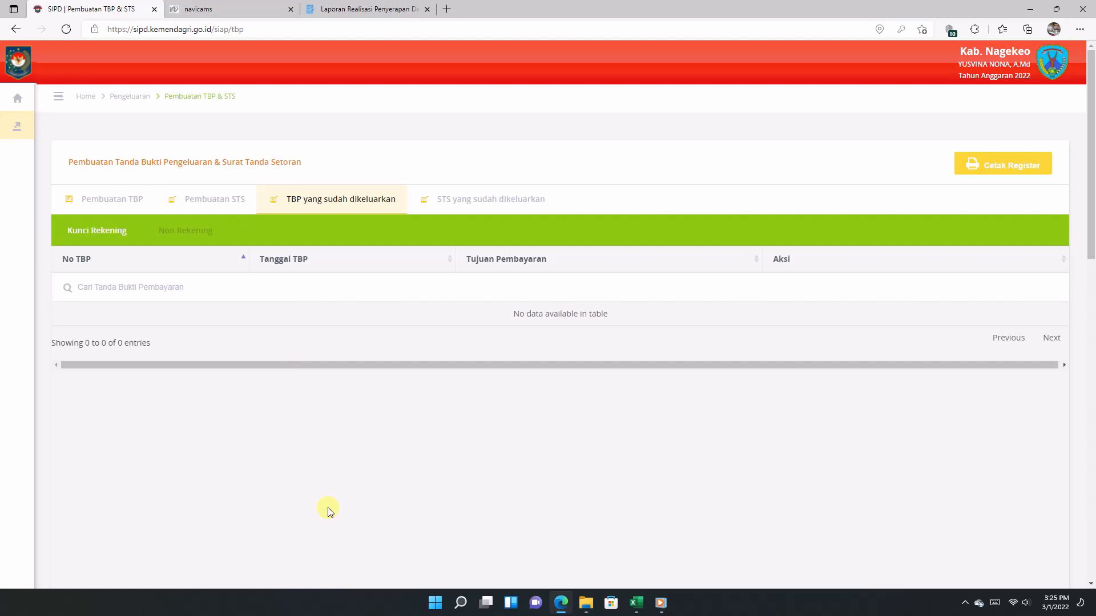
Review the STS creation list, the TBP creation list and the issued TBP documents
{"action": "left_click", "coordinate": [228, 200]}
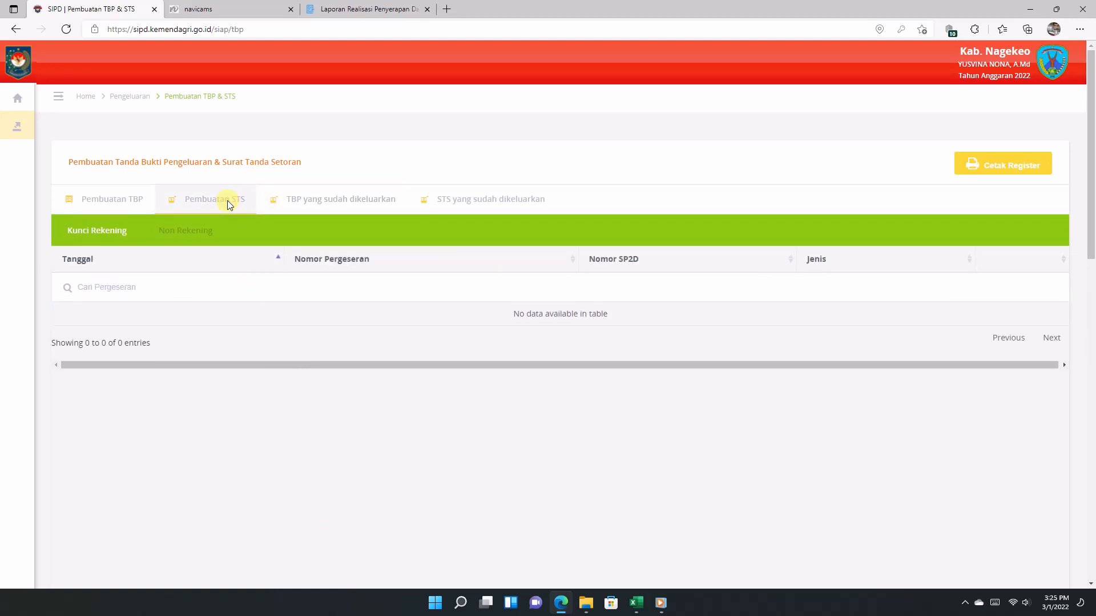
{"action": "left_click", "coordinate": [190, 235]}
{"action": "left_click", "coordinate": [101, 234]}
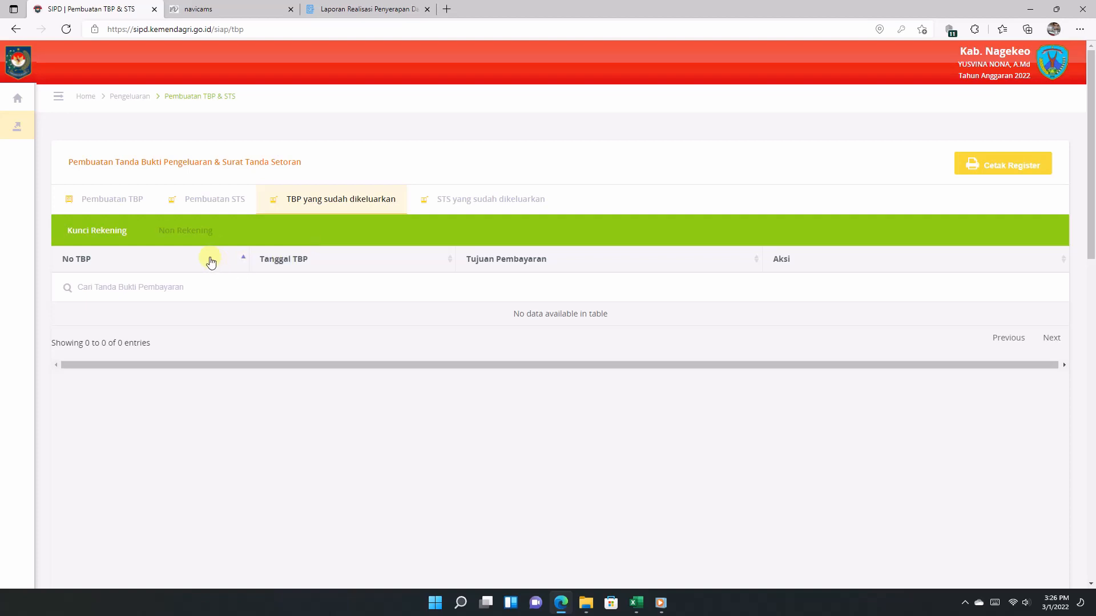
{"action": "left_click", "coordinate": [131, 204]}
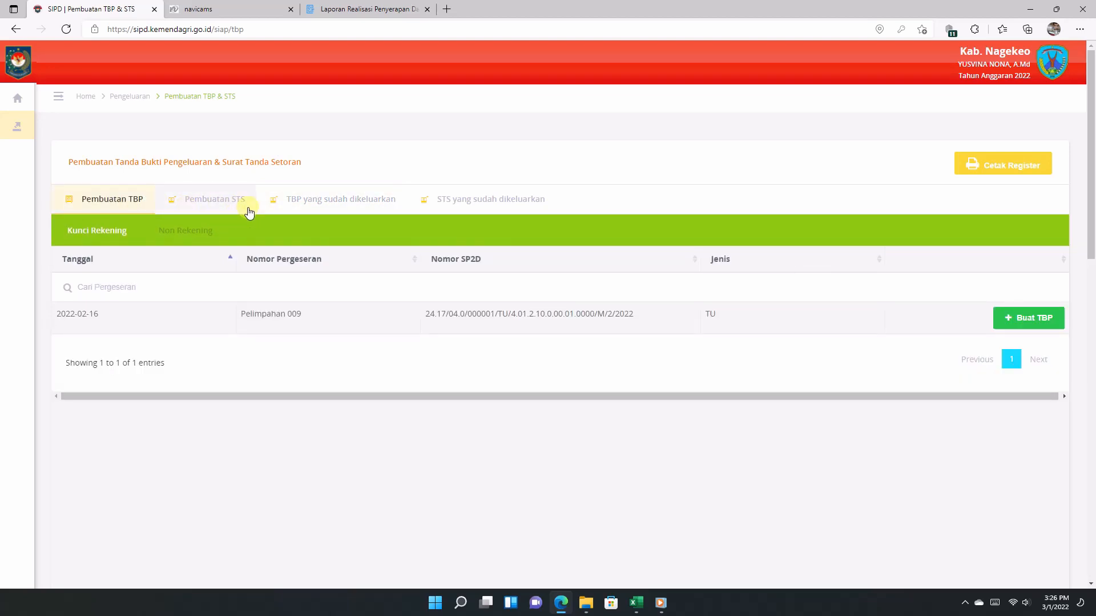
{"action": "left_click", "coordinate": [299, 199]}
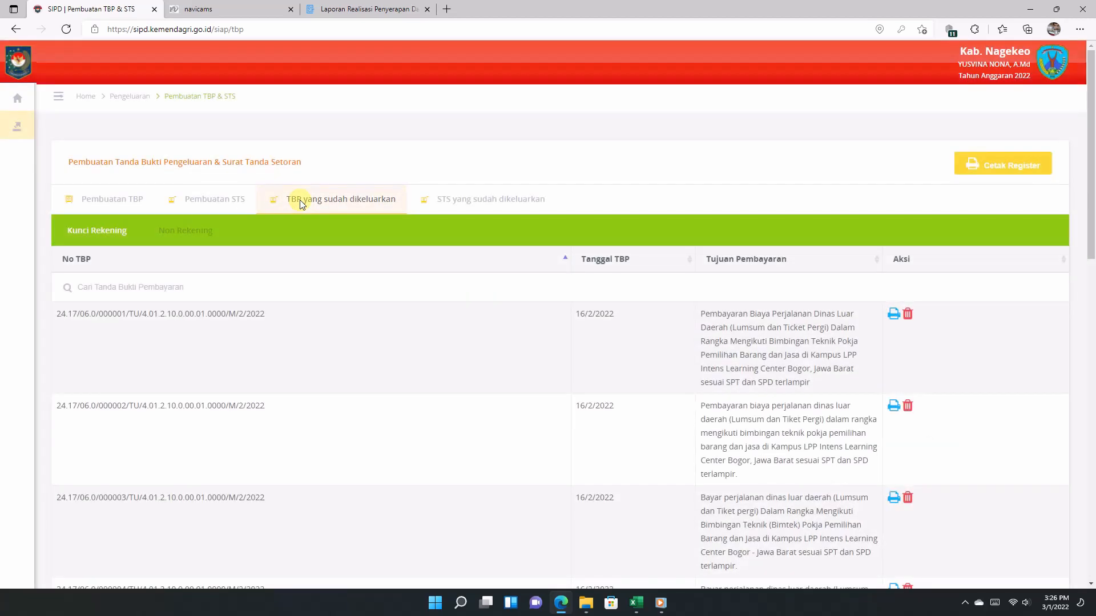
{"action": "scroll", "coordinate": [244, 284], "scroll_direction": "down", "scroll_amount": 15}
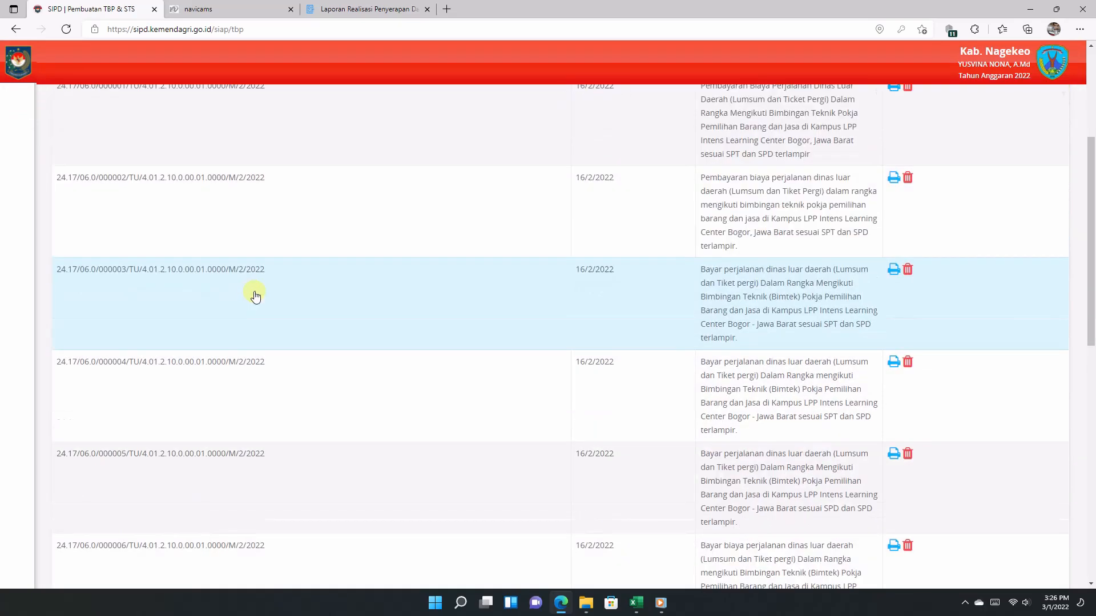
{"action": "scroll", "coordinate": [261, 296], "scroll_direction": "up", "scroll_amount": 15}
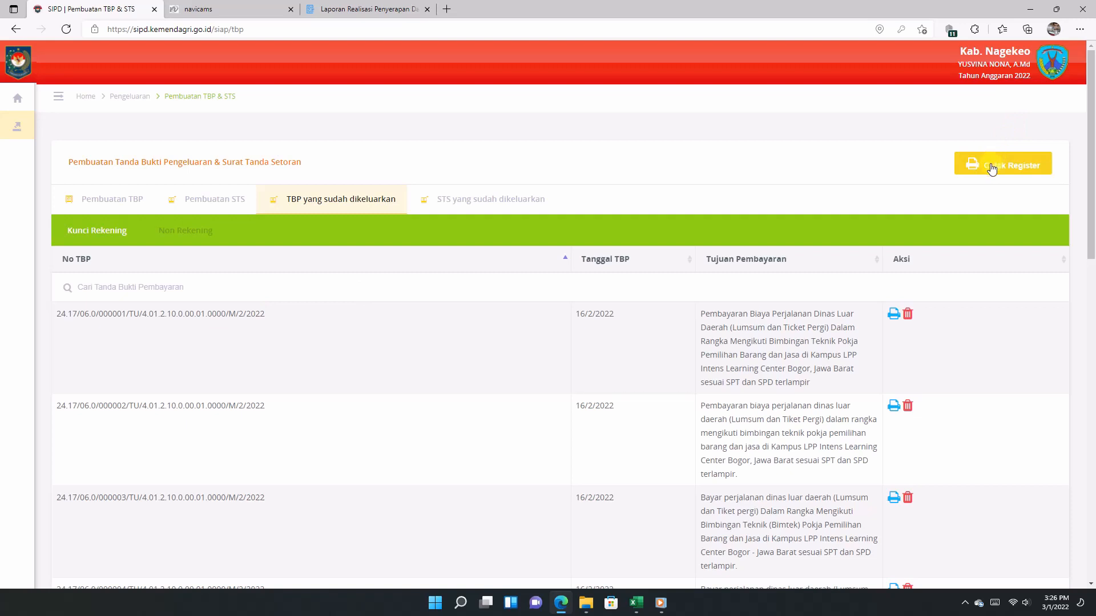
Print the TBP register for Februari 2022 with document type Kunci Rekening and TBP type TU
{"action": "left_click", "coordinate": [990, 166]}
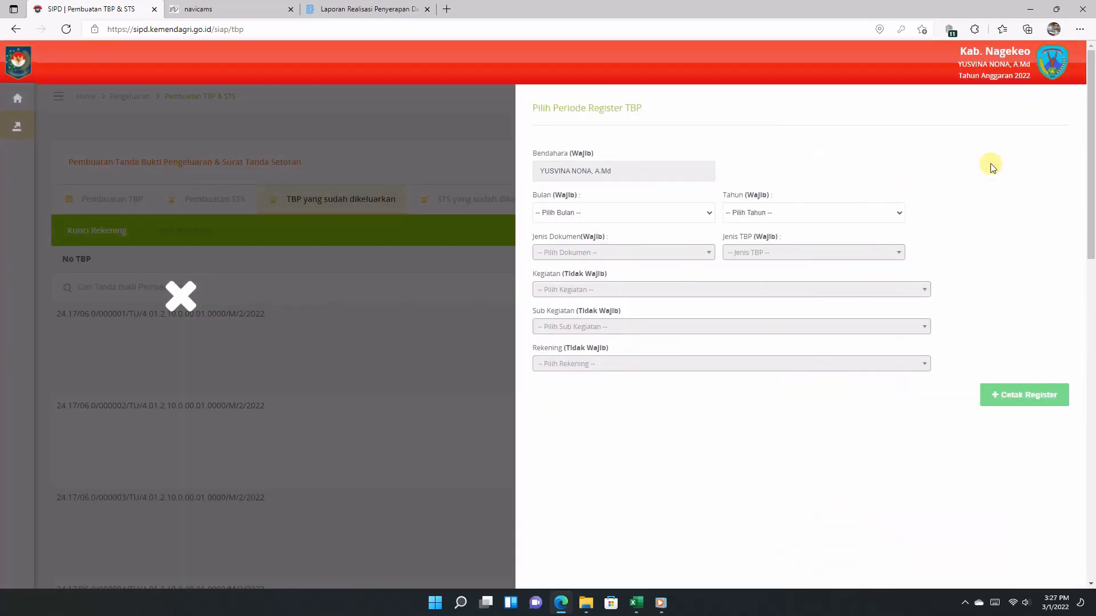
{"action": "left_click", "coordinate": [691, 211]}
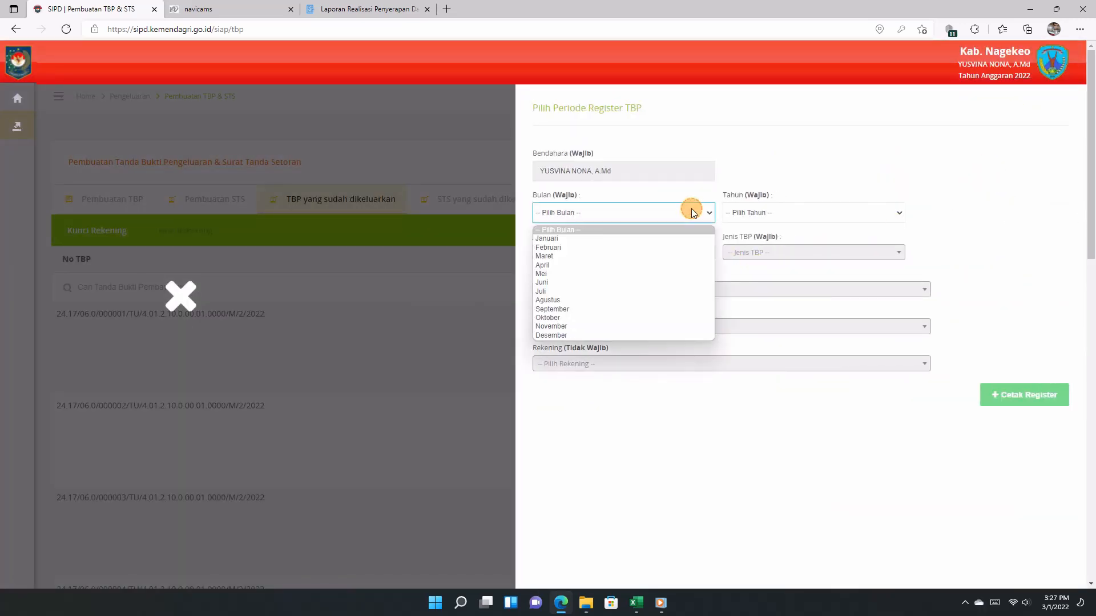
{"action": "left_click", "coordinate": [642, 246]}
{"action": "left_click", "coordinate": [765, 212]}
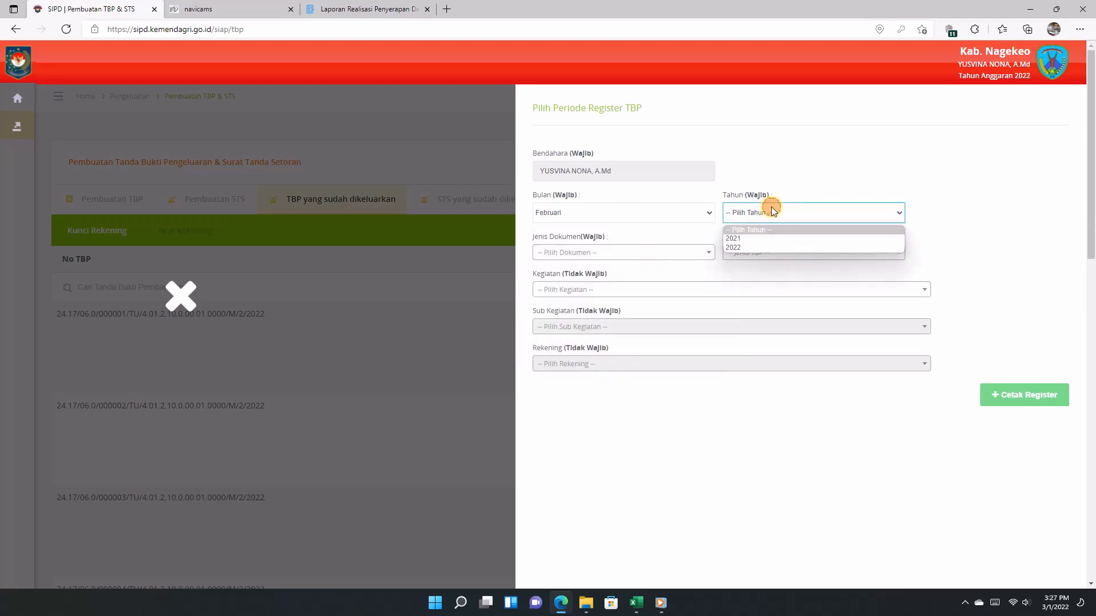
{"action": "left_click", "coordinate": [746, 246]}
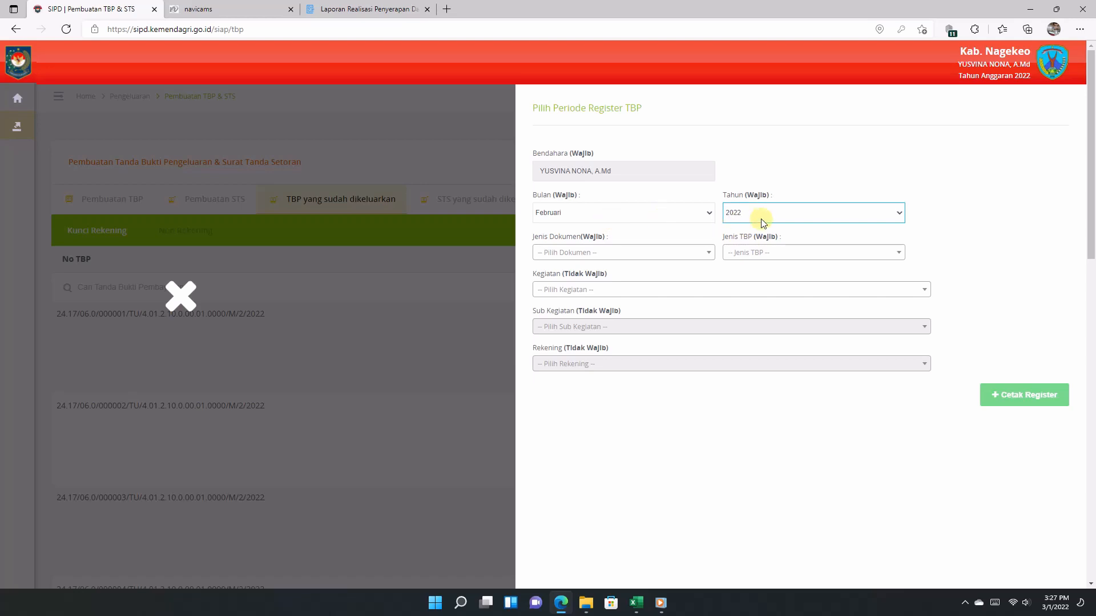
{"action": "left_click", "coordinate": [705, 251]}
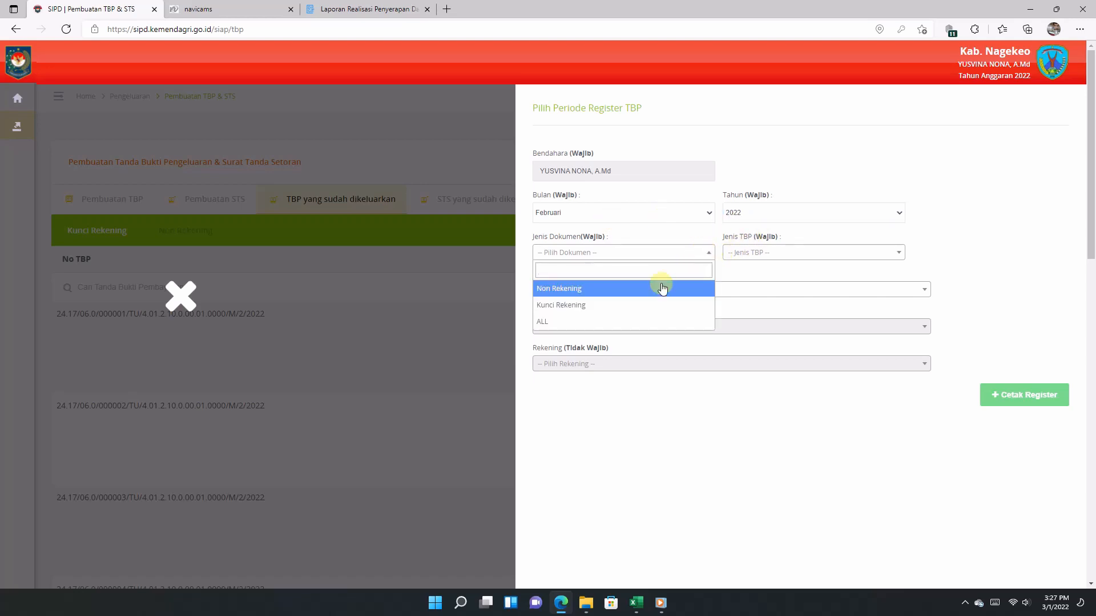
{"action": "left_click", "coordinate": [635, 305]}
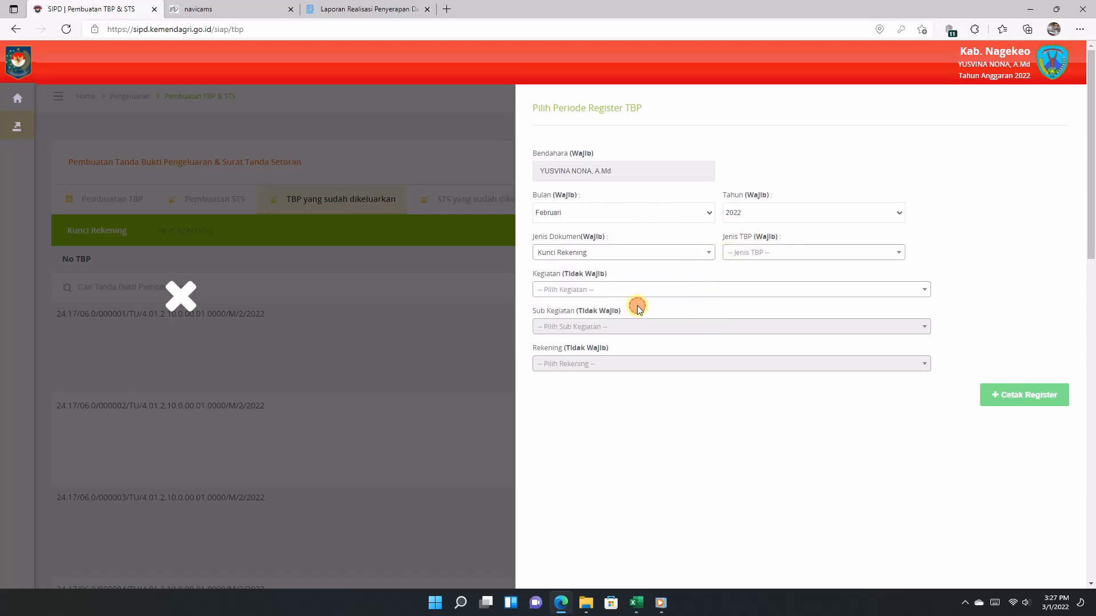
{"action": "left_click", "coordinate": [750, 258]}
{"action": "left_click", "coordinate": [734, 303]}
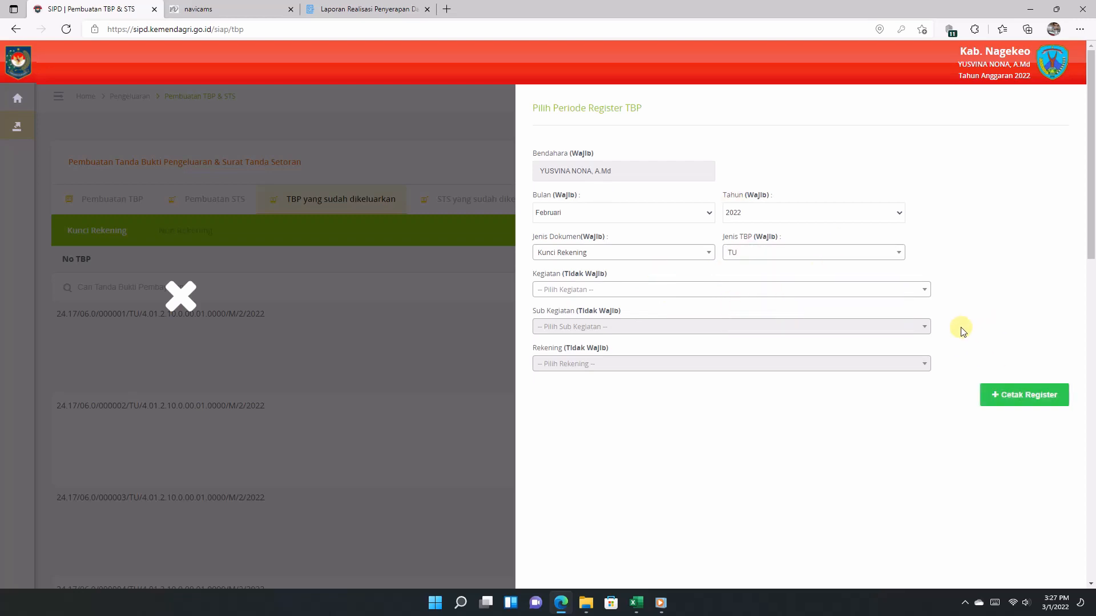
{"action": "left_click", "coordinate": [1018, 401]}
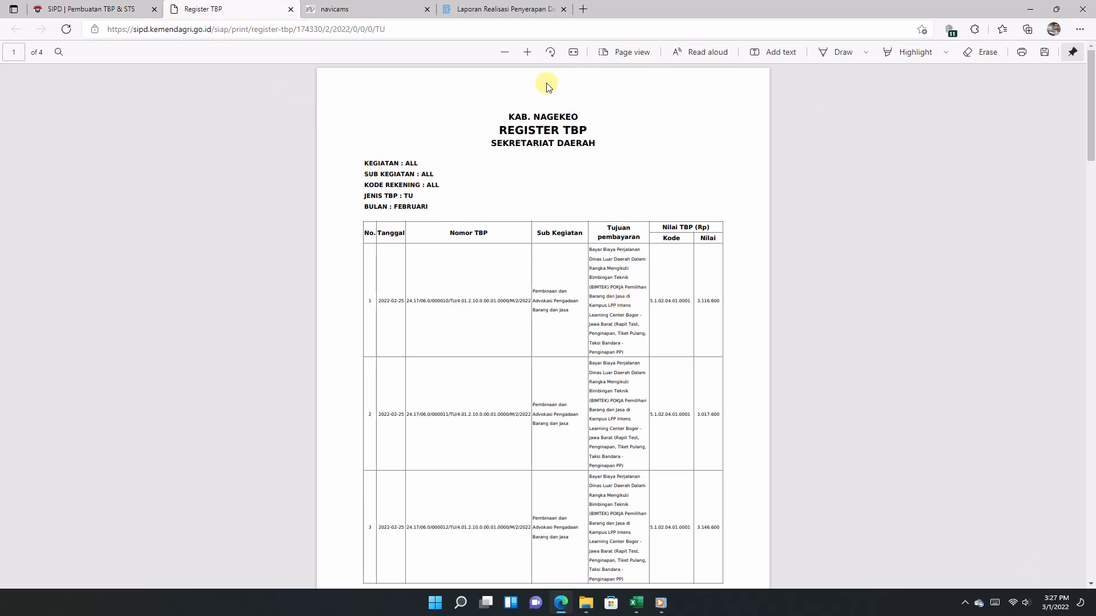
Examine the generated TBP register enlarged, through to the Jumlah row and signature block on the last page
{"action": "left_click", "coordinate": [527, 52]}
{"action": "left_click", "coordinate": [526, 52]}
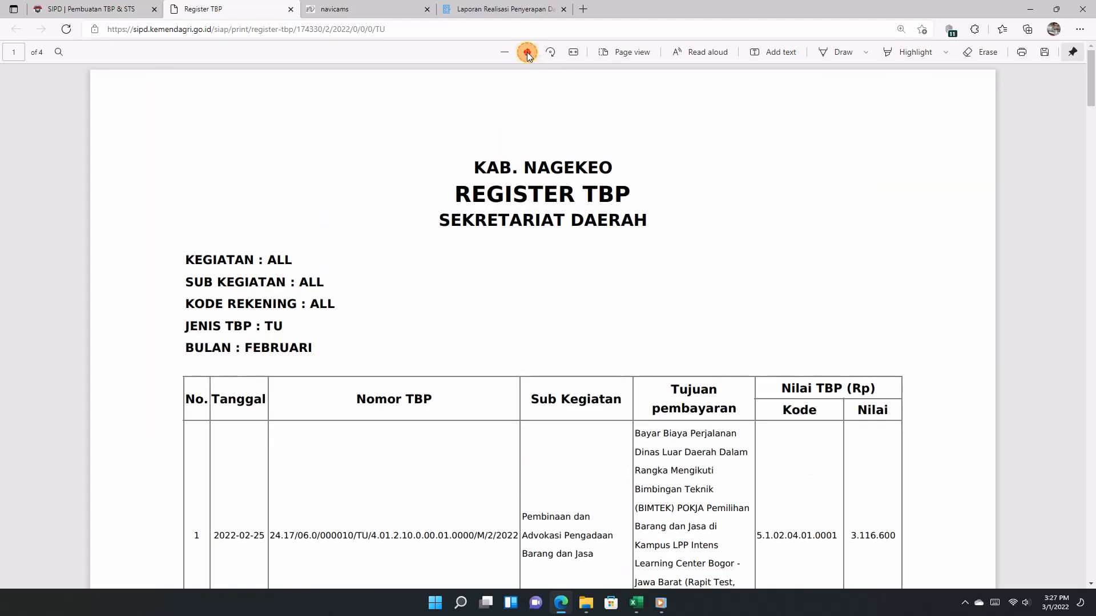
{"action": "scroll", "coordinate": [528, 137], "scroll_direction": "down", "scroll_amount": 15}
{"action": "scroll", "coordinate": [471, 97], "scroll_direction": "down", "scroll_amount": 10}
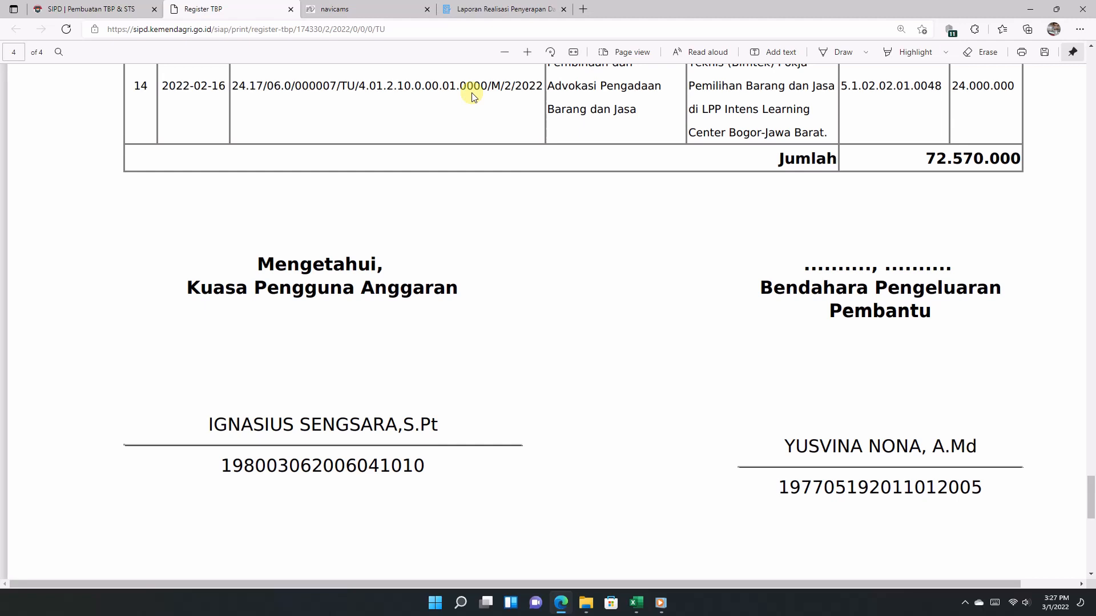
{"action": "scroll", "coordinate": [472, 97], "scroll_direction": "down", "scroll_amount": 1}
{"action": "scroll", "coordinate": [471, 97], "scroll_direction": "up", "scroll_amount": 1}
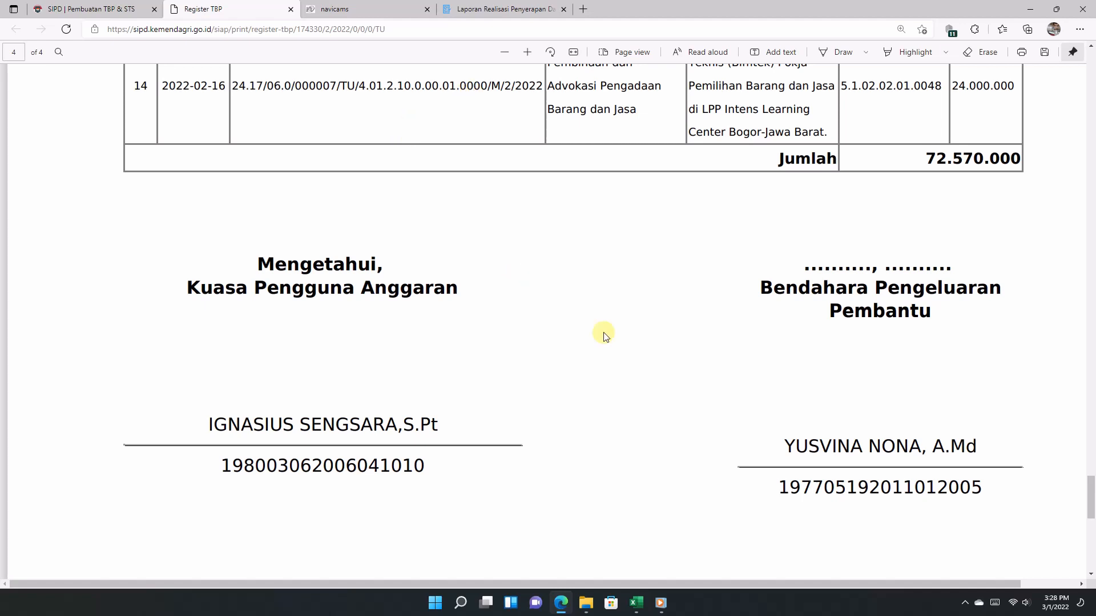
{"action": "scroll", "coordinate": [619, 327], "scroll_direction": "up", "scroll_amount": 3}
{"action": "scroll", "coordinate": [620, 329], "scroll_direction": "up", "scroll_amount": 1}
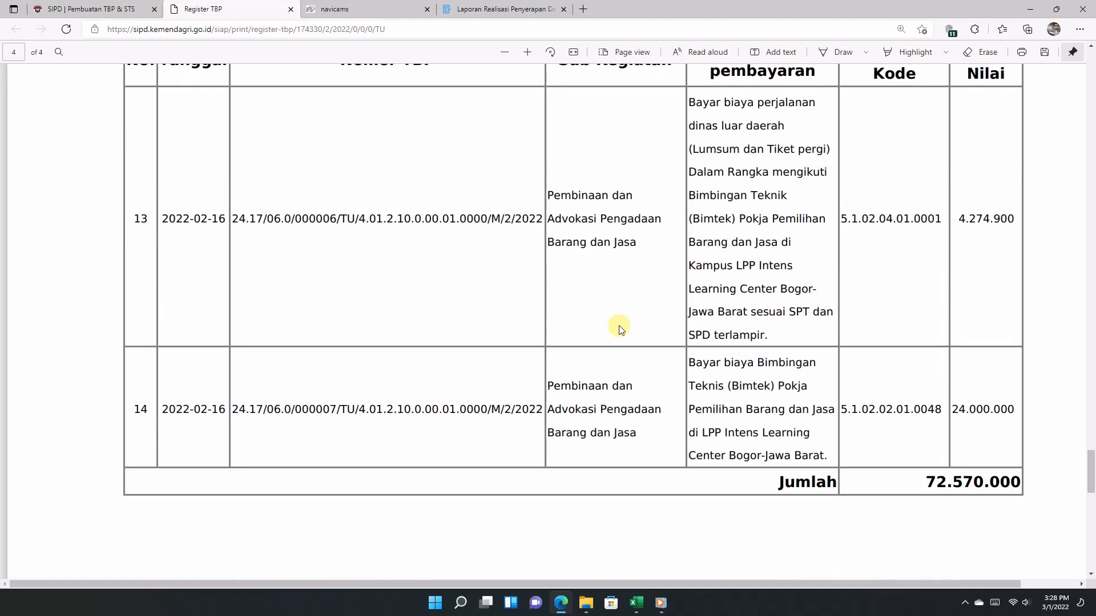
{"action": "scroll", "coordinate": [621, 330], "scroll_direction": "down", "scroll_amount": 3}
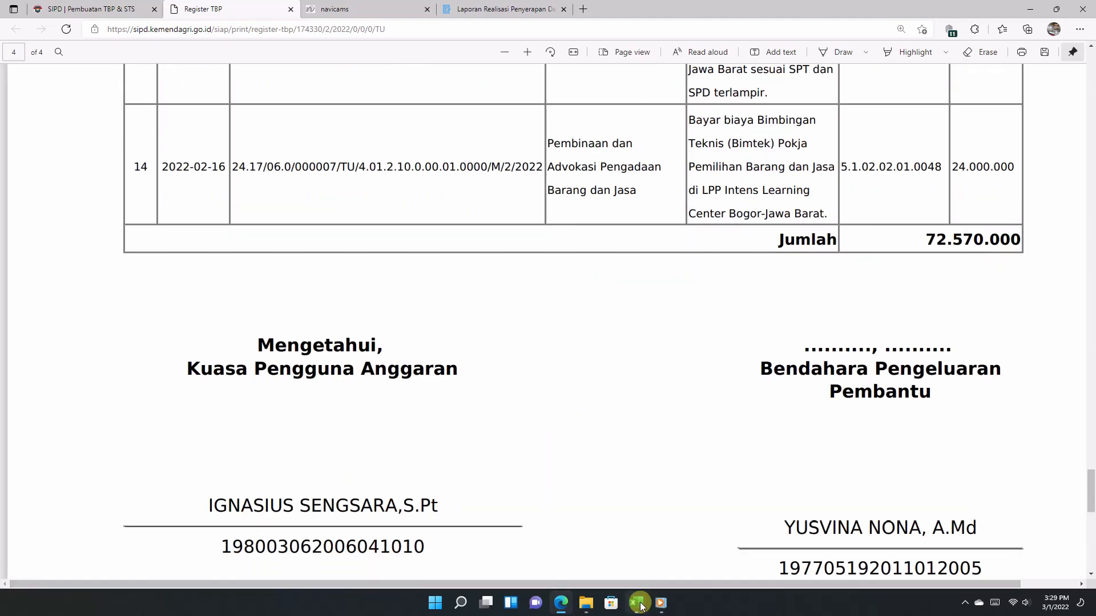
Switch to the BKU 2022 workbook in Excel and check the receipt and expenditure totals in rows 31 to 33 of the BKU TU sheet
{"action": "left_click", "coordinate": [638, 604]}
{"action": "scroll", "coordinate": [476, 342], "scroll_direction": "up", "scroll_amount": 5}
{"action": "scroll", "coordinate": [476, 342], "scroll_direction": "up", "scroll_amount": 2}
{"action": "scroll", "coordinate": [476, 342], "scroll_direction": "down", "scroll_amount": 5}
{"action": "scroll", "coordinate": [475, 342], "scroll_direction": "down", "scroll_amount": 4}
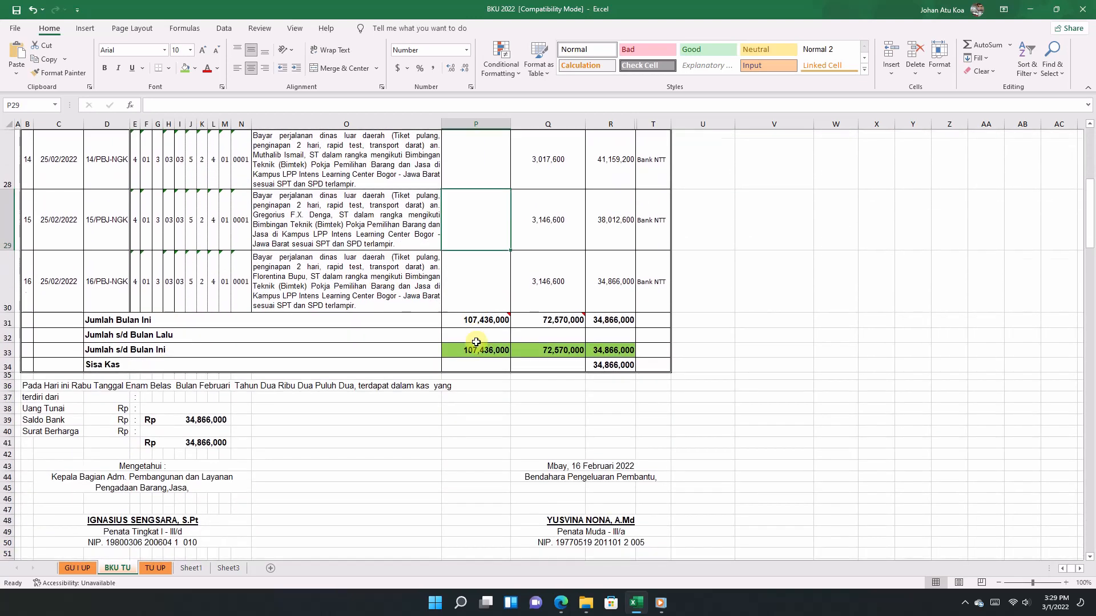
{"action": "left_click_drag", "start_coordinate": [476, 341], "coordinate": [593, 354]}
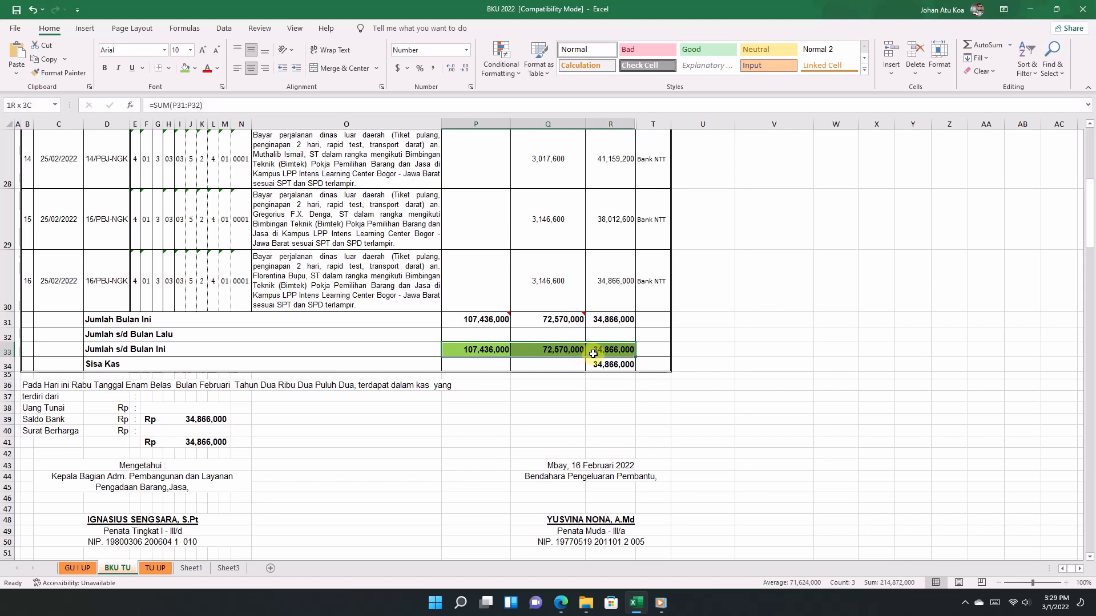
{"action": "left_click", "coordinate": [485, 319]}
{"action": "left_click", "coordinate": [493, 351]}
{"action": "left_click", "coordinate": [554, 348]}
{"action": "left_click_drag", "start_coordinate": [560, 319], "coordinate": [556, 349]}
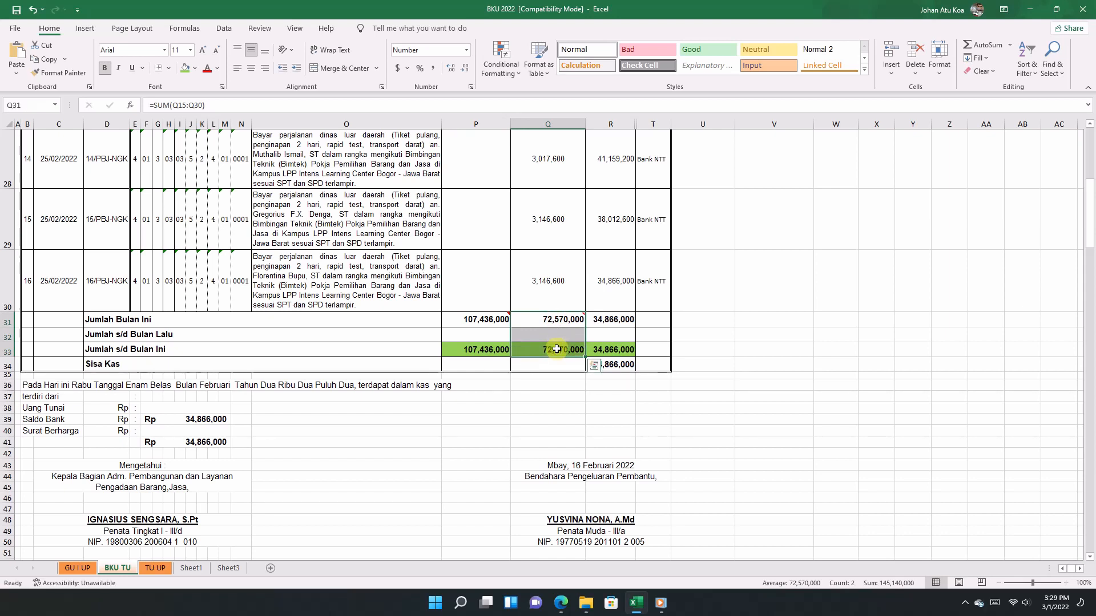
{"action": "left_click", "coordinate": [556, 349]}
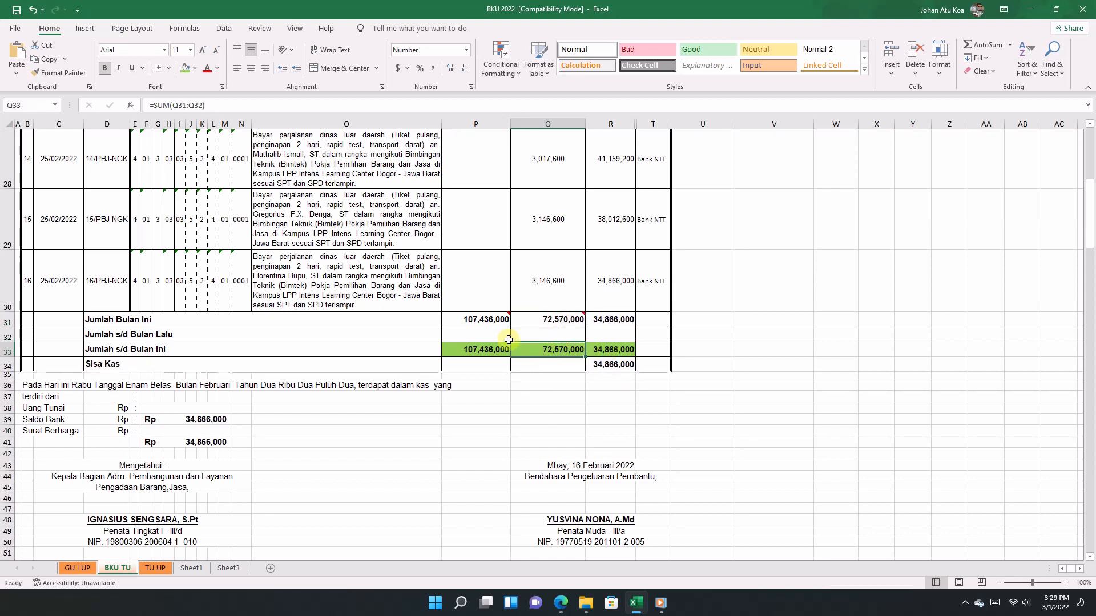
{"action": "left_click", "coordinate": [485, 319]}
{"action": "left_click", "coordinate": [475, 352]}
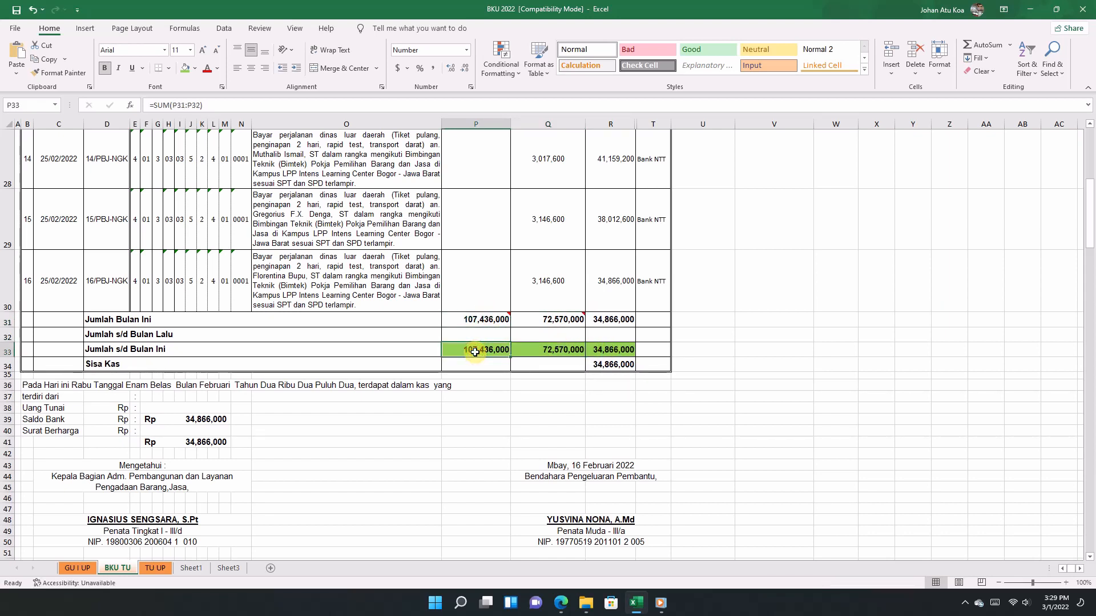
Fill the Jumlah s/d Bulan Ini cell R33 with yellow and cell P33 with orange
{"action": "left_click", "coordinate": [604, 351]}
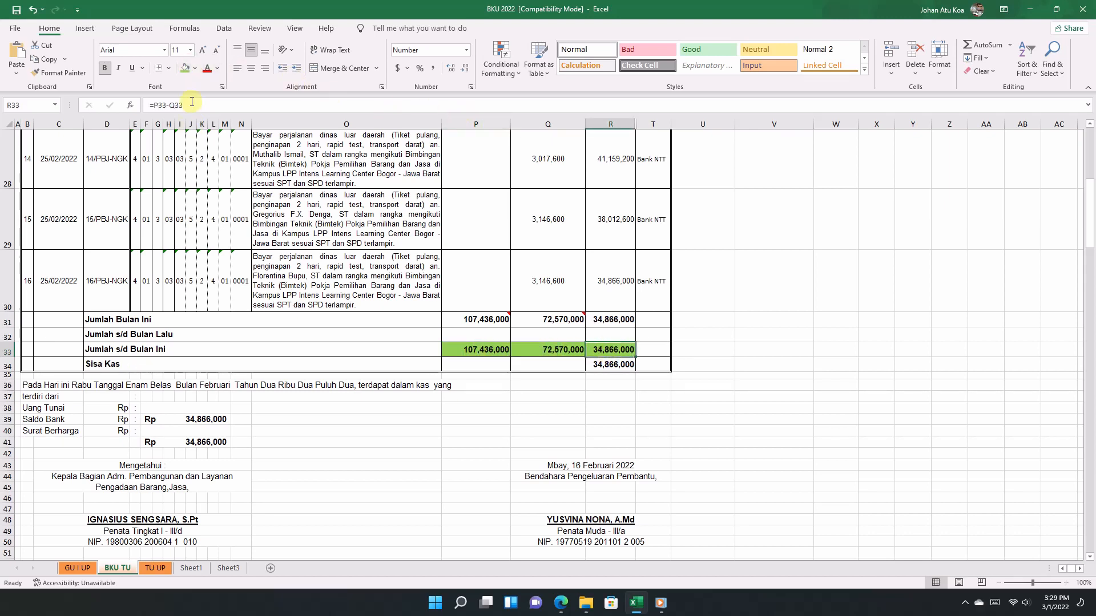
{"action": "left_click", "coordinate": [195, 68]}
{"action": "left_click", "coordinate": [214, 177]}
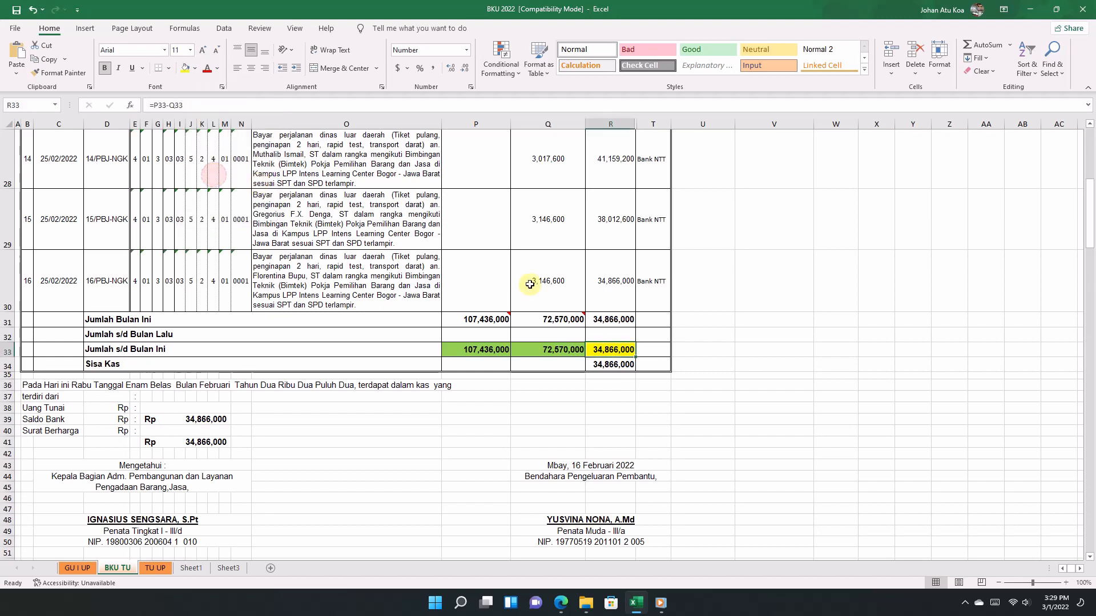
{"action": "left_click", "coordinate": [548, 351]}
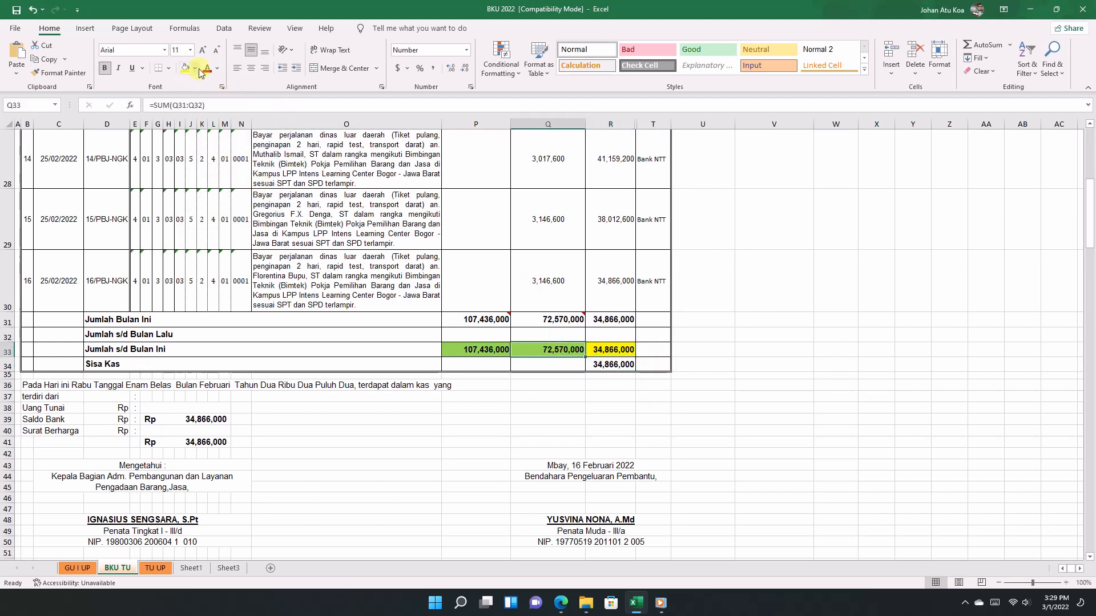
{"action": "left_click", "coordinate": [500, 350]}
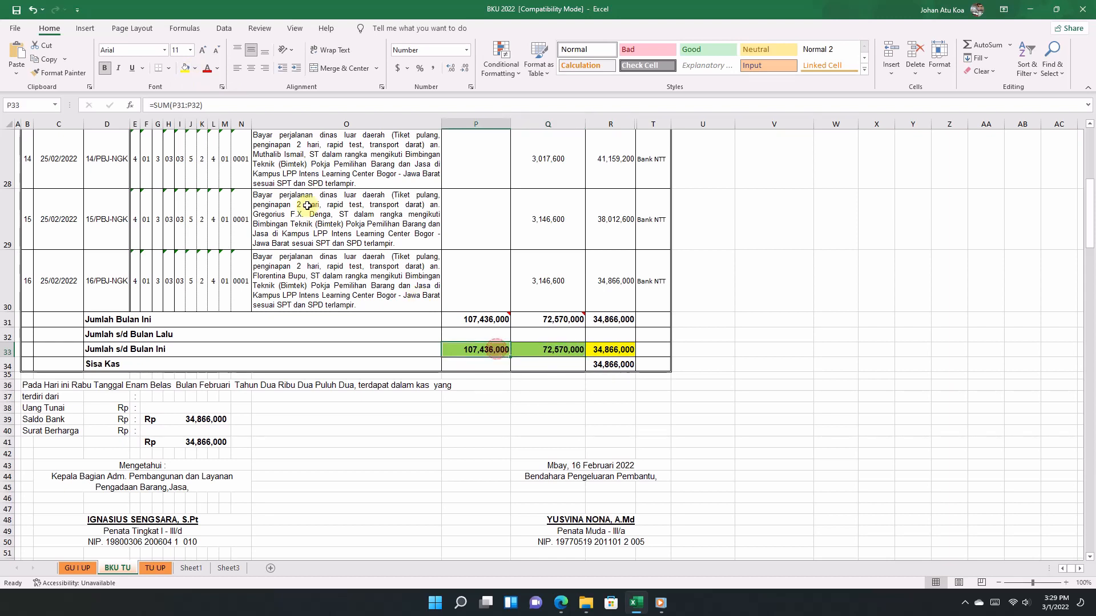
{"action": "left_click", "coordinate": [194, 68]}
{"action": "left_click", "coordinate": [204, 175]}
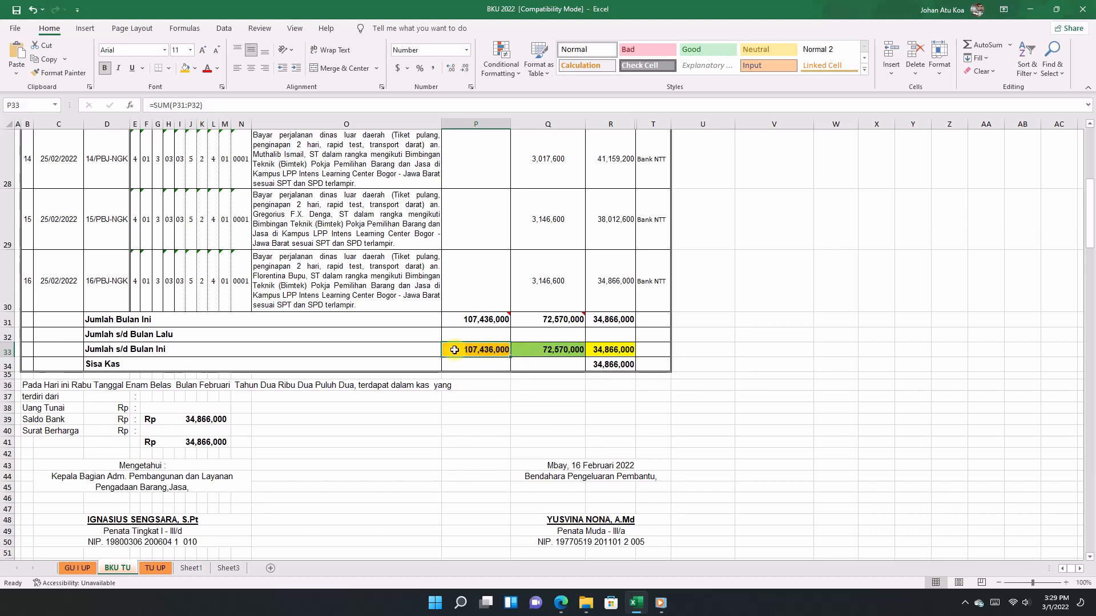
Check the highlighted Jumlah s/d Bulan Ini totals in cells P33, Q33 and R33
{"action": "left_click", "coordinate": [477, 352]}
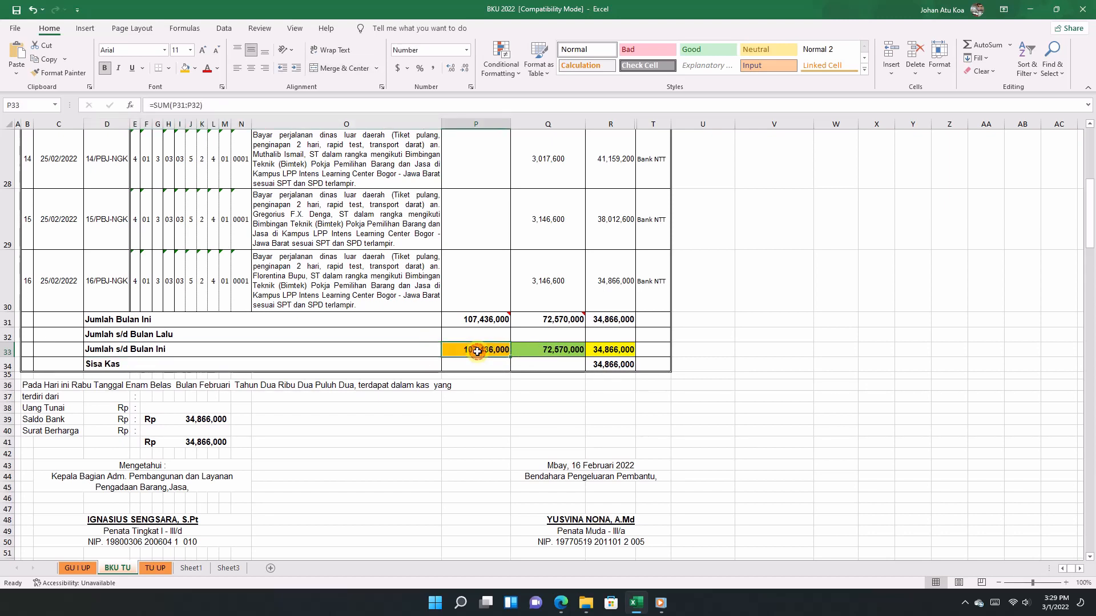
{"action": "left_click", "coordinate": [552, 350]}
{"action": "left_click", "coordinate": [626, 350]}
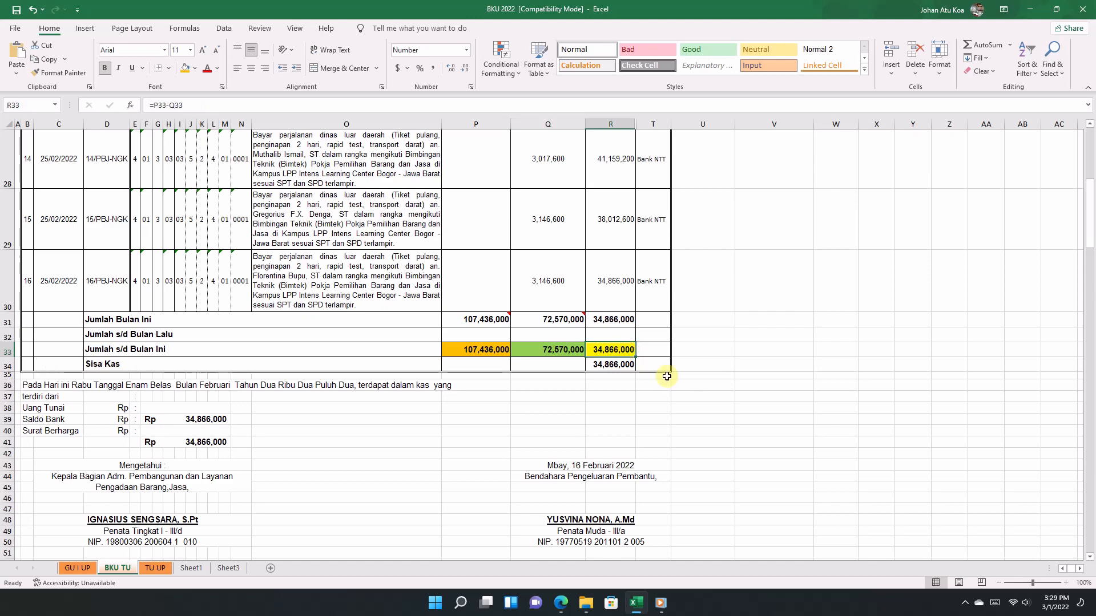
{"action": "left_click", "coordinate": [688, 395]}
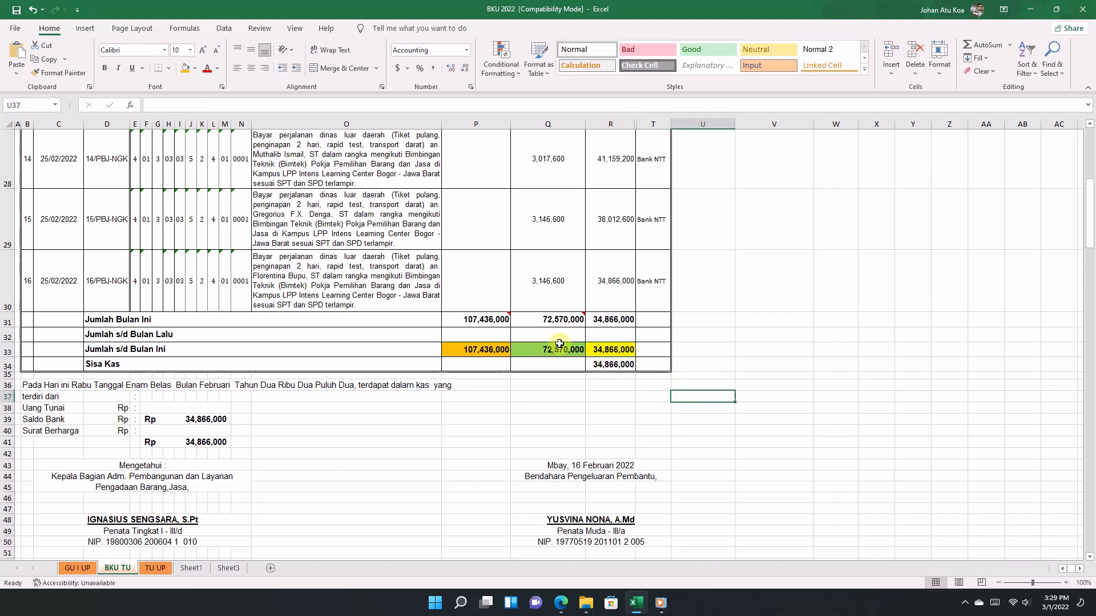
{"action": "left_click", "coordinate": [477, 351]}
{"action": "left_click", "coordinate": [528, 352]}
{"action": "left_click", "coordinate": [593, 349]}
{"action": "scroll", "coordinate": [538, 325], "scroll_direction": "up", "scroll_amount": 1}
{"action": "scroll", "coordinate": [538, 323], "scroll_direction": "down", "scroll_amount": 1}
{"action": "scroll", "coordinate": [538, 325], "scroll_direction": "up", "scroll_amount": 1}
{"action": "scroll", "coordinate": [538, 328], "scroll_direction": "down", "scroll_amount": 1}
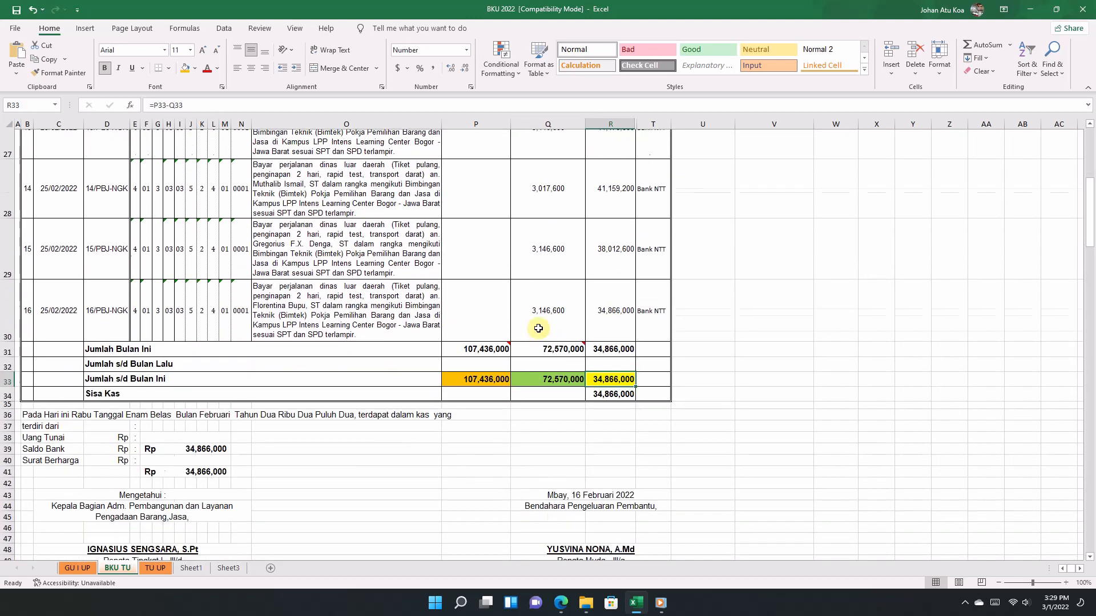
Switch to Edge, review the Jumlah row of the TBP register and close the Register TBP document
{"action": "left_click", "coordinate": [561, 602]}
{"action": "scroll", "coordinate": [753, 261], "scroll_direction": "up", "scroll_amount": 3}
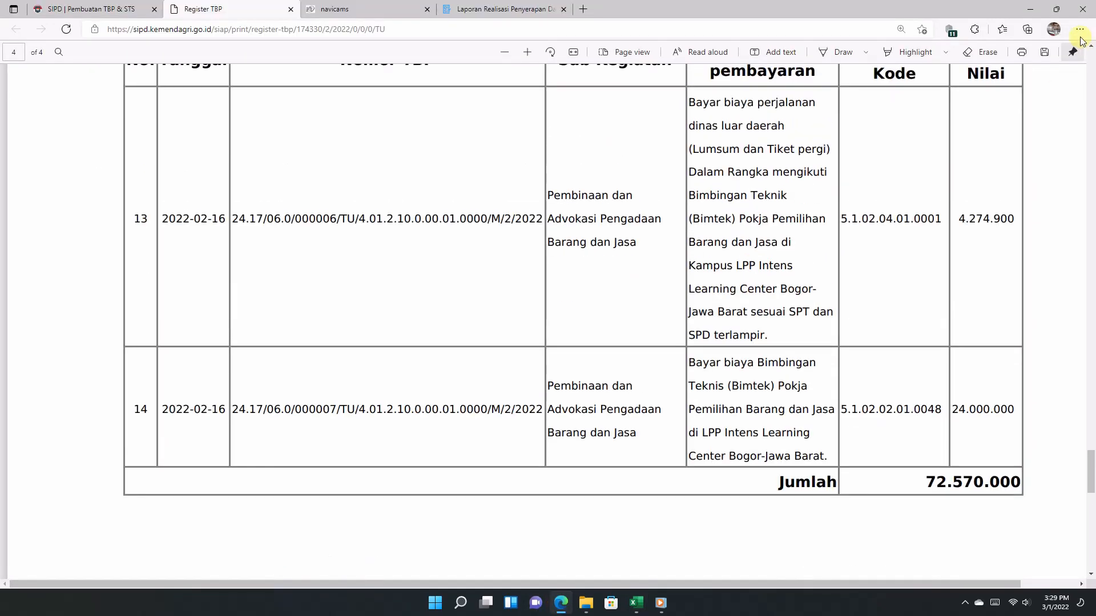
{"action": "left_click", "coordinate": [291, 10]}
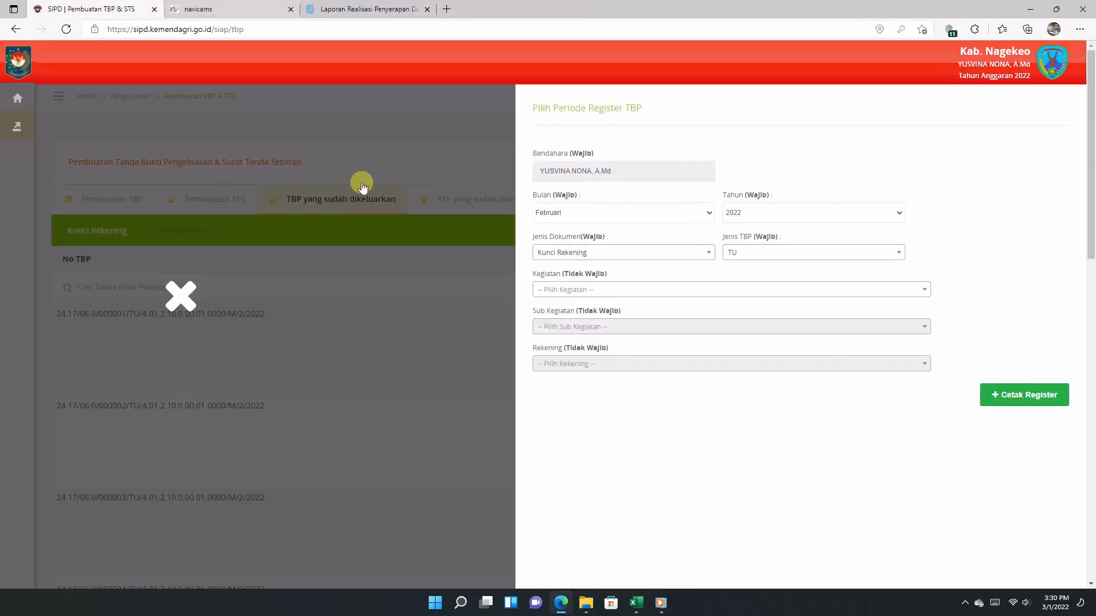
Close the register period form and start a new STS for the TU transfer Pelimpahan 009
{"action": "left_click", "coordinate": [180, 303]}
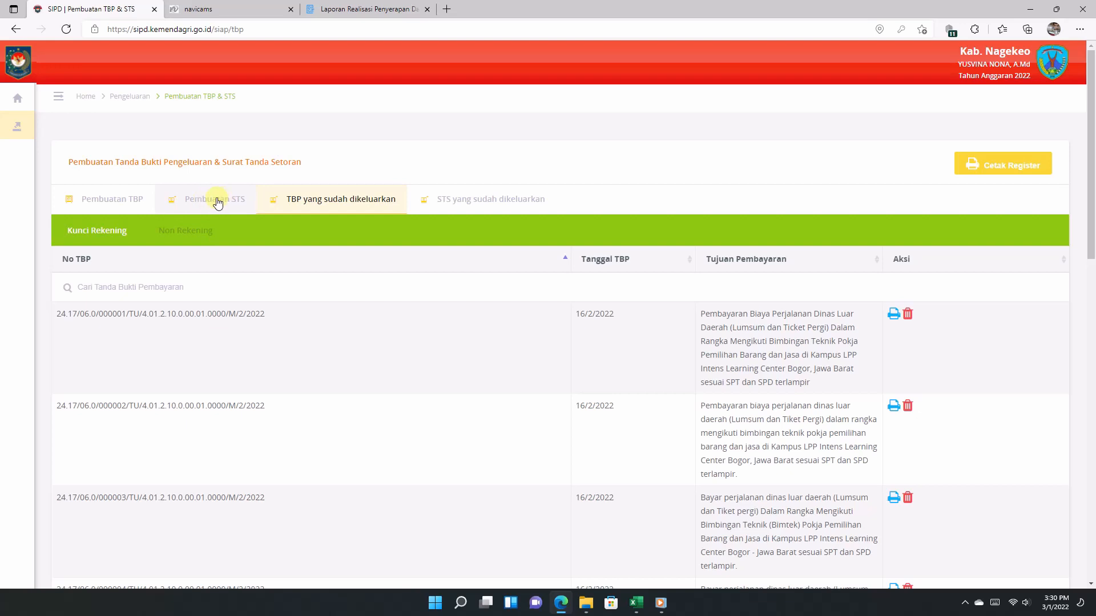
{"action": "left_click", "coordinate": [216, 199]}
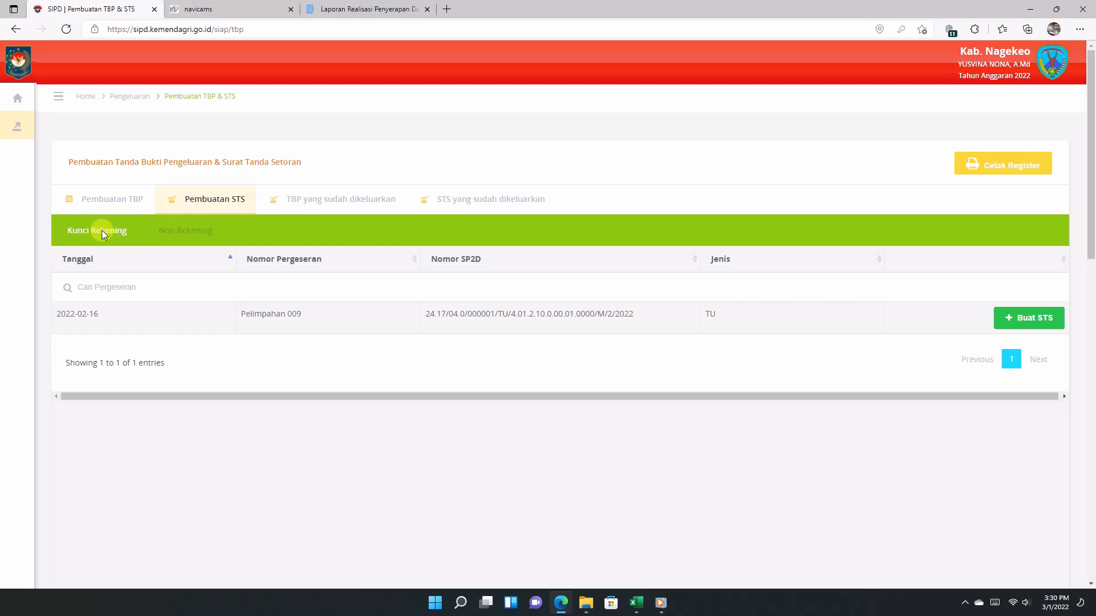
{"action": "left_click", "coordinate": [1014, 323]}
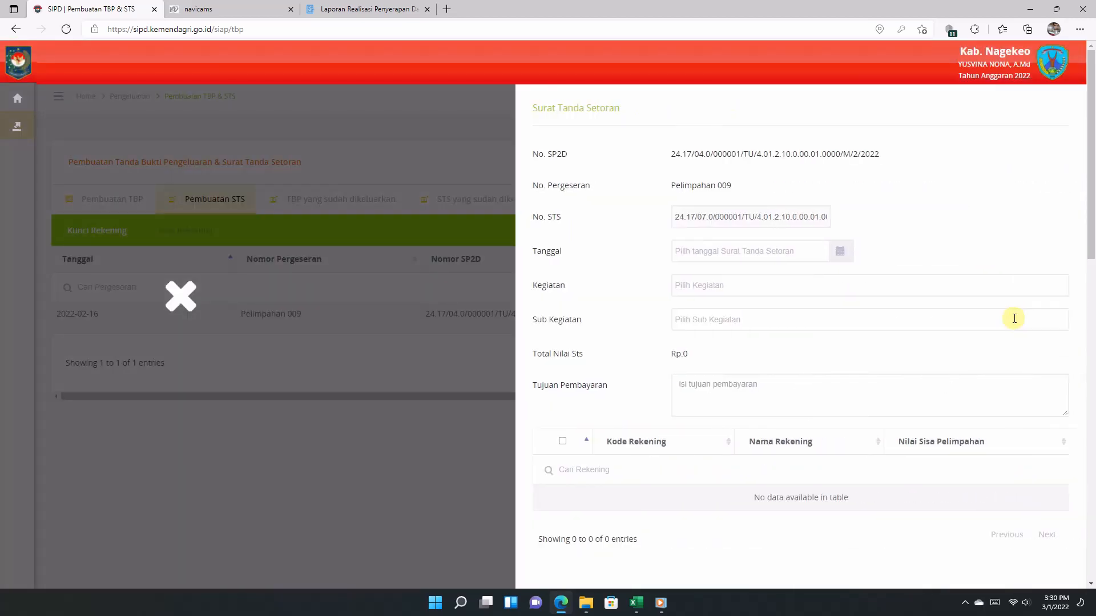
Date the STS 2022/03/01 and assign activity 4.01.03.2.03 Pengelolaan Pengadaan Barang dan Jasa with sub-activity 4.01.03.2.03.03 Pembinaan dan Advokasi Pengadaan Barang dan Jasa
{"action": "left_click", "coordinate": [748, 251]}
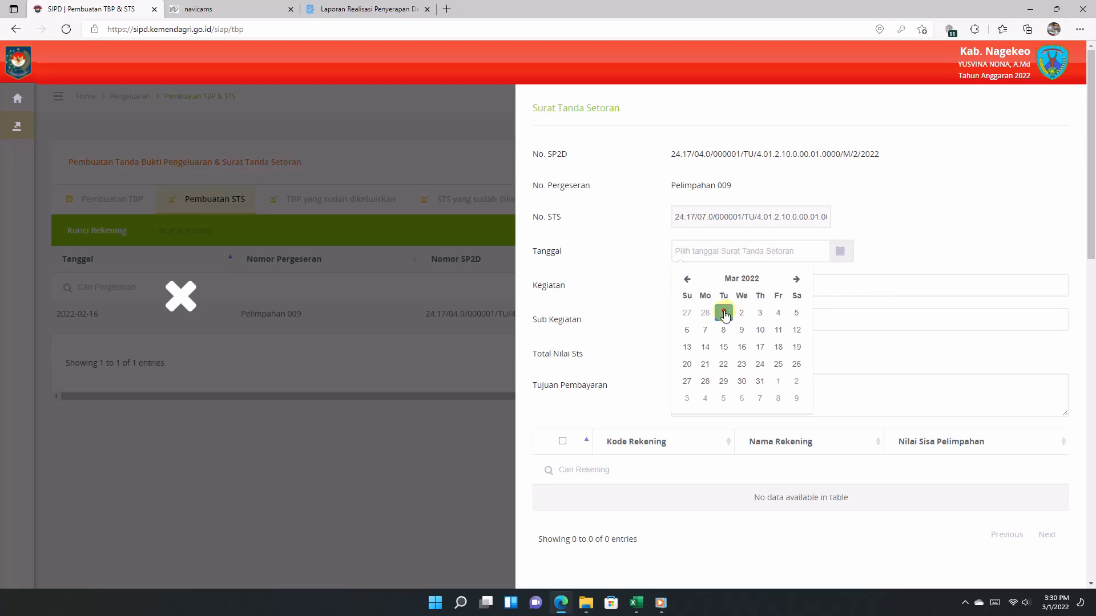
{"action": "left_click", "coordinate": [723, 312]}
{"action": "left_click", "coordinate": [700, 286]}
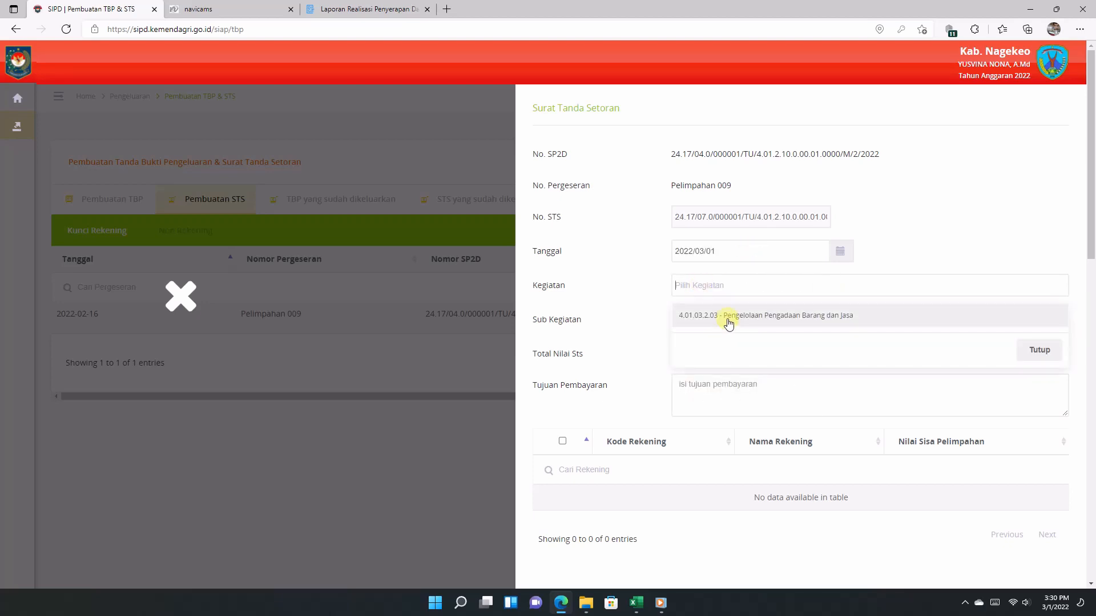
{"action": "left_click", "coordinate": [731, 320]}
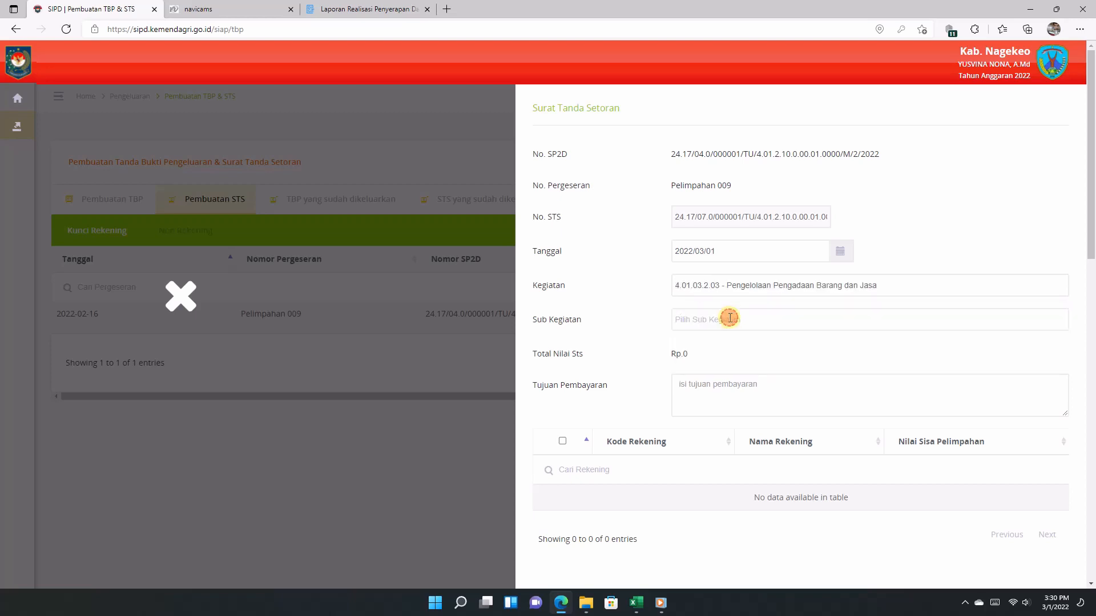
{"action": "left_click", "coordinate": [727, 319]}
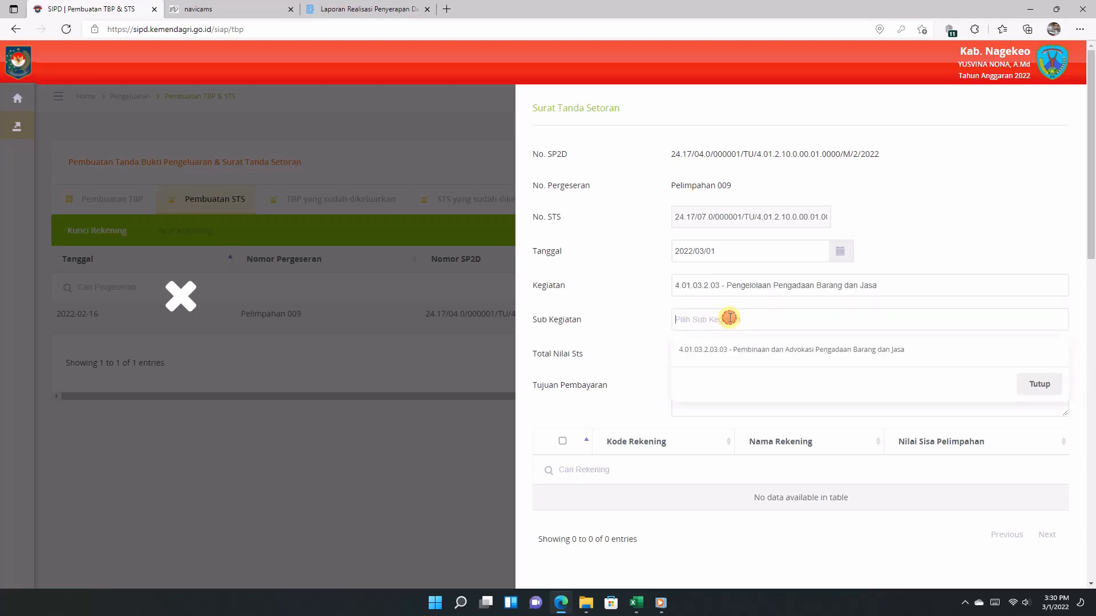
{"action": "left_click", "coordinate": [739, 350]}
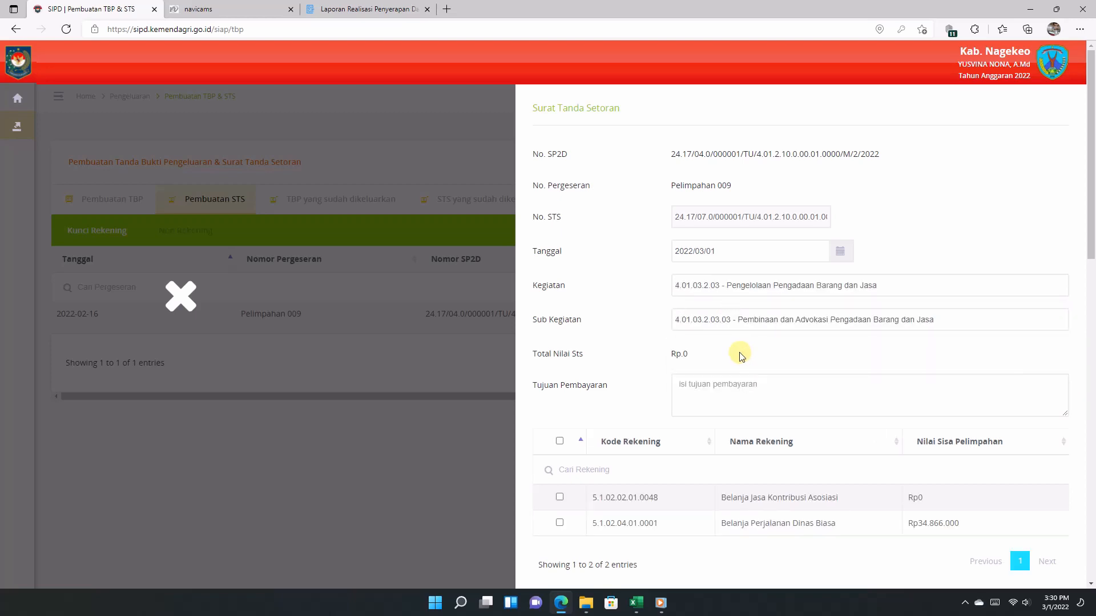
Enter "SETORAN SISA TU BAG. PBJ SETDA NAGEKEO" as the payment purpose of the STS
{"action": "scroll", "coordinate": [741, 357], "scroll_direction": "down", "scroll_amount": 2}
{"action": "left_click", "coordinate": [701, 312]}
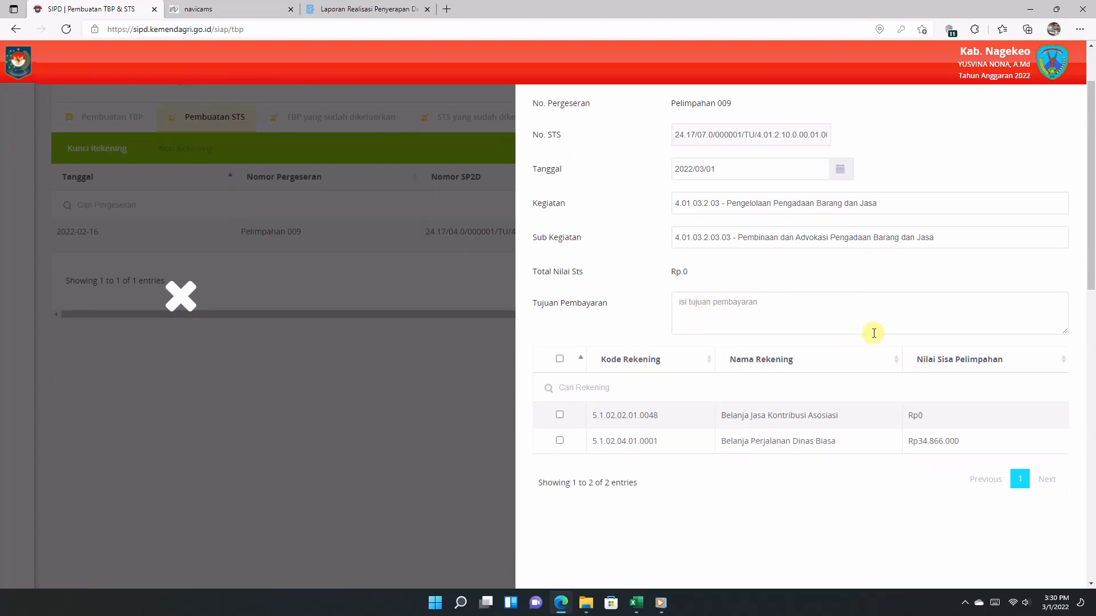
{"action": "type", "text": "SE"}
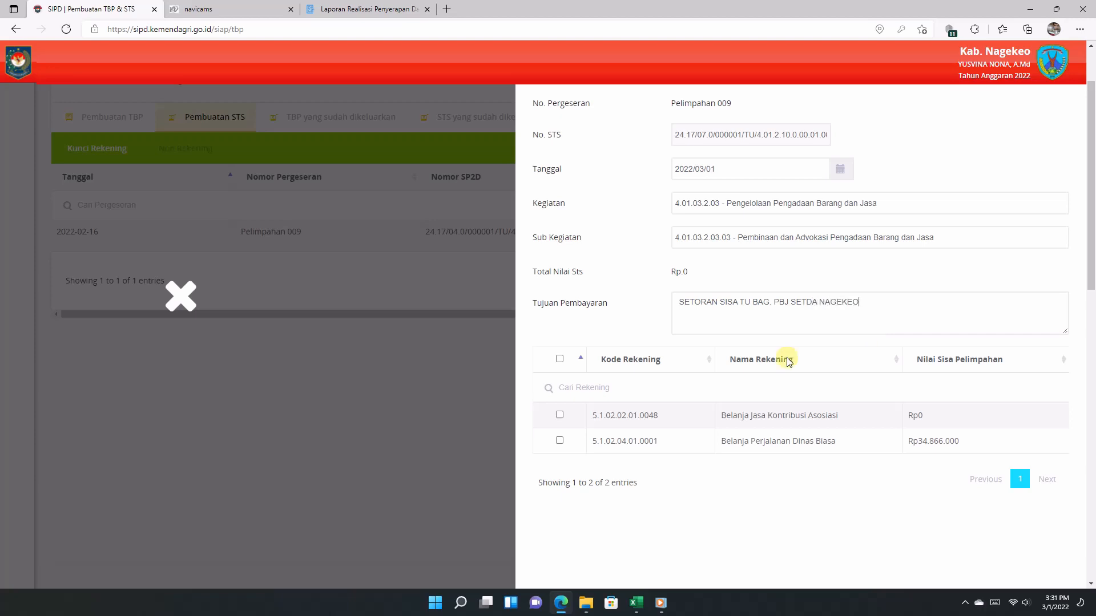
Select account 5.1.02.04.01.0001 Belanja Perjalanan Dinas Biasa for the deposit and check its remaining transfer value
{"action": "left_click", "coordinate": [559, 441]}
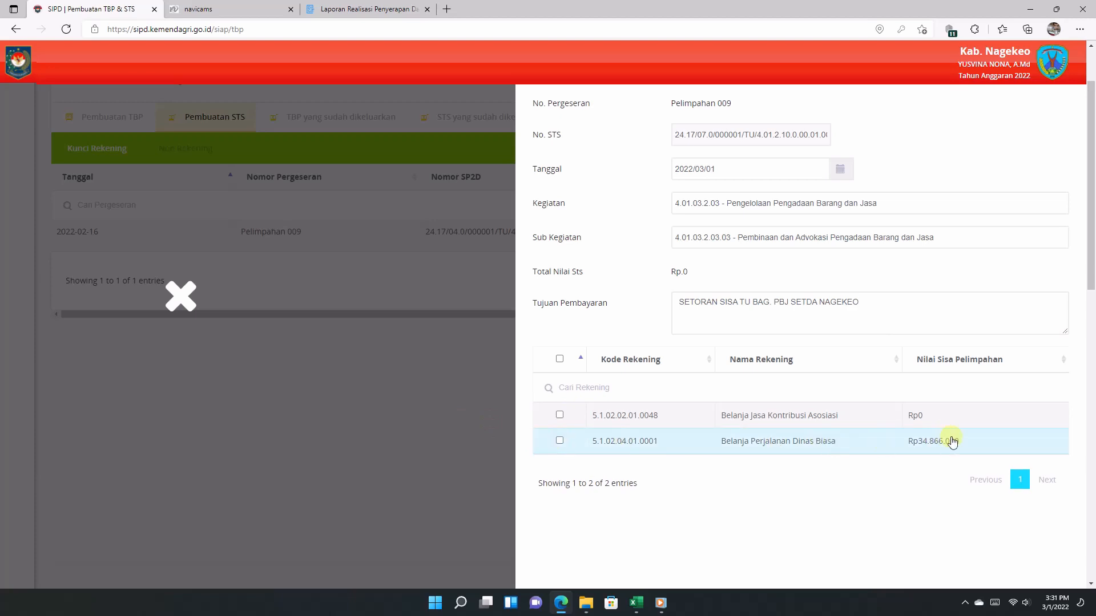
{"action": "left_click", "coordinate": [560, 443]}
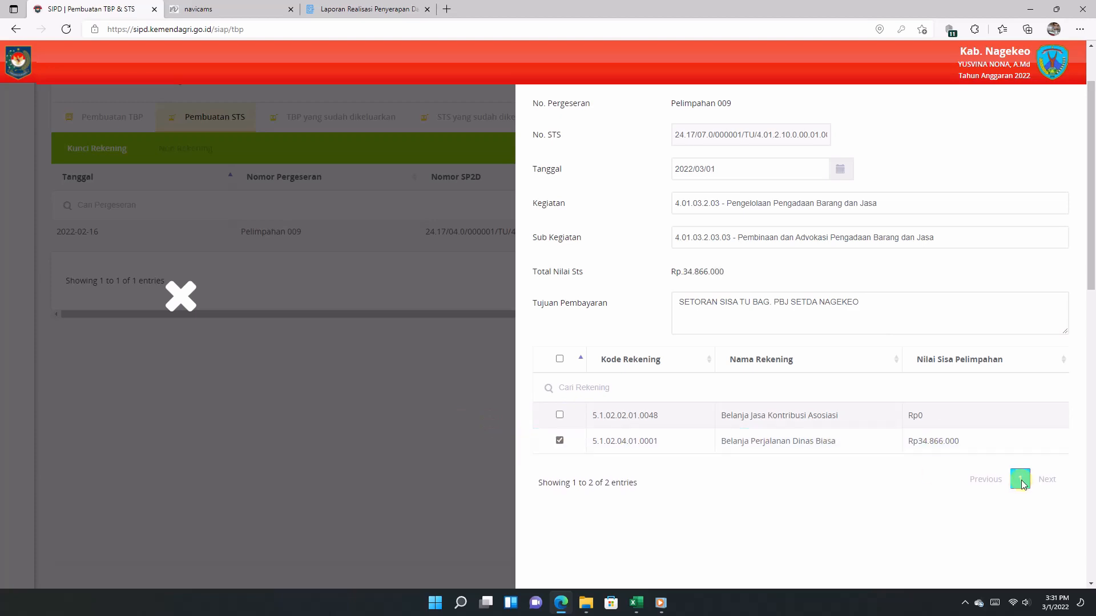
{"action": "left_click_drag", "start_coordinate": [923, 441], "coordinate": [938, 441]}
{"action": "left_click", "coordinate": [982, 441]}
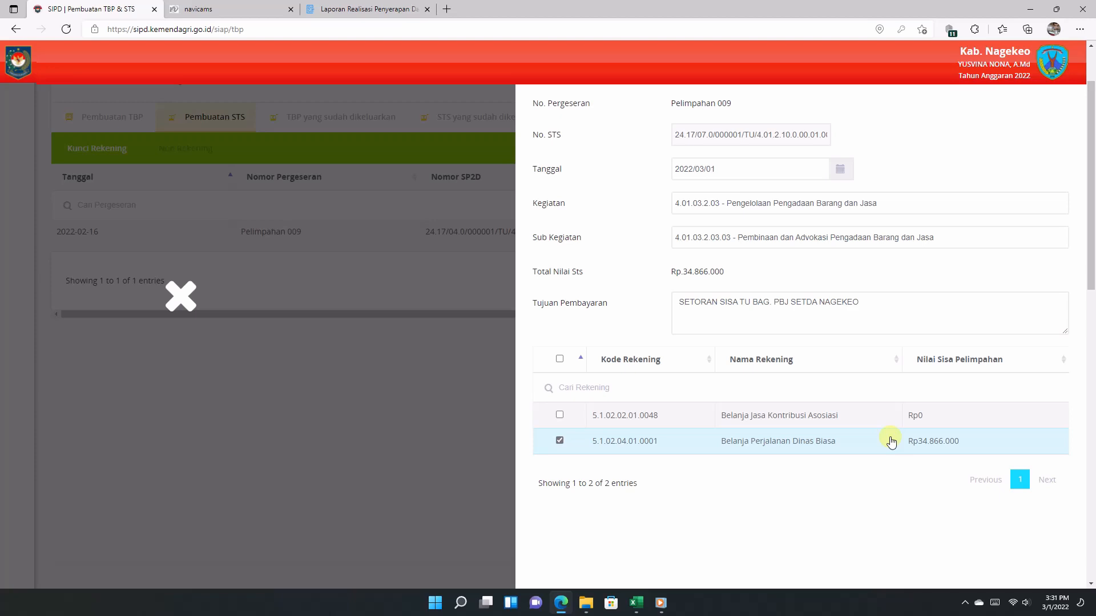
Review the completed Surat Tanda Setoran form, create the STS and acknowledge the save
{"action": "scroll", "coordinate": [896, 444], "scroll_direction": "down", "scroll_amount": 4}
{"action": "scroll", "coordinate": [879, 444], "scroll_direction": "up", "scroll_amount": 1}
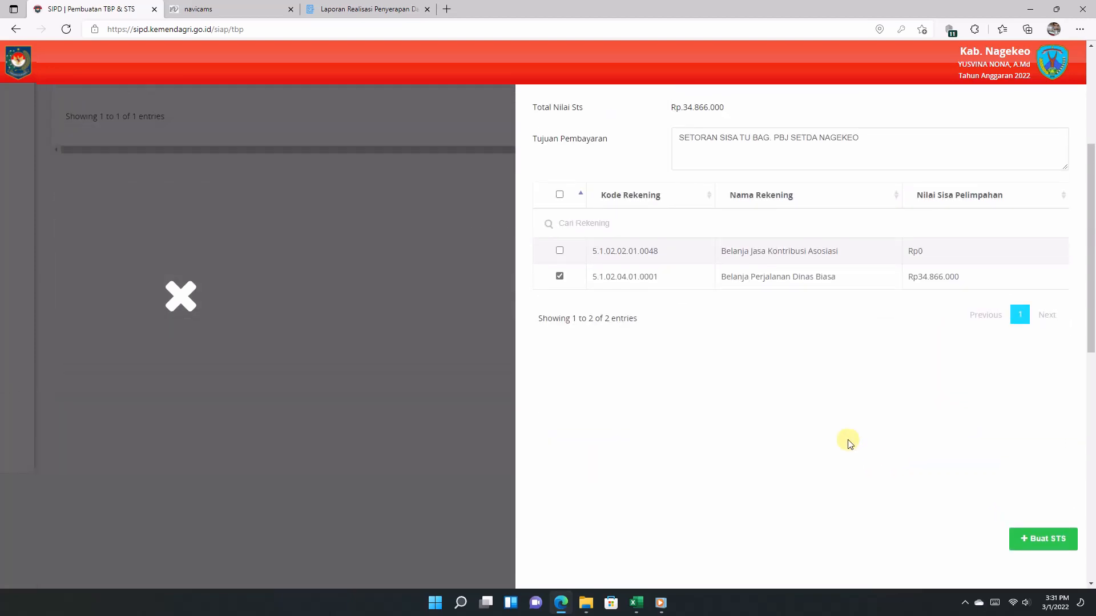
{"action": "scroll", "coordinate": [848, 442], "scroll_direction": "up", "scroll_amount": 1}
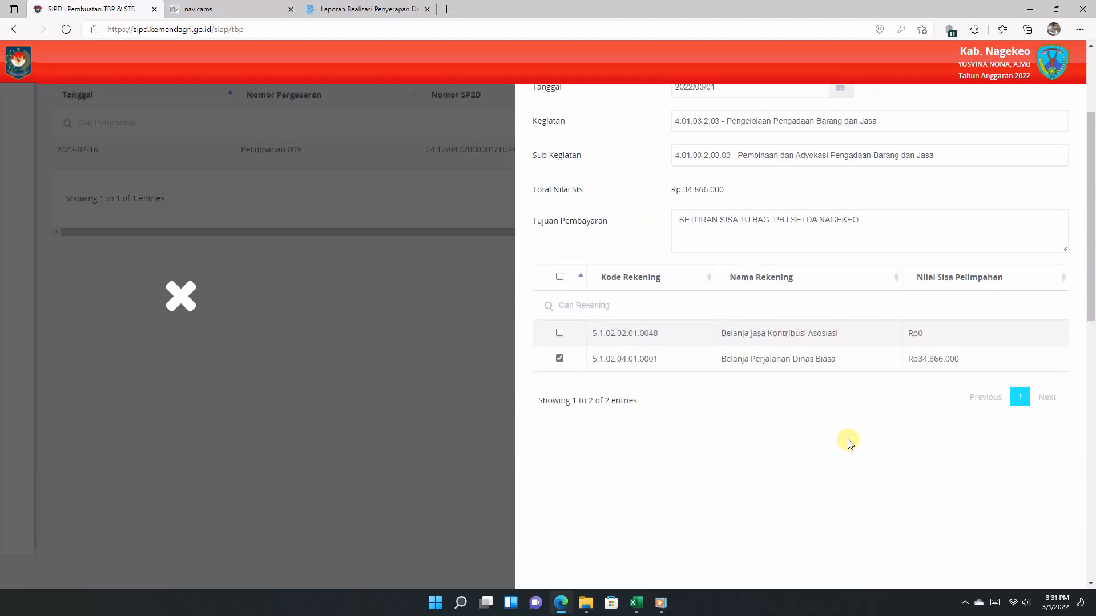
{"action": "scroll", "coordinate": [848, 443], "scroll_direction": "down", "scroll_amount": 1}
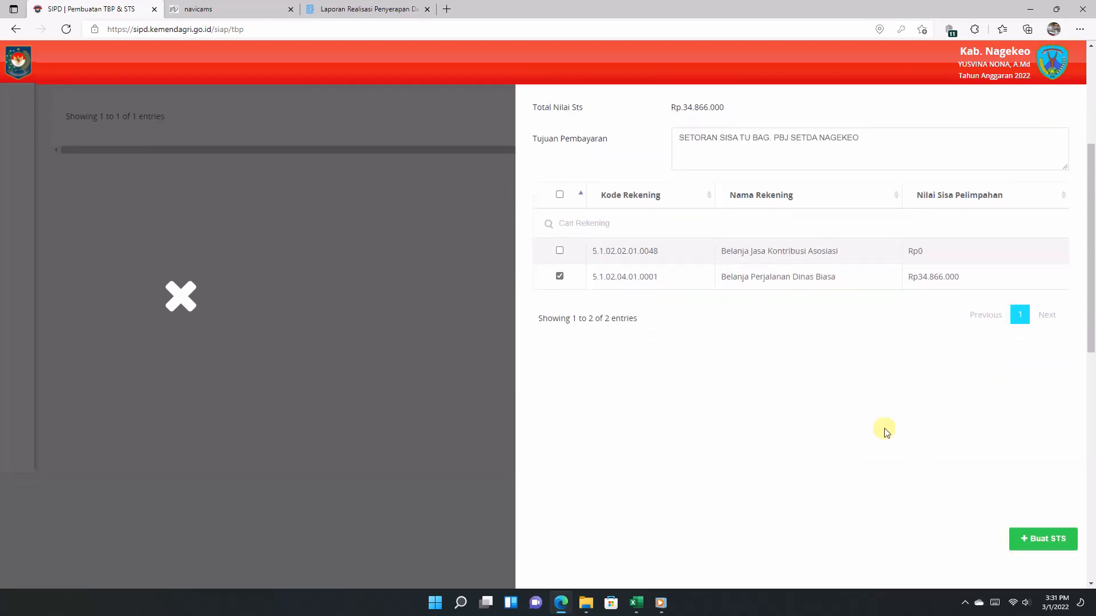
{"action": "scroll", "coordinate": [1004, 491], "scroll_direction": "down", "scroll_amount": 1}
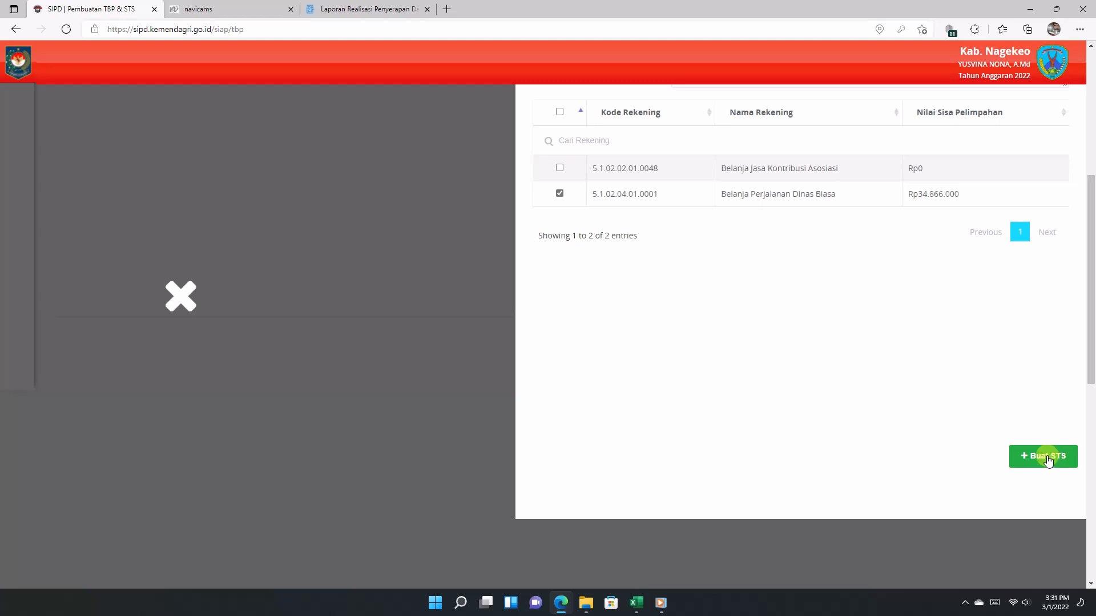
{"action": "left_click", "coordinate": [1048, 460]}
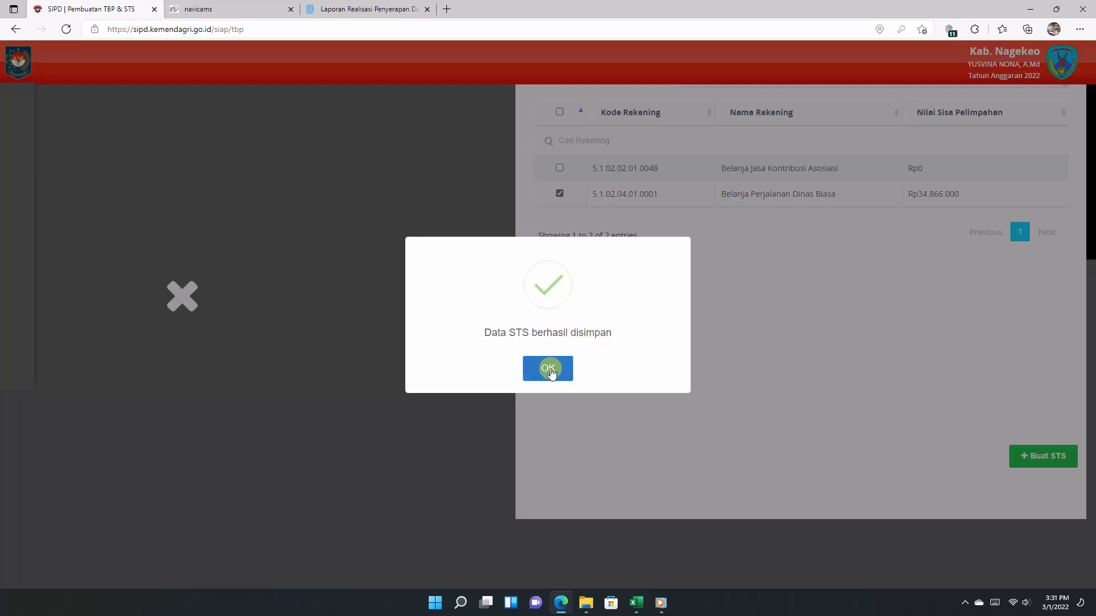
{"action": "left_click", "coordinate": [550, 369]}
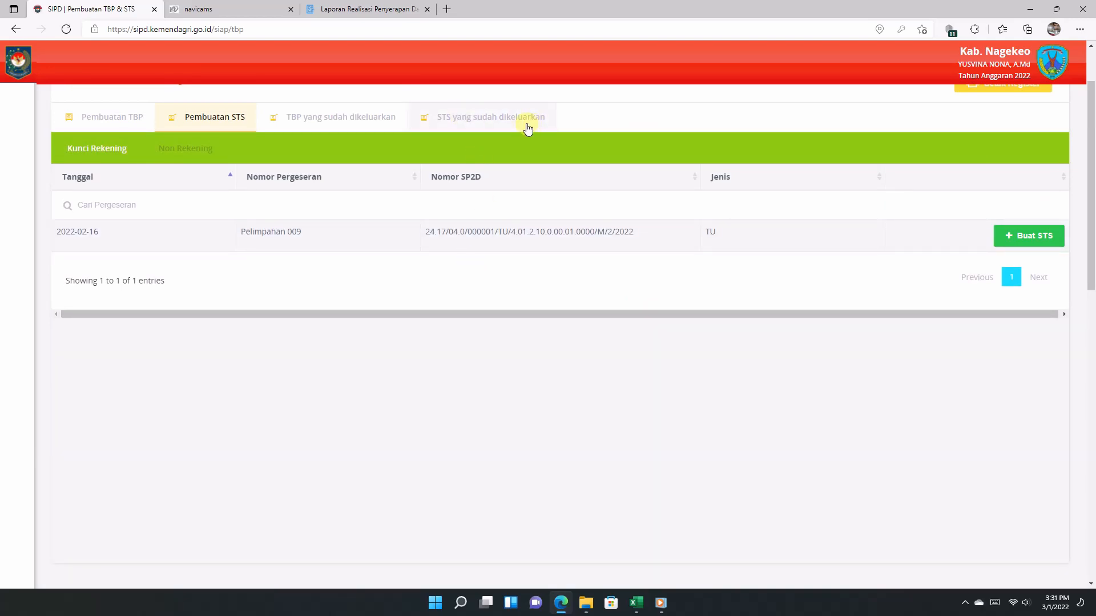
Open the printable document of the issued STS and examine its account code, account name, amount and signature section
{"action": "left_click", "coordinate": [499, 118]}
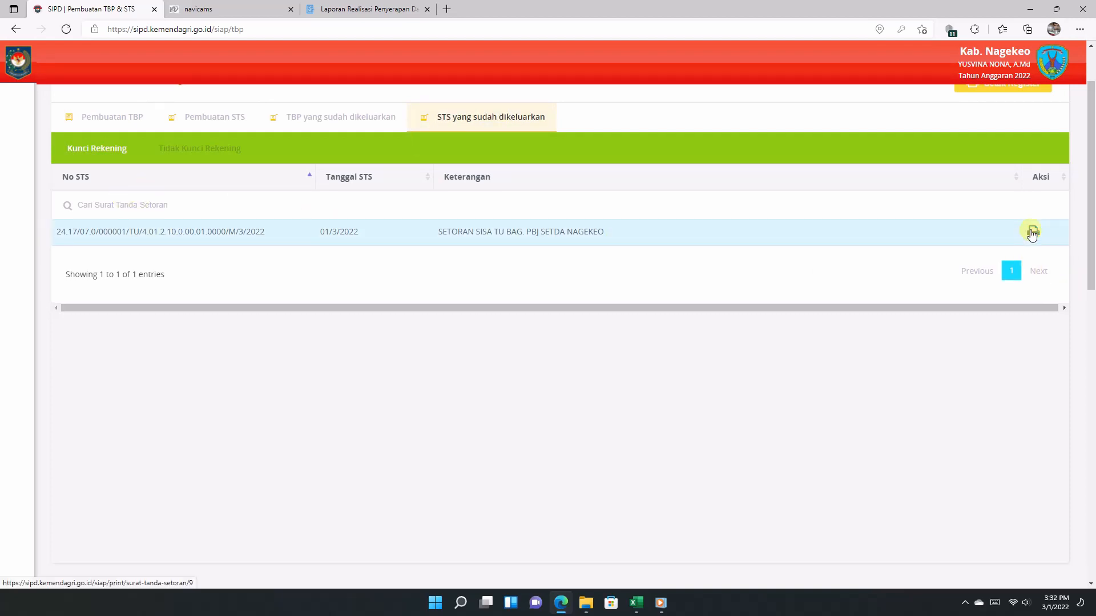
{"action": "left_click", "coordinate": [1031, 232]}
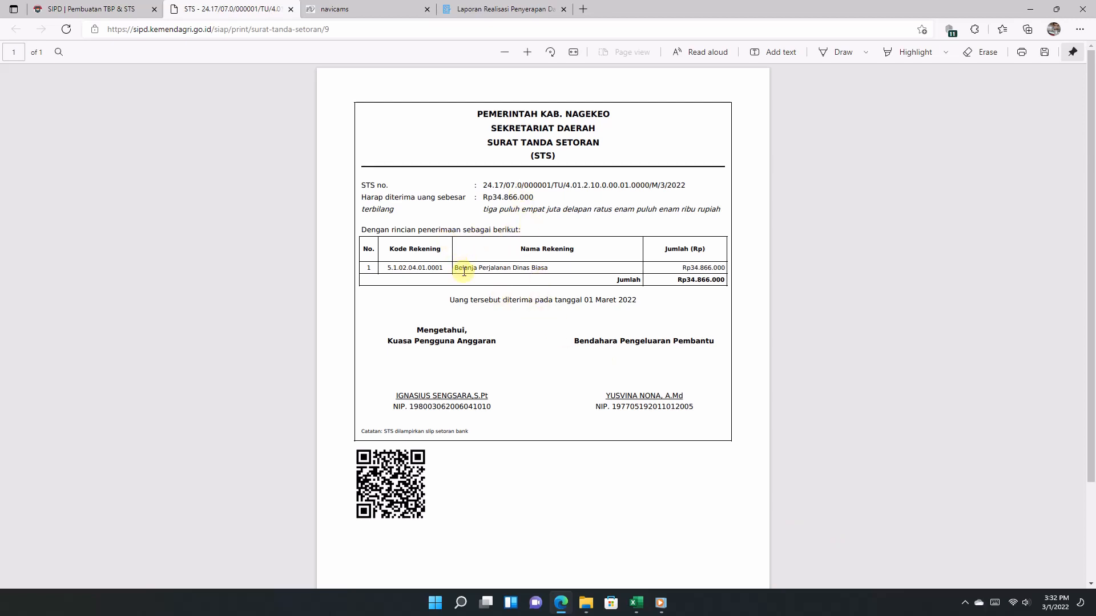
{"action": "left_click", "coordinate": [456, 256]}
{"action": "left_click", "coordinate": [511, 309]}
{"action": "left_click", "coordinate": [514, 269]}
{"action": "left_click_drag", "start_coordinate": [514, 268], "coordinate": [602, 265]}
{"action": "left_click", "coordinate": [640, 313]}
{"action": "left_click_drag", "start_coordinate": [448, 266], "coordinate": [571, 270]}
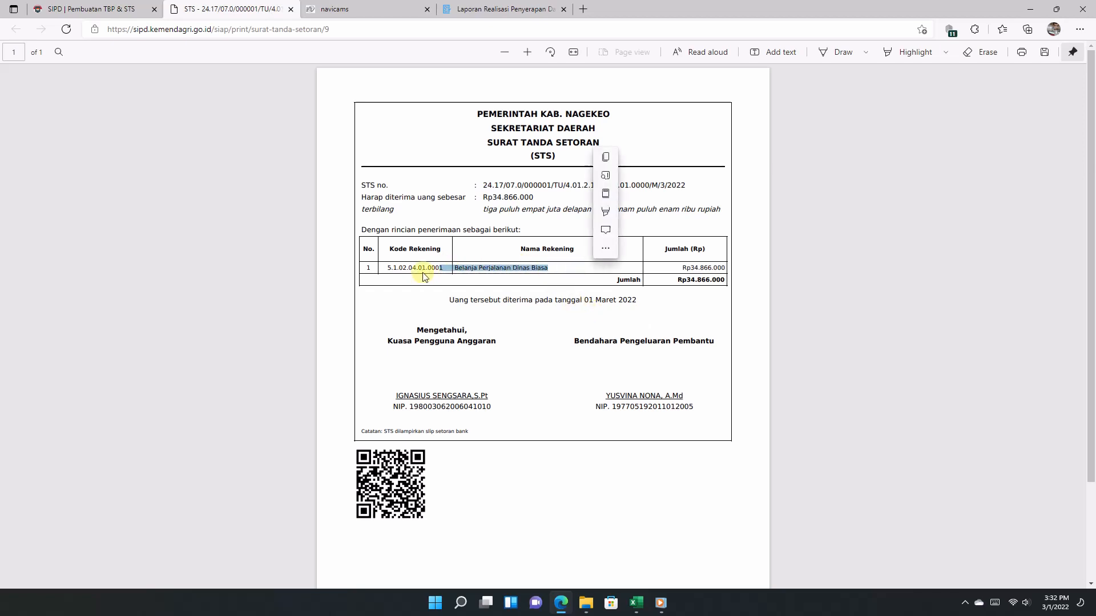
{"action": "left_click_drag", "start_coordinate": [380, 269], "coordinate": [741, 274]}
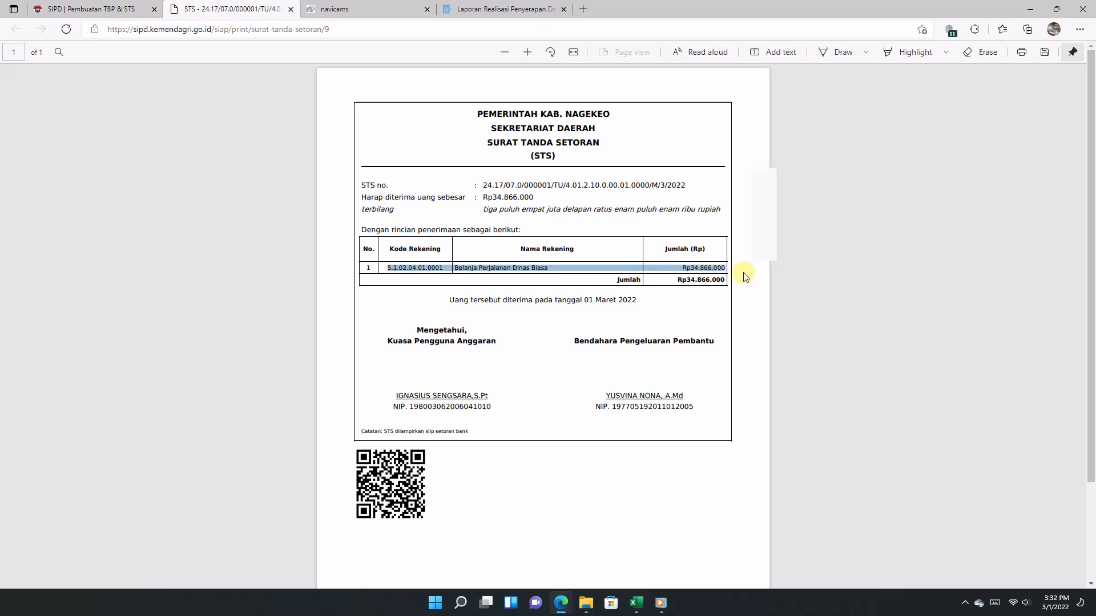
{"action": "left_click", "coordinate": [618, 322]}
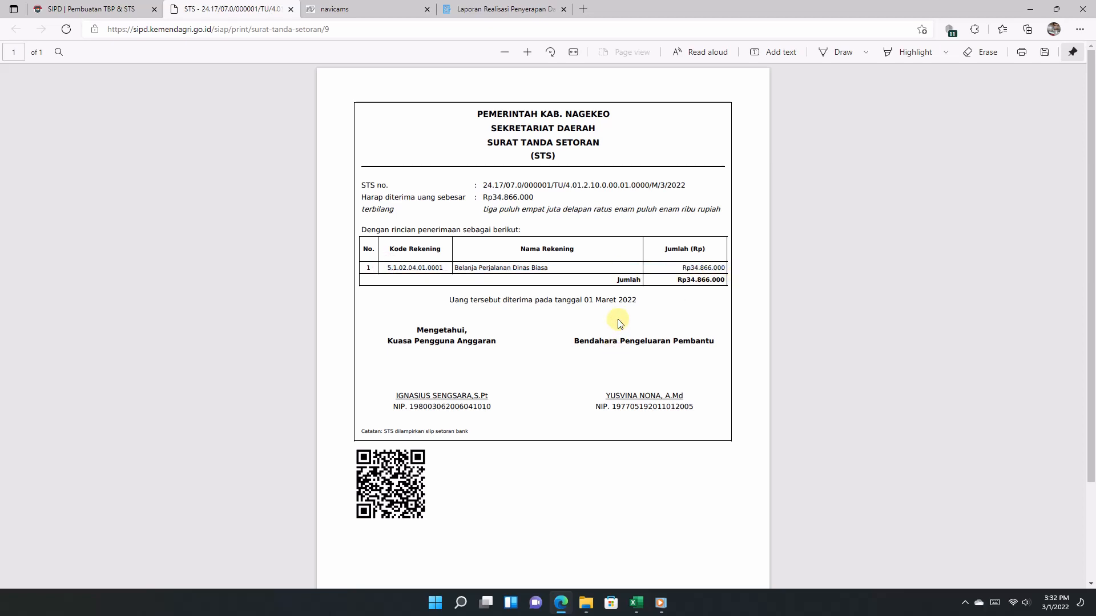
{"action": "scroll", "coordinate": [601, 362], "scroll_direction": "down", "scroll_amount": 2}
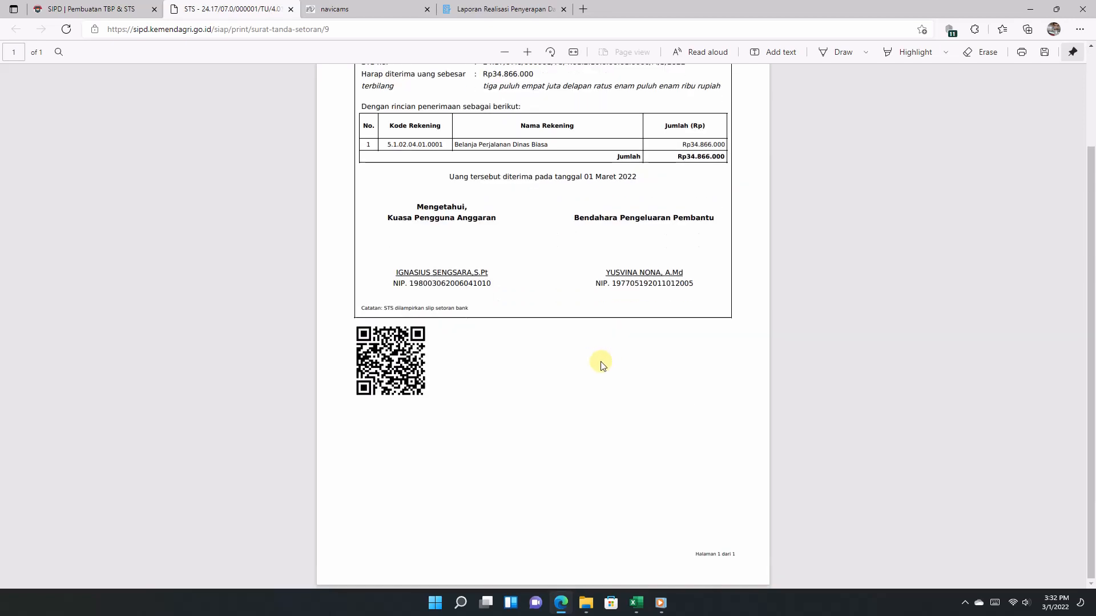
{"action": "scroll", "coordinate": [601, 362], "scroll_direction": "up", "scroll_amount": 2}
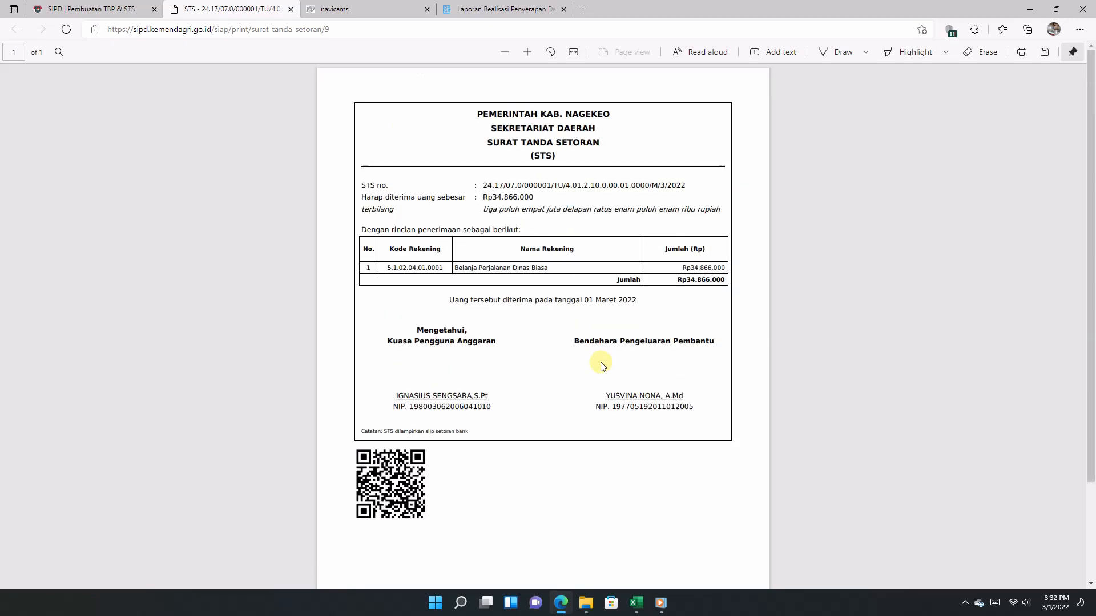
Save the STS document as a PDF in the Downloads folder under its suggested name and close the document
{"action": "right_click", "coordinate": [524, 186]}
{"action": "left_click", "coordinate": [553, 274]}
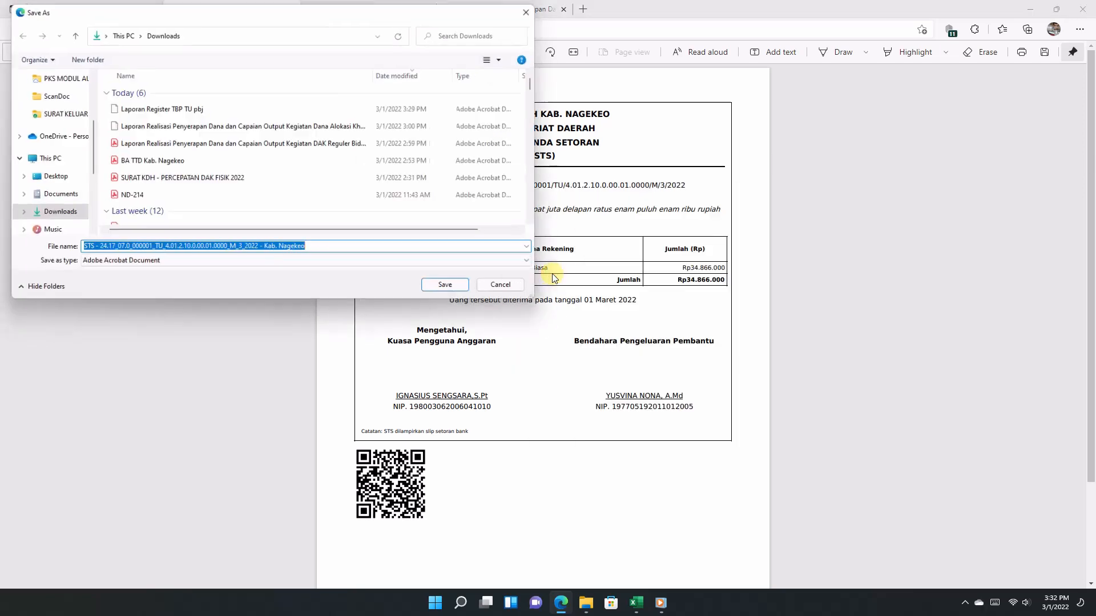
{"action": "left_click", "coordinate": [451, 290]}
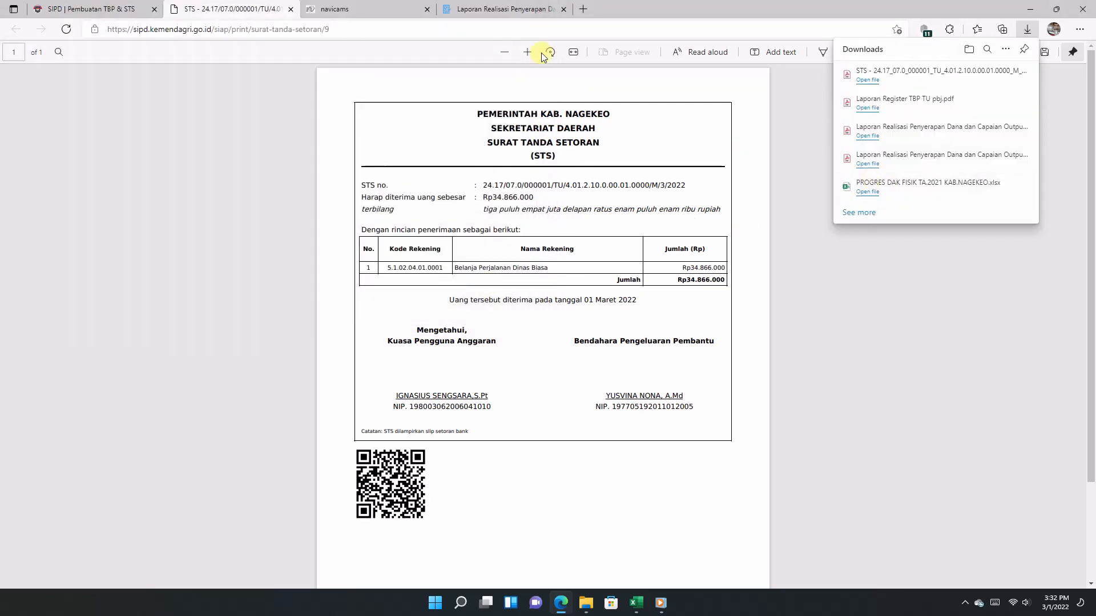
{"action": "left_click", "coordinate": [290, 10]}
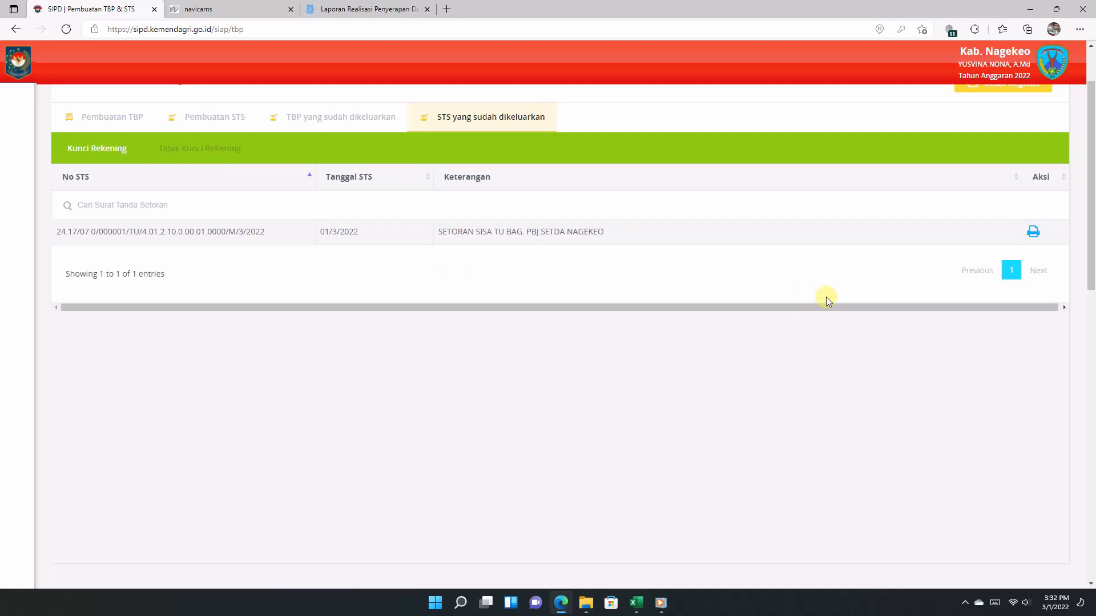
Go to Buku Kas Umum and start creating a BKU for the TU SP2D verified on 16/02/2022
{"action": "scroll", "coordinate": [827, 301], "scroll_direction": "up", "scroll_amount": 2}
{"action": "left_click", "coordinate": [28, 130]}
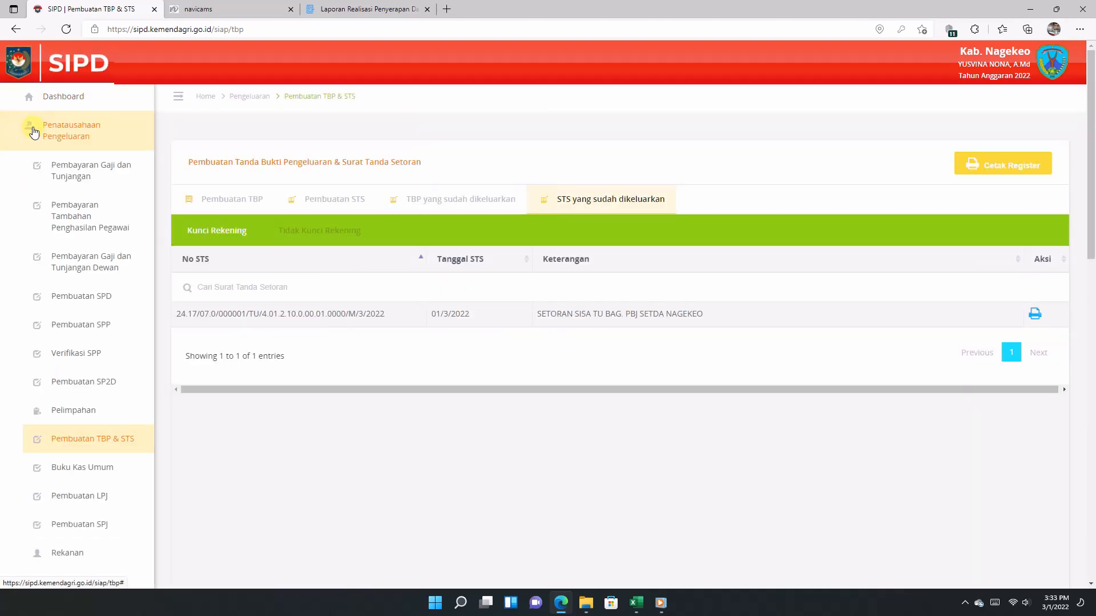
{"action": "left_click", "coordinate": [98, 468]}
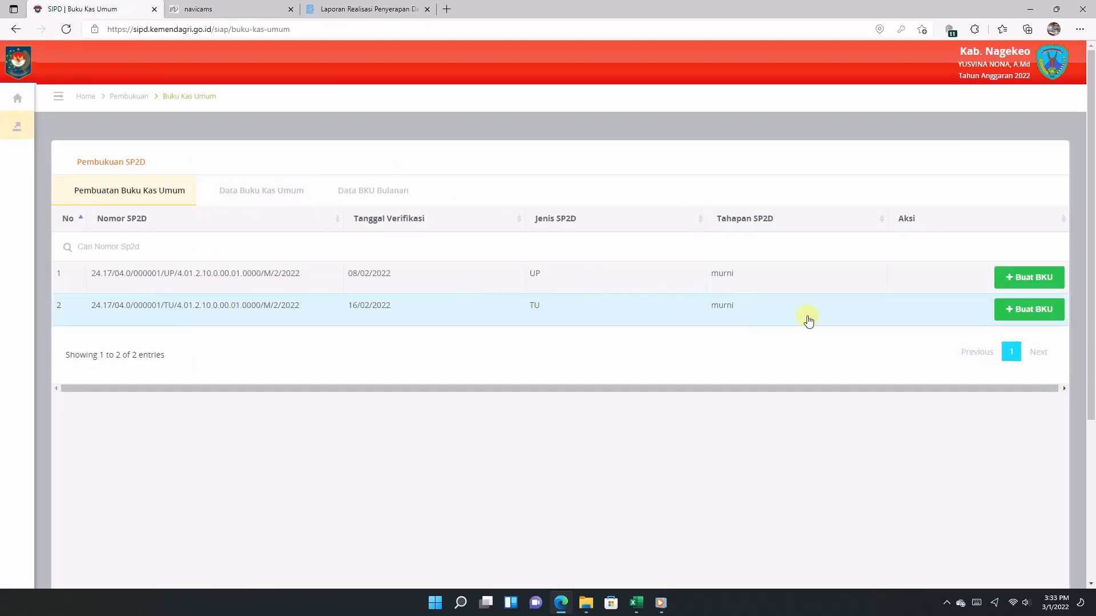
{"action": "left_click", "coordinate": [1023, 312]}
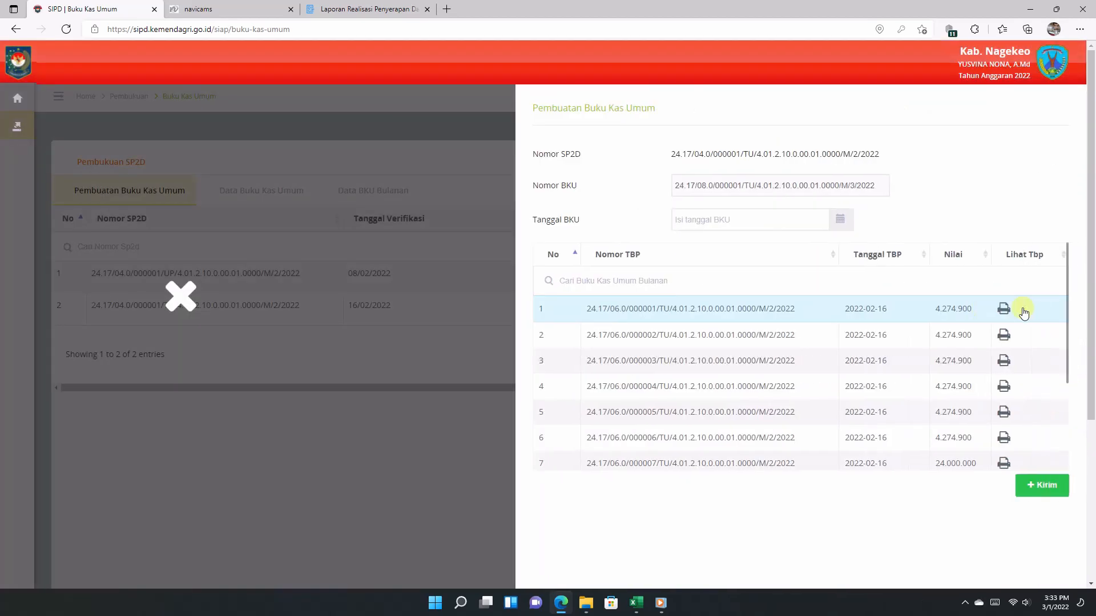
Set the BKU date to 01/03/2022 and review the TBP list through its second page
{"action": "left_click", "coordinate": [747, 221]}
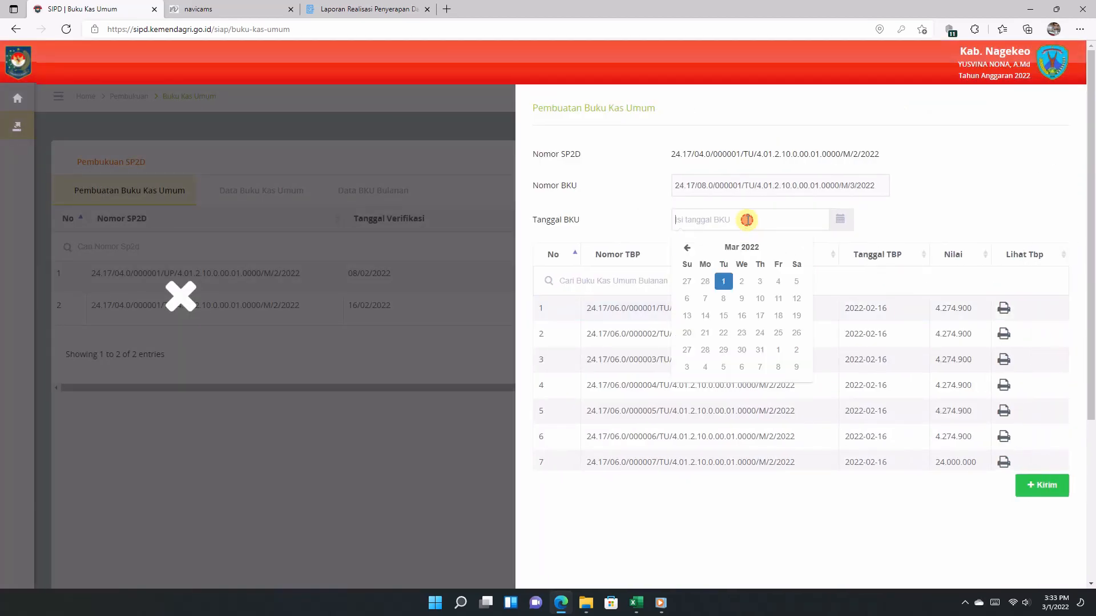
{"action": "left_click", "coordinate": [724, 282]}
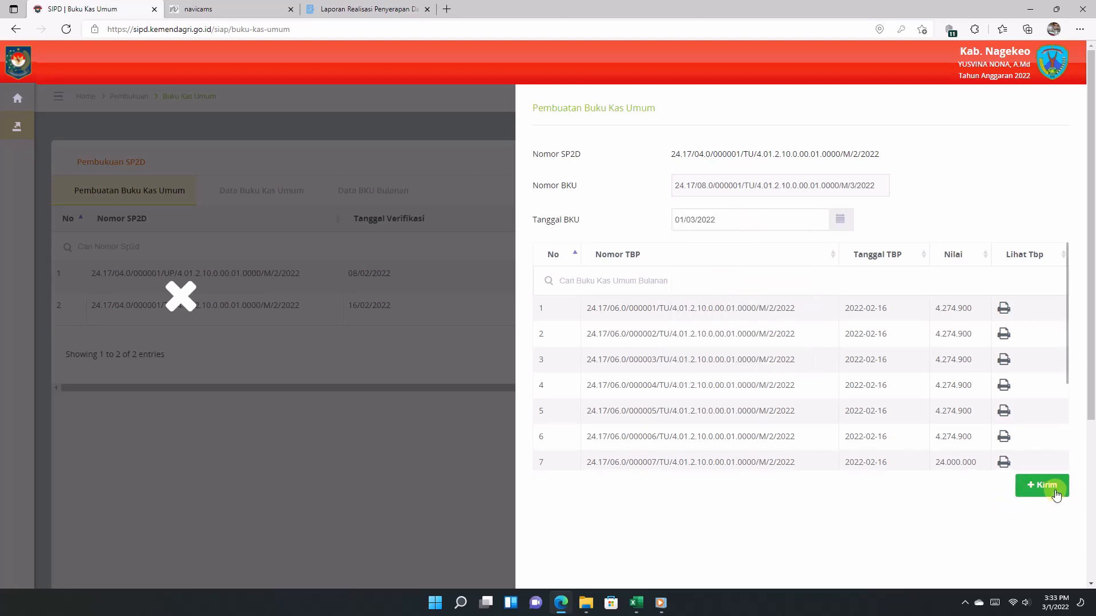
{"action": "scroll", "coordinate": [1021, 388], "scroll_direction": "down", "scroll_amount": 3}
{"action": "left_click", "coordinate": [1028, 445]}
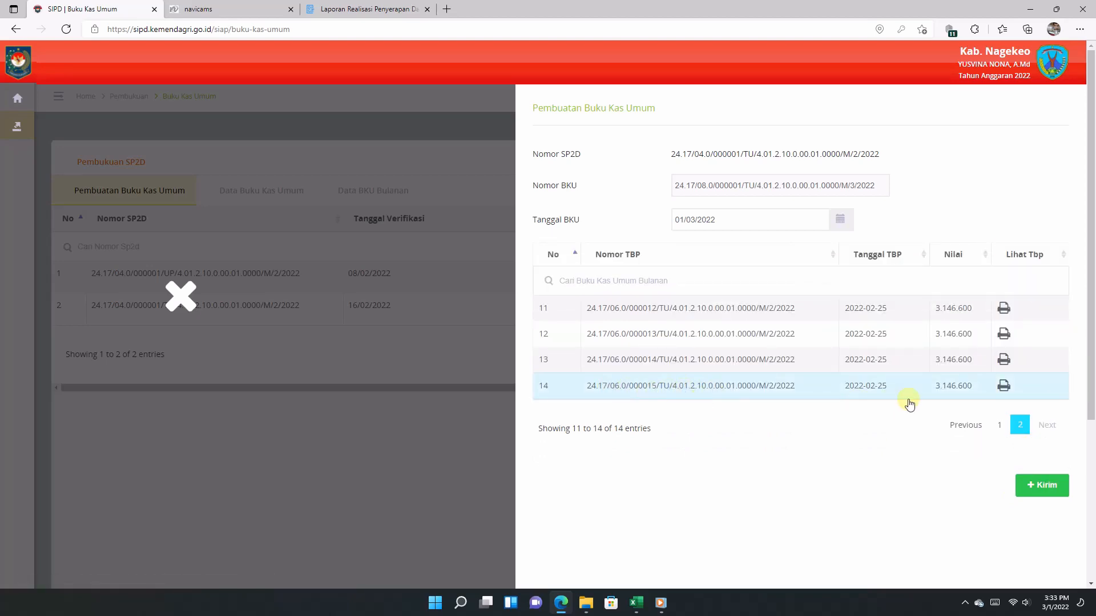
Submit the TU BKU and open its printable document from the list of created BKUs
{"action": "left_click", "coordinate": [1043, 488]}
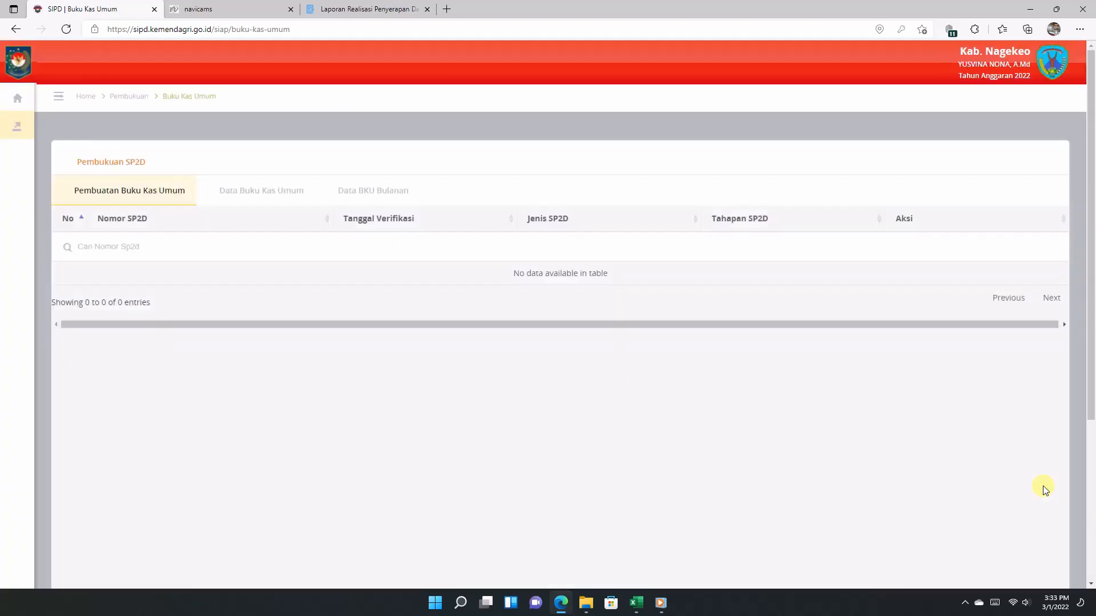
{"action": "left_click", "coordinate": [224, 193]}
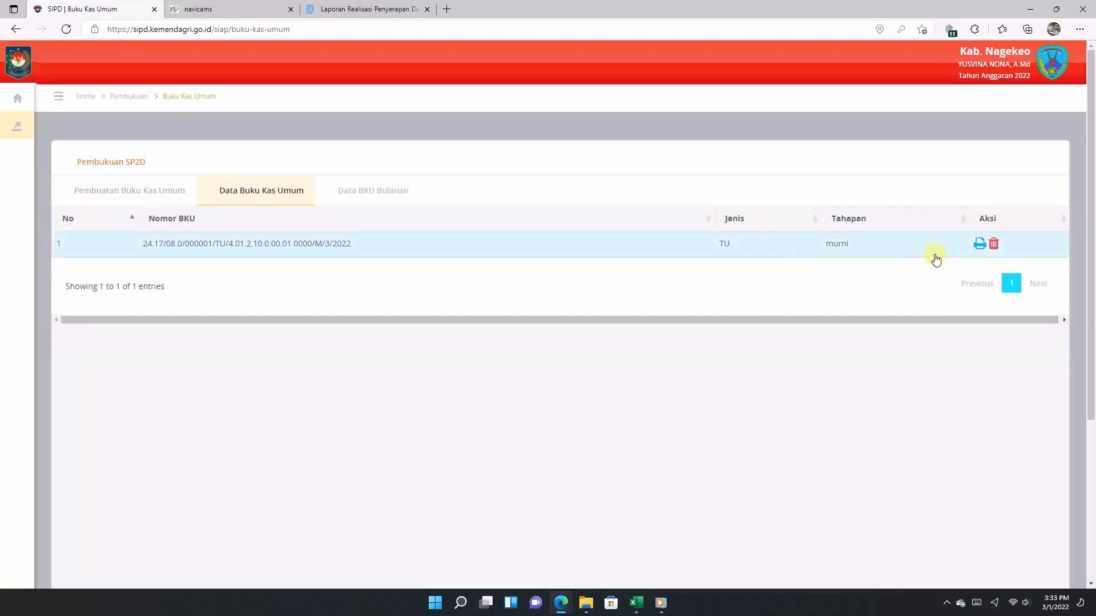
{"action": "left_click", "coordinate": [980, 246]}
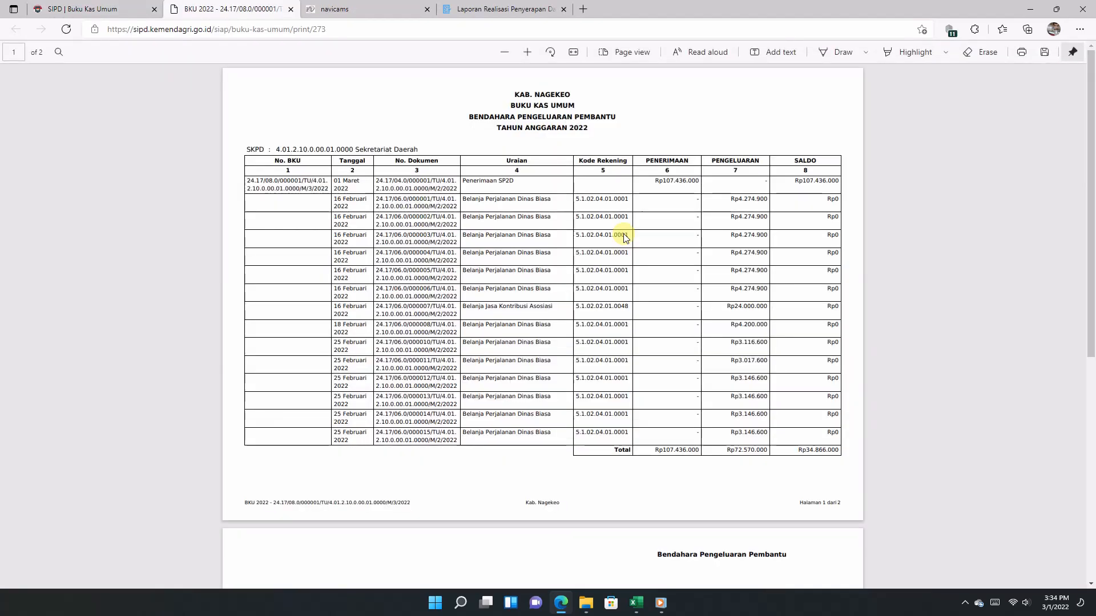
Examine the BKU document's transactions, totals and second-page signature block, and close the document
{"action": "scroll", "coordinate": [624, 235], "scroll_direction": "down", "scroll_amount": 5}
{"action": "scroll", "coordinate": [623, 234], "scroll_direction": "up", "scroll_amount": 3}
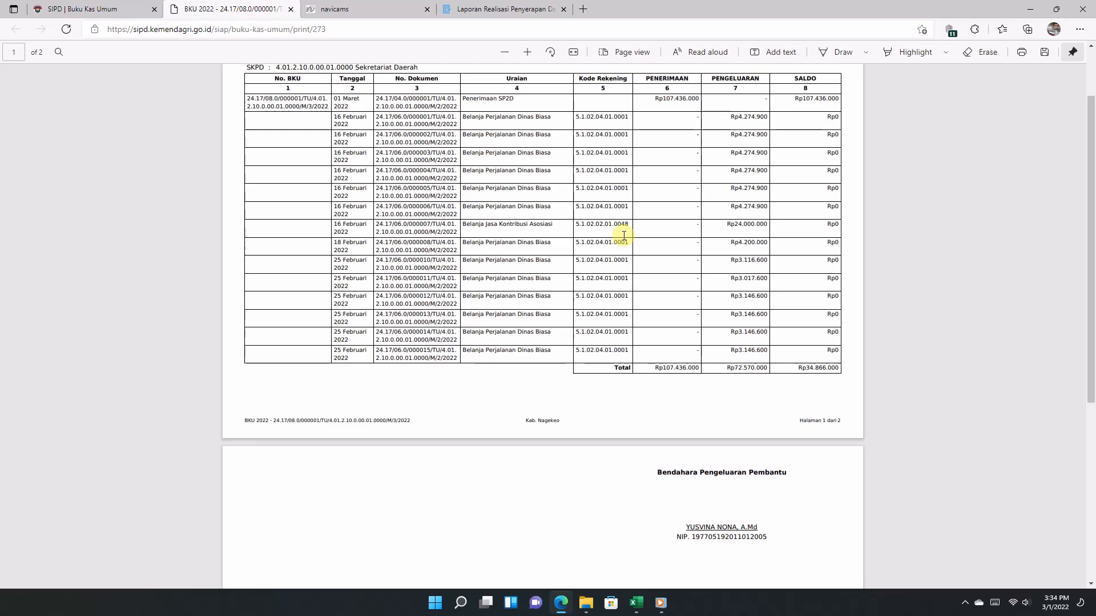
{"action": "scroll", "coordinate": [624, 235], "scroll_direction": "up", "scroll_amount": 3}
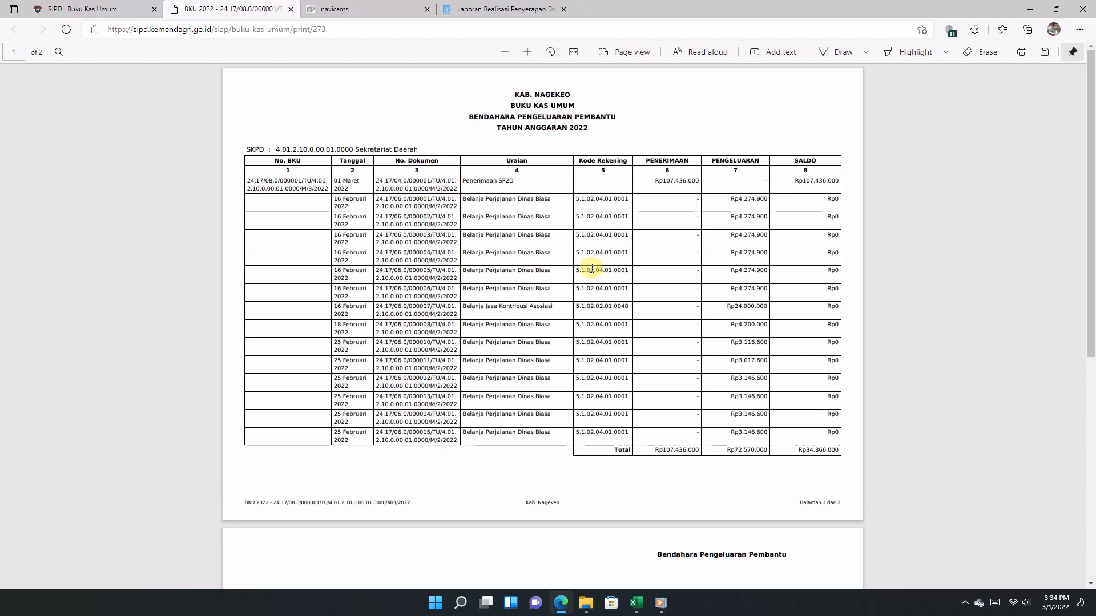
{"action": "scroll", "coordinate": [592, 268], "scroll_direction": "down", "scroll_amount": 10}
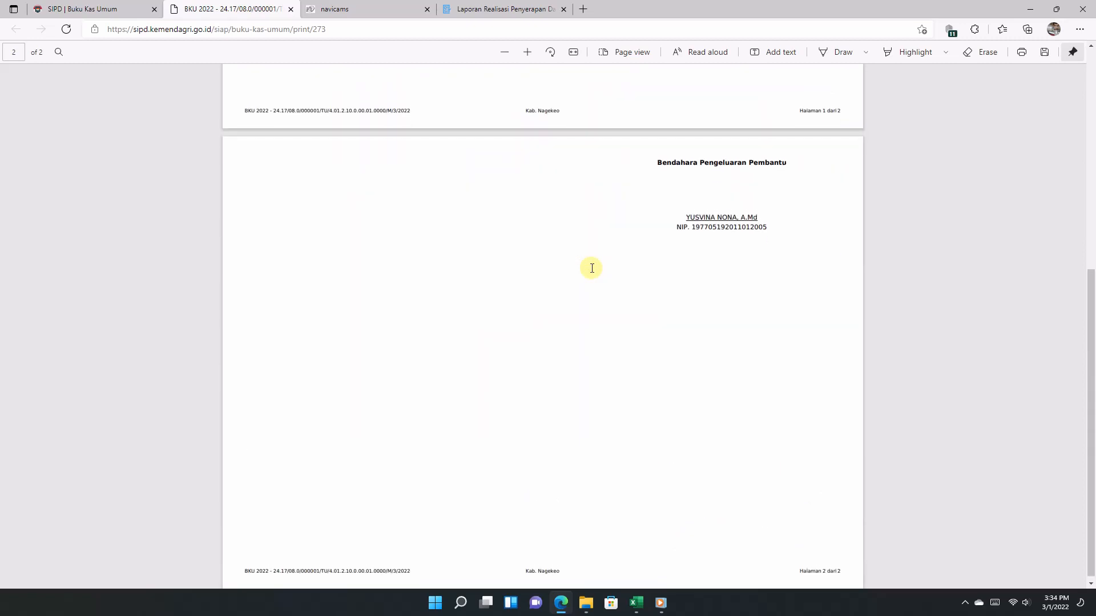
{"action": "scroll", "coordinate": [591, 268], "scroll_direction": "up", "scroll_amount": 10}
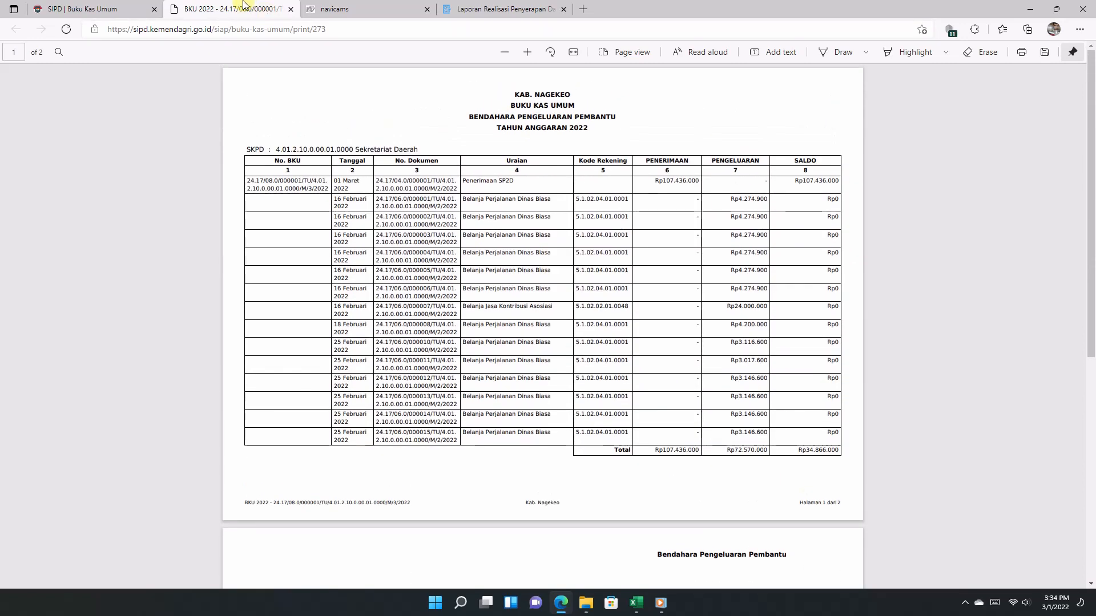
{"action": "left_click", "coordinate": [290, 9]}
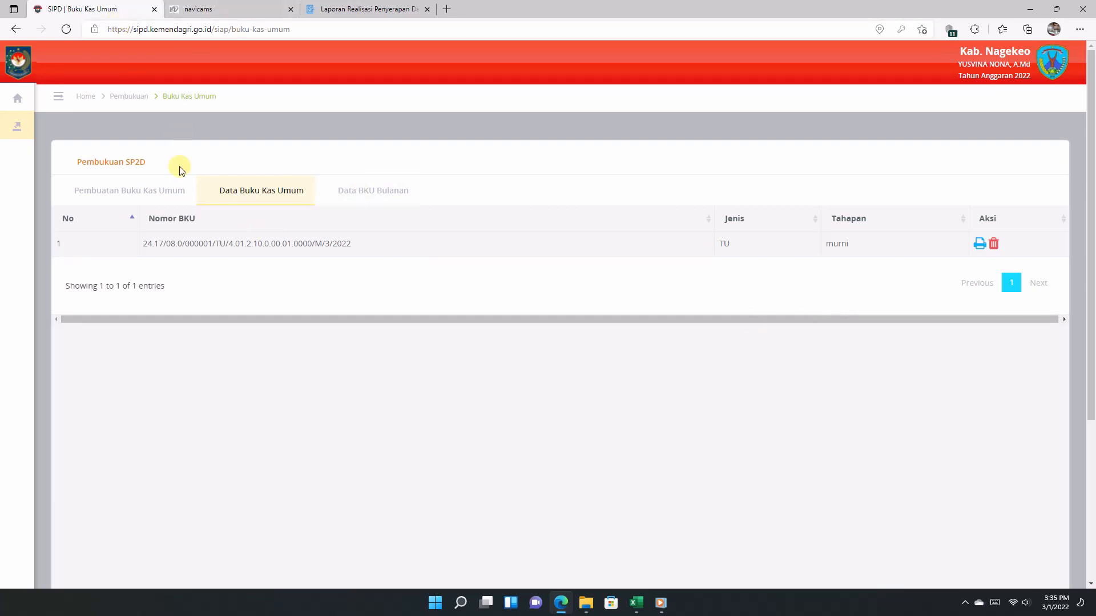
Go to Pembuatan LPJ under Penatausahaan Pengeluaran
{"action": "left_click", "coordinate": [23, 134]}
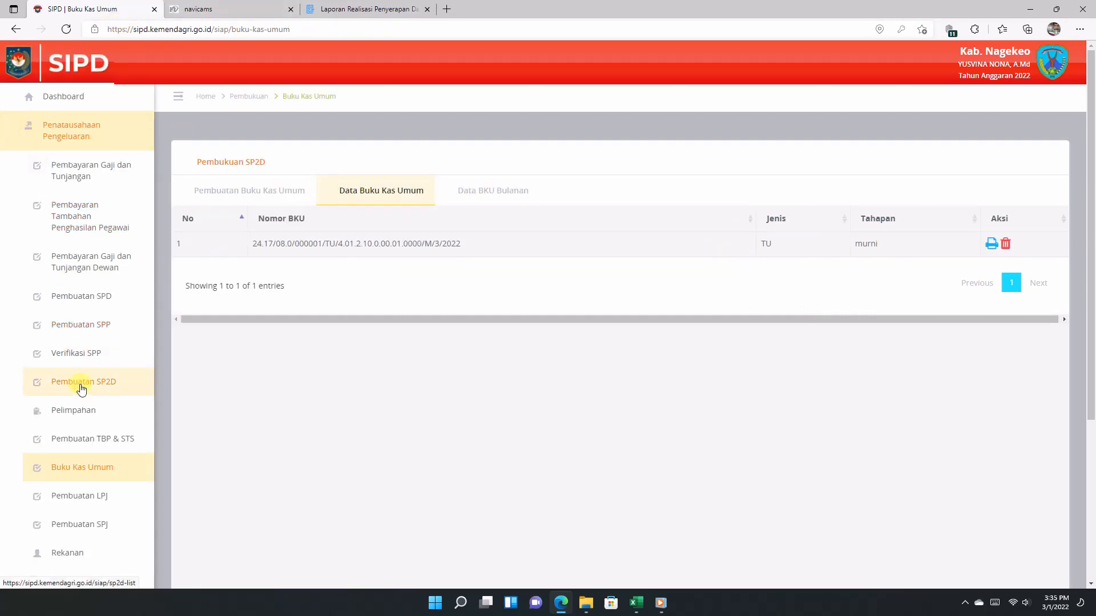
{"action": "left_click", "coordinate": [103, 440]}
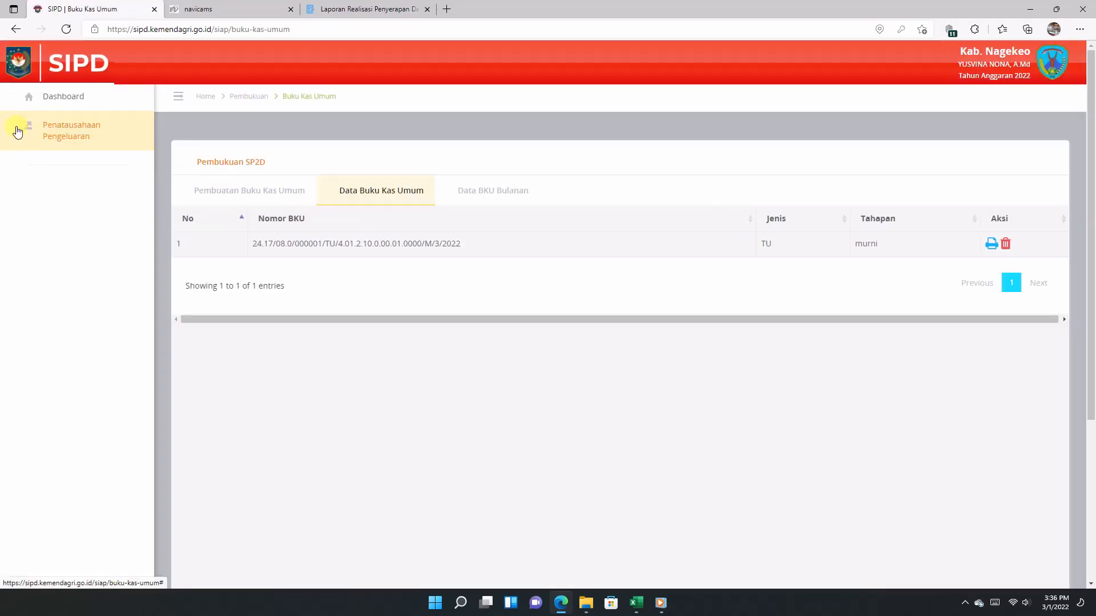
{"action": "left_click", "coordinate": [13, 130]}
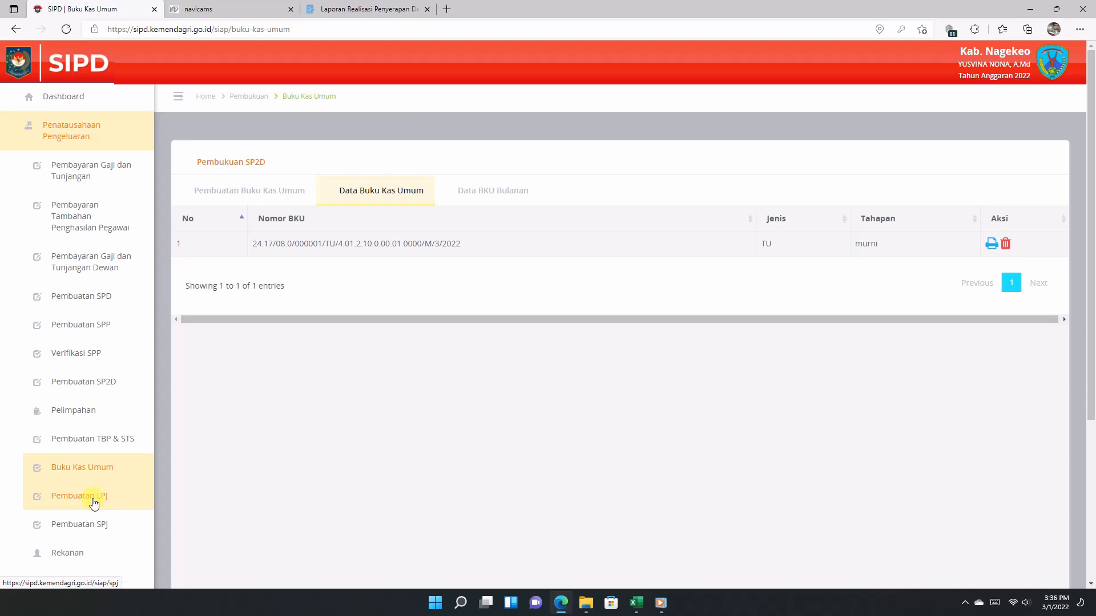
{"action": "left_click", "coordinate": [94, 504]}
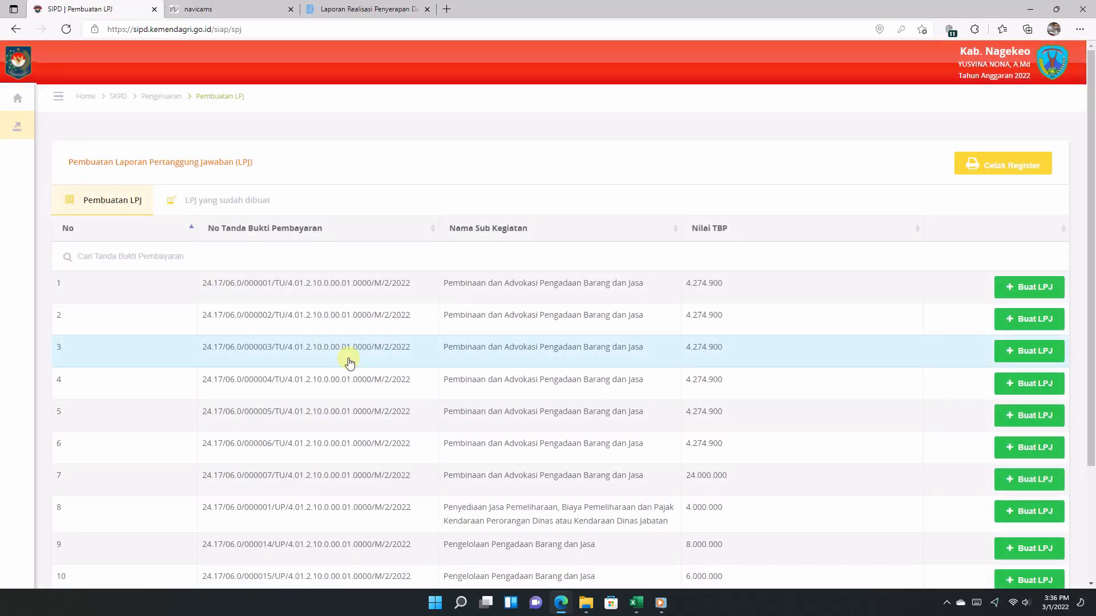
Review the TBPs awaiting an LPJ across all three pages of the list and return to the first page
{"action": "scroll", "coordinate": [350, 361], "scroll_direction": "down", "scroll_amount": 3}
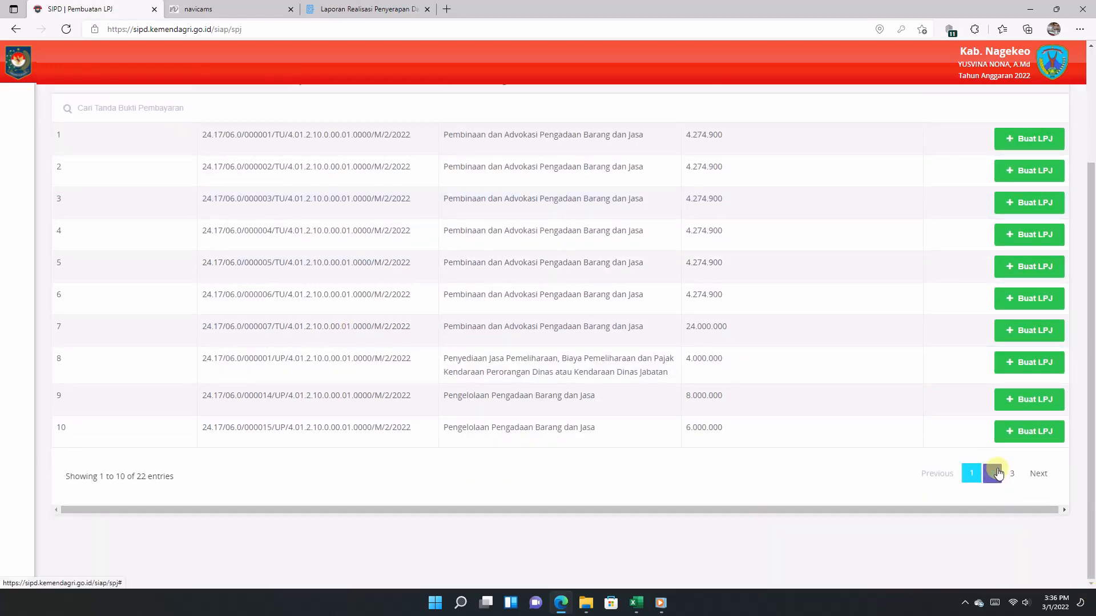
{"action": "left_click", "coordinate": [993, 473]}
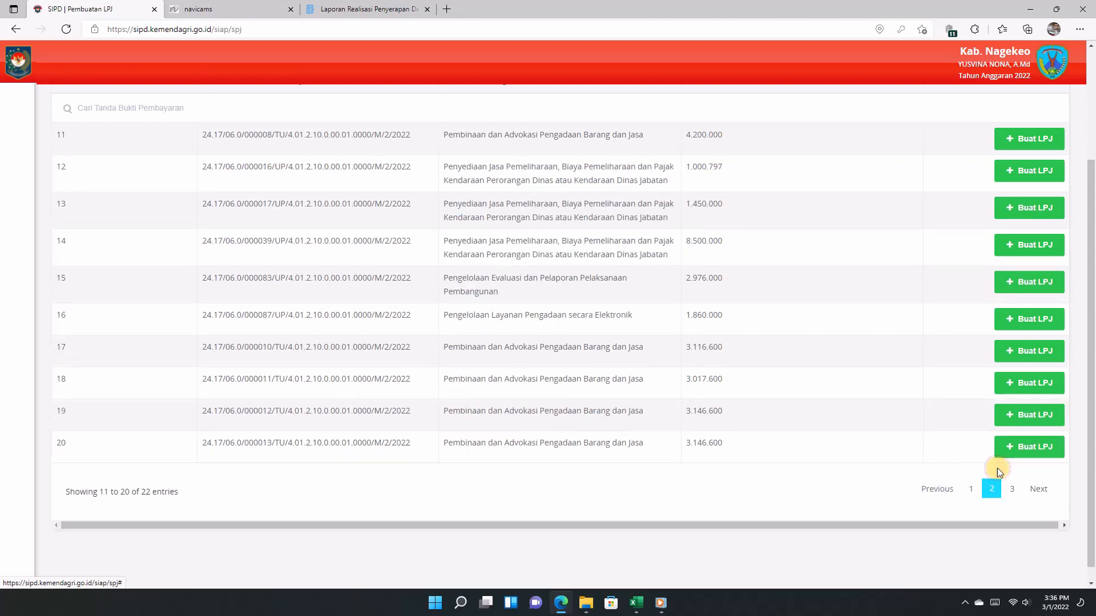
{"action": "scroll", "coordinate": [1010, 491], "scroll_direction": "down", "scroll_amount": 3}
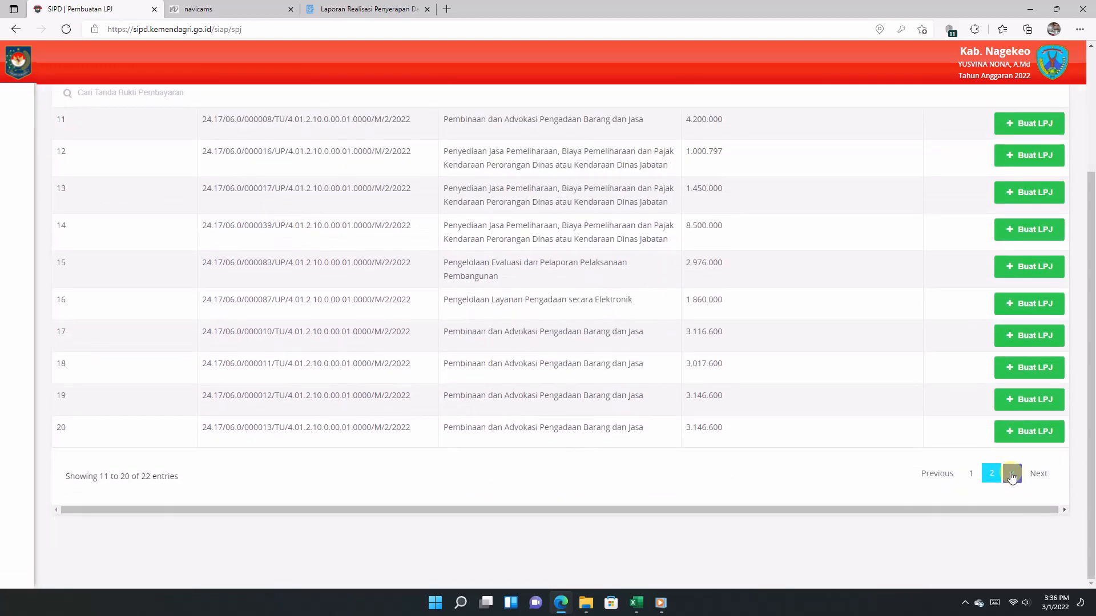
{"action": "left_click", "coordinate": [1012, 473]}
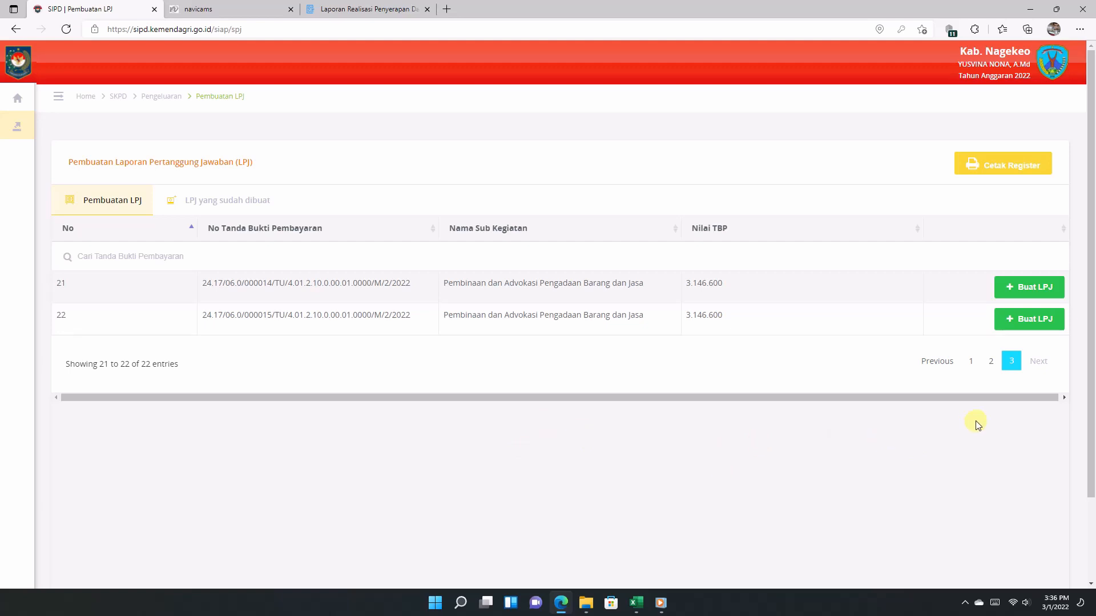
{"action": "left_click", "coordinate": [993, 362]}
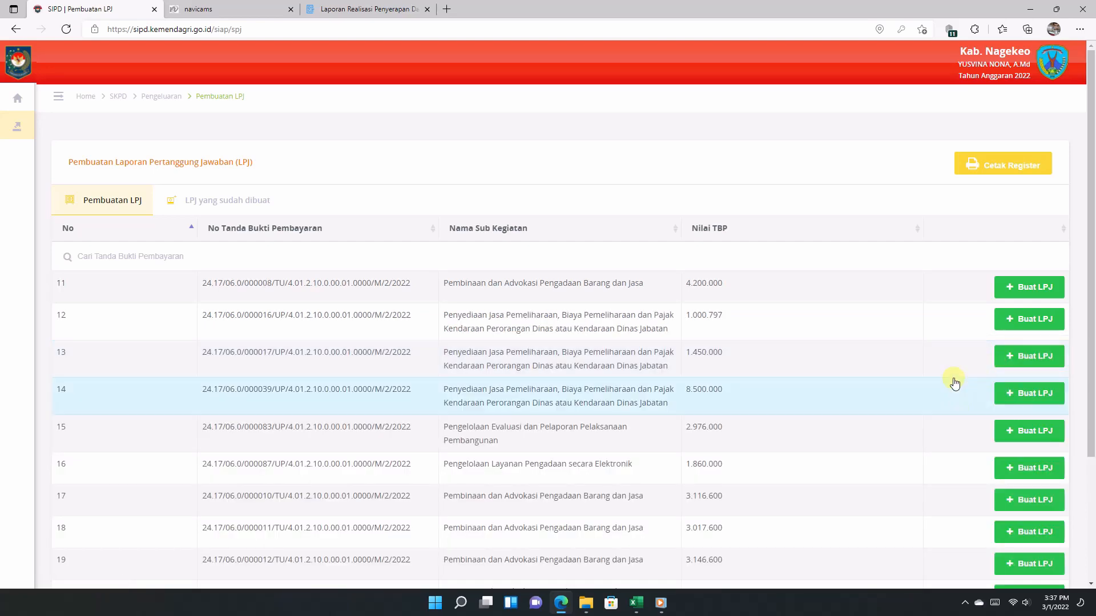
{"action": "scroll", "coordinate": [951, 393], "scroll_direction": "down", "scroll_amount": 3}
{"action": "left_click", "coordinate": [959, 482]}
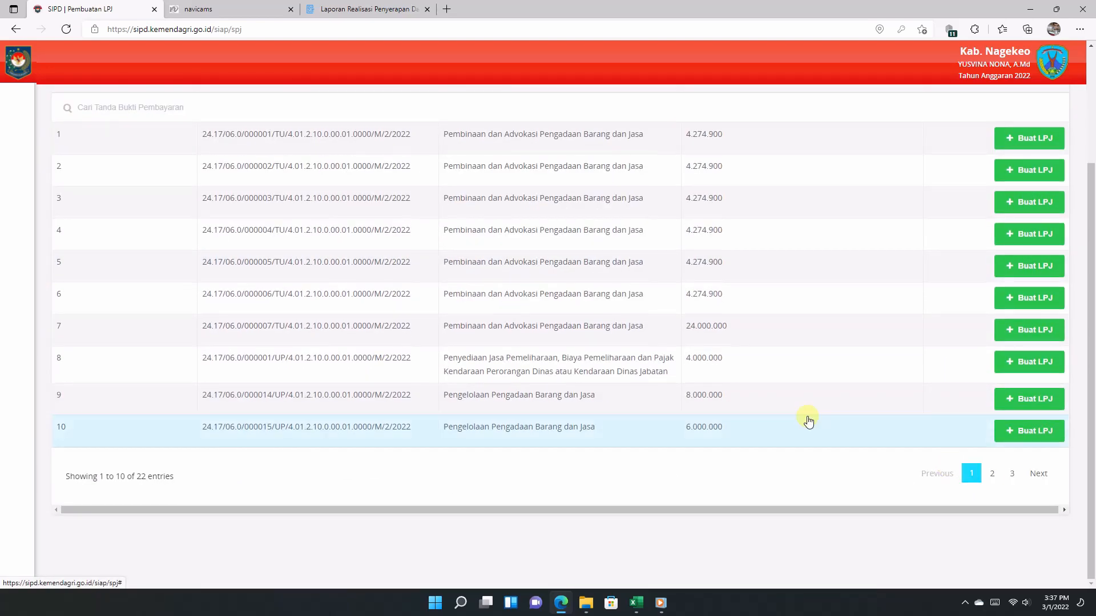
{"action": "scroll", "coordinate": [594, 293], "scroll_direction": "up", "scroll_amount": 3}
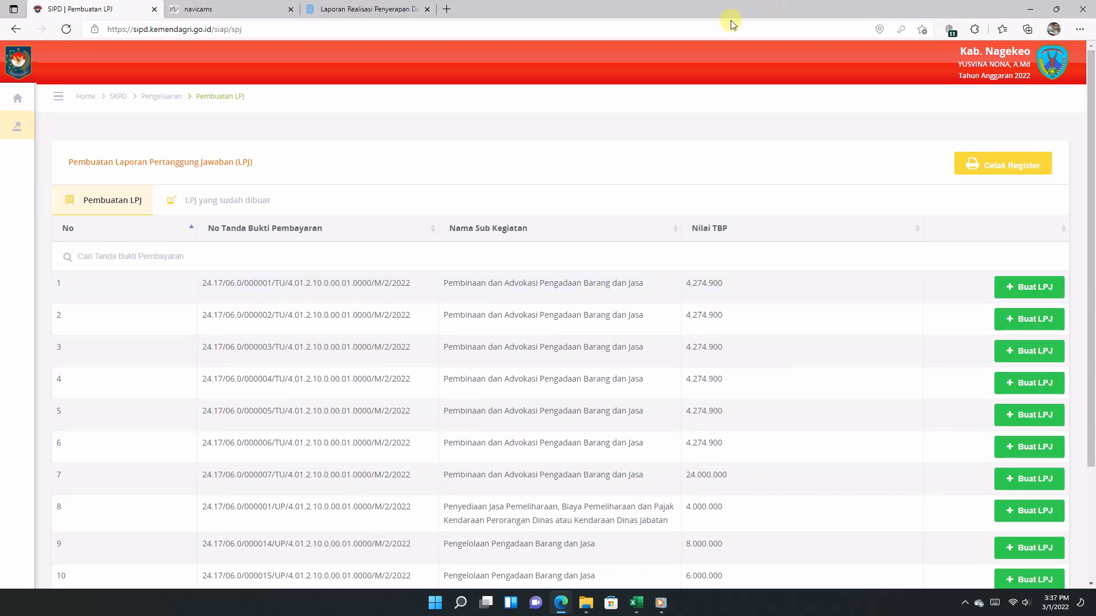
Check the list of LPJs already created and go back to the TBPs awaiting an LPJ
{"action": "left_click", "coordinate": [210, 201]}
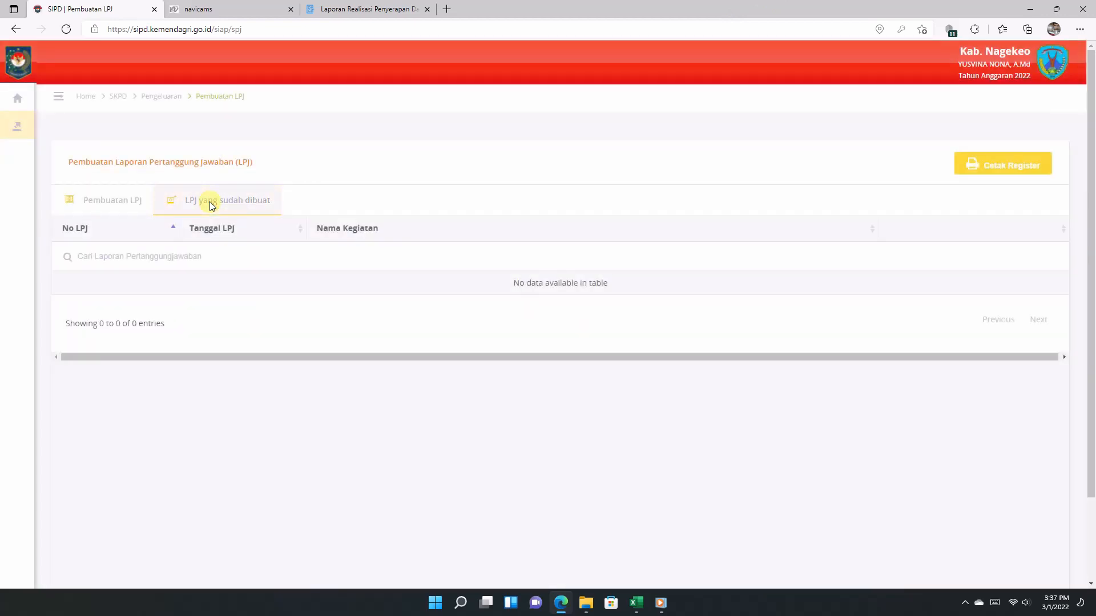
{"action": "left_click", "coordinate": [142, 200]}
{"action": "scroll", "coordinate": [682, 356], "scroll_direction": "down", "scroll_amount": 3}
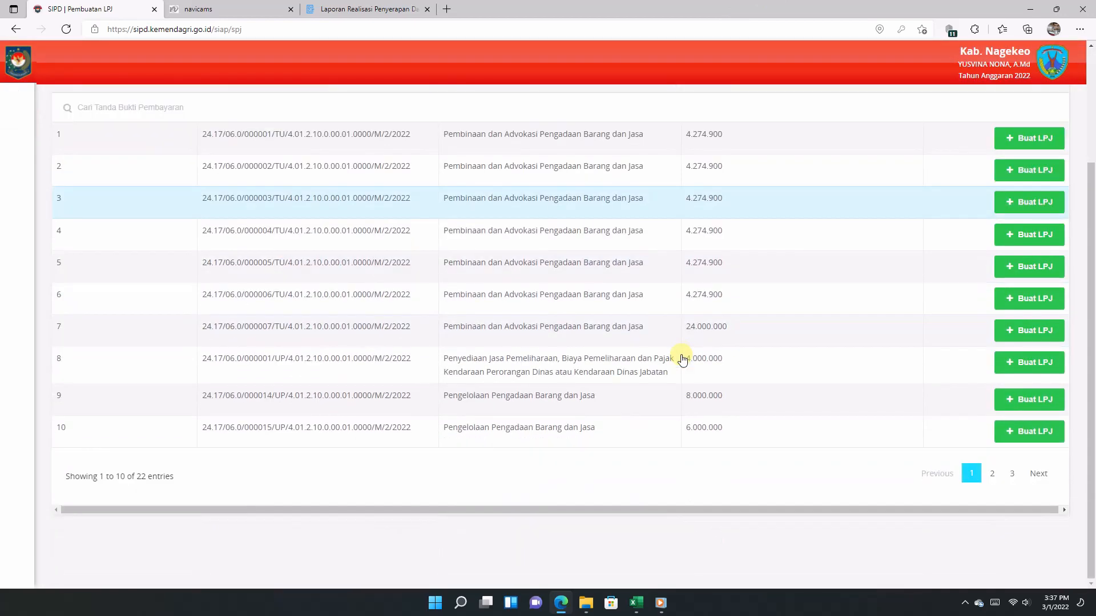
{"action": "scroll", "coordinate": [281, 289], "scroll_direction": "up", "scroll_amount": 3}
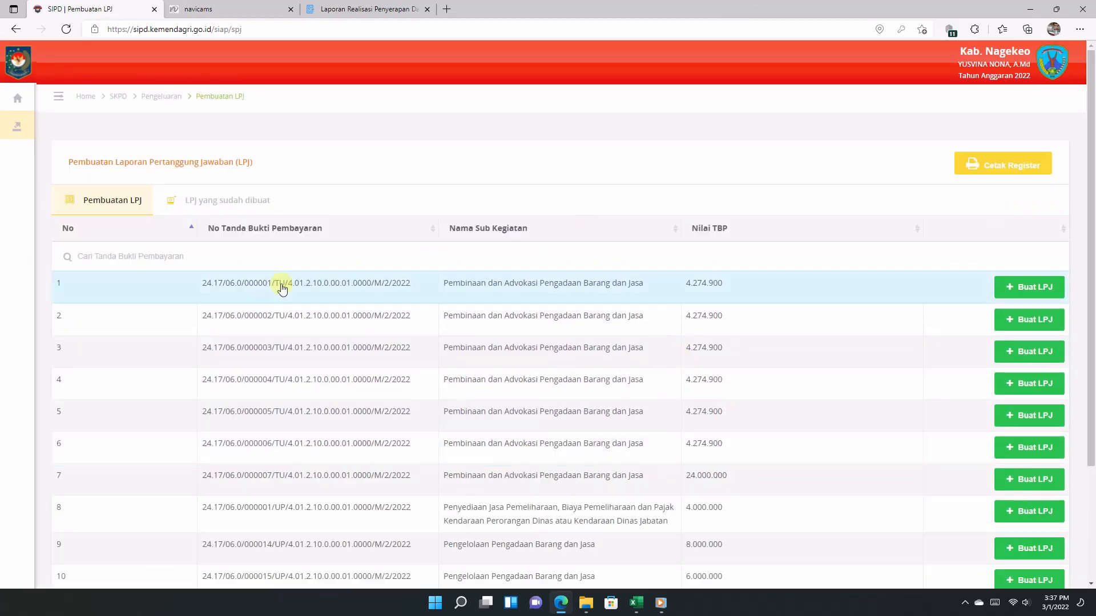
Start an LPJ for TU TBP 000001 and set its date to 2022/03/01
{"action": "left_click", "coordinate": [1022, 291]}
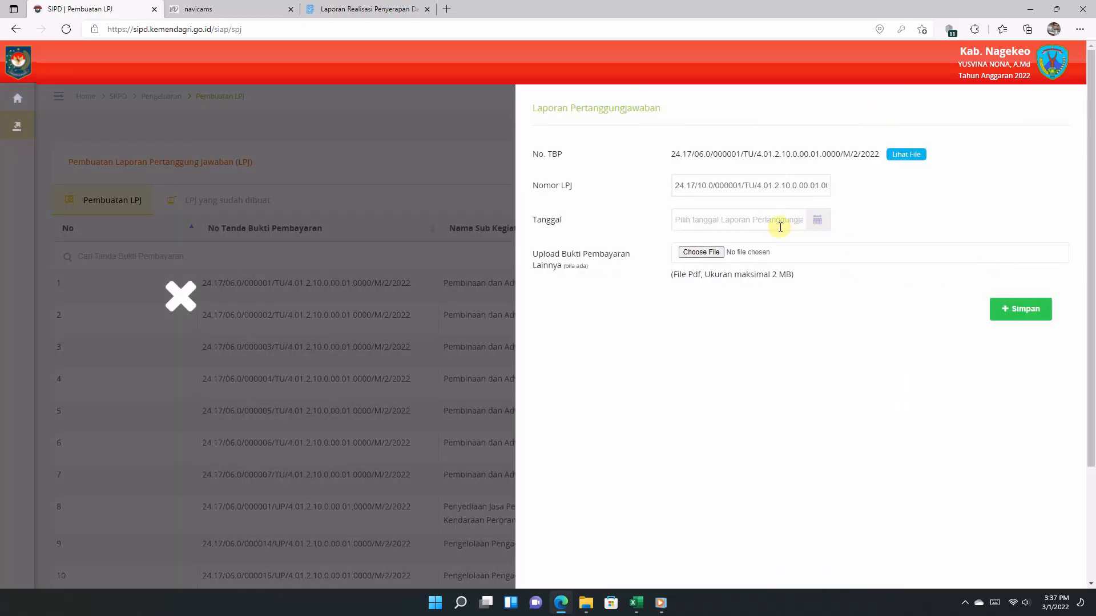
{"action": "left_click", "coordinate": [744, 217]}
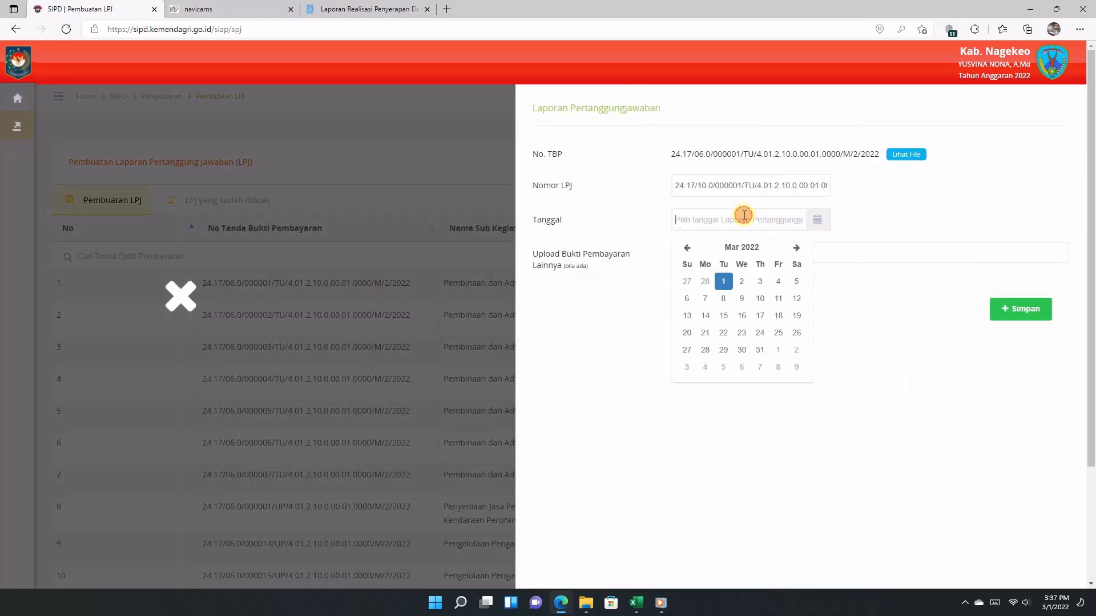
{"action": "left_click", "coordinate": [723, 283]}
Attach ND-214.pdf from the Downloads folder as the other payment proof and save the LPJ
{"action": "left_click", "coordinate": [705, 253]}
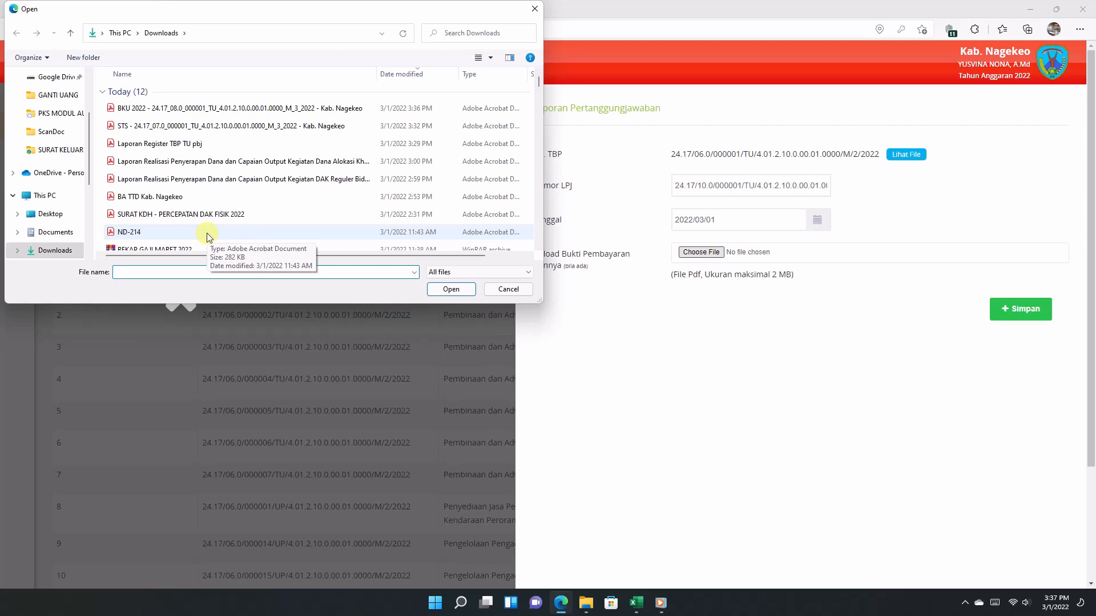
{"action": "scroll", "coordinate": [207, 237], "scroll_direction": "down", "scroll_amount": 1}
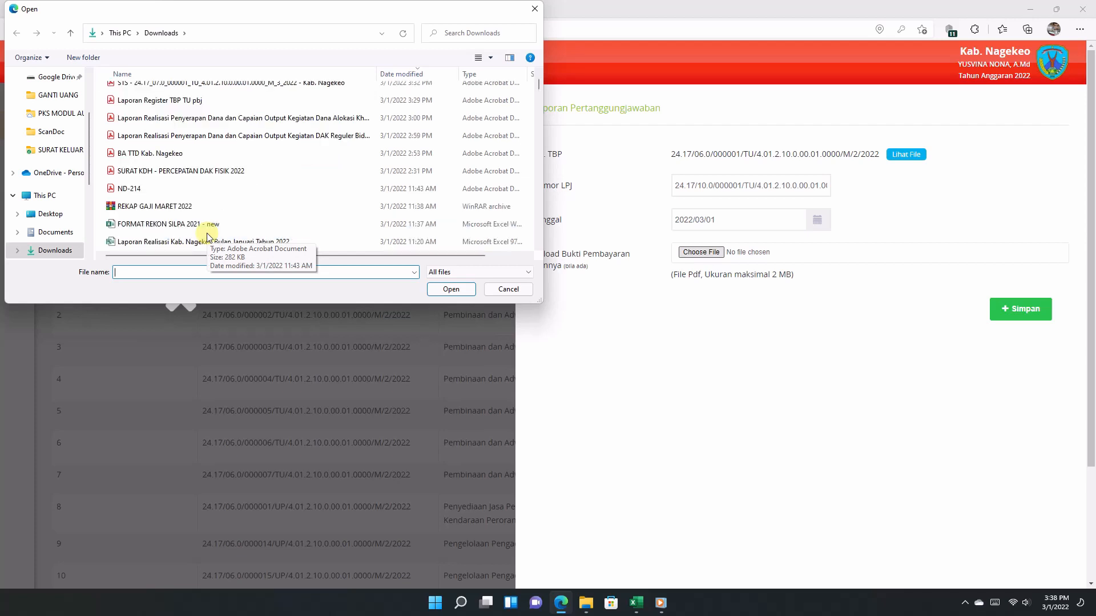
{"action": "scroll", "coordinate": [207, 237], "scroll_direction": "up", "scroll_amount": 1}
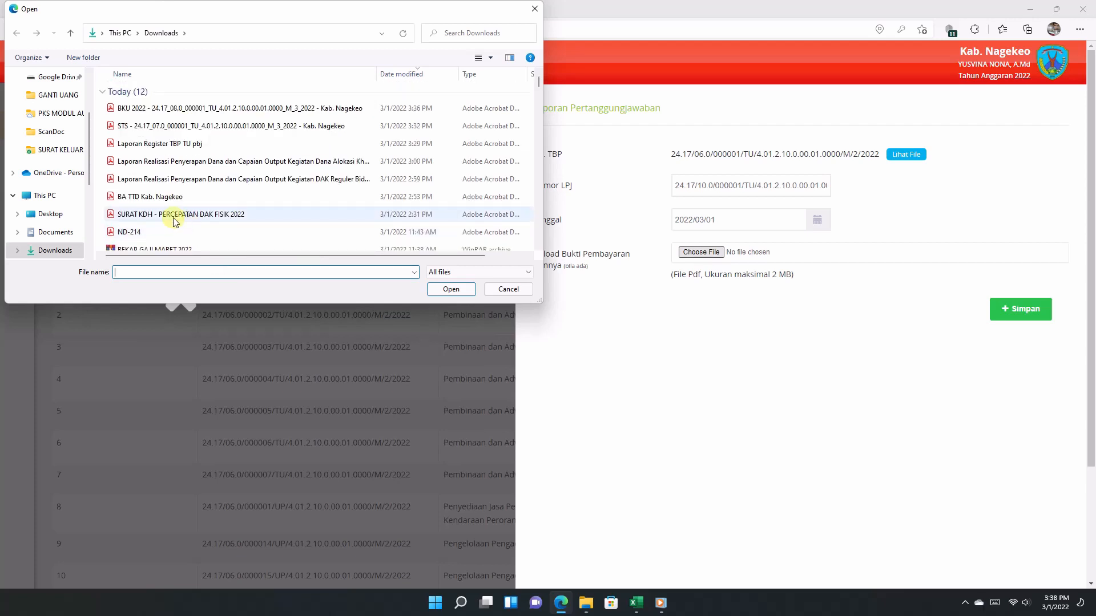
{"action": "left_click", "coordinate": [125, 233]}
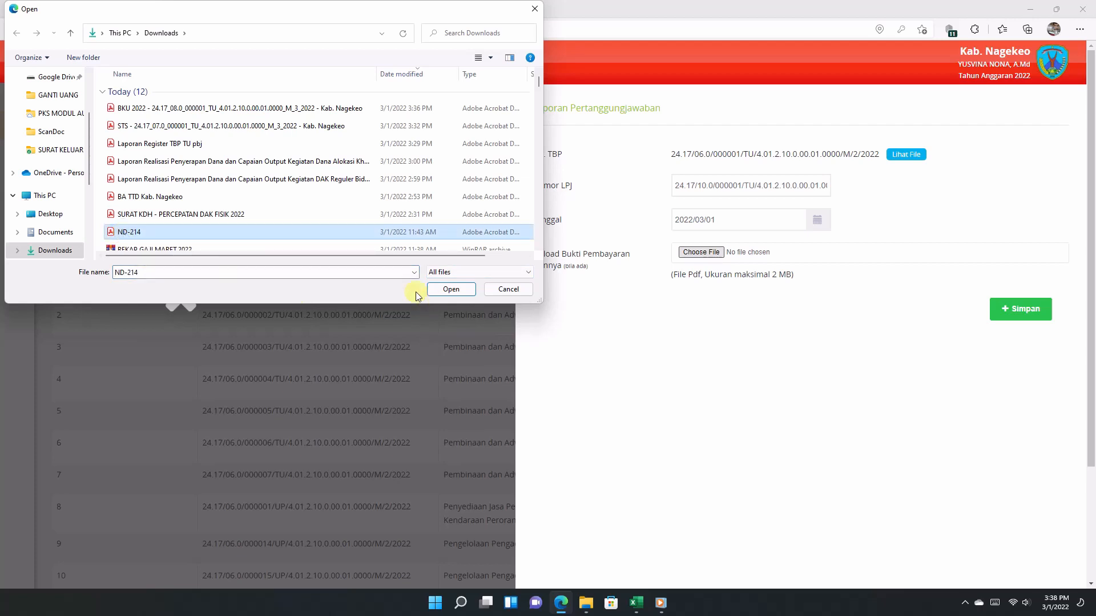
{"action": "left_click", "coordinate": [450, 289]}
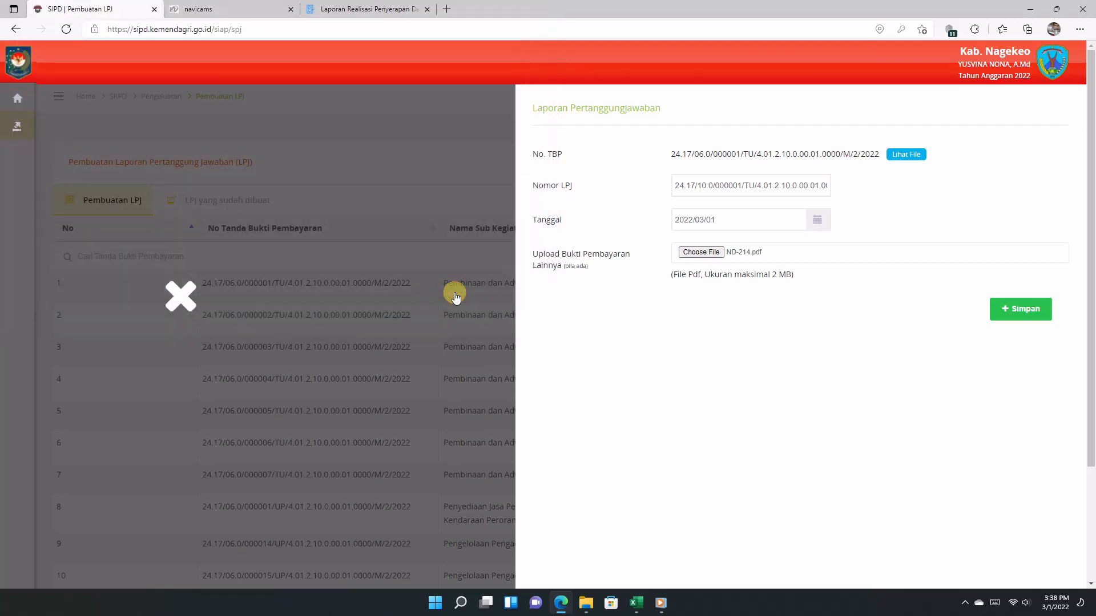
{"action": "left_click", "coordinate": [1036, 312]}
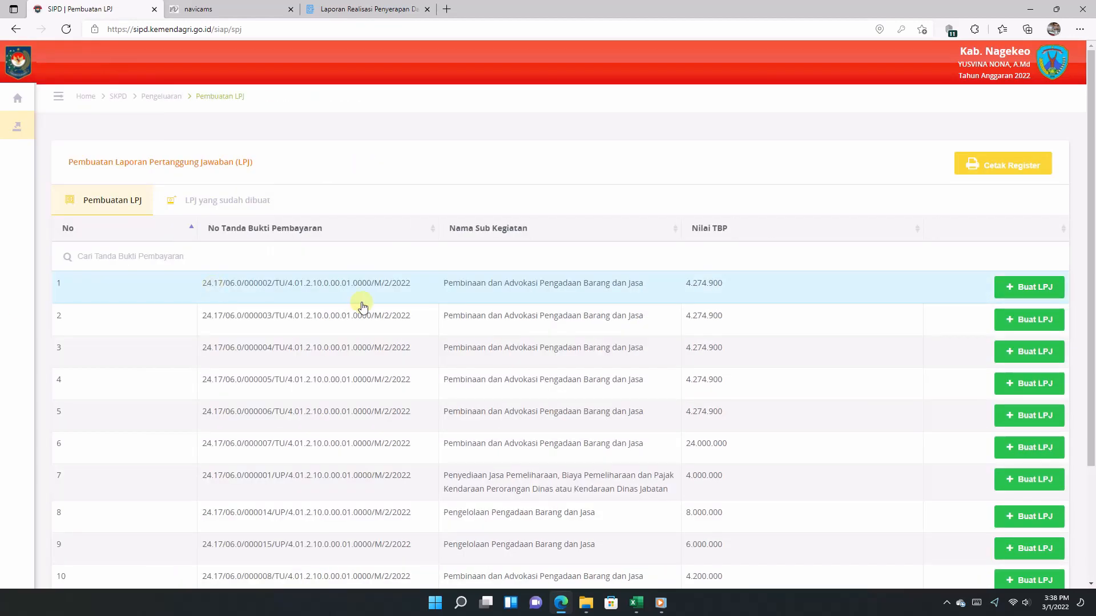
Create the LPJ for TU TBP 000002 dated 2022/03/01 without an attachment
{"action": "left_click", "coordinate": [1019, 286]}
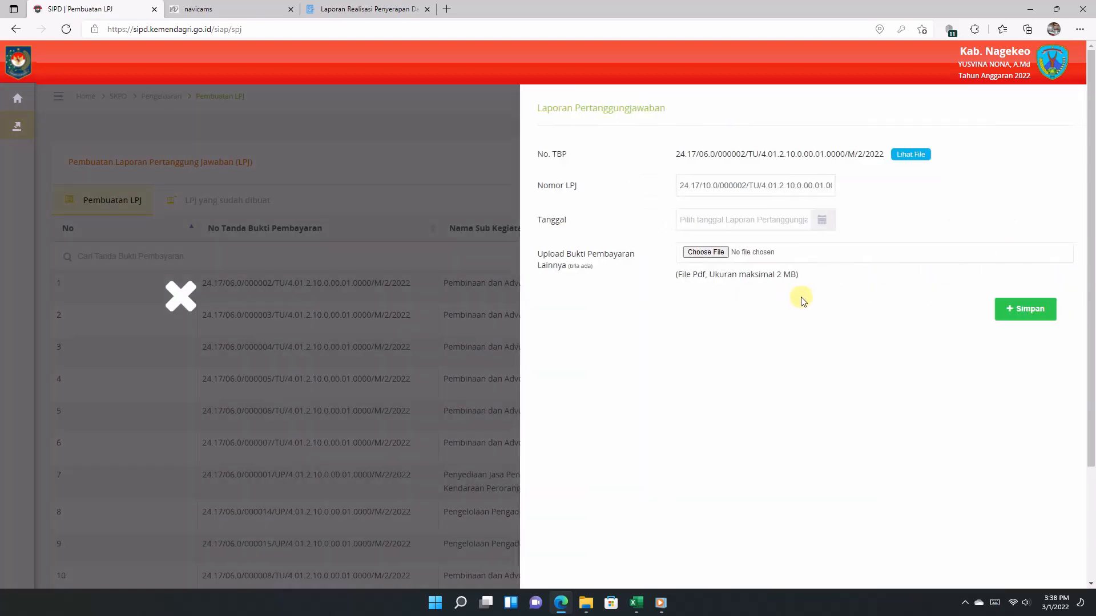
{"action": "left_click", "coordinate": [760, 220]}
{"action": "left_click", "coordinate": [723, 282]}
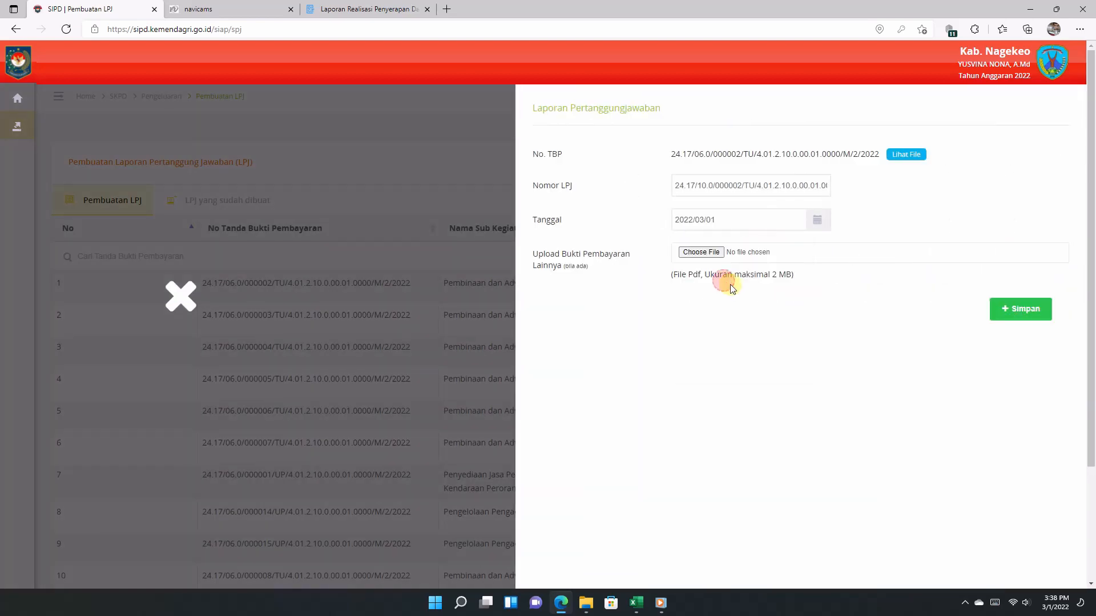
{"action": "left_click", "coordinate": [1026, 311]}
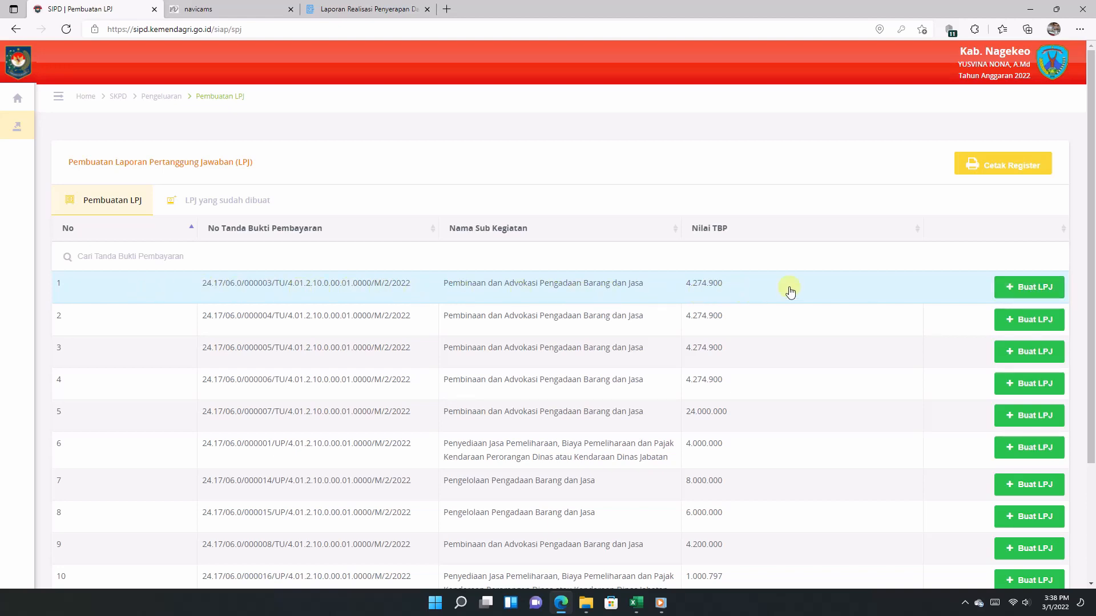
Create the LPJs for TU TBPs 000003 and 000004, each dated 2022/03/01 and without an attachment
{"action": "left_click", "coordinate": [1004, 287]}
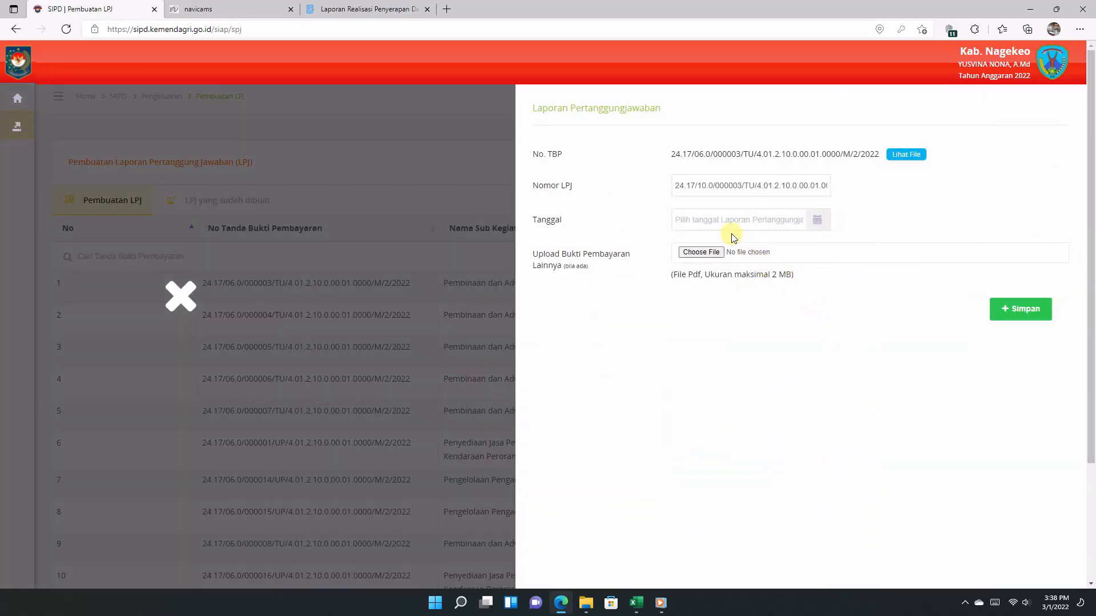
{"action": "left_click", "coordinate": [731, 227]}
{"action": "left_click", "coordinate": [724, 281]}
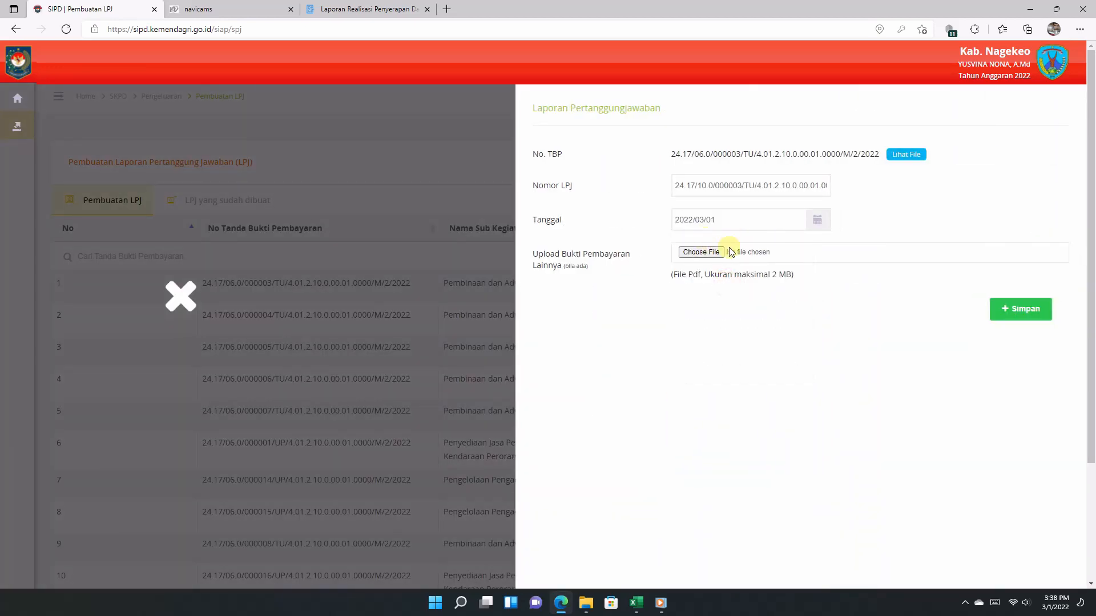
{"action": "left_click", "coordinate": [1016, 309]}
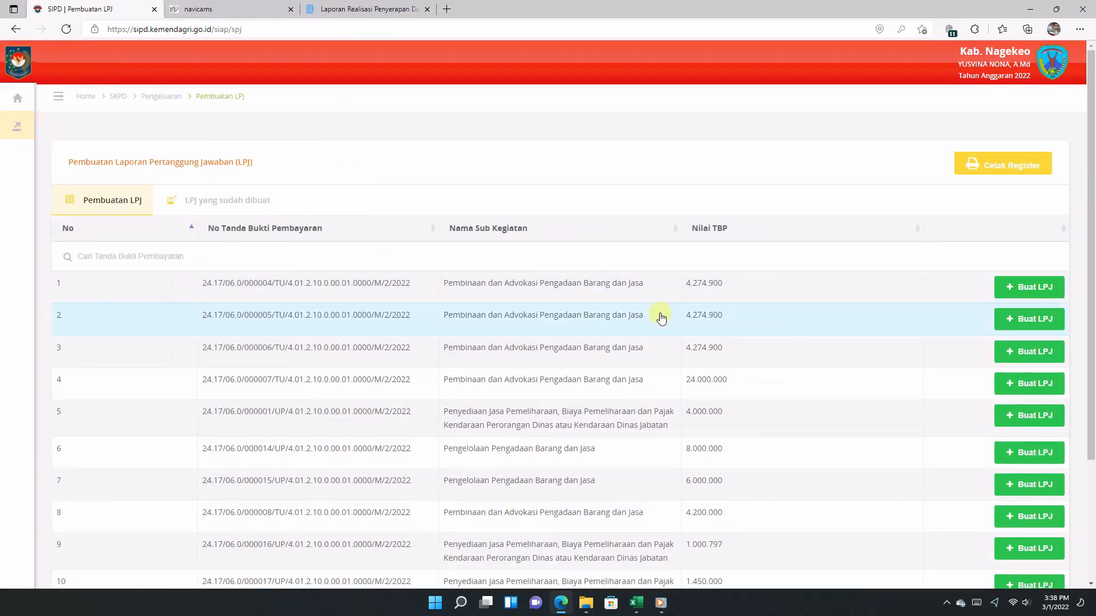
{"action": "left_click", "coordinate": [1015, 289]}
{"action": "left_click", "coordinate": [720, 222]}
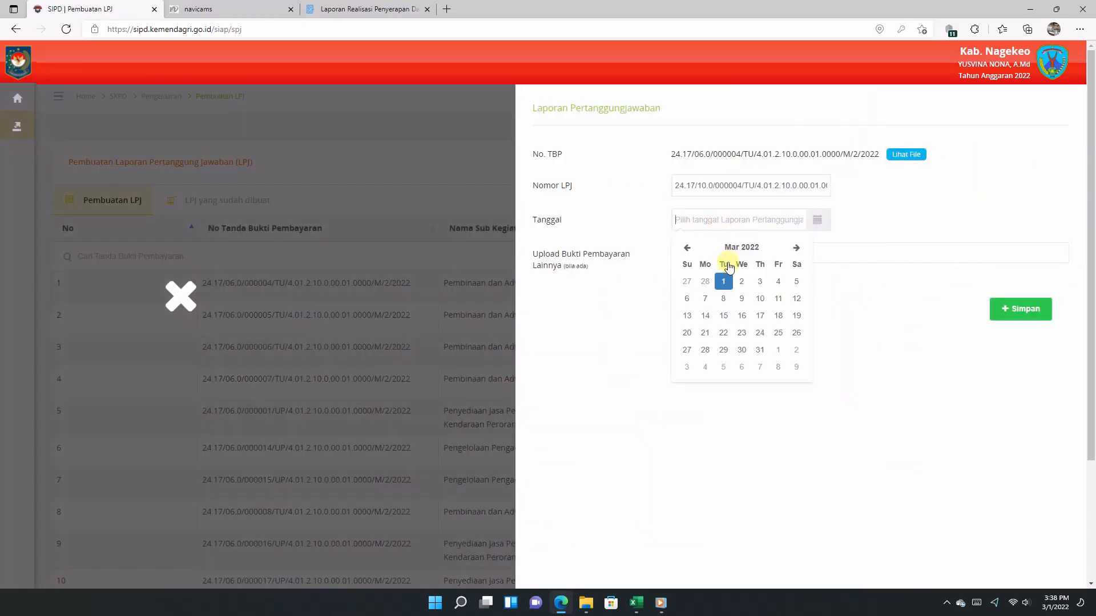
{"action": "left_click", "coordinate": [723, 278]}
{"action": "left_click", "coordinate": [1015, 310]}
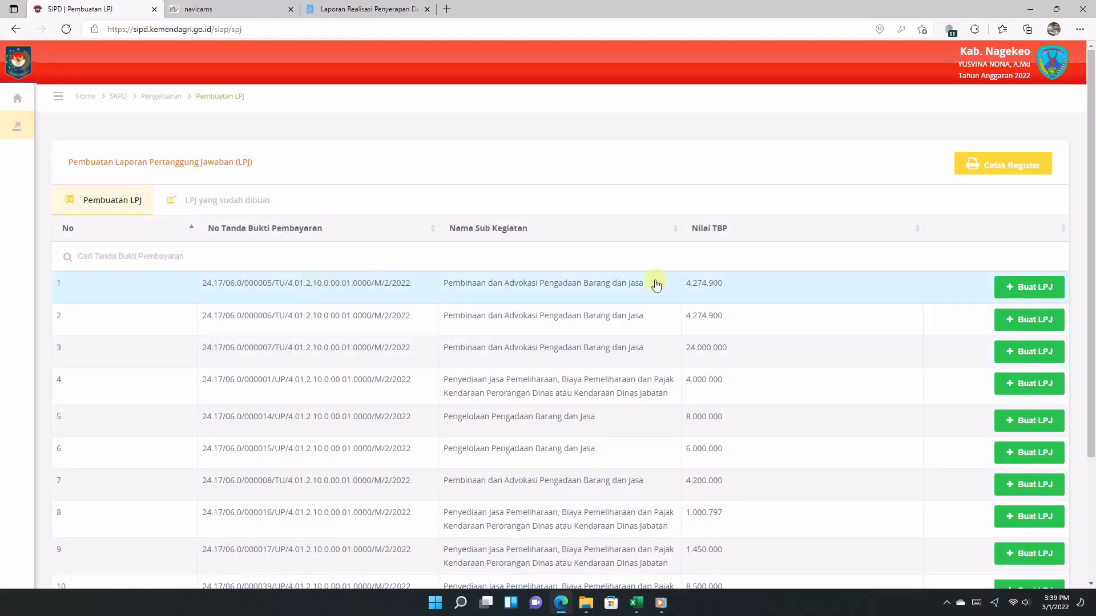
Create the LPJs for TU TBPs 000005 and 000006, each dated 2022/03/01 and without an attachment
{"action": "left_click", "coordinate": [1019, 287]}
{"action": "left_click", "coordinate": [722, 221]}
{"action": "left_click", "coordinate": [724, 279]}
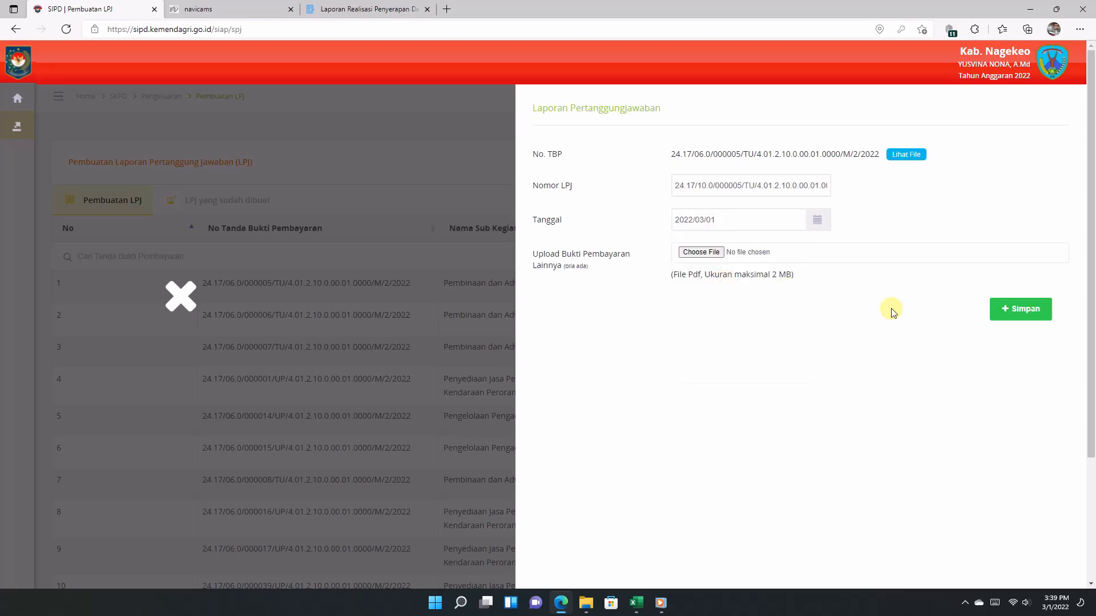
{"action": "left_click", "coordinate": [1027, 313]}
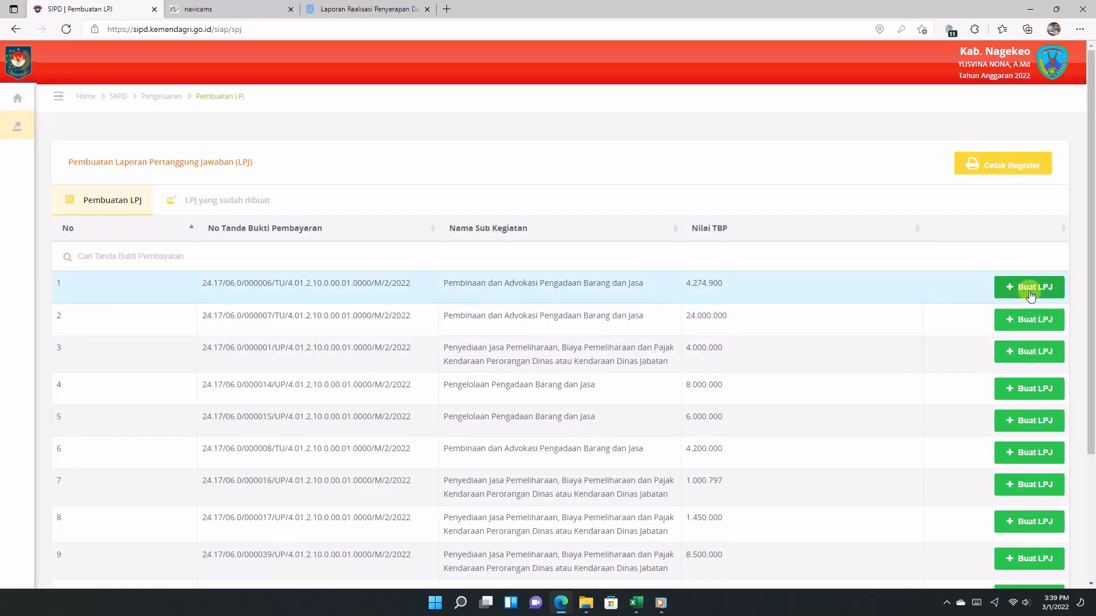
{"action": "left_click", "coordinate": [1024, 285]}
{"action": "left_click", "coordinate": [722, 220]}
{"action": "left_click", "coordinate": [724, 280]}
{"action": "left_click", "coordinate": [1015, 309]}
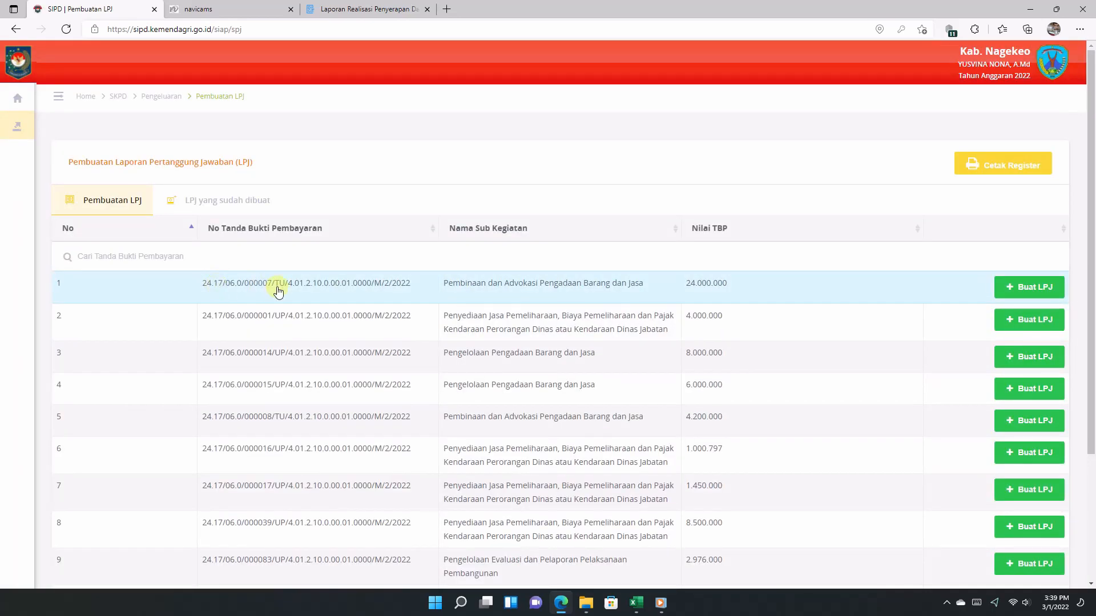
Create the LPJs for TU TBPs 000007 and 000008, each dated 2022/03/01 and without an attachment
{"action": "left_click", "coordinate": [1027, 286]}
{"action": "left_click", "coordinate": [722, 220]}
{"action": "left_click", "coordinate": [724, 280]}
{"action": "left_click", "coordinate": [1021, 309]}
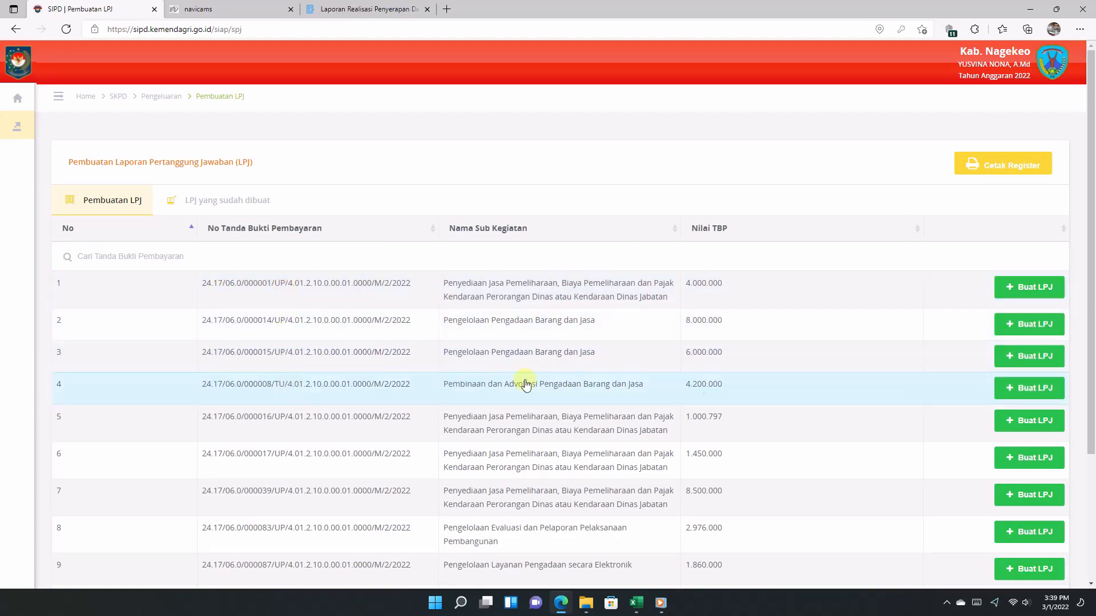
{"action": "left_click", "coordinate": [1024, 388]}
{"action": "left_click", "coordinate": [724, 214]}
{"action": "left_click", "coordinate": [725, 281]}
{"action": "left_click", "coordinate": [1022, 309]}
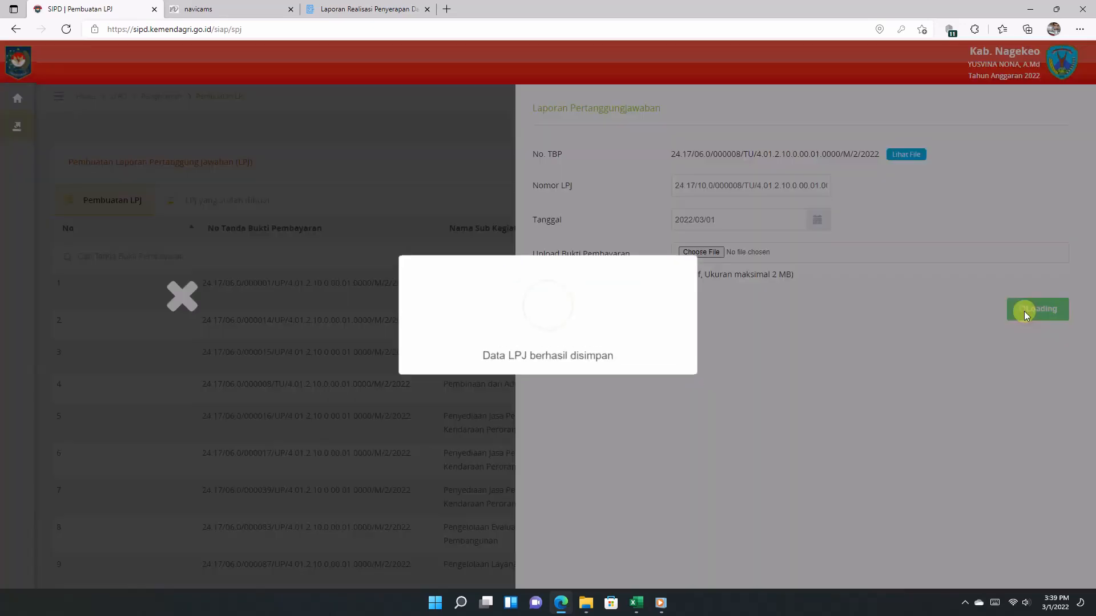
Create the LPJs for TU TBPs 000010 and 000011, each dated 2022/03/01 and without an attachment
{"action": "scroll", "coordinate": [350, 444], "scroll_direction": "down", "scroll_amount": 1}
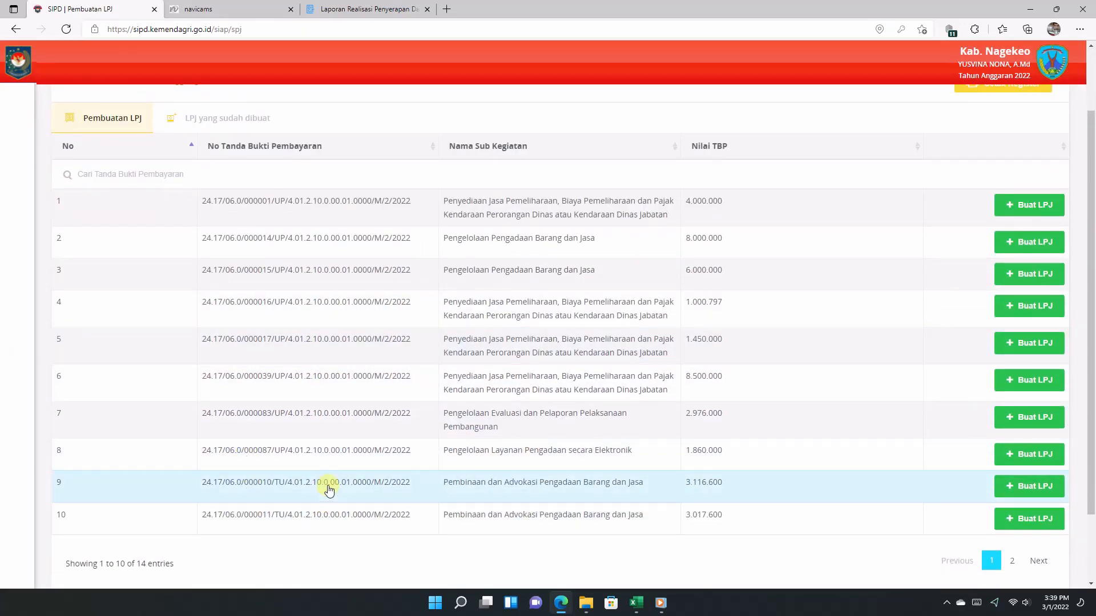
{"action": "left_click", "coordinate": [1038, 487]}
{"action": "left_click", "coordinate": [725, 138]}
{"action": "left_click", "coordinate": [726, 199]}
{"action": "left_click", "coordinate": [1020, 226]}
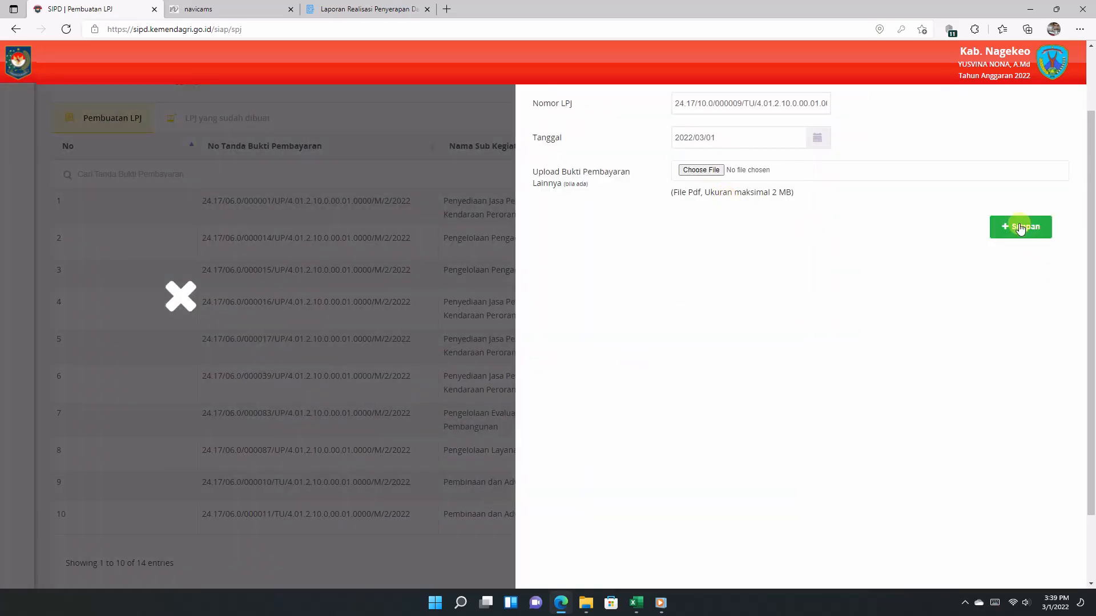
{"action": "scroll", "coordinate": [285, 417], "scroll_direction": "down", "scroll_amount": 3}
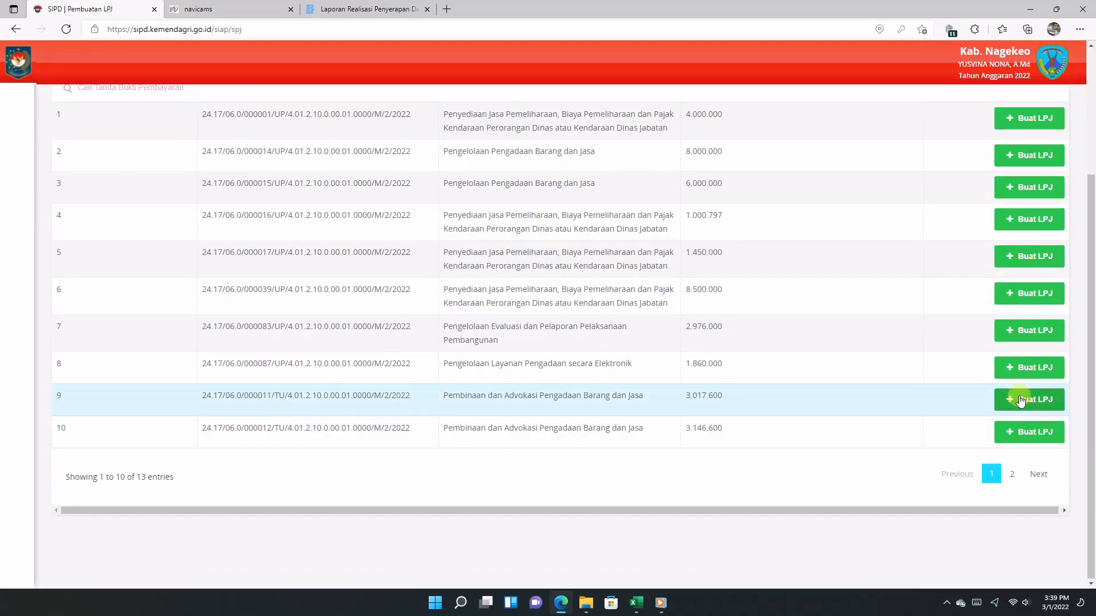
{"action": "left_click", "coordinate": [1011, 399]}
{"action": "left_click", "coordinate": [736, 219]}
{"action": "left_click", "coordinate": [724, 280]}
{"action": "left_click", "coordinate": [1038, 315]}
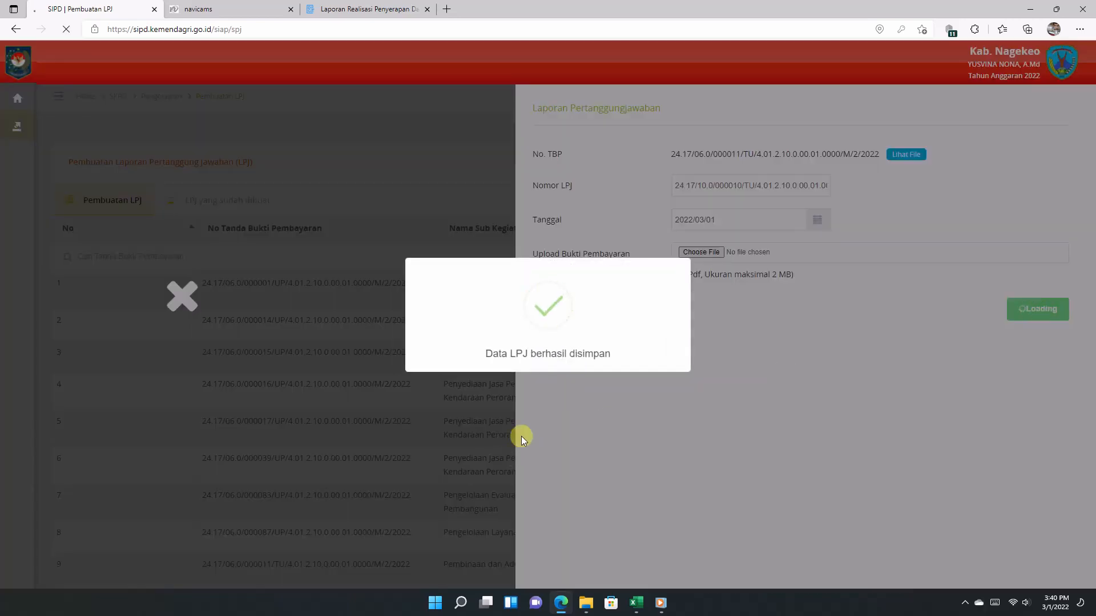
Create the LPJs for TU TBPs 000012 and 000013, each dated 2022/03/01 and without an attachment
{"action": "scroll", "coordinate": [342, 400], "scroll_direction": "down", "scroll_amount": 3}
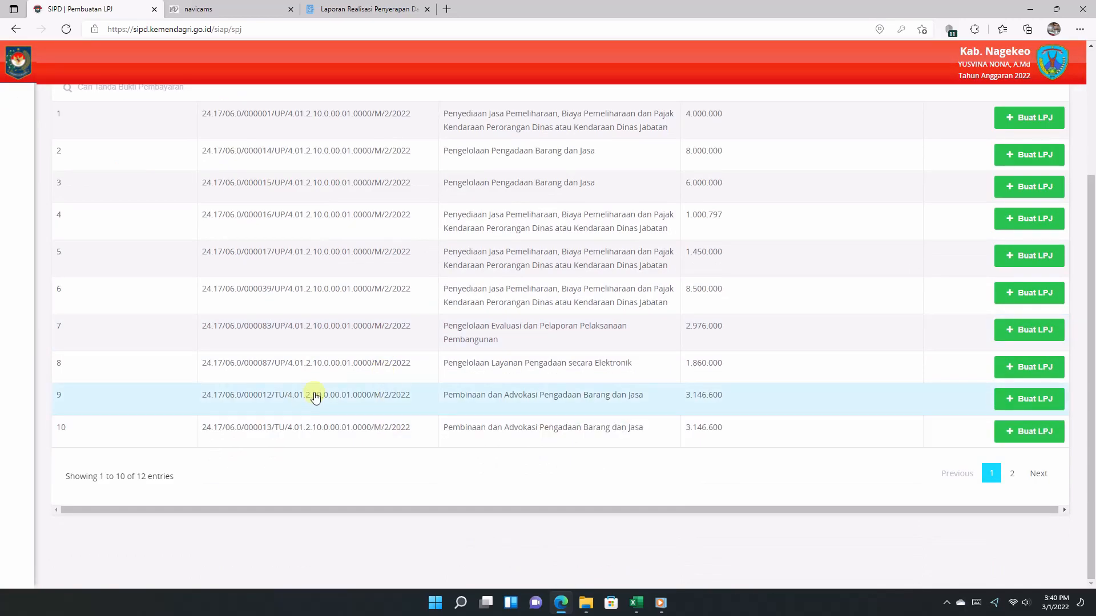
{"action": "left_click", "coordinate": [1010, 398]}
{"action": "left_click", "coordinate": [771, 222]}
{"action": "left_click", "coordinate": [737, 286]}
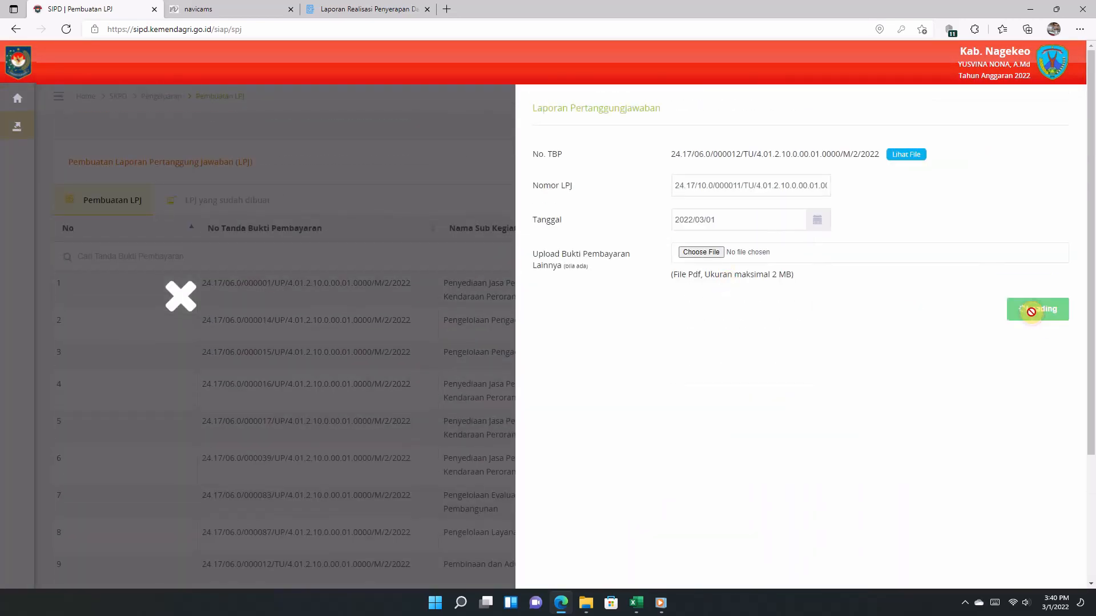
{"action": "left_click", "coordinate": [1027, 309]}
{"action": "scroll", "coordinate": [431, 392], "scroll_direction": "down", "scroll_amount": 3}
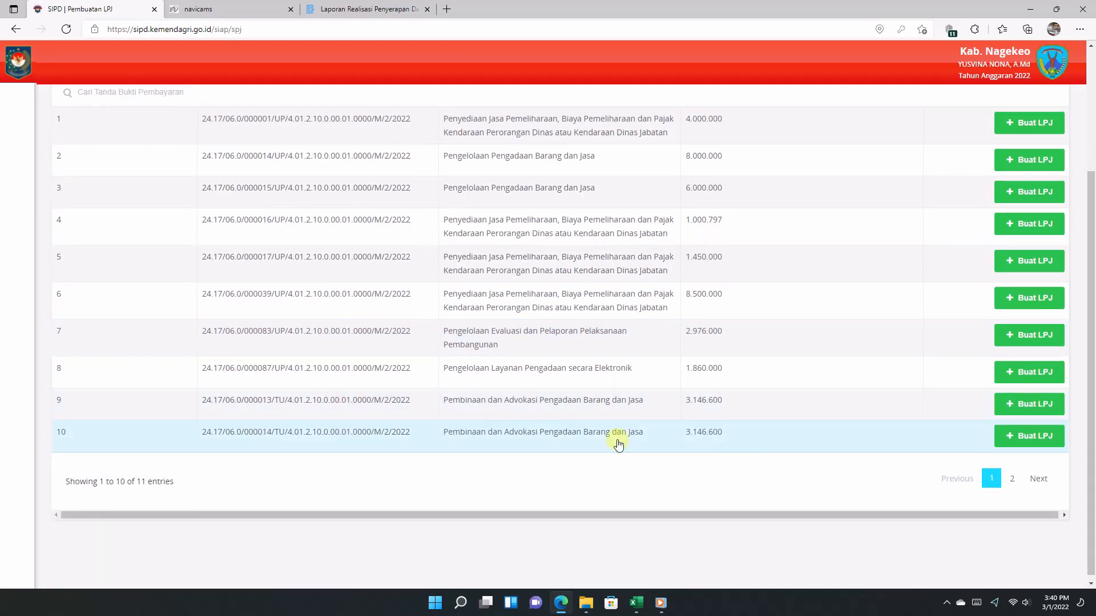
{"action": "left_click", "coordinate": [1020, 405]}
{"action": "left_click", "coordinate": [755, 221]}
{"action": "left_click", "coordinate": [721, 282]}
{"action": "left_click", "coordinate": [1033, 309]}
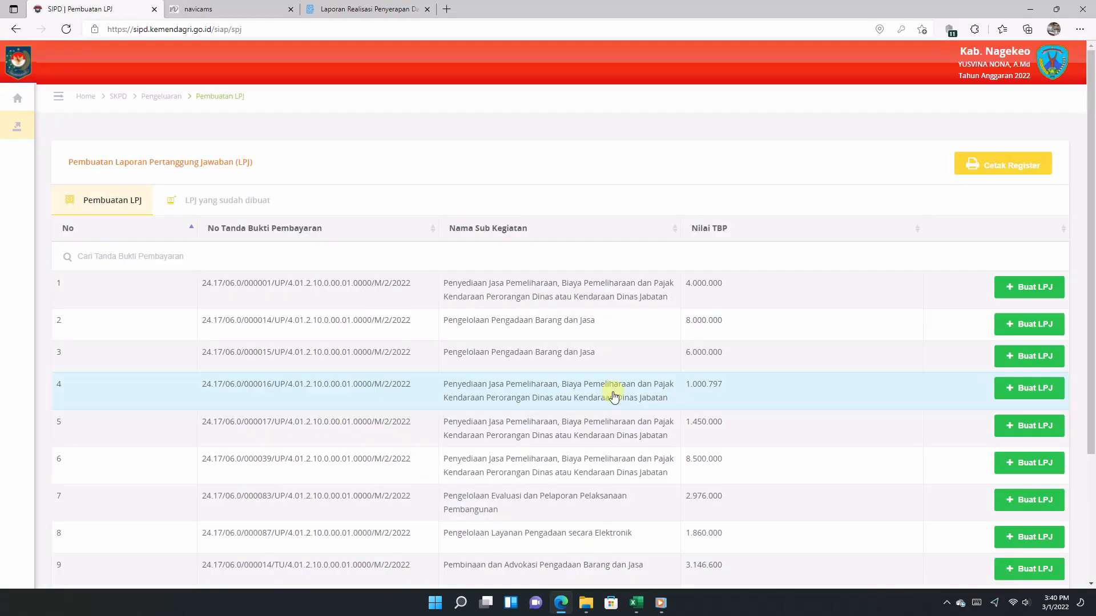
Create the LPJs for TU TBPs 000014 and 000015, each dated 2022/03/01 and without an attachment
{"action": "scroll", "coordinate": [421, 396], "scroll_direction": "down", "scroll_amount": 3}
{"action": "left_click", "coordinate": [1018, 403]}
{"action": "left_click", "coordinate": [710, 218]}
{"action": "left_click", "coordinate": [723, 281]}
{"action": "left_click", "coordinate": [1027, 309]}
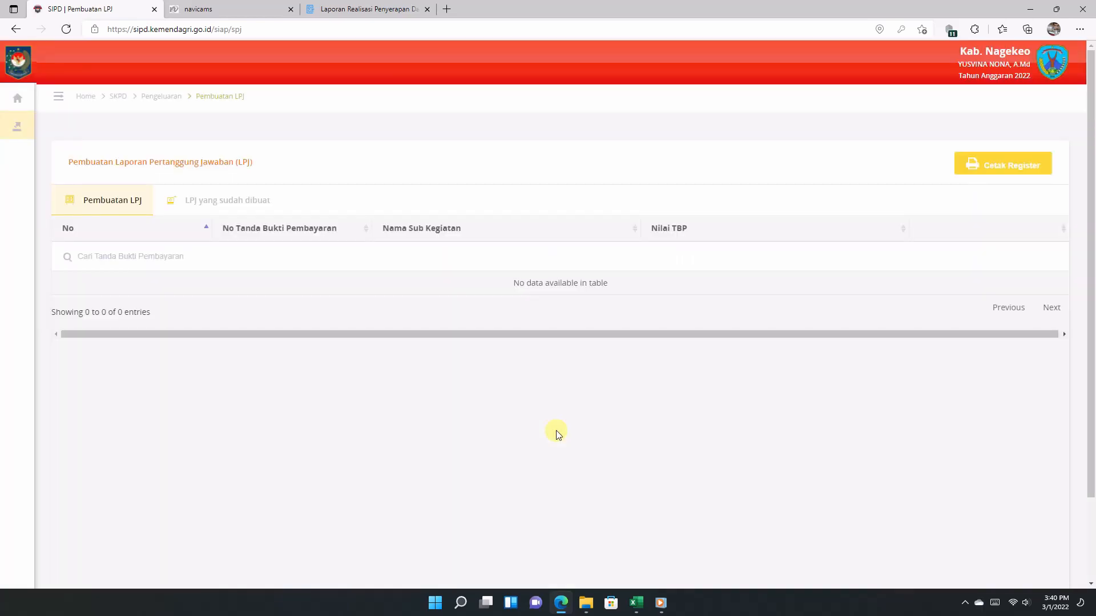
{"action": "left_click", "coordinate": [1018, 434]}
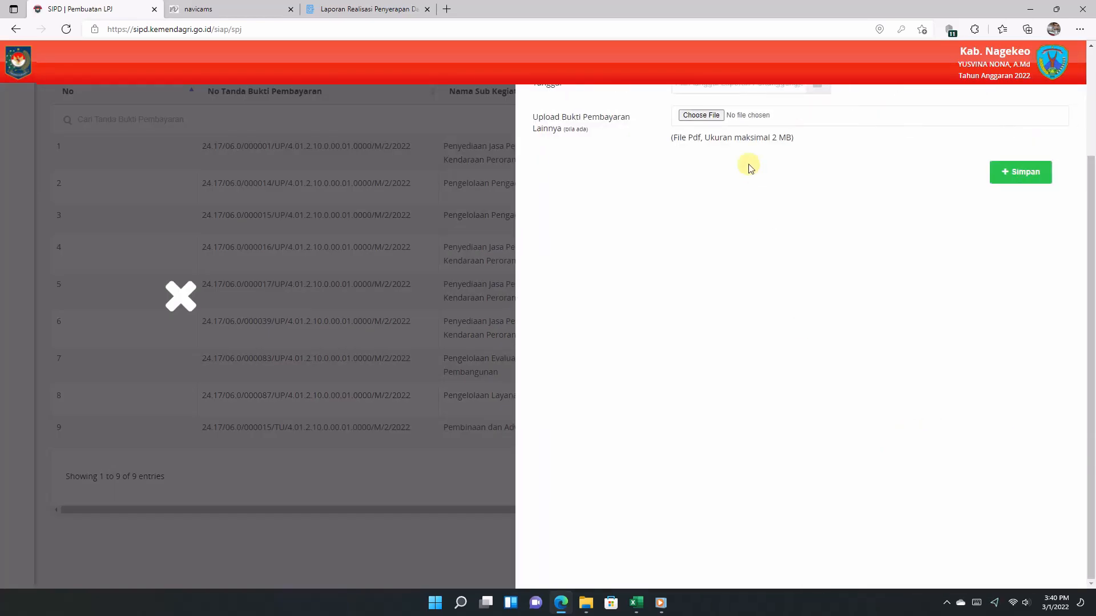
{"action": "left_click", "coordinate": [734, 217]}
{"action": "left_click", "coordinate": [724, 281]}
{"action": "left_click", "coordinate": [1020, 309]}
Check the remaining TBPs for any TU entries and view the list of LPJs already created
{"action": "scroll", "coordinate": [444, 459], "scroll_direction": "down", "scroll_amount": 2}
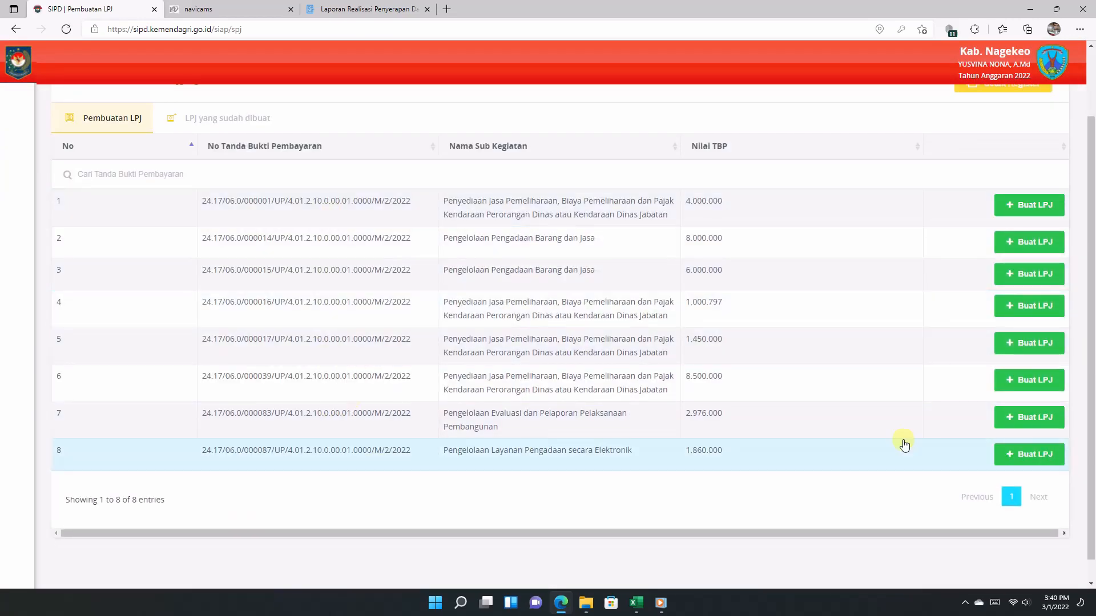
{"action": "scroll", "coordinate": [990, 244], "scroll_direction": "up", "scroll_amount": 2}
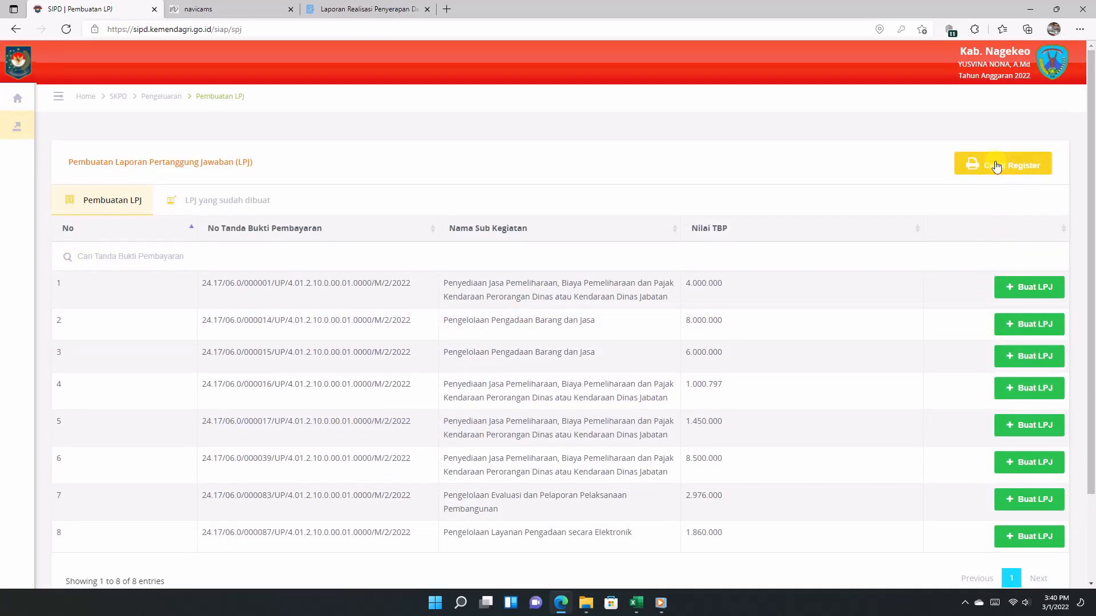
{"action": "left_click", "coordinate": [228, 200]}
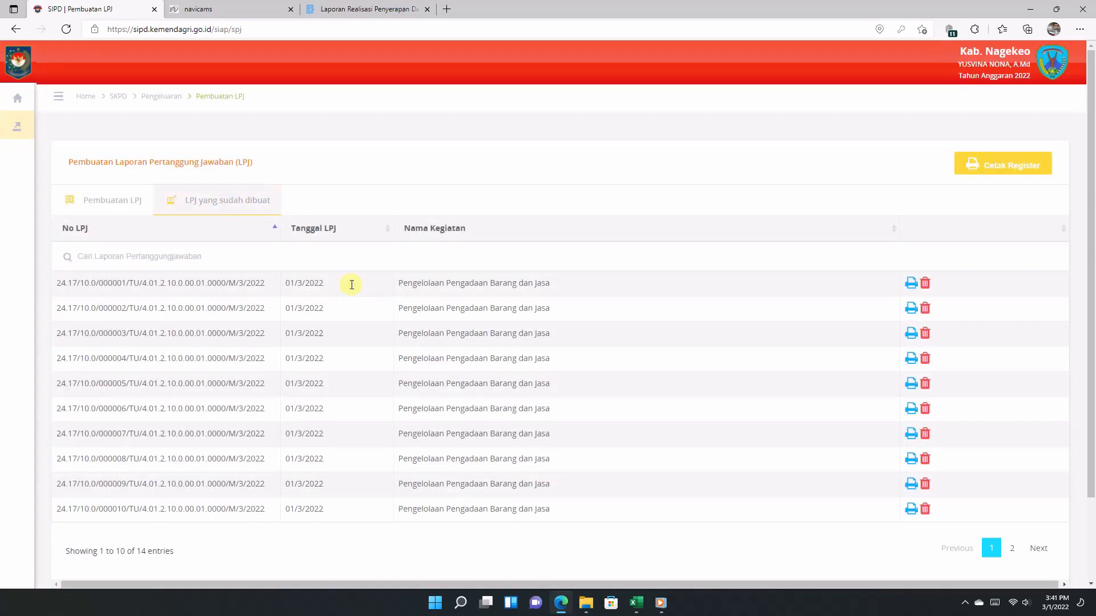
Generate the LPJ register for Maret 2022 with document type Kunci Rekening and LPJ type TU
{"action": "left_click", "coordinate": [1003, 171]}
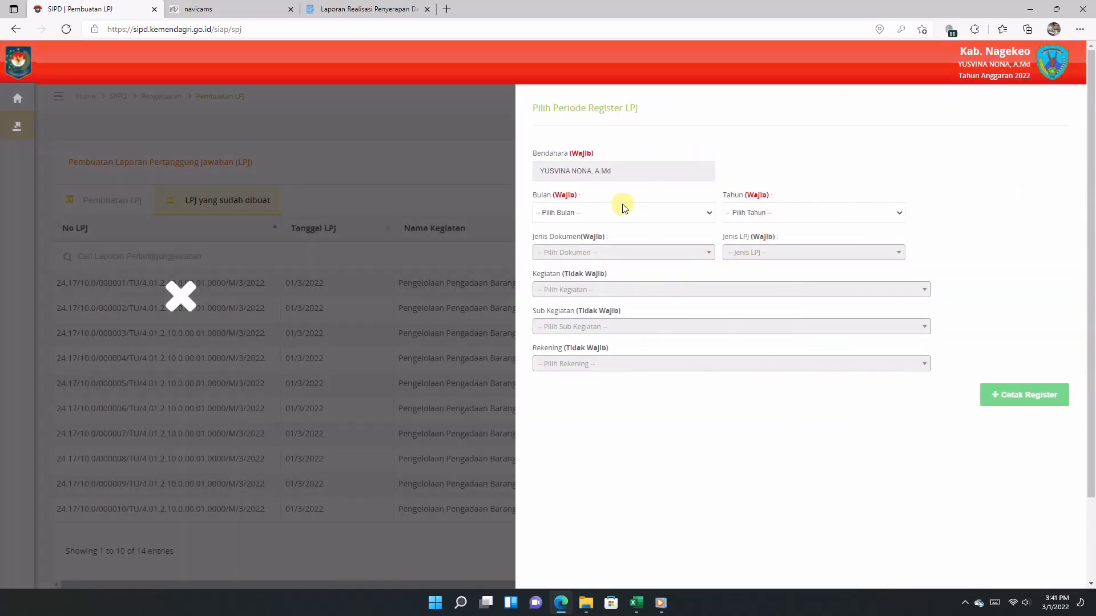
{"action": "left_click", "coordinate": [621, 213]}
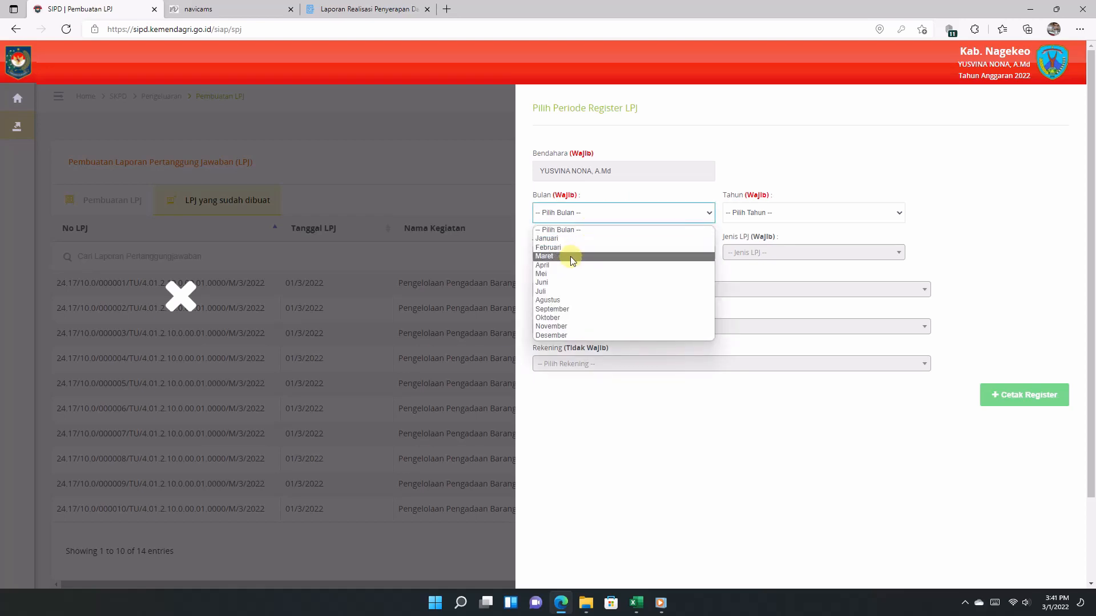
{"action": "left_click", "coordinate": [570, 256]}
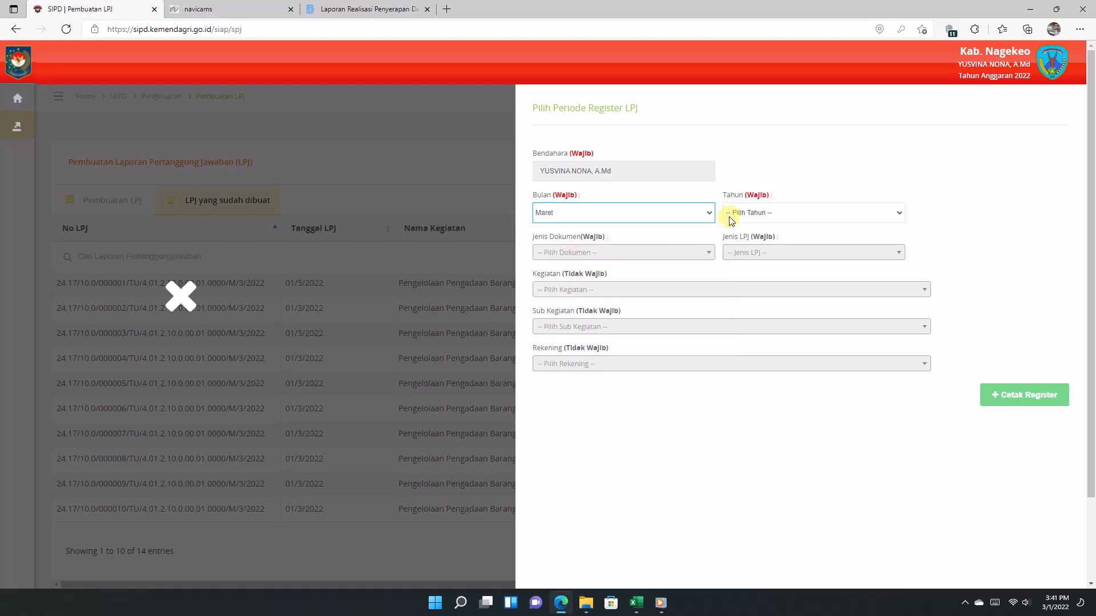
{"action": "left_click", "coordinate": [742, 214]}
{"action": "left_click", "coordinate": [738, 247]}
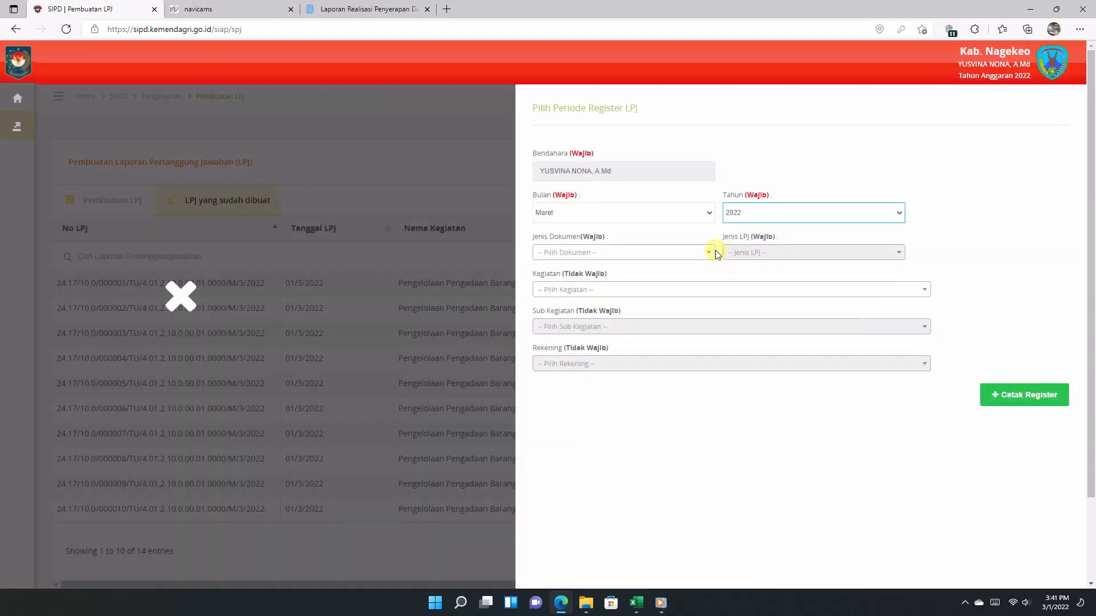
{"action": "left_click", "coordinate": [672, 254]}
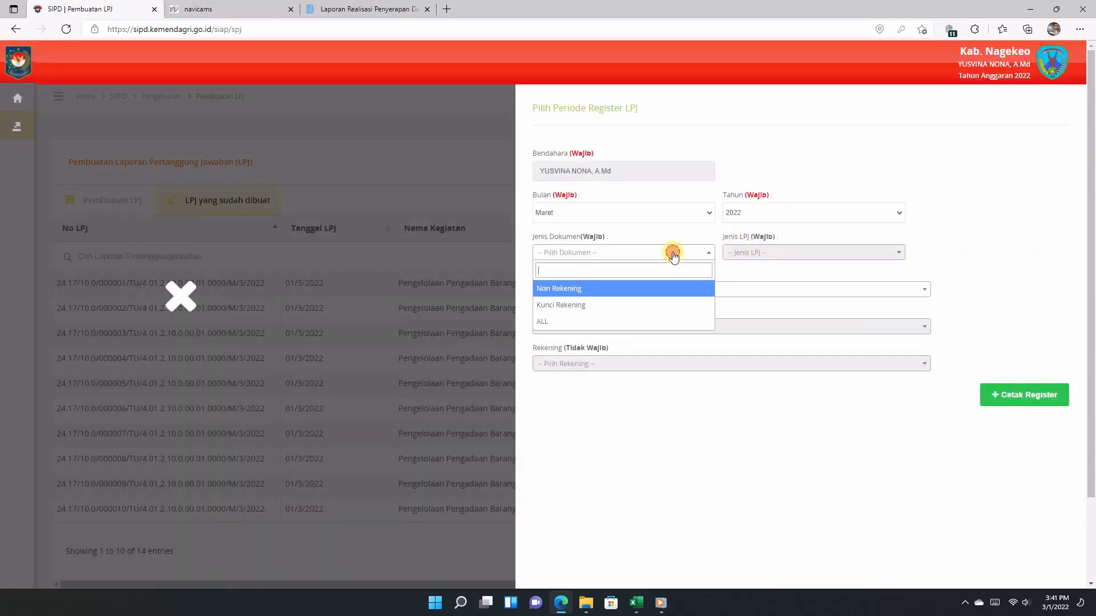
{"action": "left_click", "coordinate": [622, 306]}
{"action": "left_click", "coordinate": [745, 256]}
{"action": "left_click", "coordinate": [733, 305]}
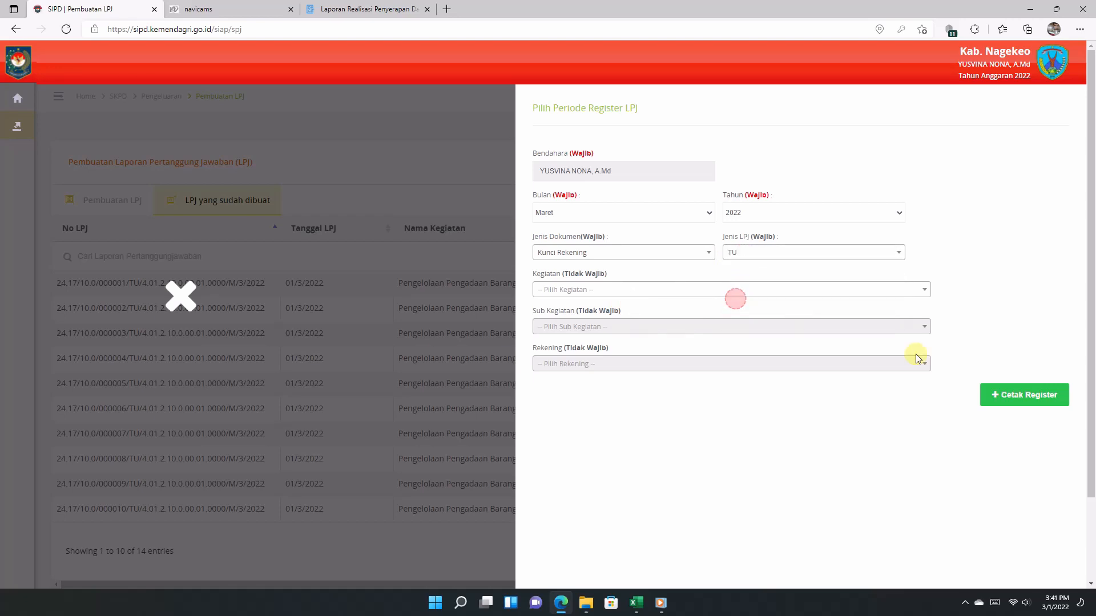
{"action": "left_click", "coordinate": [1019, 403]}
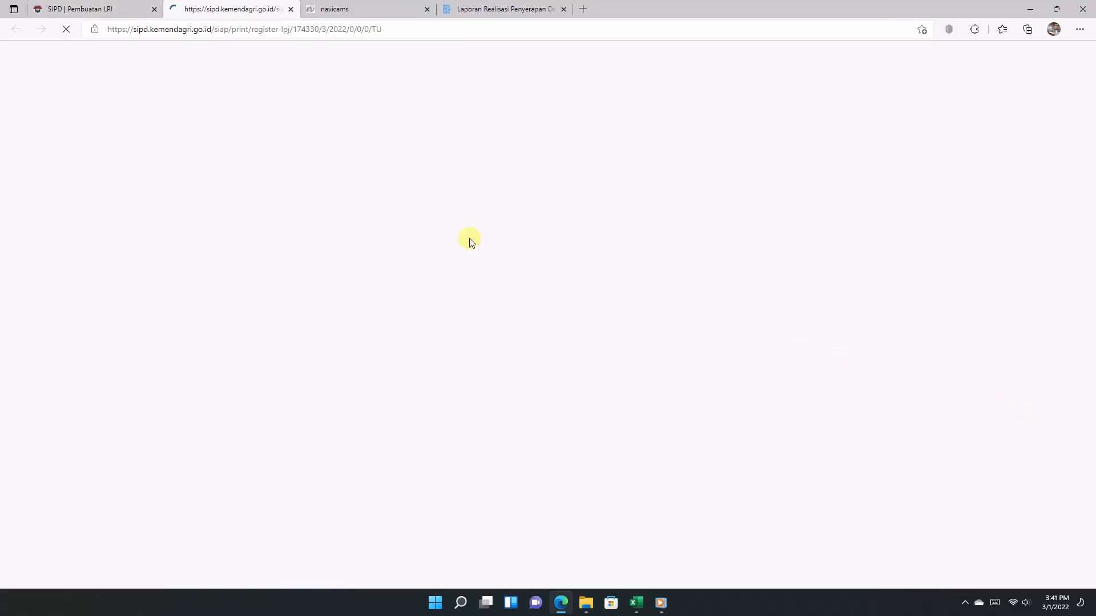
Review the generated TU LPJ register for Maret 2022 and save it as Register LPJ (1) in the Downloads folder
{"action": "scroll", "coordinate": [466, 239], "scroll_direction": "down", "scroll_amount": 3}
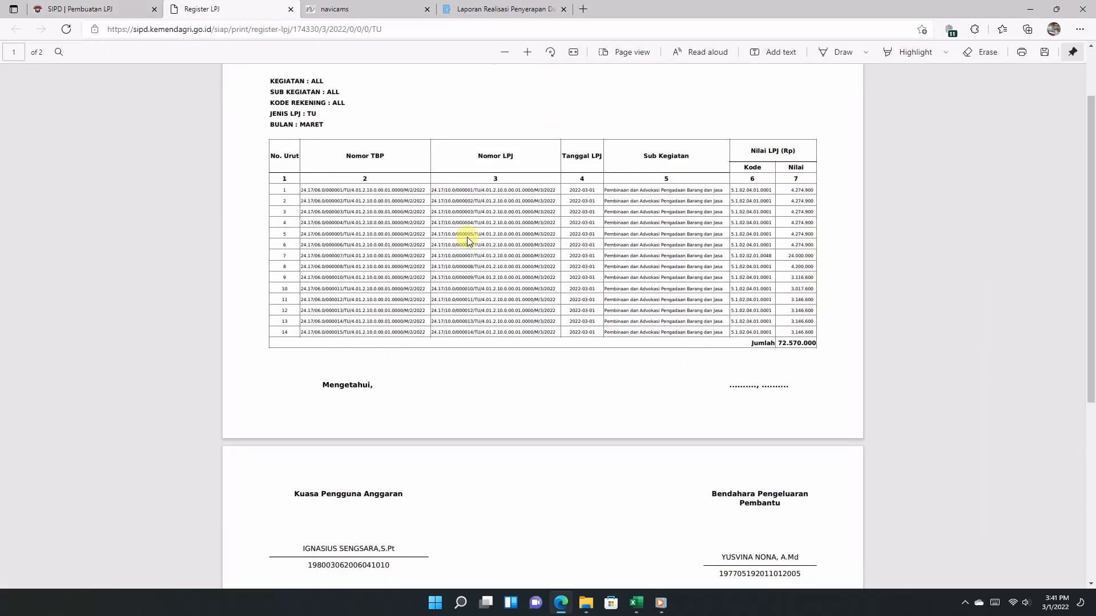
{"action": "scroll", "coordinate": [466, 241], "scroll_direction": "down", "scroll_amount": 2}
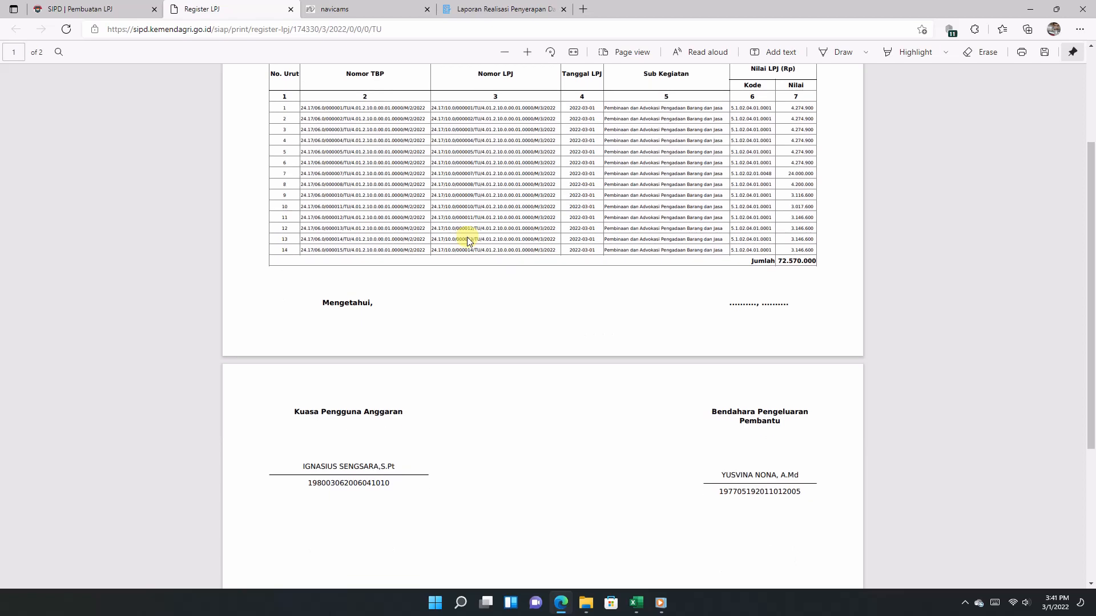
{"action": "scroll", "coordinate": [734, 222], "scroll_direction": "up", "scroll_amount": 2}
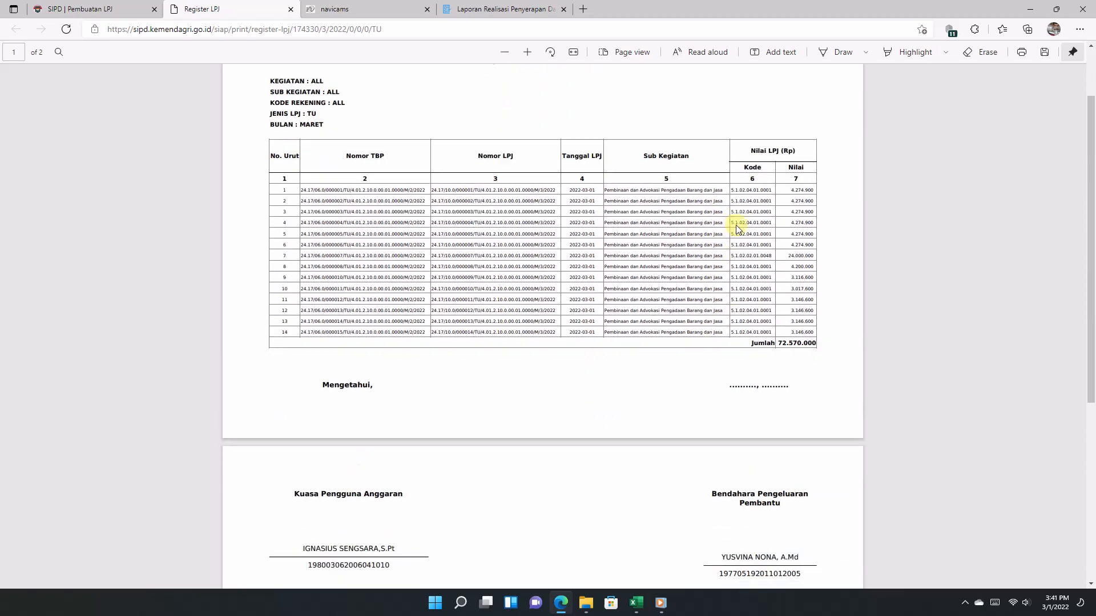
{"action": "scroll", "coordinate": [737, 228], "scroll_direction": "down", "scroll_amount": 2}
{"action": "scroll", "coordinate": [736, 228], "scroll_direction": "up", "scroll_amount": 4}
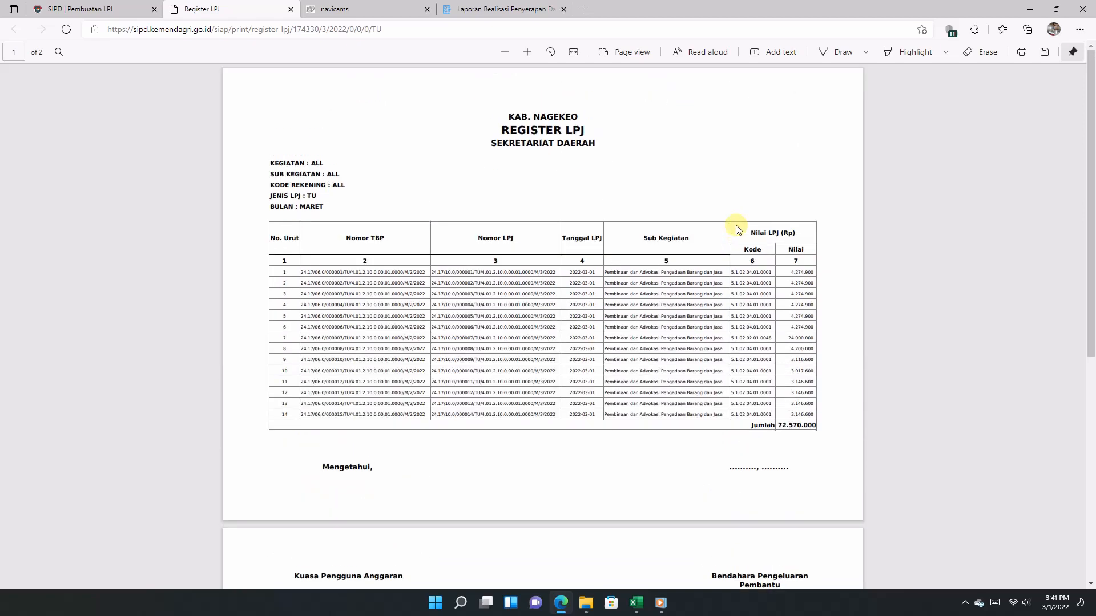
{"action": "scroll", "coordinate": [736, 228], "scroll_direction": "down", "scroll_amount": 2}
{"action": "right_click", "coordinate": [395, 148]}
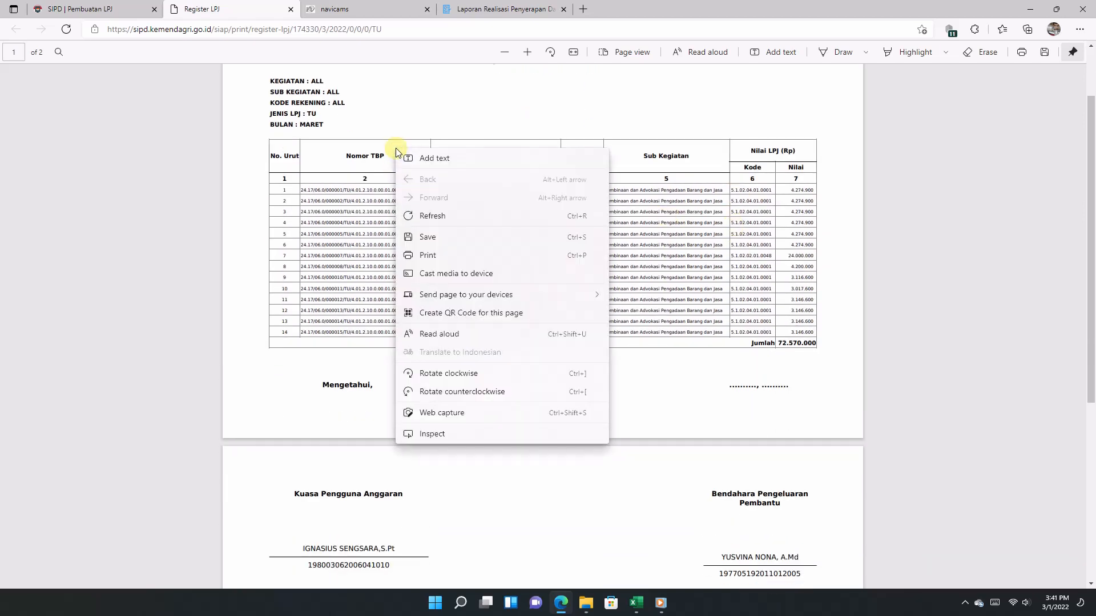
{"action": "left_click", "coordinate": [436, 239]}
{"action": "left_click", "coordinate": [453, 291]}
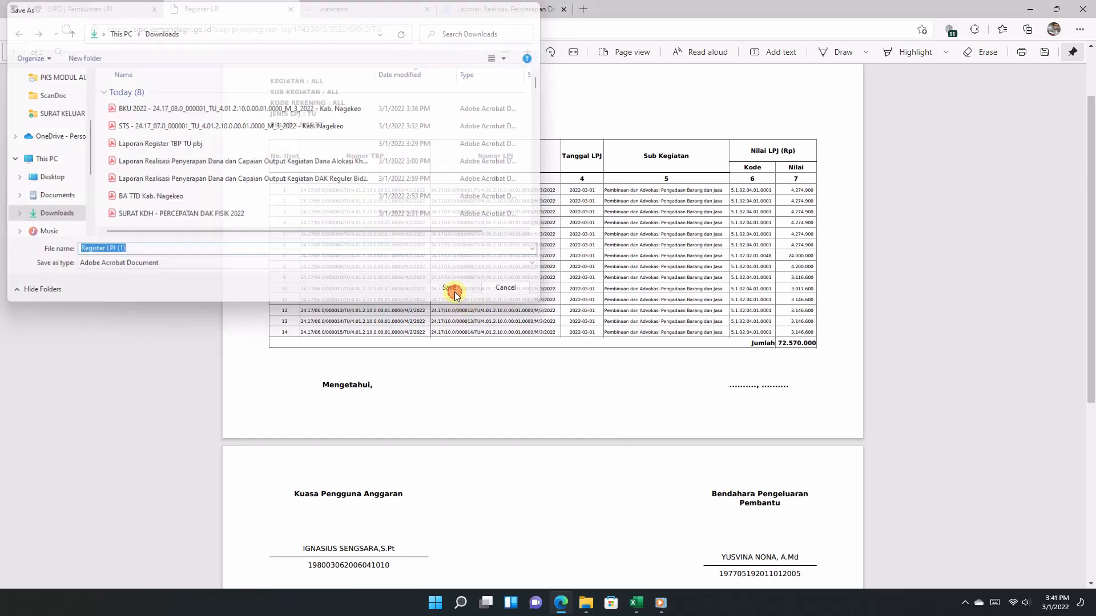
{"action": "left_click", "coordinate": [638, 108]}
{"action": "scroll", "coordinate": [638, 109], "scroll_direction": "up", "scroll_amount": 2}
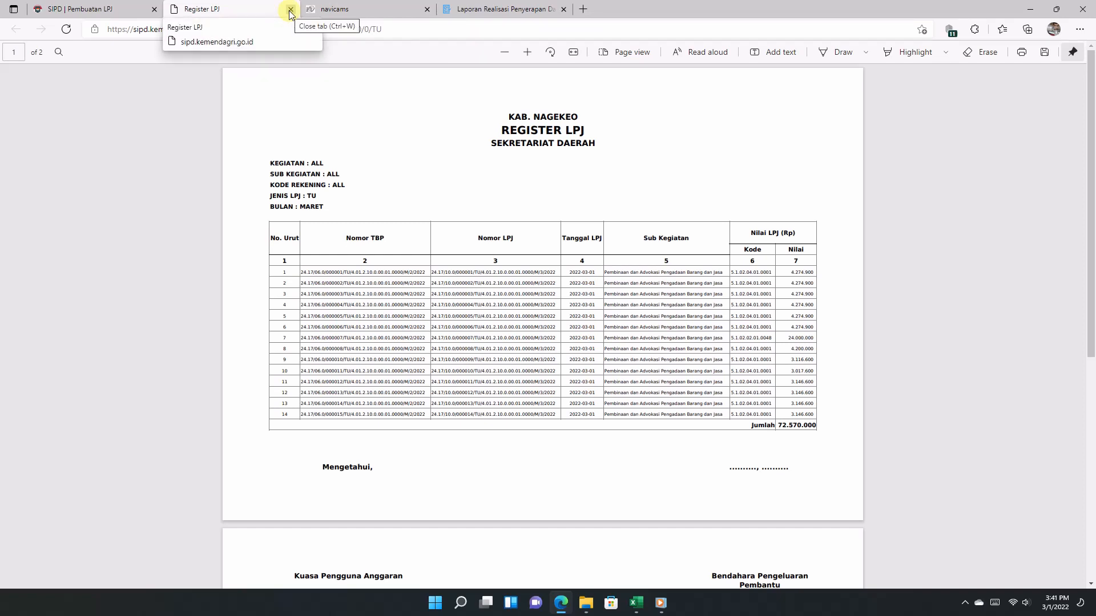
Close the LPJ register and its period form, and log out of the treasurer's account
{"action": "left_click", "coordinate": [291, 10]}
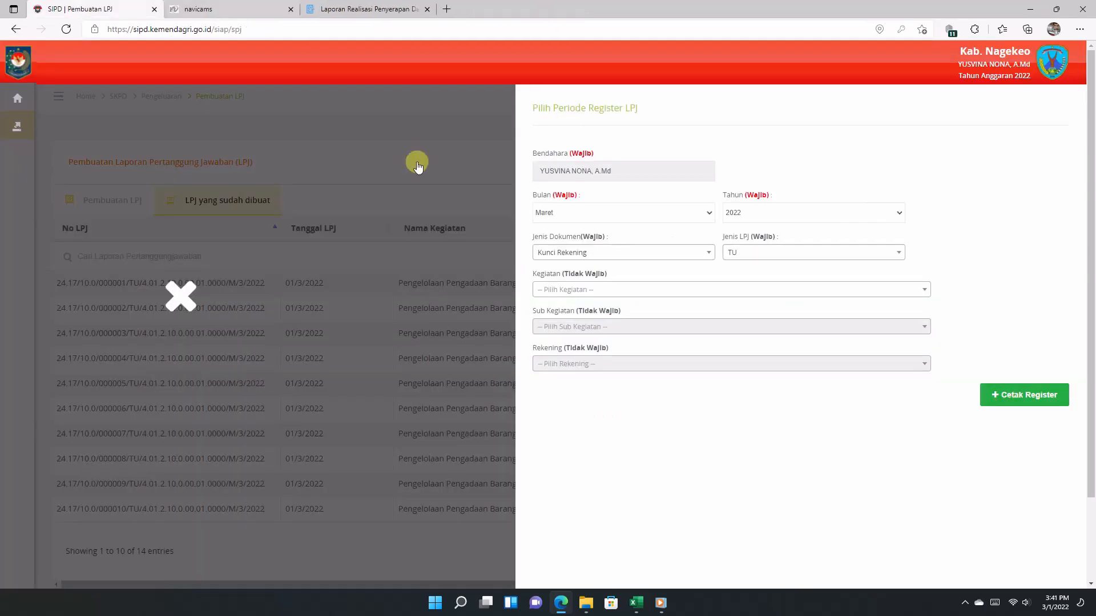
{"action": "left_click", "coordinate": [182, 306]}
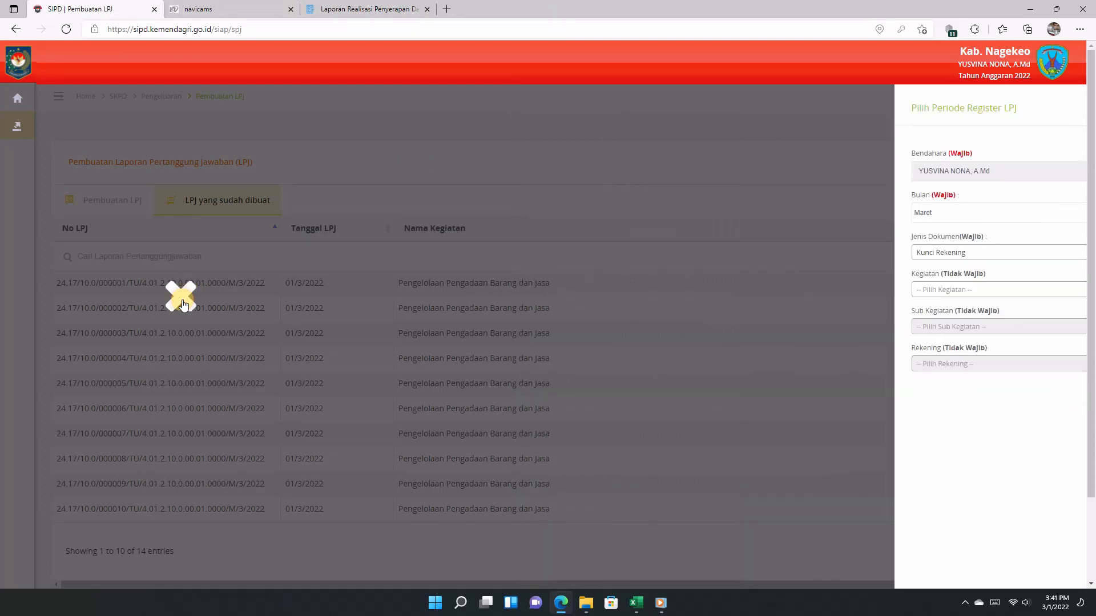
{"action": "mouse_move", "coordinate": [993, 64]}
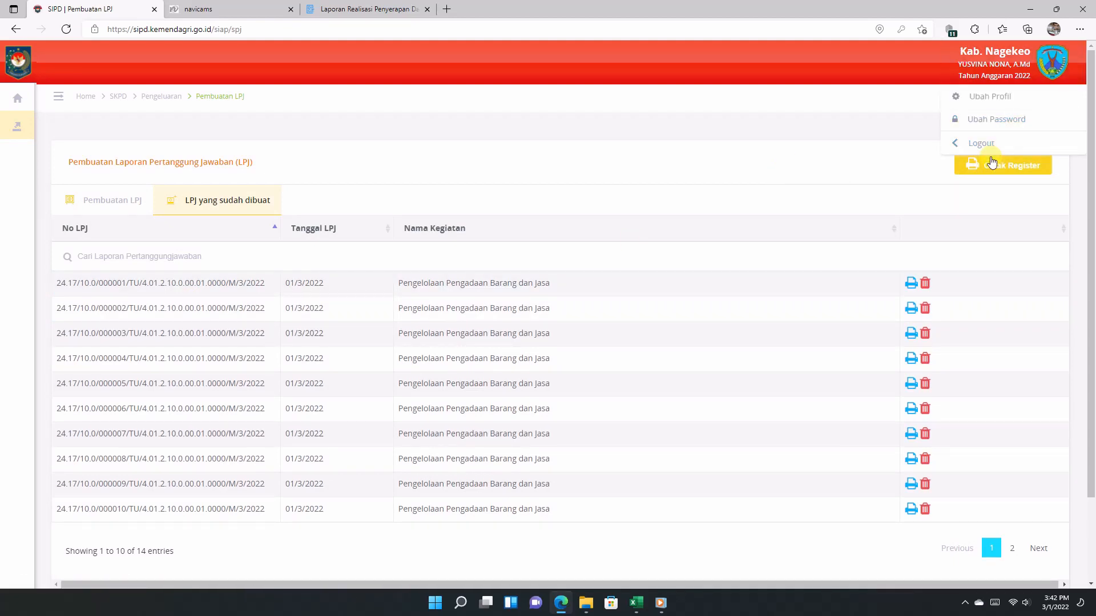
{"action": "left_click", "coordinate": [991, 141]}
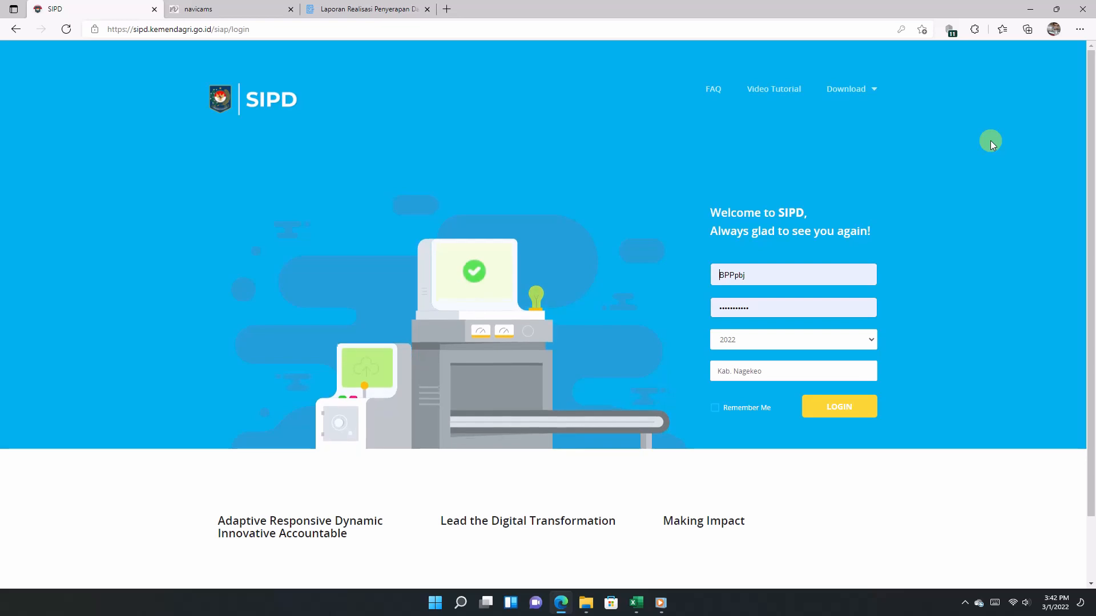
Log in to the PPK account of Bagian Umum with its saved username and password
{"action": "left_click", "coordinate": [753, 279]}
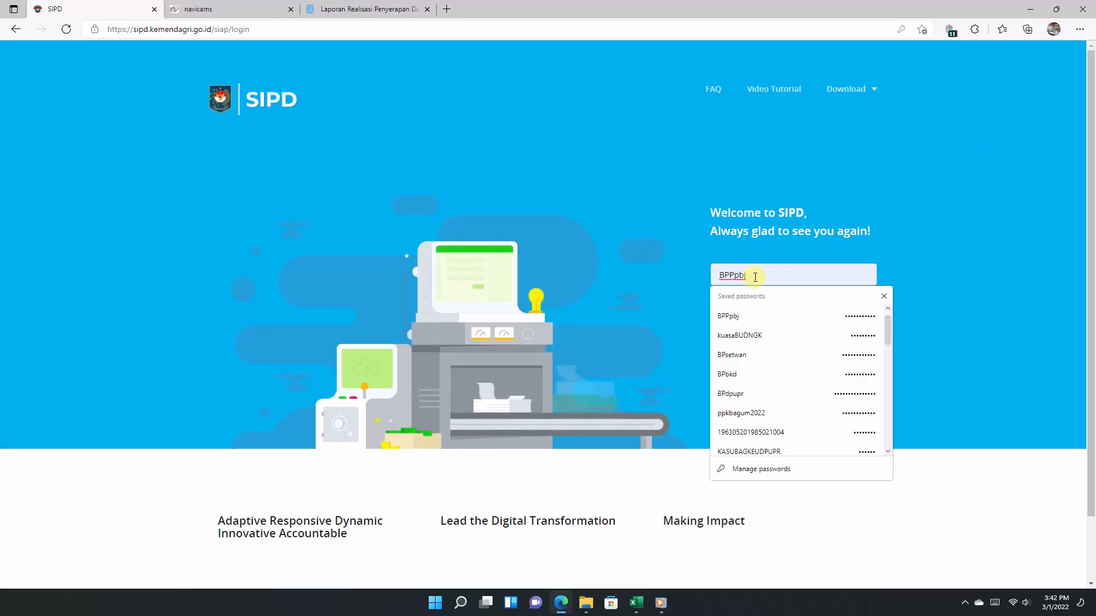
{"action": "double_click", "coordinate": [754, 276]}
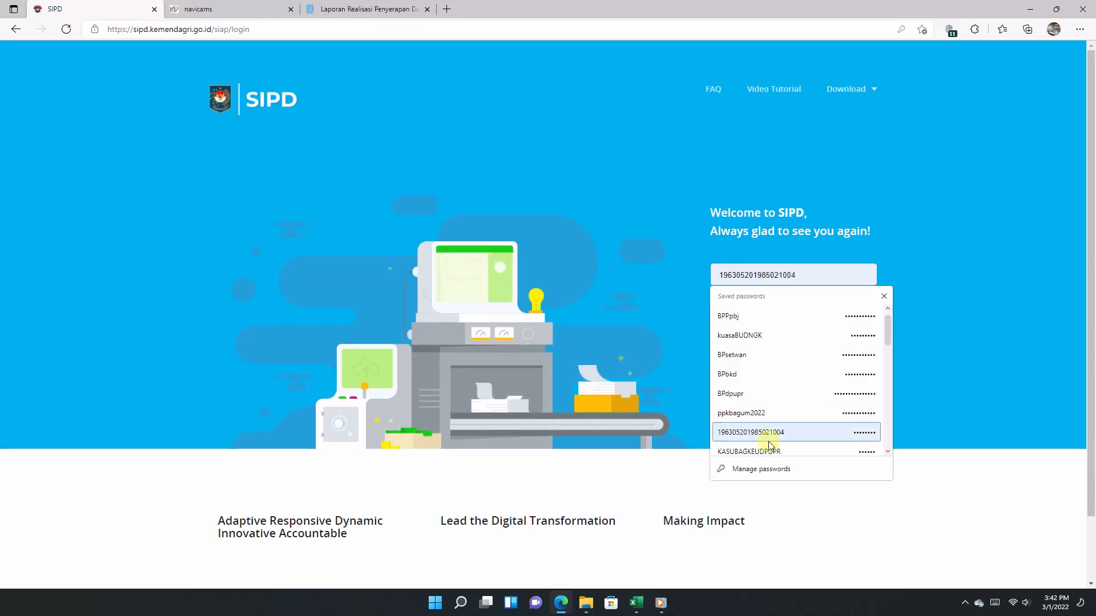
{"action": "left_click", "coordinate": [774, 420]}
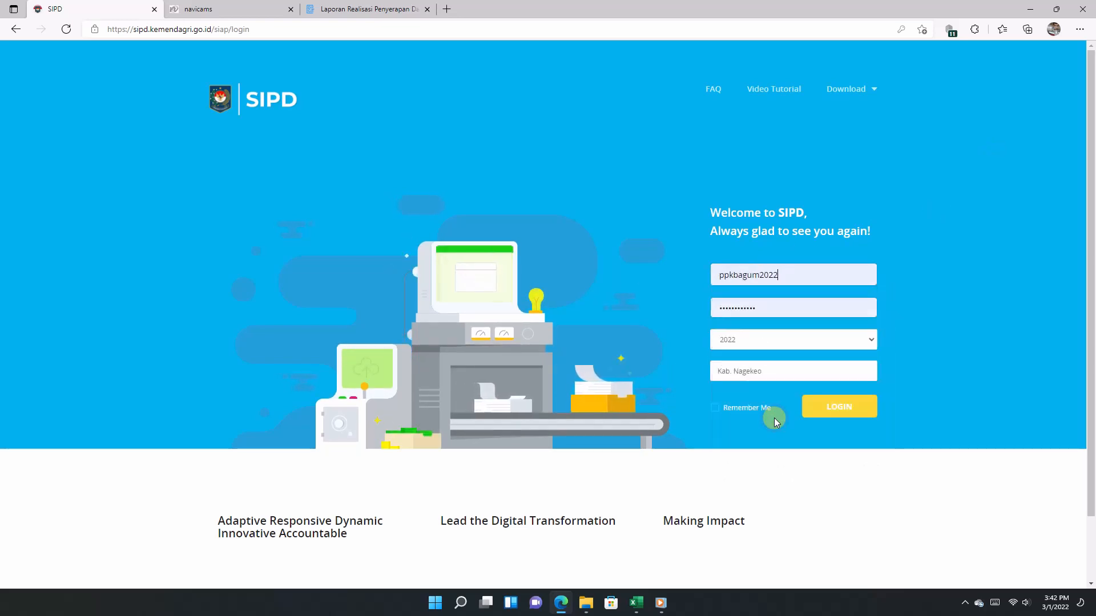
{"action": "left_click", "coordinate": [822, 411]}
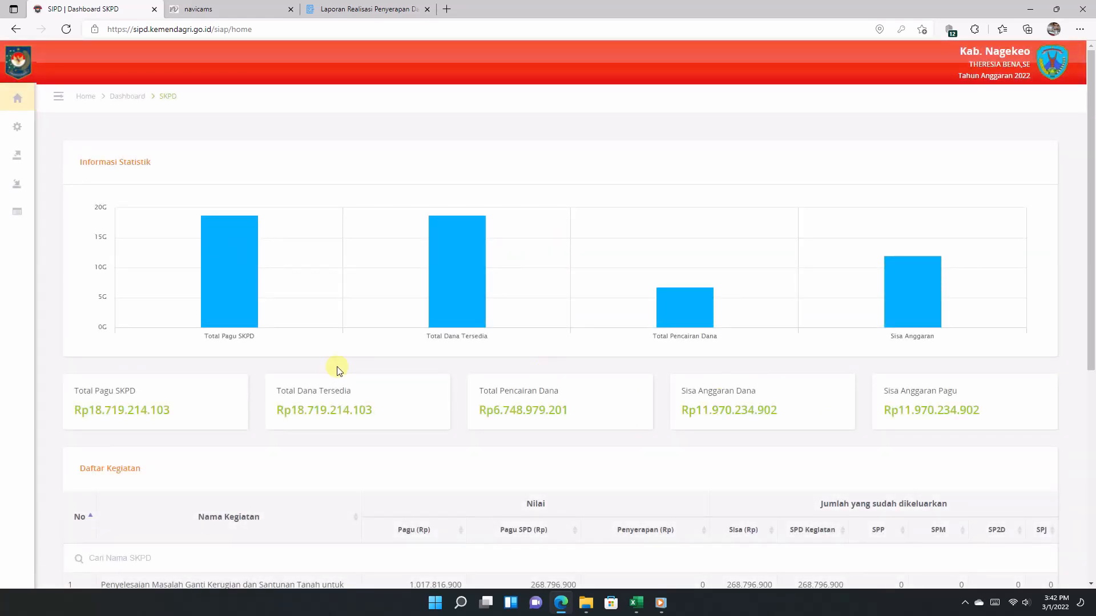
Open the LPJ verification list for expenditure and verify LPJ 000014 with date 01/03/2022
{"action": "mouse_move", "coordinate": [3, 113]}
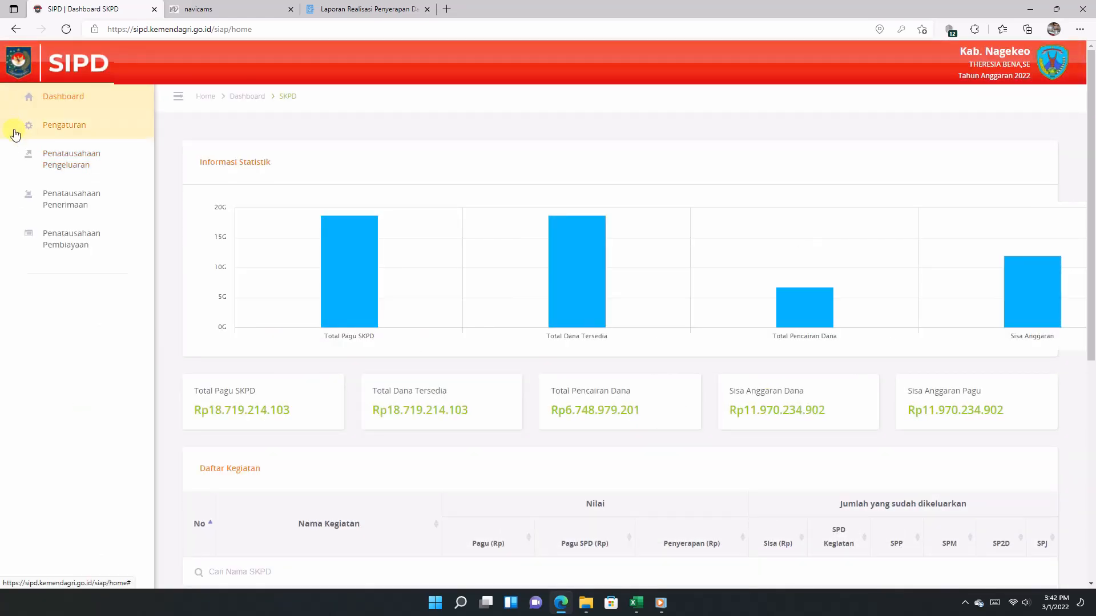
{"action": "left_click", "coordinate": [35, 162]}
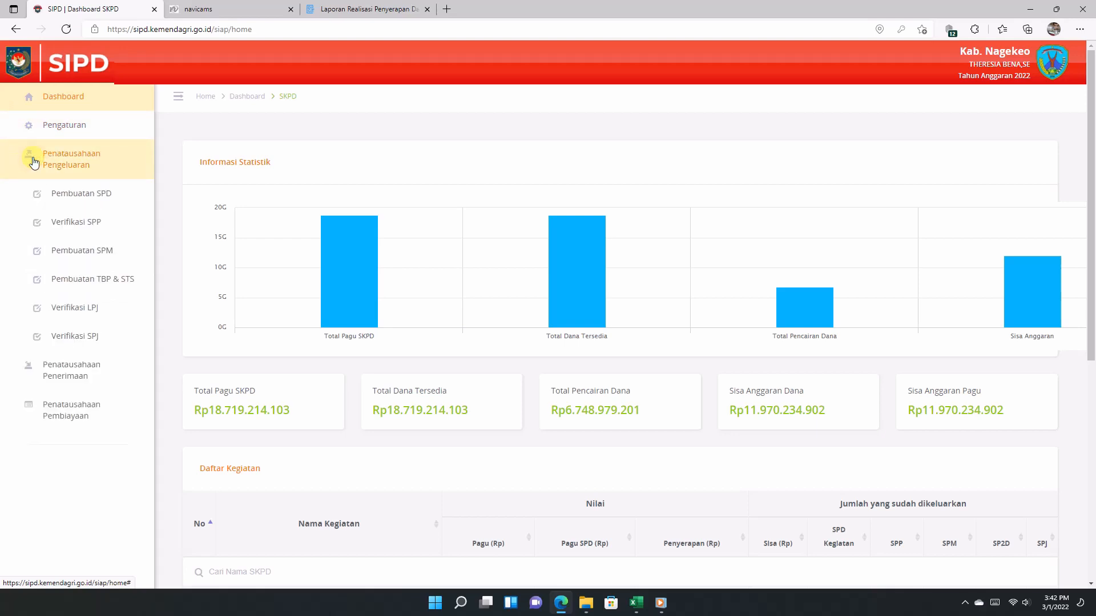
{"action": "left_click", "coordinate": [78, 309]}
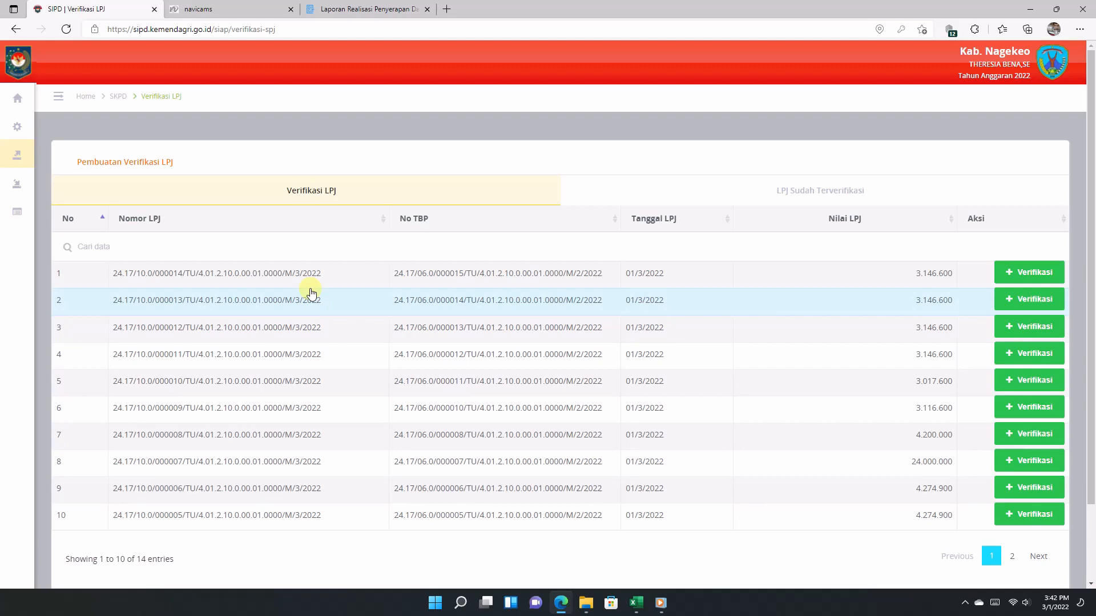
{"action": "left_click", "coordinate": [1025, 274]}
{"action": "left_click", "coordinate": [734, 216]}
{"action": "left_click", "coordinate": [724, 279]}
{"action": "left_click", "coordinate": [1012, 402]}
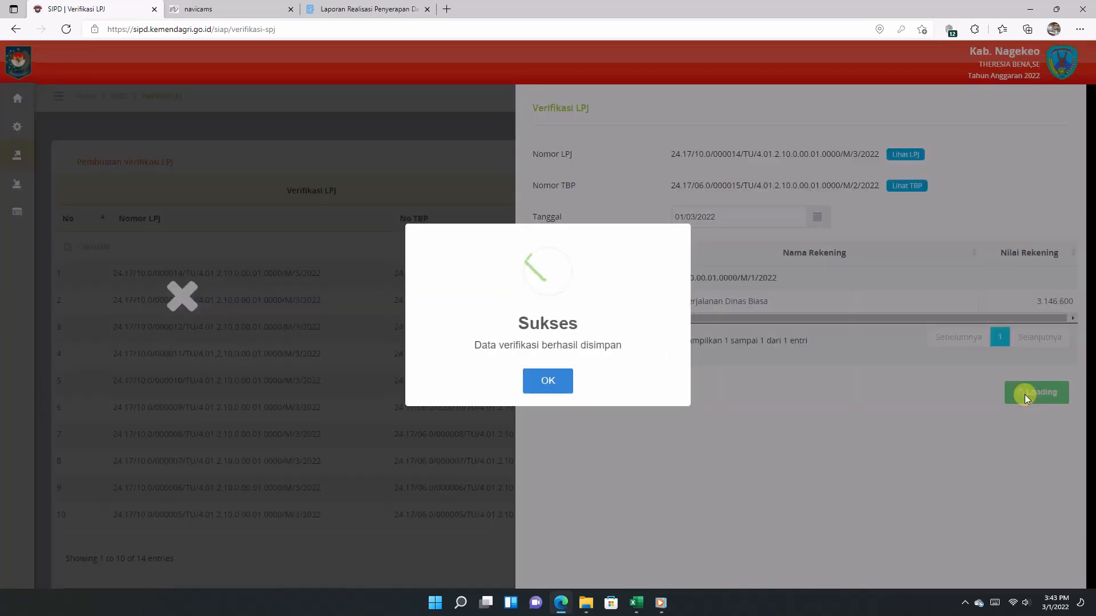
{"action": "left_click", "coordinate": [545, 381]}
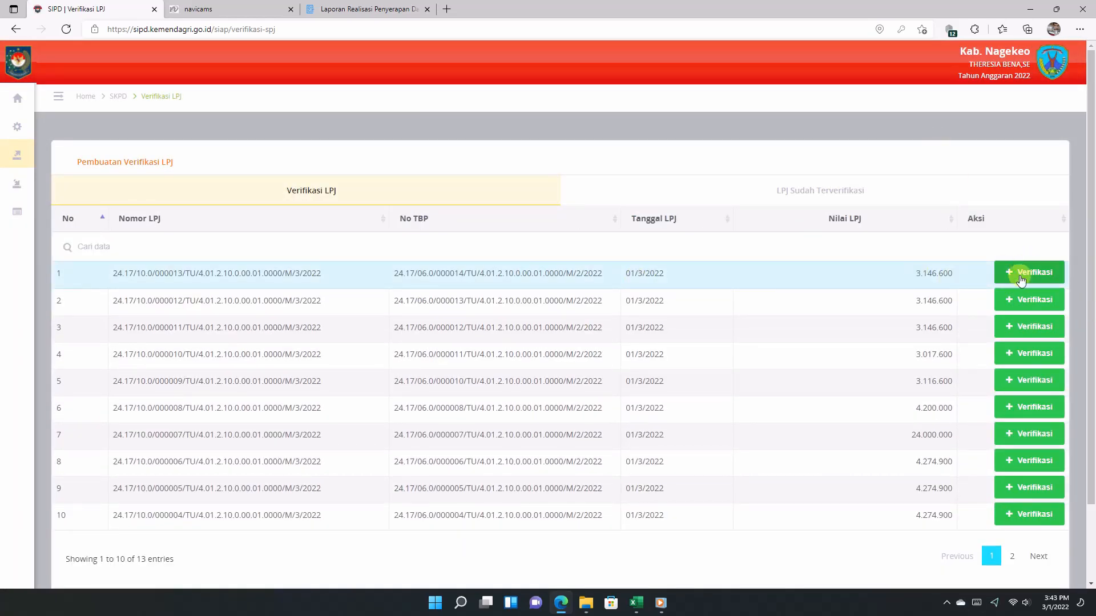
Verify LPJs 000013 and 000012, each with verification date 01/03/2022
{"action": "left_click", "coordinate": [1023, 274]}
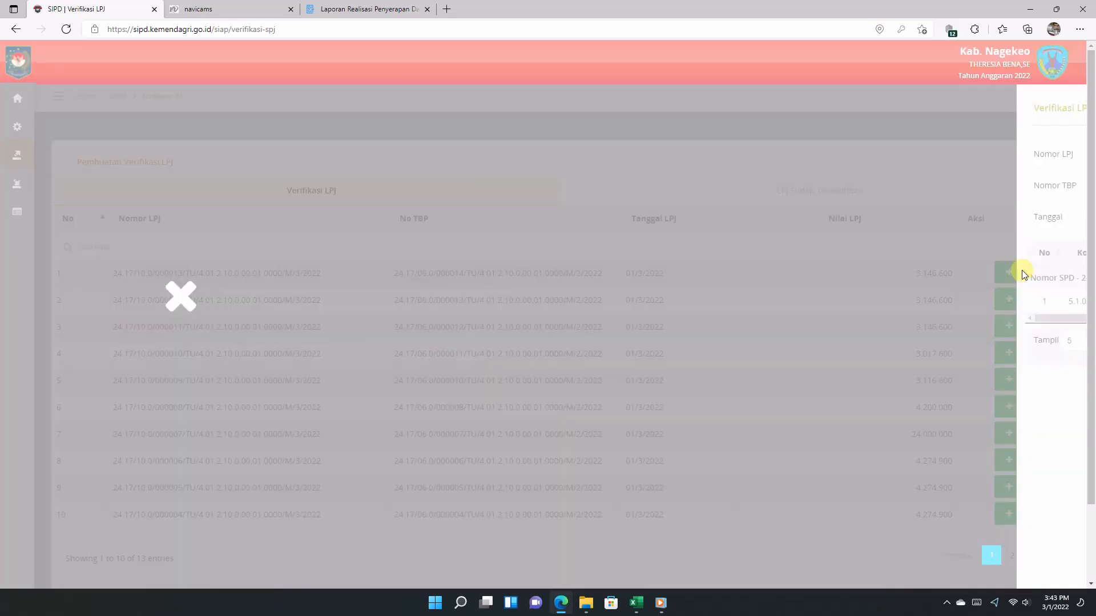
{"action": "left_click", "coordinate": [698, 216]}
{"action": "left_click", "coordinate": [722, 279]}
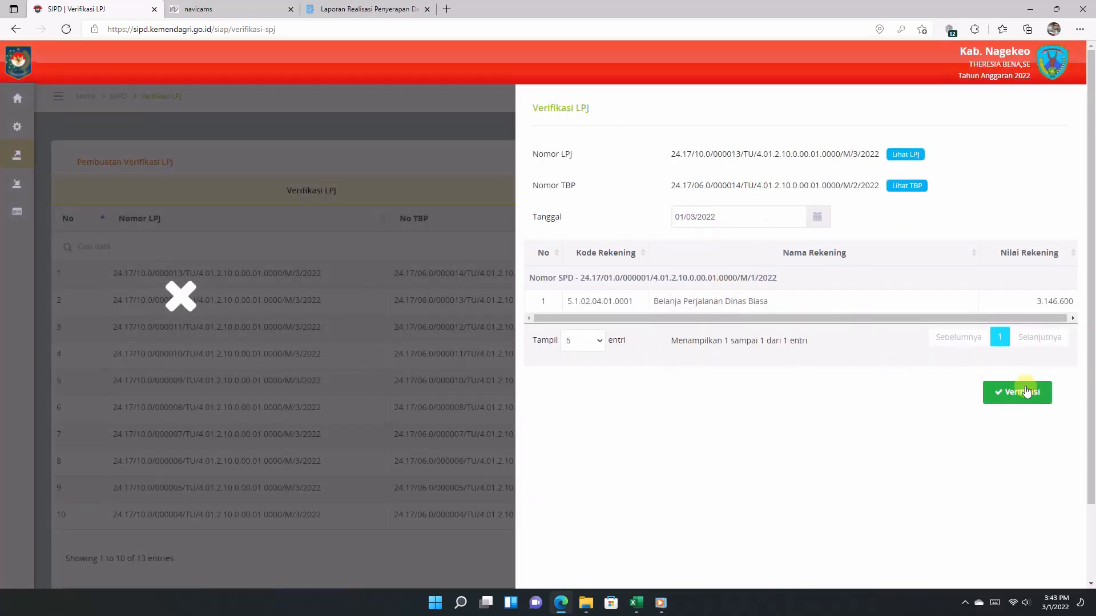
{"action": "left_click", "coordinate": [1017, 392]}
{"action": "left_click", "coordinate": [548, 381]}
{"action": "left_click", "coordinate": [1022, 273]}
{"action": "left_click", "coordinate": [713, 216]}
{"action": "left_click", "coordinate": [724, 279]}
{"action": "left_click", "coordinate": [1017, 392]}
{"action": "left_click", "coordinate": [548, 381]}
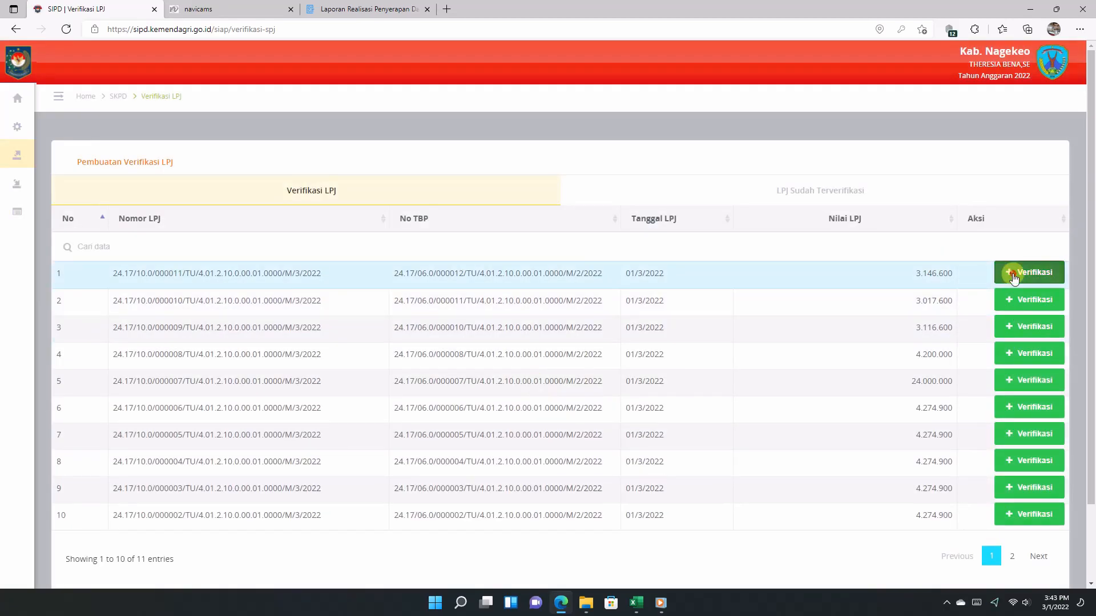
Verify LPJs 000011 and 000010, each with verification date 01/03/2022
{"action": "left_click", "coordinate": [1013, 274]}
{"action": "left_click", "coordinate": [713, 216]}
{"action": "left_click", "coordinate": [724, 279]}
{"action": "left_click", "coordinate": [1017, 392]}
{"action": "left_click", "coordinate": [540, 380]}
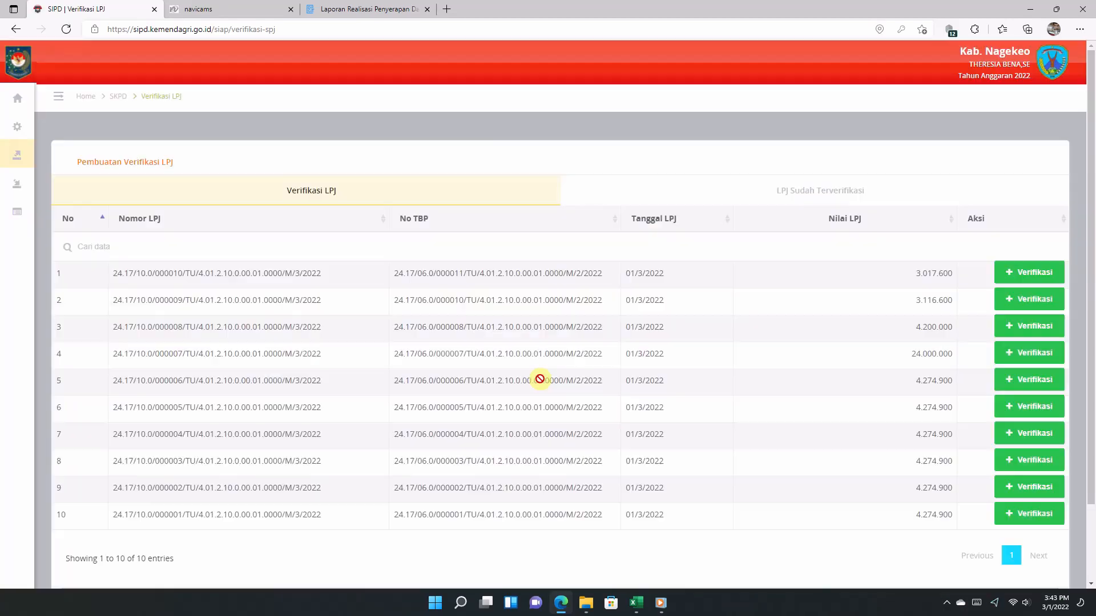
{"action": "left_click", "coordinate": [1016, 272]}
{"action": "left_click", "coordinate": [713, 217]}
{"action": "left_click", "coordinate": [724, 278]}
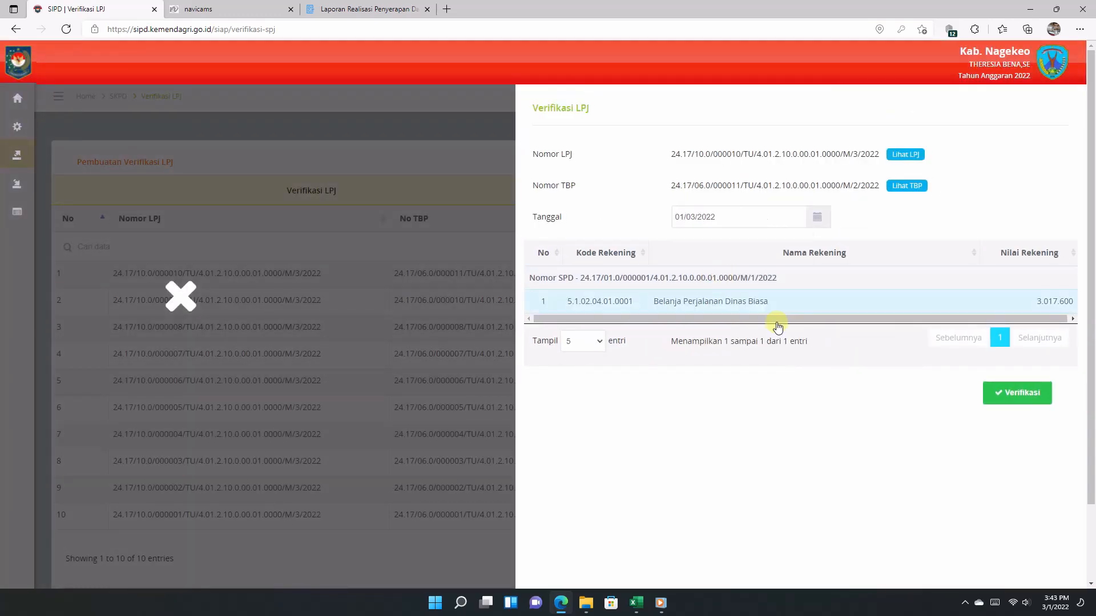
{"action": "left_click", "coordinate": [1033, 398]}
{"action": "left_click", "coordinate": [542, 379]}
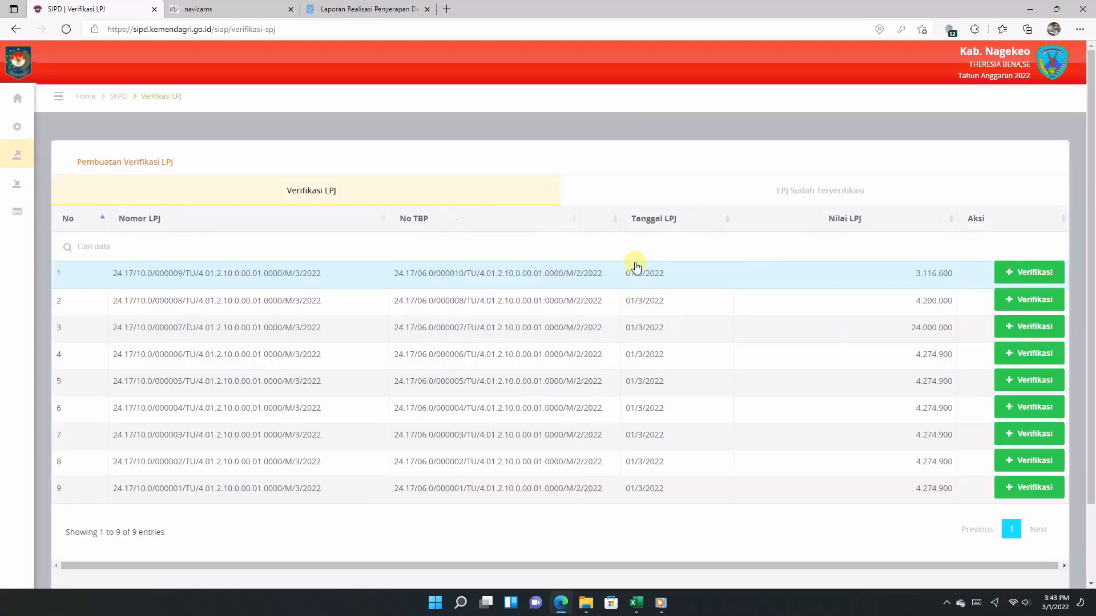
Verify LPJs 000009 and 000008, each with verification date 01/03/2022
{"action": "left_click", "coordinate": [1013, 271]}
{"action": "left_click", "coordinate": [743, 218]}
{"action": "left_click", "coordinate": [723, 278]}
{"action": "left_click", "coordinate": [1021, 392]}
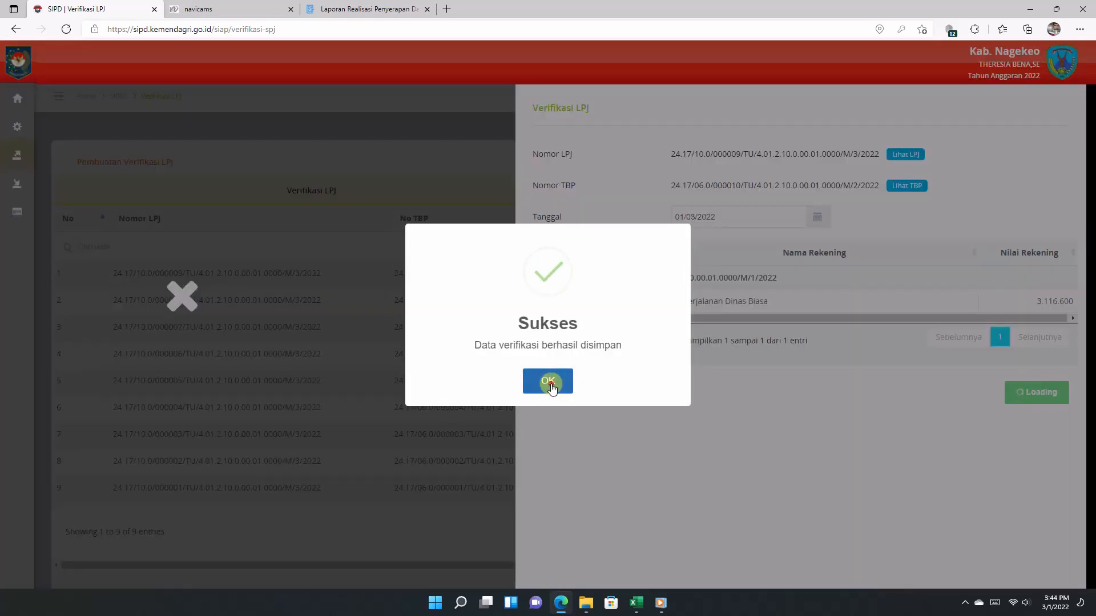
{"action": "left_click", "coordinate": [549, 381]}
{"action": "left_click", "coordinate": [1018, 271]}
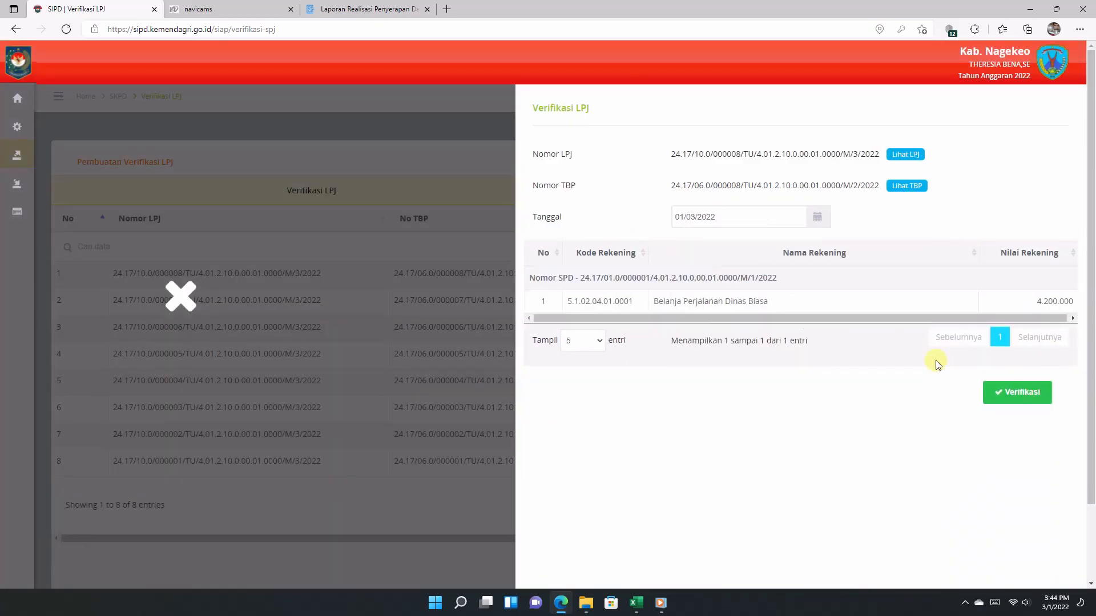
{"action": "left_click", "coordinate": [1020, 392]}
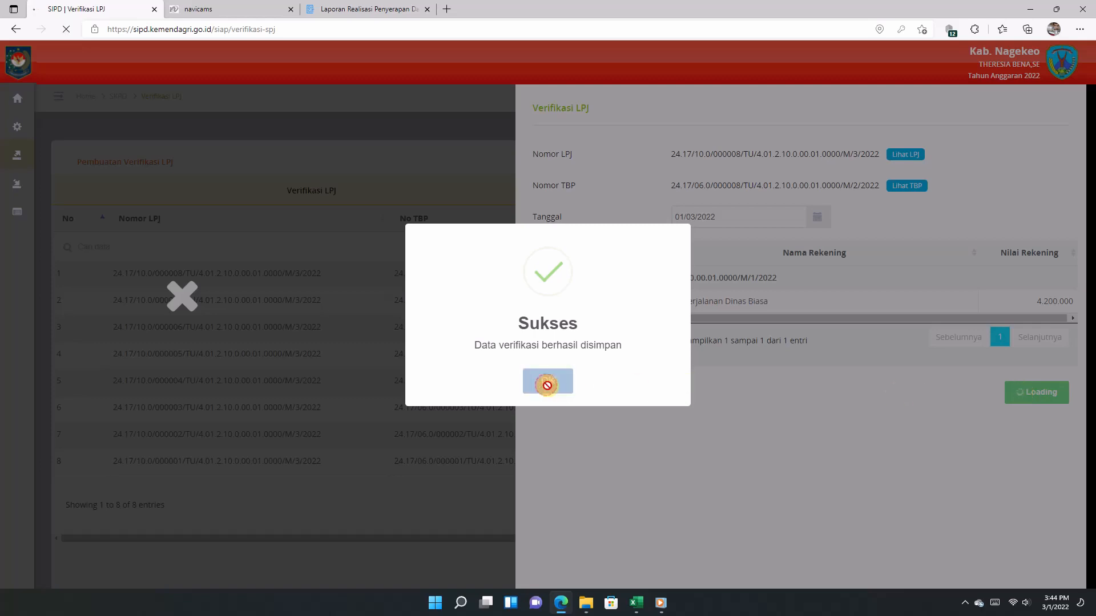
{"action": "left_click", "coordinate": [536, 381]}
Verify LPJs 000007 and 000006, each with verification date 01/03/2022
{"action": "left_click", "coordinate": [1028, 272]}
{"action": "left_click", "coordinate": [1013, 393]}
{"action": "left_click", "coordinate": [541, 381]}
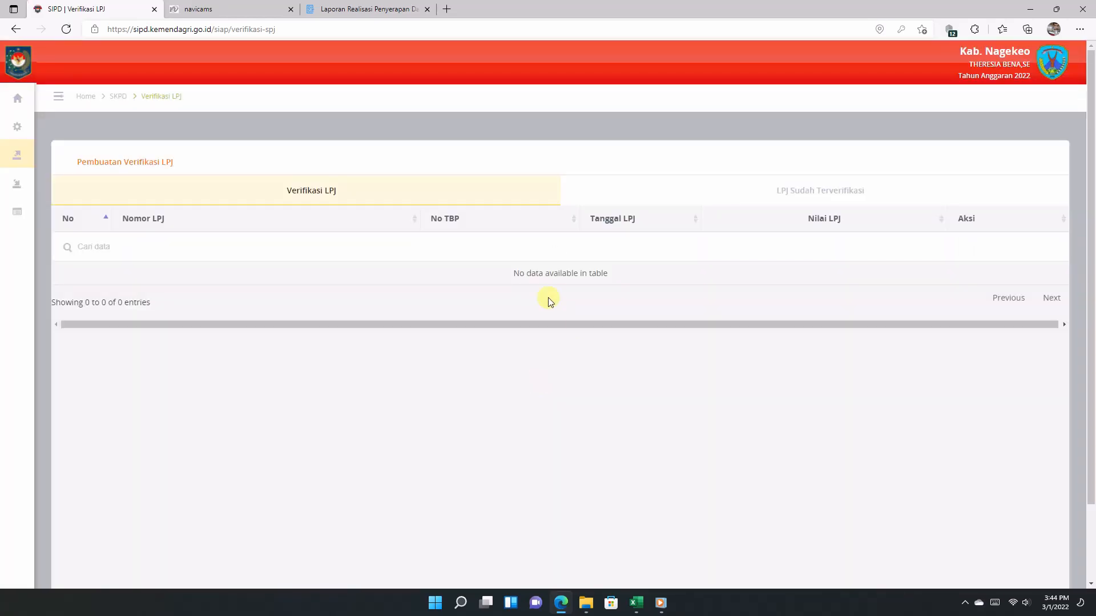
{"action": "left_click", "coordinate": [1027, 272]}
{"action": "left_click", "coordinate": [1037, 402]}
{"action": "left_click", "coordinate": [541, 380]}
Verify LPJs 000005 and 000004, each with verification date 01/03/2022
{"action": "left_click", "coordinate": [1003, 273]}
{"action": "left_click", "coordinate": [723, 279]}
{"action": "left_click", "coordinate": [1011, 392]}
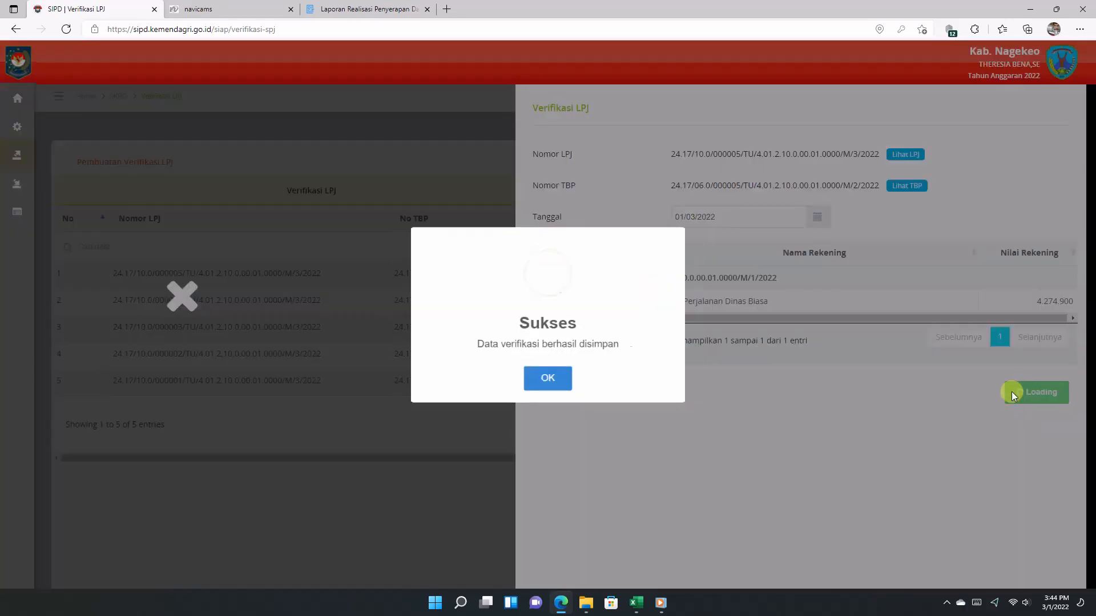
{"action": "left_click", "coordinate": [540, 383]}
{"action": "left_click", "coordinate": [1028, 272]}
{"action": "left_click", "coordinate": [756, 216]}
{"action": "left_click", "coordinate": [723, 279]}
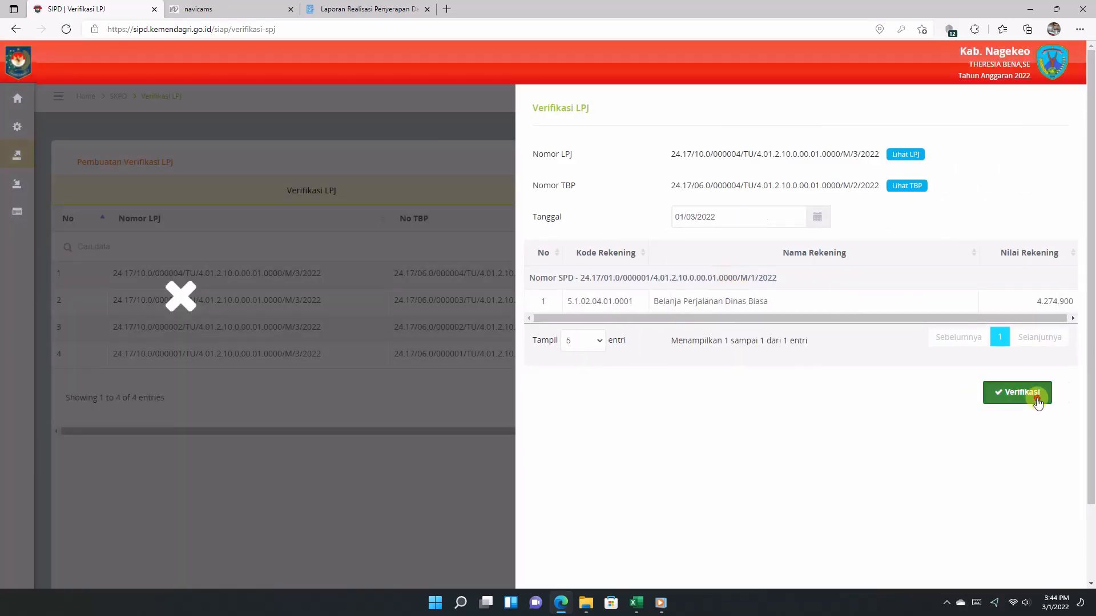
{"action": "left_click", "coordinate": [1011, 391]}
{"action": "left_click", "coordinate": [547, 382]}
Verify LPJs 000003 and 000002, each with verification date 01/03/2022
{"action": "left_click", "coordinate": [1000, 276]}
{"action": "left_click", "coordinate": [756, 216]}
{"action": "left_click", "coordinate": [723, 275]}
{"action": "left_click", "coordinate": [1012, 392]}
{"action": "left_click", "coordinate": [542, 381]}
{"action": "left_click", "coordinate": [1028, 272]}
{"action": "left_click", "coordinate": [756, 216]}
{"action": "left_click", "coordinate": [720, 276]}
{"action": "left_click", "coordinate": [1013, 391]}
{"action": "left_click", "coordinate": [552, 378]}
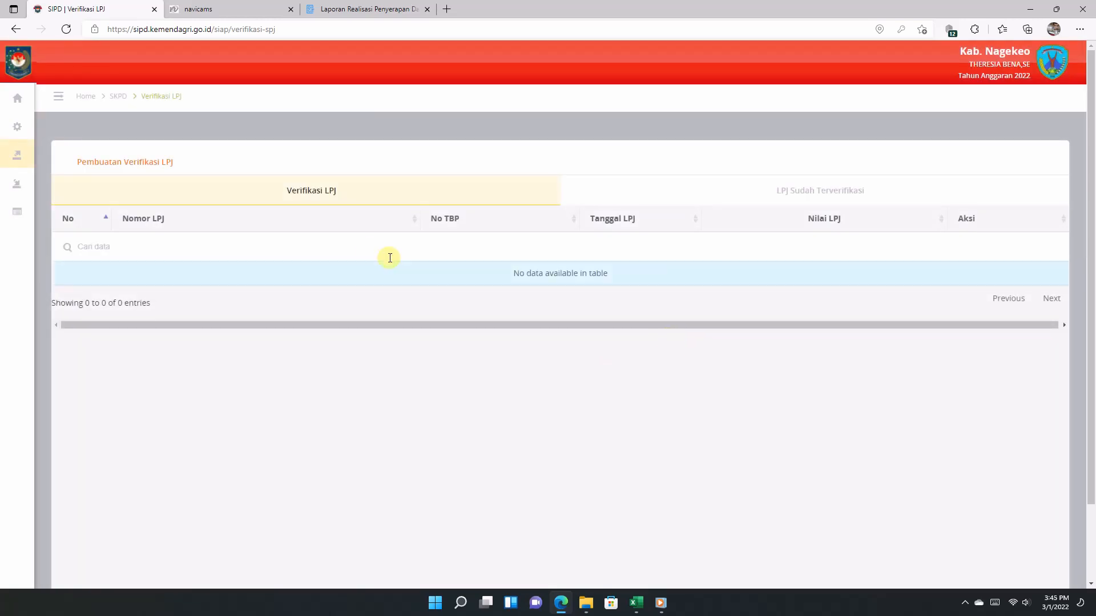
Verify the last remaining LPJ, 000001, with verification date 01/03/2022
{"action": "left_click", "coordinate": [1027, 272]}
{"action": "left_click", "coordinate": [756, 216]}
{"action": "left_click", "coordinate": [721, 279]}
{"action": "left_click", "coordinate": [1017, 393]}
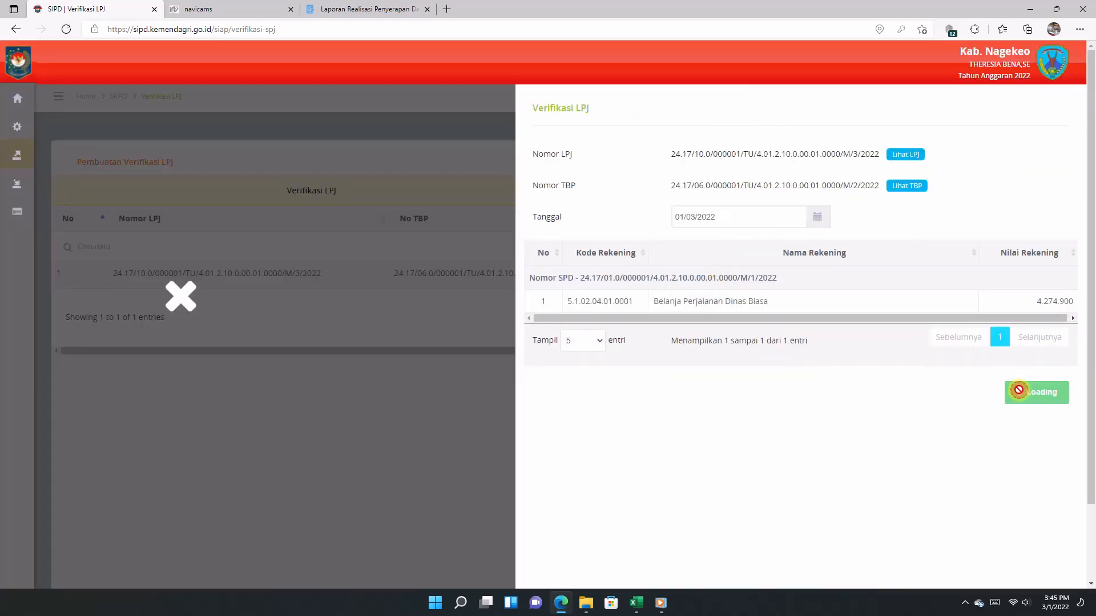
{"action": "left_click", "coordinate": [549, 381]}
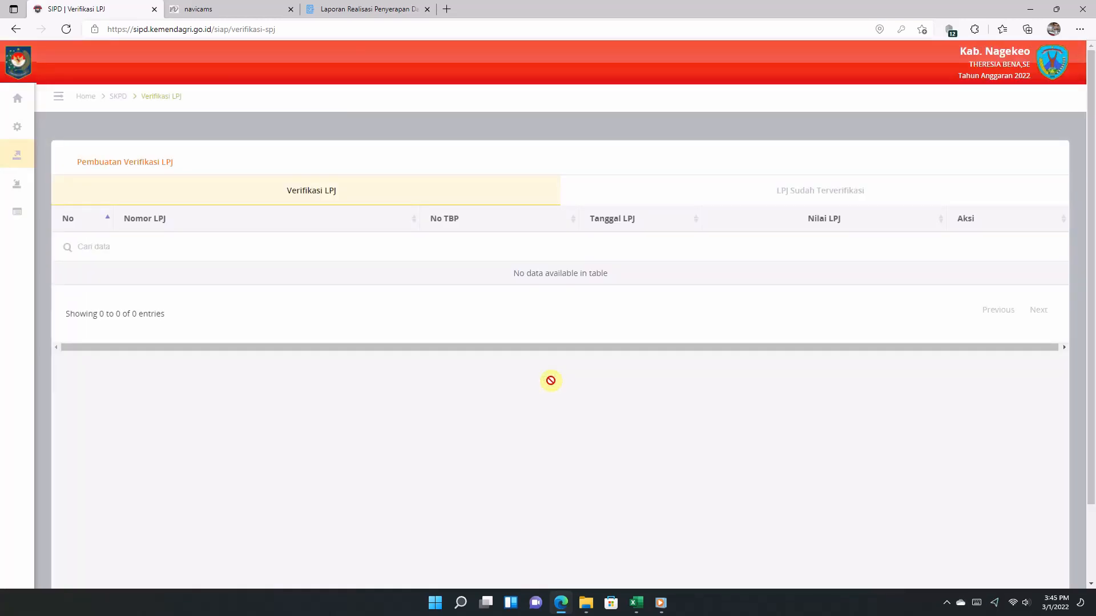
Review both pages of the already verified LPJs, and return to the list of LPJs awaiting verification
{"action": "left_click", "coordinate": [813, 182]}
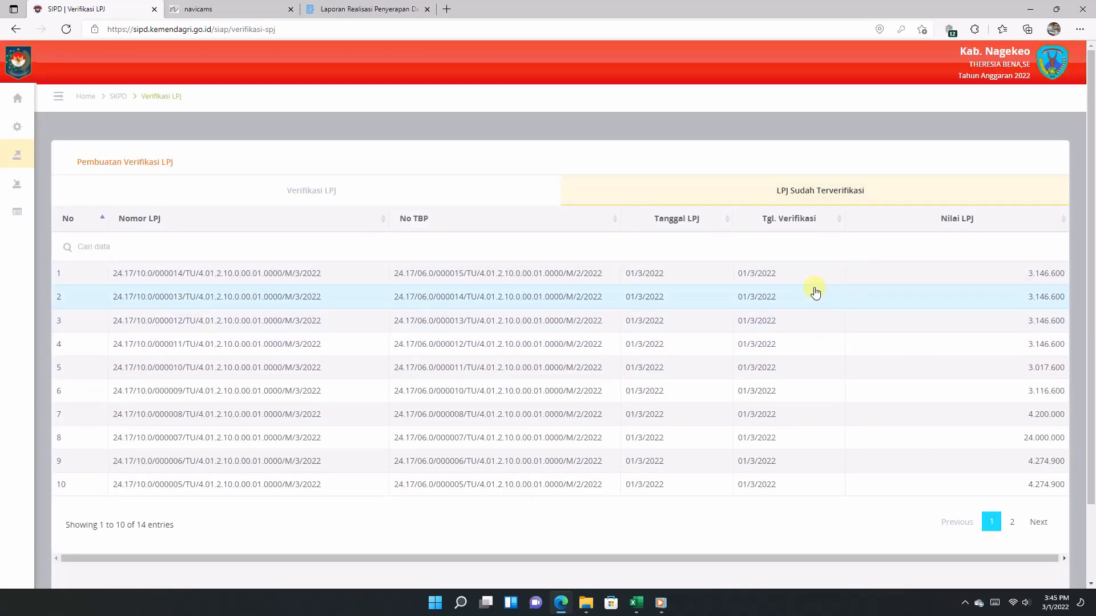
{"action": "left_click", "coordinate": [1009, 522]}
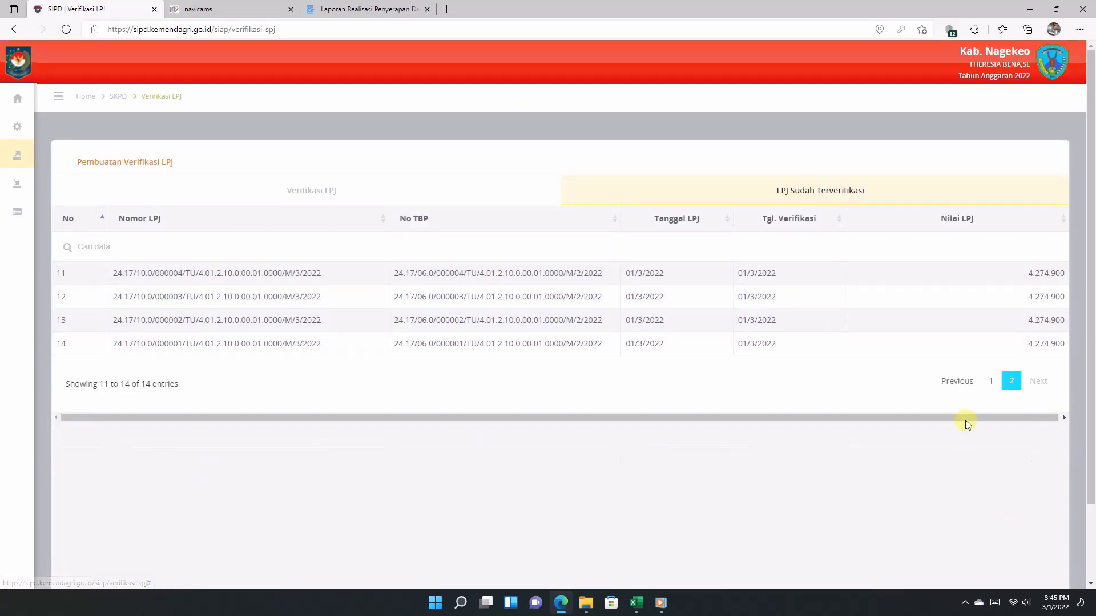
{"action": "left_click", "coordinate": [988, 382]}
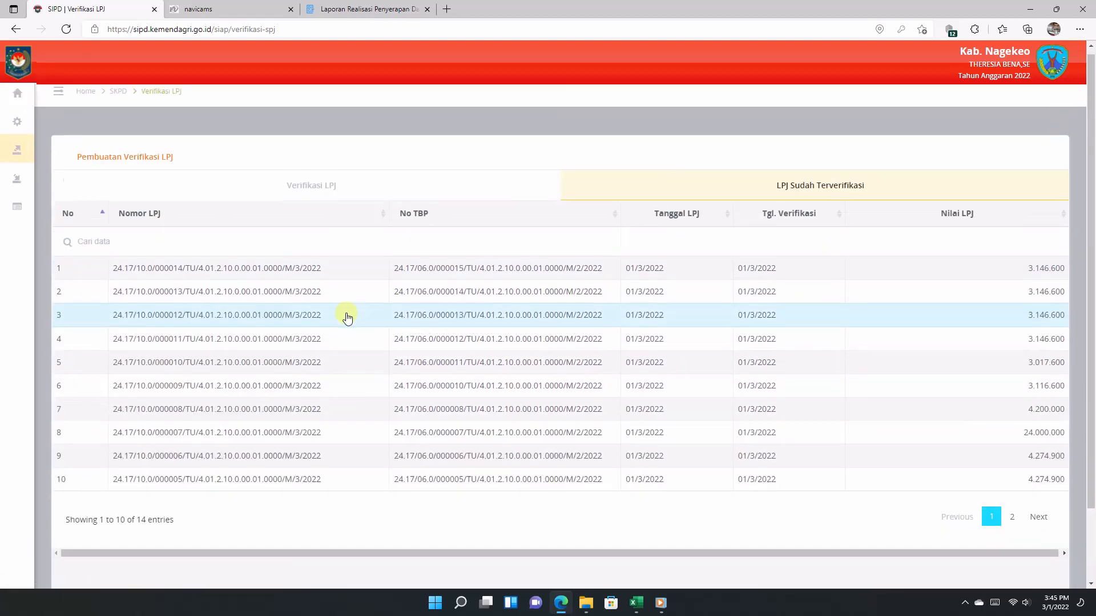
{"action": "mouse_move", "coordinate": [11, 94]}
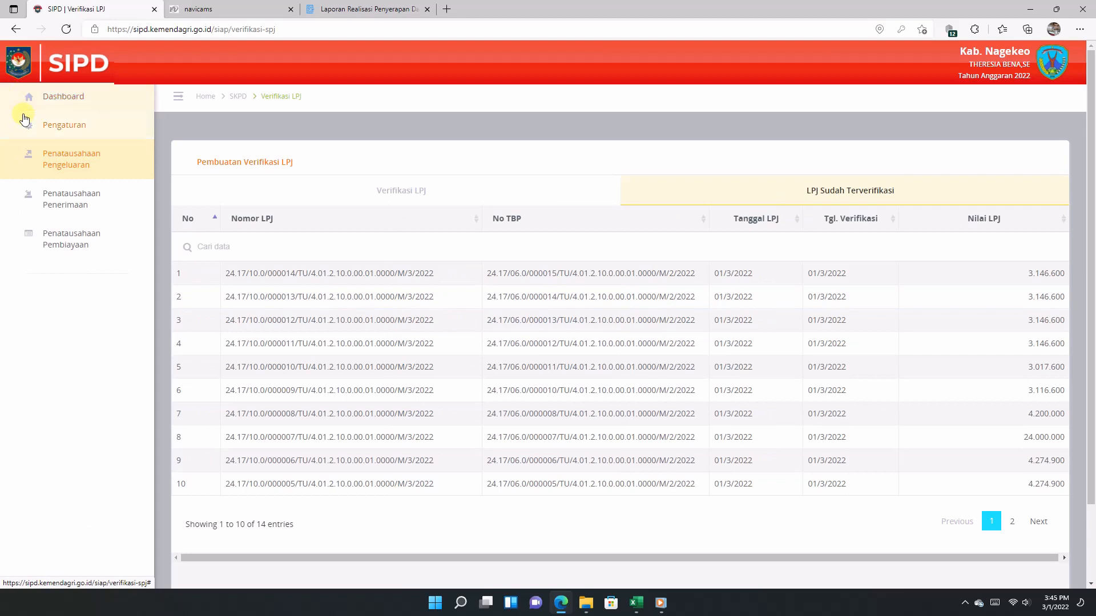
{"action": "left_click", "coordinate": [313, 190]}
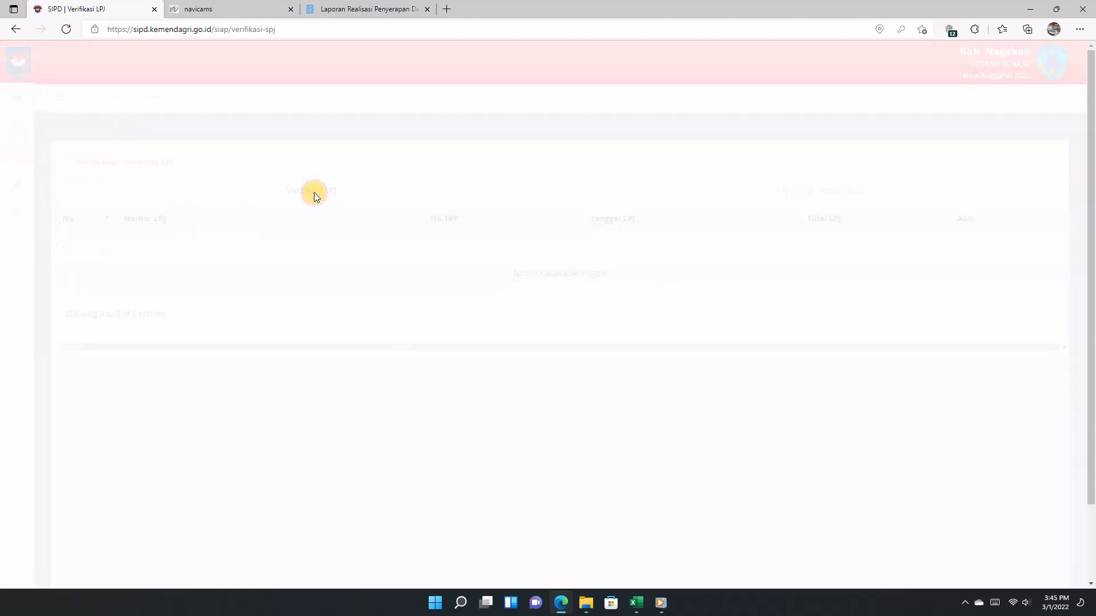
Log out of the PPK account and sign in with the saved login of the KPA account
{"action": "left_click", "coordinate": [1052, 76]}
{"action": "left_click", "coordinate": [1006, 146]}
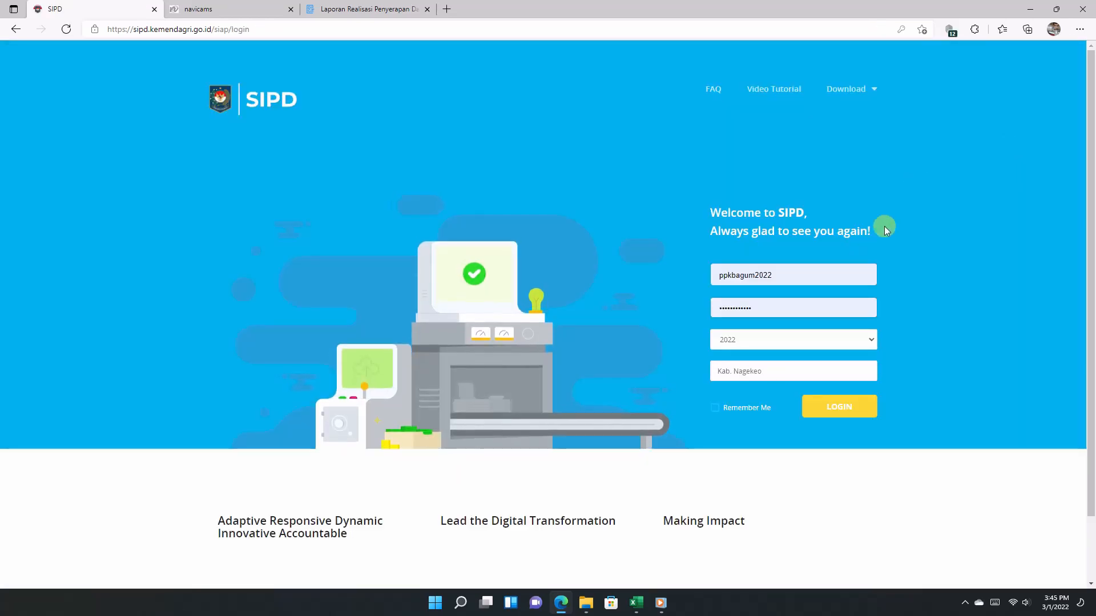
{"action": "left_click", "coordinate": [831, 271]}
{"action": "left_click", "coordinate": [765, 322]}
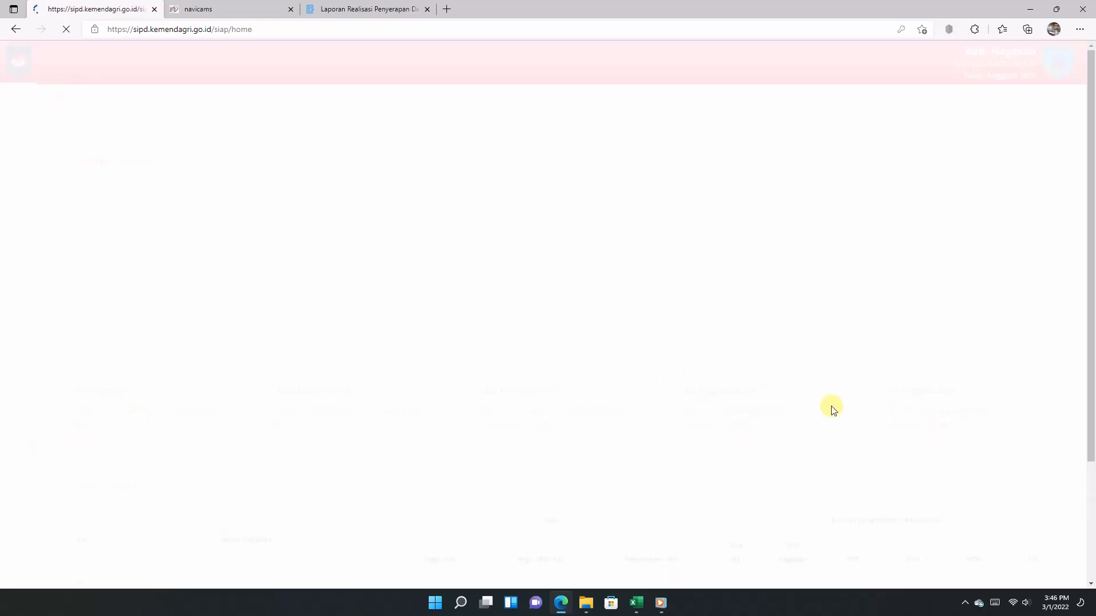
Open Pengesahan LPJ under Penatausahaan Pengeluaran and check the LPJs awaiting approval
{"action": "mouse_move", "coordinate": [2, 173]}
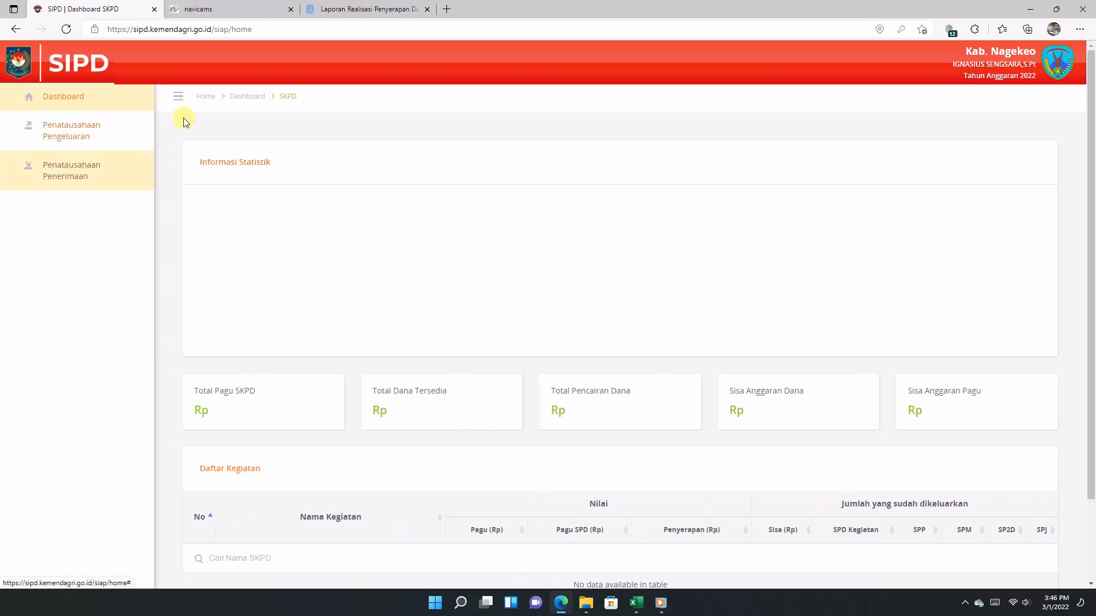
{"action": "left_click", "coordinate": [22, 134]}
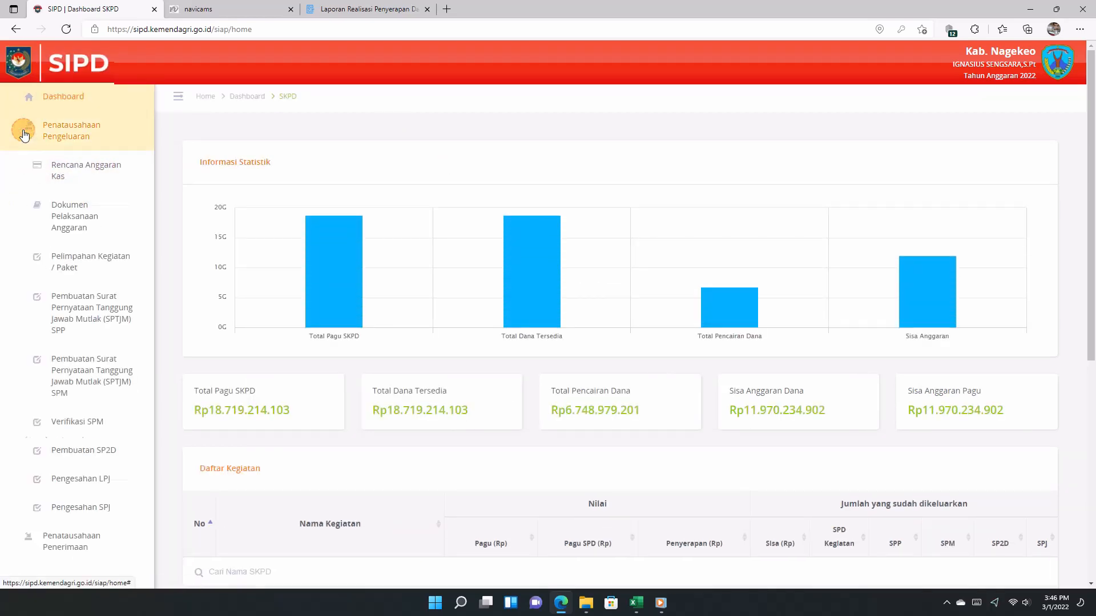
{"action": "left_click", "coordinate": [87, 492]}
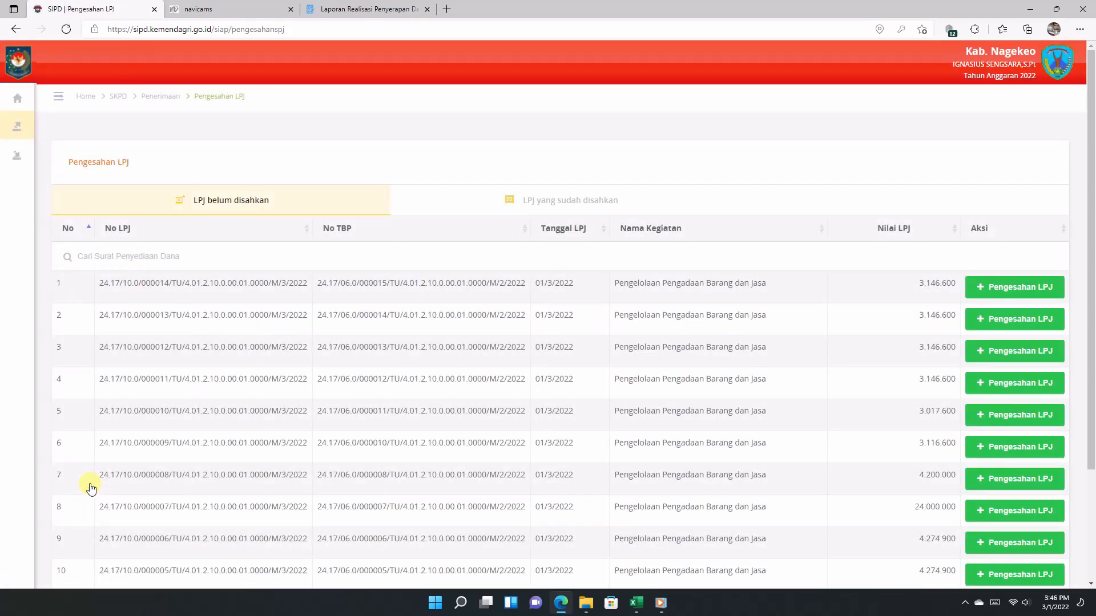
{"action": "scroll", "coordinate": [99, 485], "scroll_direction": "down", "scroll_amount": 2}
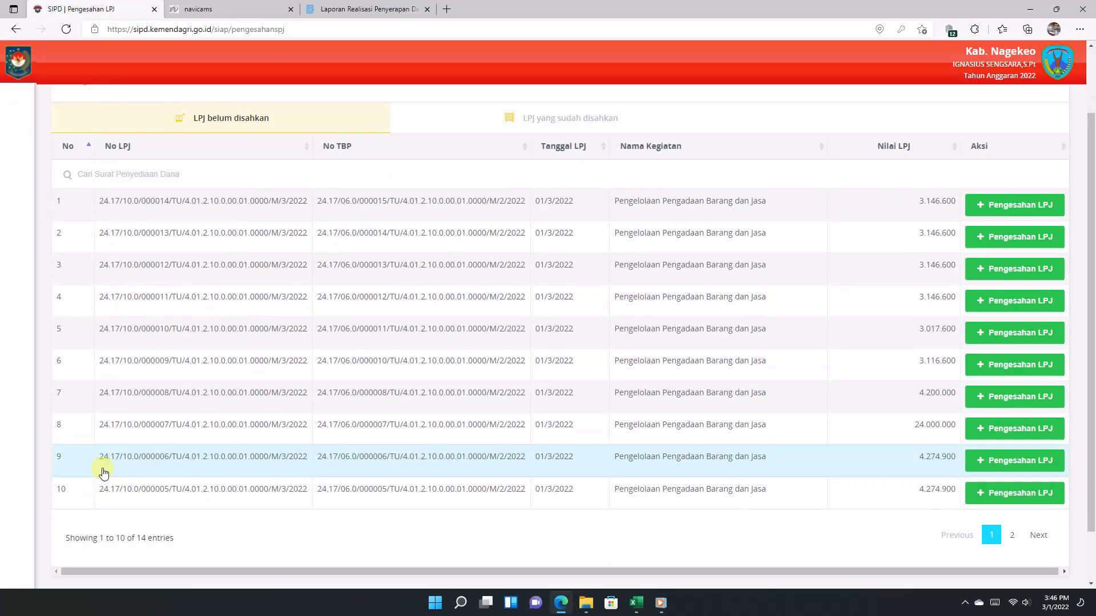
Approve LPJs 000014 and 000013, each with approval date 01/03/2022
{"action": "left_click", "coordinate": [1013, 205]}
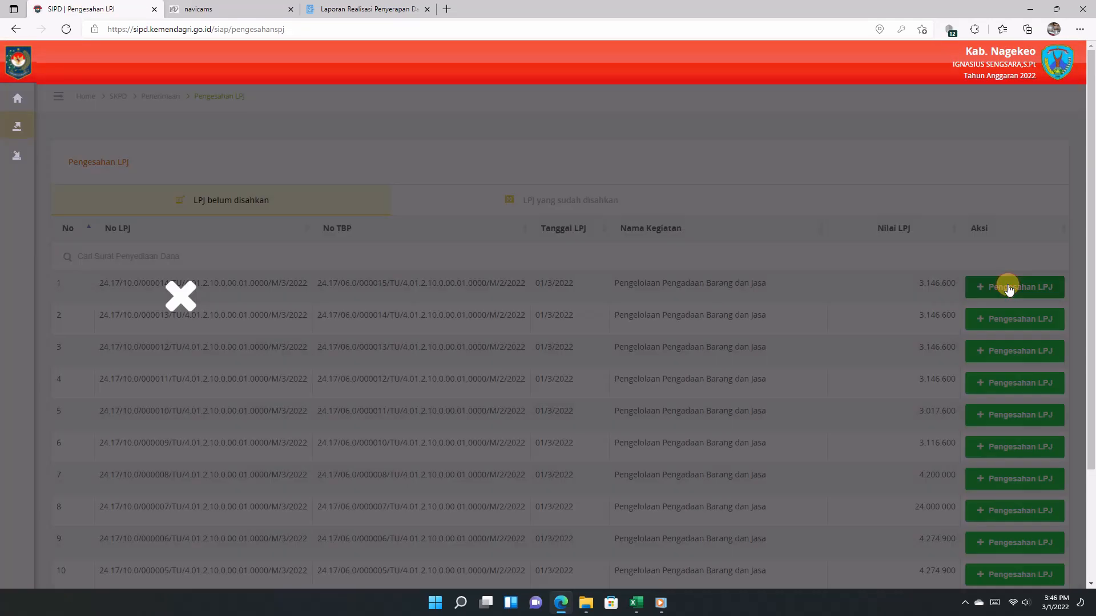
{"action": "left_click", "coordinate": [274, 291]}
{"action": "left_click", "coordinate": [1005, 289]}
{"action": "left_click", "coordinate": [707, 251]}
{"action": "left_click", "coordinate": [724, 311]}
{"action": "left_click", "coordinate": [1053, 289]}
{"action": "left_click", "coordinate": [998, 290]}
{"action": "left_click", "coordinate": [720, 252]}
{"action": "left_click", "coordinate": [724, 312]}
{"action": "left_click", "coordinate": [1053, 295]}
Approve LPJs 000012 and 000011, each with approval date 01/03/2022
{"action": "left_click", "coordinate": [1004, 289]}
{"action": "left_click", "coordinate": [720, 251]}
{"action": "left_click", "coordinate": [723, 312]}
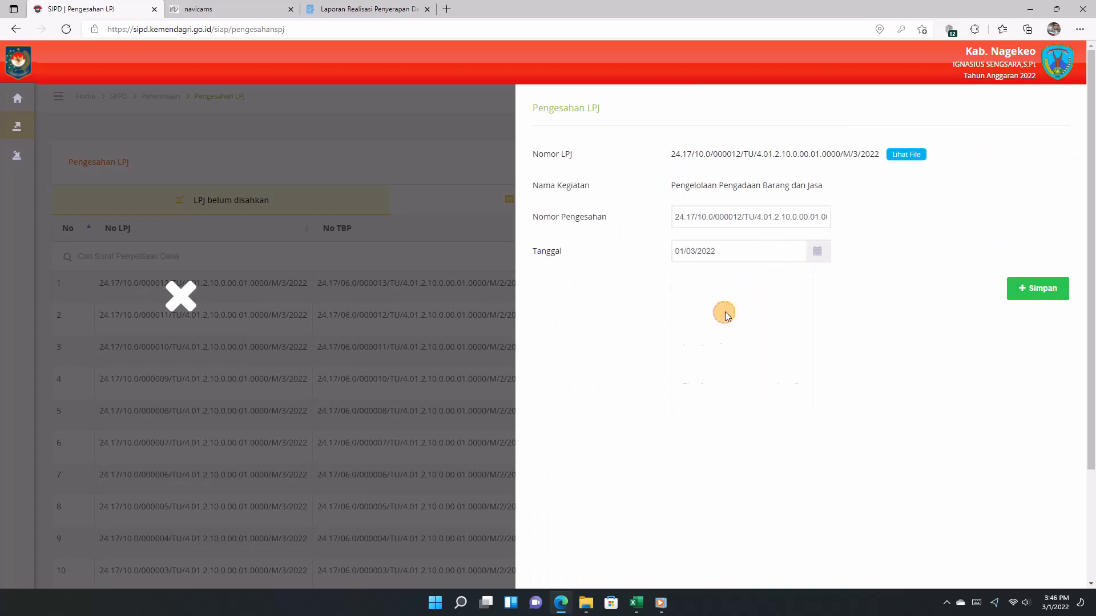
{"action": "left_click", "coordinate": [1055, 288]}
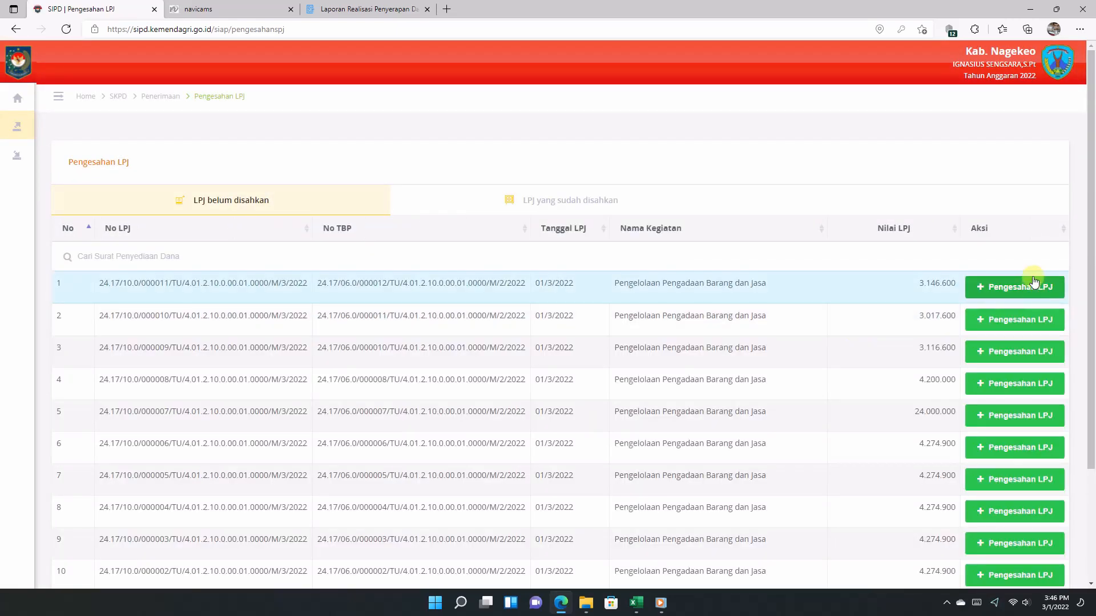
{"action": "left_click", "coordinate": [1036, 283]}
{"action": "left_click", "coordinate": [772, 249]}
{"action": "left_click", "coordinate": [723, 312]}
{"action": "left_click", "coordinate": [1022, 289]}
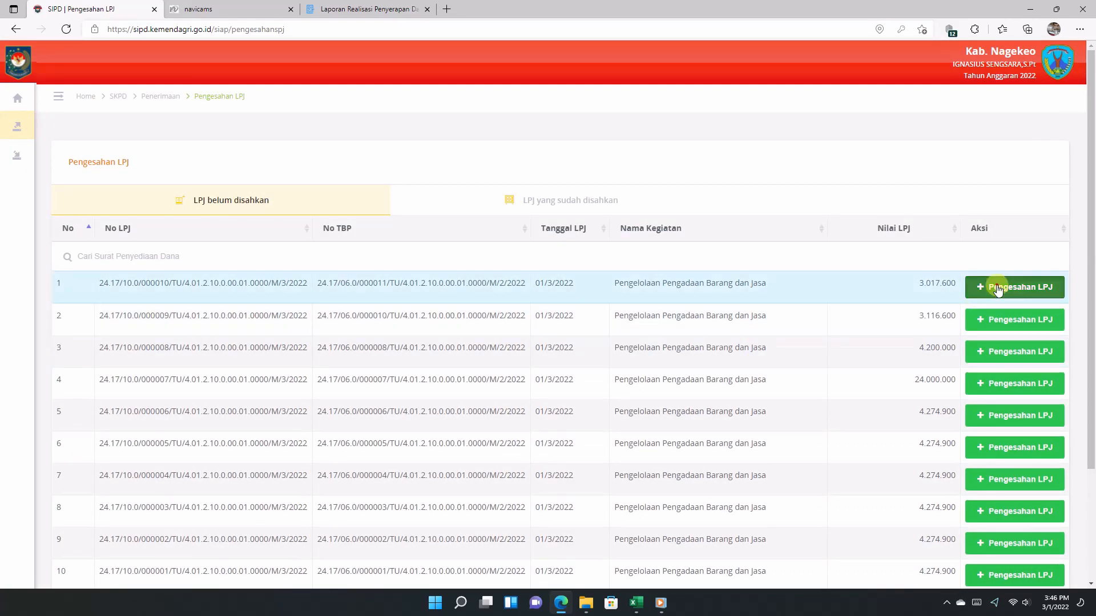
Approve LPJs 000010 and 000009, each with approval date 01/03/2022
{"action": "left_click", "coordinate": [986, 286]}
{"action": "left_click", "coordinate": [755, 249]}
{"action": "left_click", "coordinate": [723, 312]}
{"action": "left_click", "coordinate": [1047, 288]}
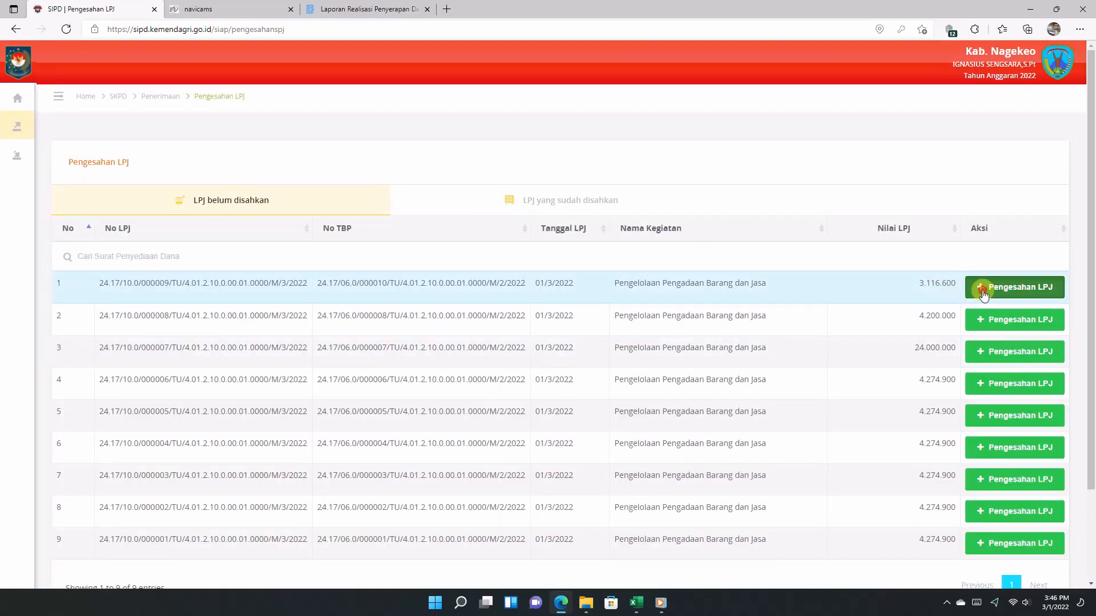
{"action": "left_click", "coordinate": [982, 287]}
{"action": "left_click", "coordinate": [771, 251]}
{"action": "left_click", "coordinate": [723, 312]}
{"action": "left_click", "coordinate": [1028, 288]}
Approve LPJs 000008 and 000007, each with approval date 01/03/2022
{"action": "left_click", "coordinate": [982, 286]}
{"action": "left_click", "coordinate": [782, 252]}
{"action": "left_click", "coordinate": [721, 313]}
{"action": "left_click", "coordinate": [1037, 288]}
{"action": "left_click", "coordinate": [1004, 285]}
{"action": "left_click", "coordinate": [754, 251]}
{"action": "left_click", "coordinate": [727, 314]}
{"action": "left_click", "coordinate": [1037, 289]}
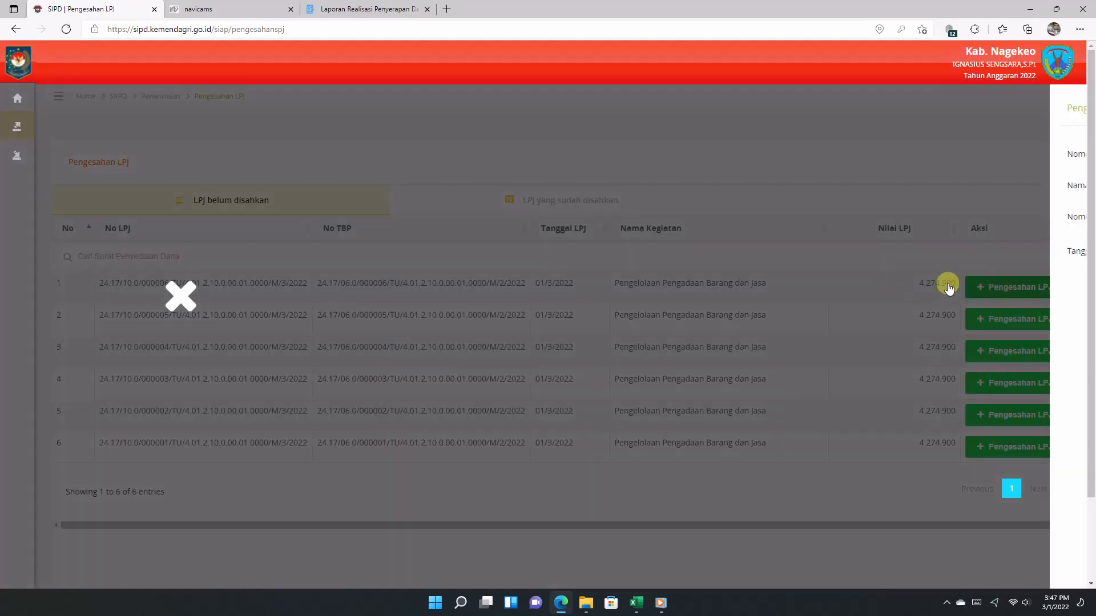
Approve LPJs 000006 and 000005, each with approval date 01/03/2022
{"action": "left_click", "coordinate": [982, 283]}
{"action": "left_click", "coordinate": [753, 251]}
{"action": "left_click", "coordinate": [1039, 289]}
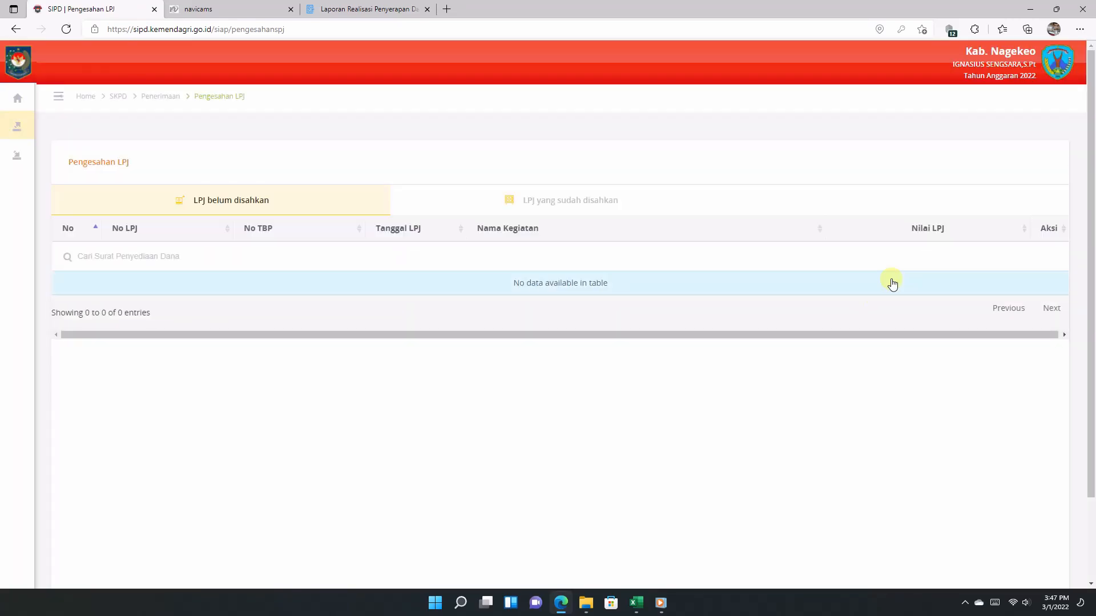
{"action": "left_click", "coordinate": [1014, 286]}
{"action": "left_click", "coordinate": [696, 251]}
{"action": "left_click", "coordinate": [729, 312]}
{"action": "left_click", "coordinate": [1009, 287]}
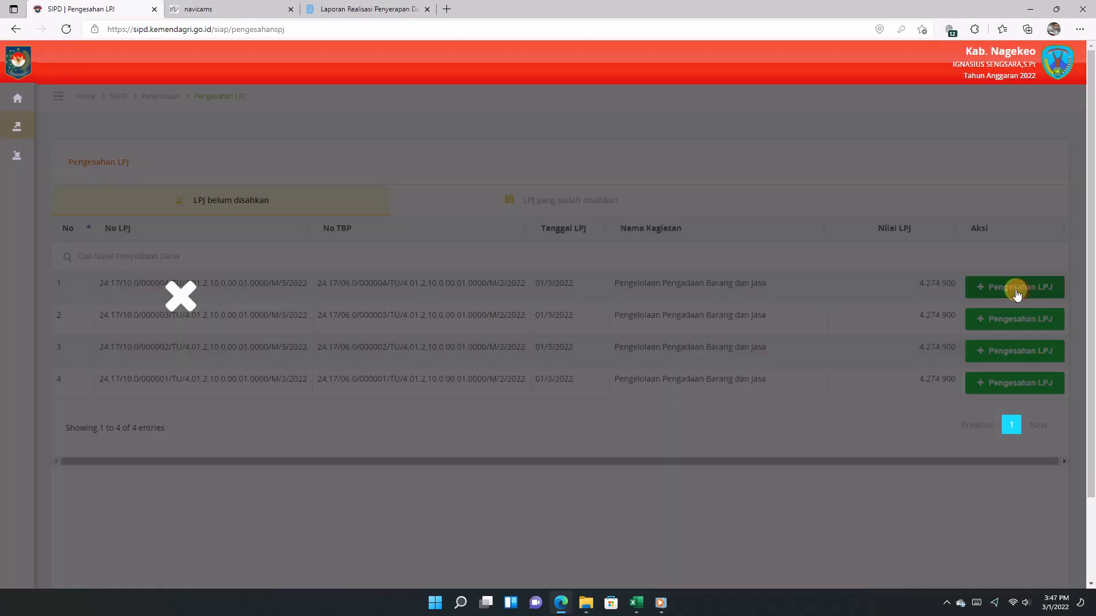
Approve LPJs 000004 and 000003, each with approval date 01/03/2022
{"action": "left_click", "coordinate": [1013, 286]}
{"action": "left_click", "coordinate": [696, 252]}
{"action": "left_click", "coordinate": [724, 311]}
{"action": "left_click", "coordinate": [1024, 290]}
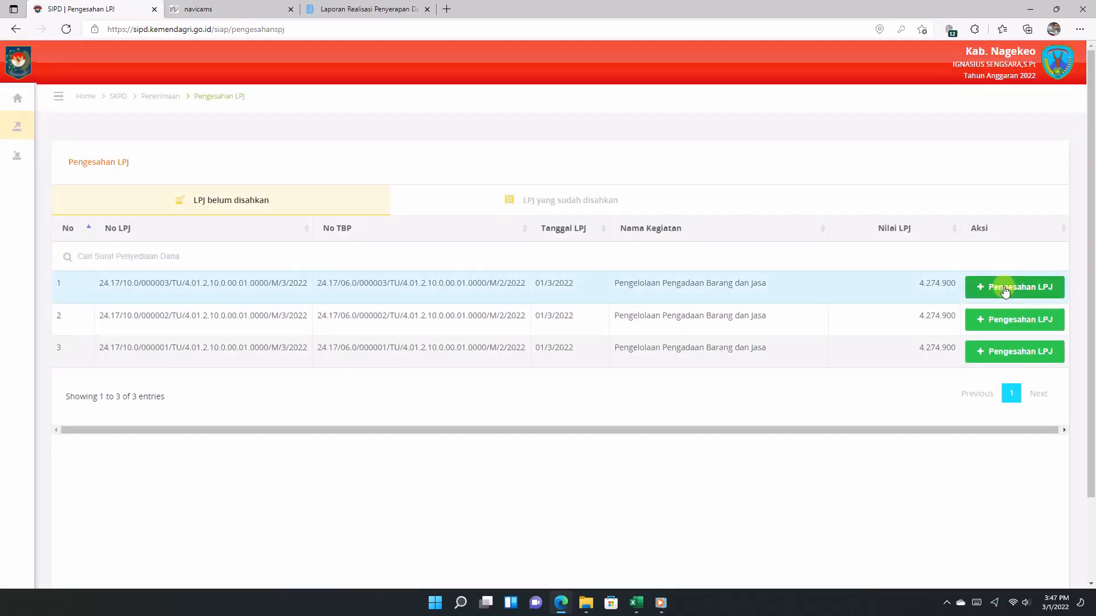
{"action": "left_click", "coordinate": [1012, 287]}
{"action": "left_click", "coordinate": [731, 252]}
{"action": "left_click", "coordinate": [724, 311]}
{"action": "left_click", "coordinate": [1022, 289]}
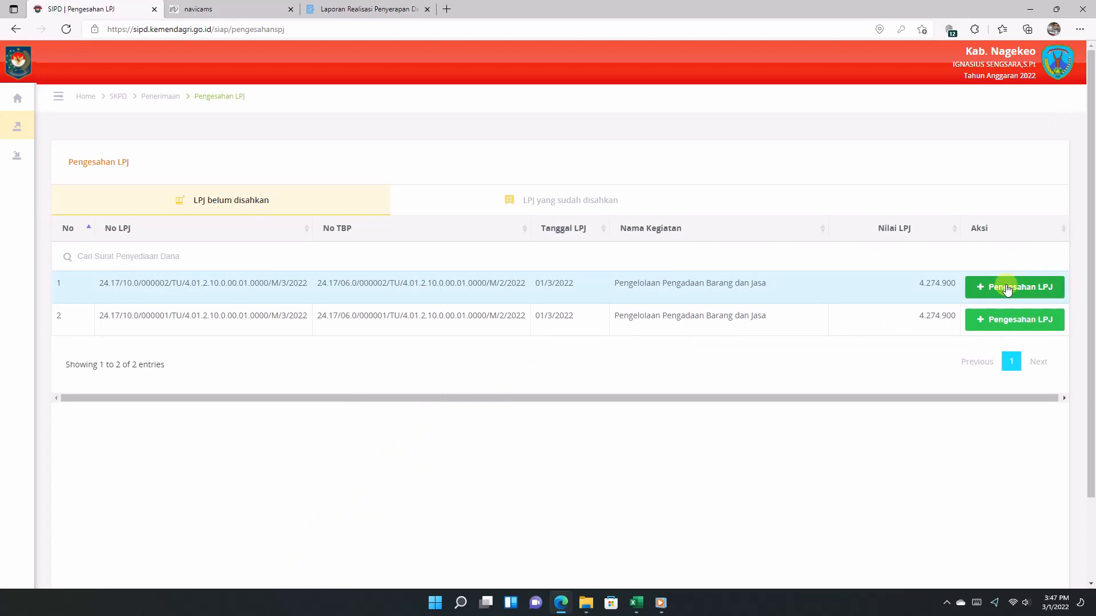
Approve the last two LPJs, 000002 and 000001, each with approval date 01/03/2022
{"action": "left_click", "coordinate": [1013, 287]}
{"action": "left_click", "coordinate": [731, 252]}
{"action": "left_click", "coordinate": [725, 311]}
{"action": "left_click", "coordinate": [1037, 289]}
{"action": "left_click", "coordinate": [1015, 286]}
{"action": "left_click", "coordinate": [731, 252]}
{"action": "left_click", "coordinate": [723, 311]}
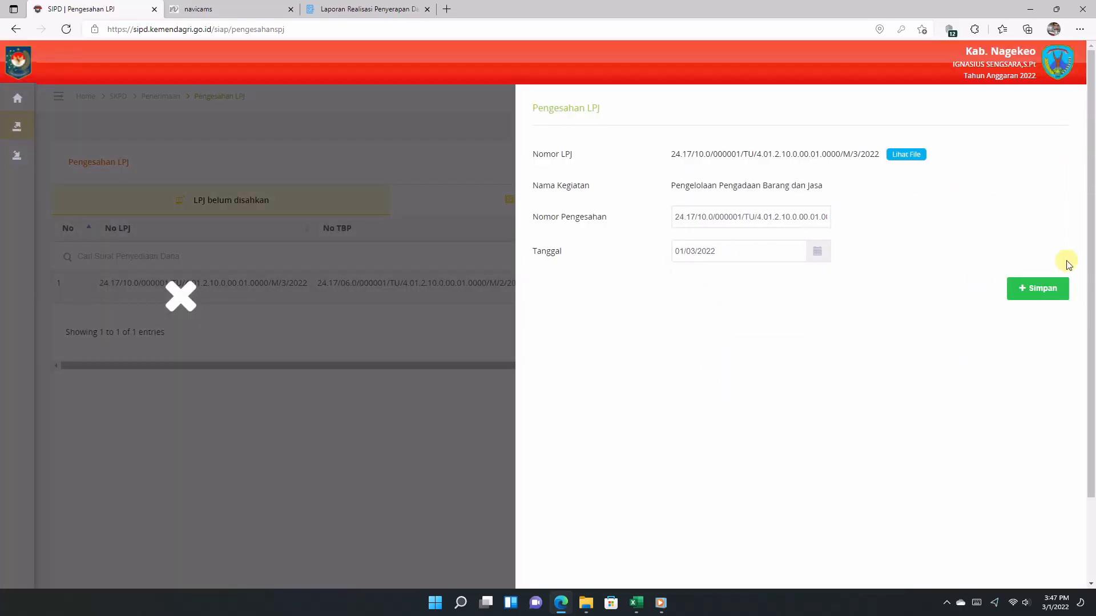
{"action": "left_click", "coordinate": [1030, 291]}
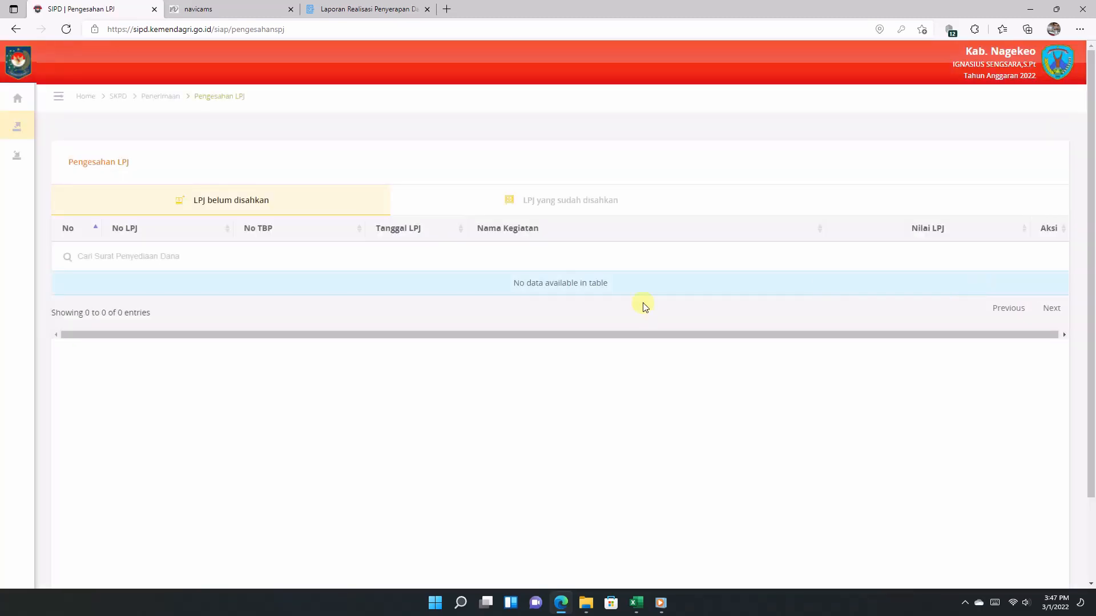
Examine the full list of approved LPJs and their approval dates, and return to the list of unapproved LPJs
{"action": "left_click", "coordinate": [548, 205]}
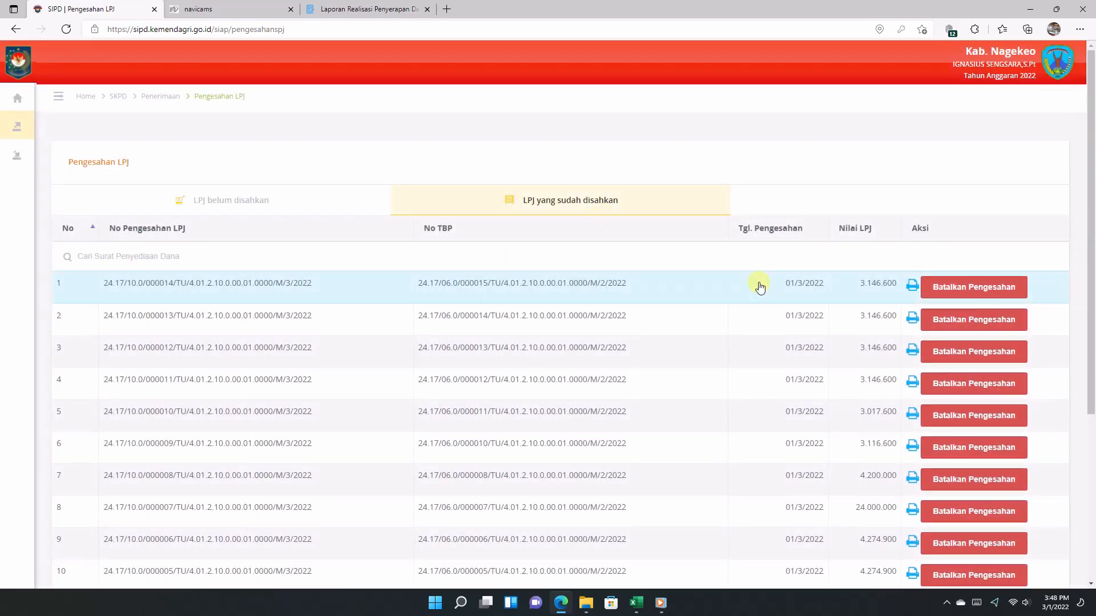
{"action": "scroll", "coordinate": [760, 287], "scroll_direction": "down", "scroll_amount": 4}
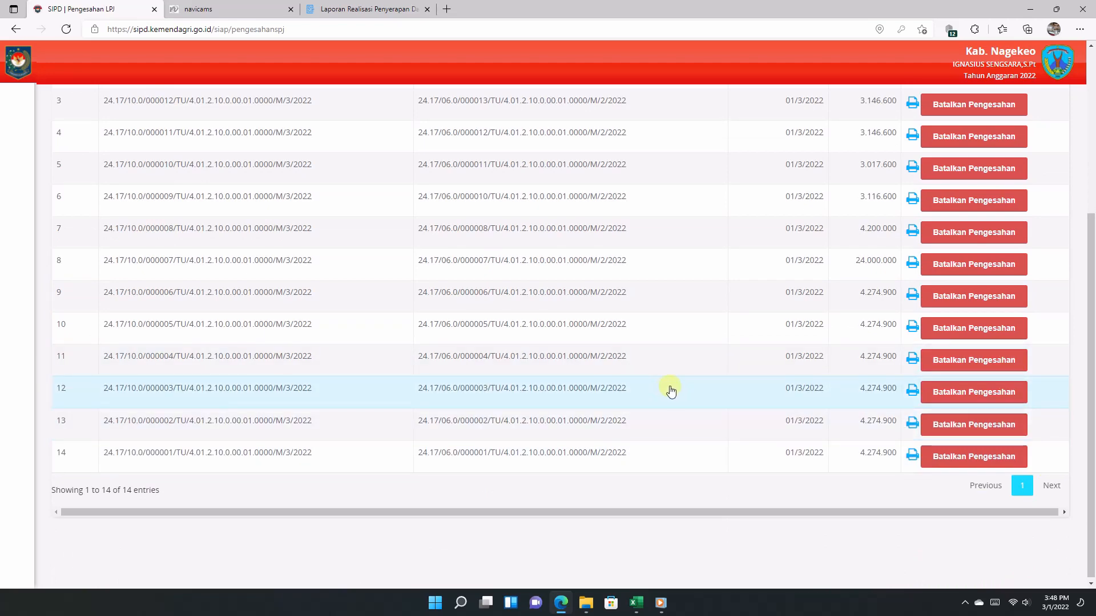
{"action": "scroll", "coordinate": [667, 391], "scroll_direction": "up", "scroll_amount": 4}
{"action": "scroll", "coordinate": [667, 391], "scroll_direction": "down", "scroll_amount": 4}
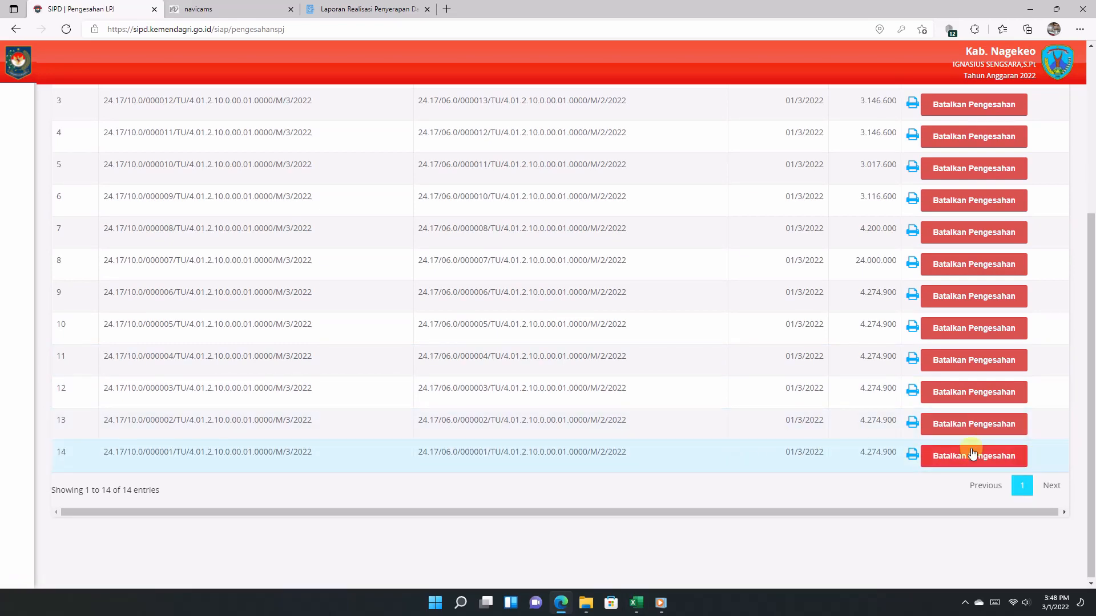
{"action": "scroll", "coordinate": [751, 371], "scroll_direction": "up", "scroll_amount": 4}
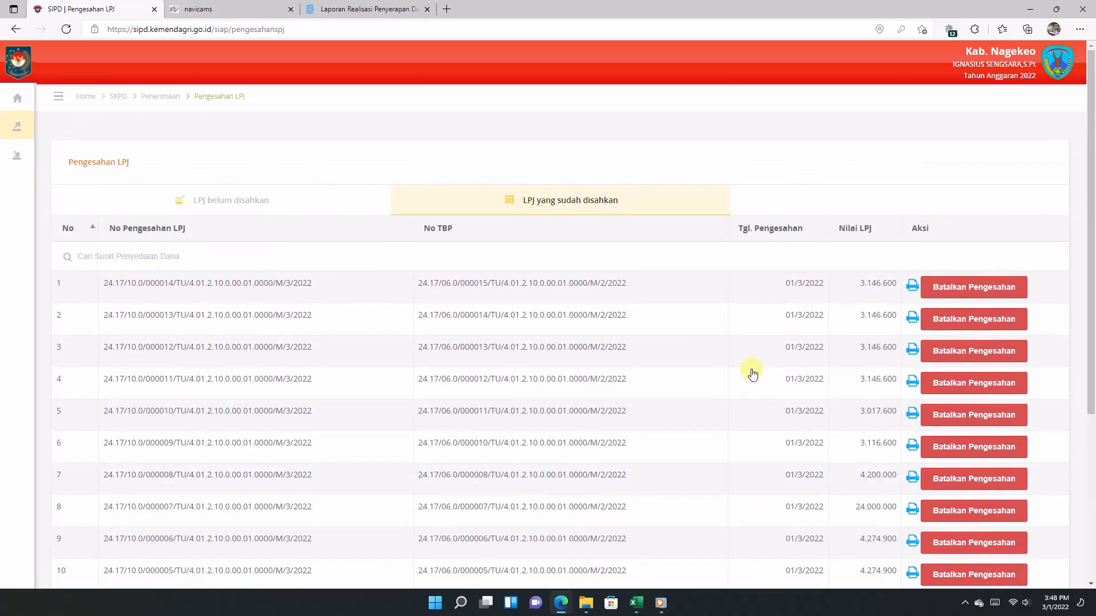
{"action": "scroll", "coordinate": [702, 372], "scroll_direction": "down", "scroll_amount": 2}
{"action": "scroll", "coordinate": [656, 372], "scroll_direction": "up", "scroll_amount": 2}
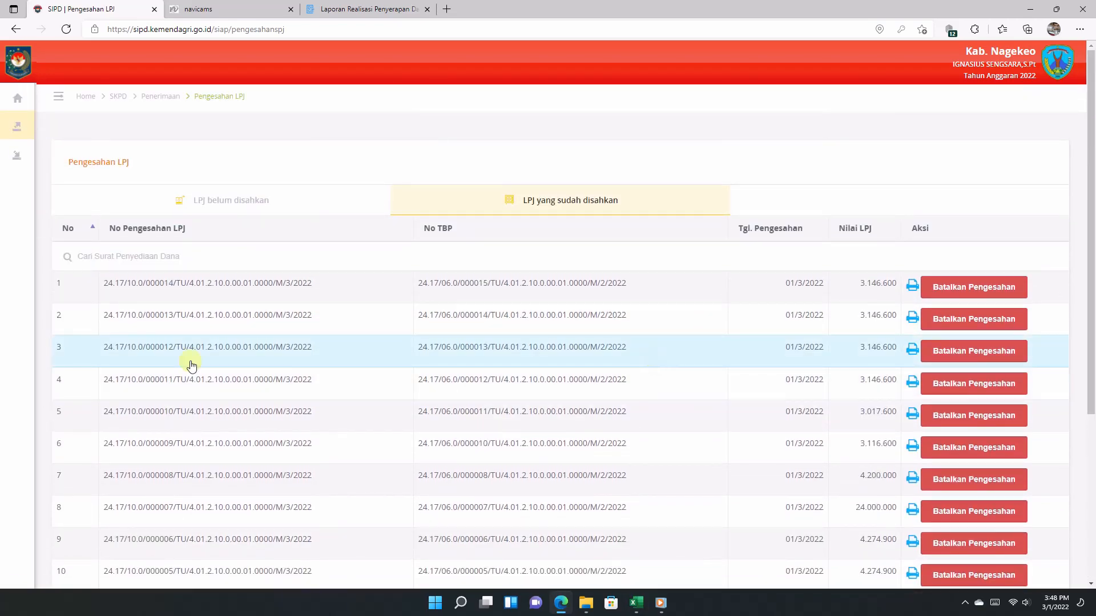
{"action": "left_click", "coordinate": [204, 202]}
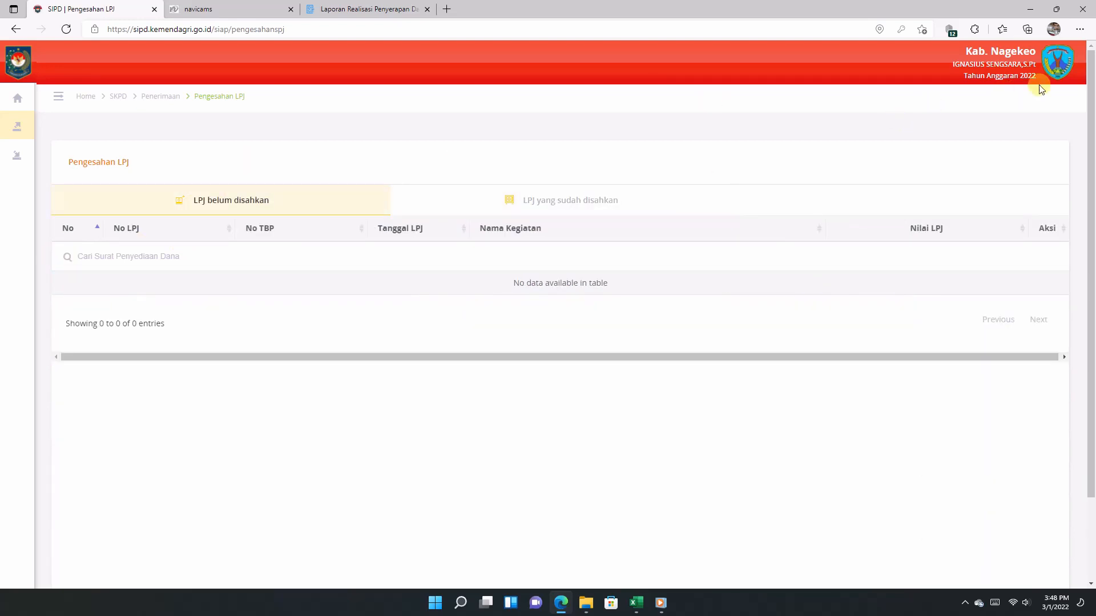
Log out of the KPA account and sign in with the saved login of the assistant treasurer (BPP) account
{"action": "left_click", "coordinate": [1007, 147]}
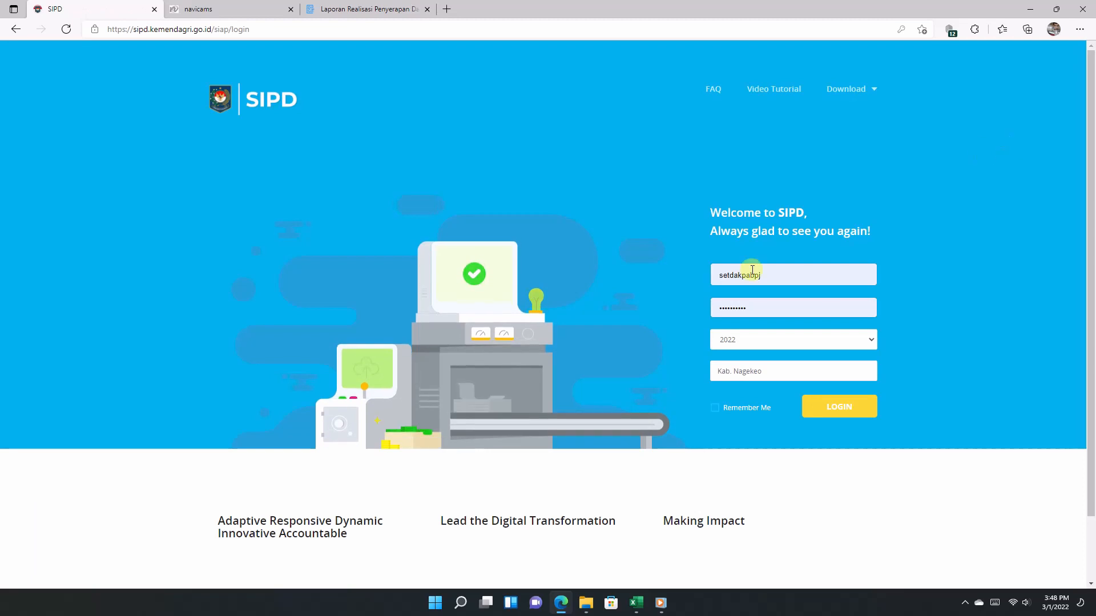
{"action": "double_click", "coordinate": [762, 275]}
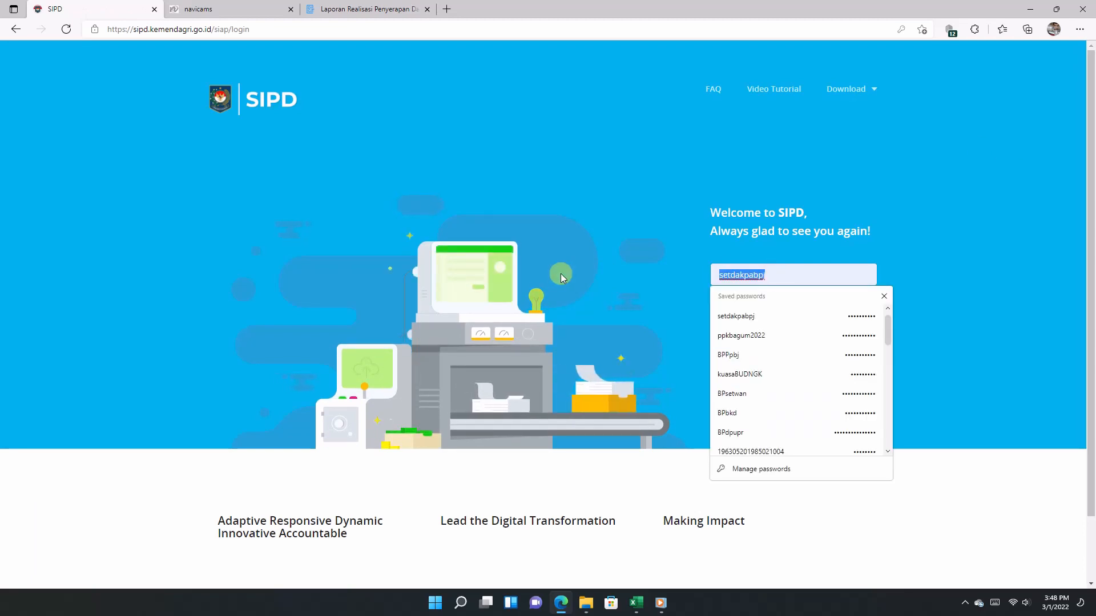
{"action": "left_click", "coordinate": [736, 354]}
{"action": "left_click", "coordinate": [836, 408]}
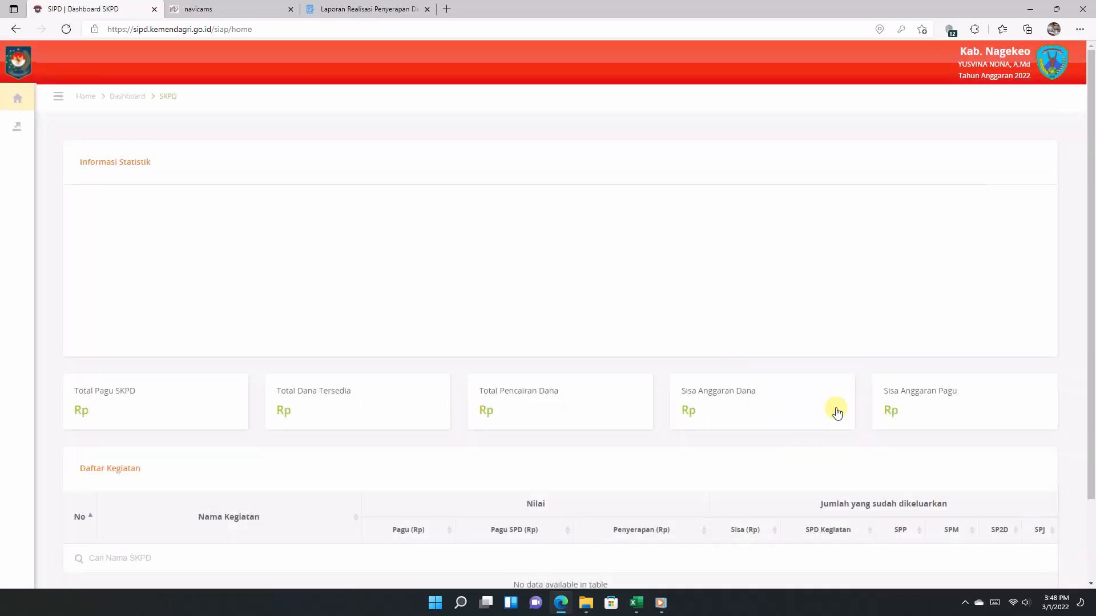
Open Pembuatan SPJ under Penatausahaan Pengeluaran and start a new SPJ
{"action": "left_click", "coordinate": [37, 140]}
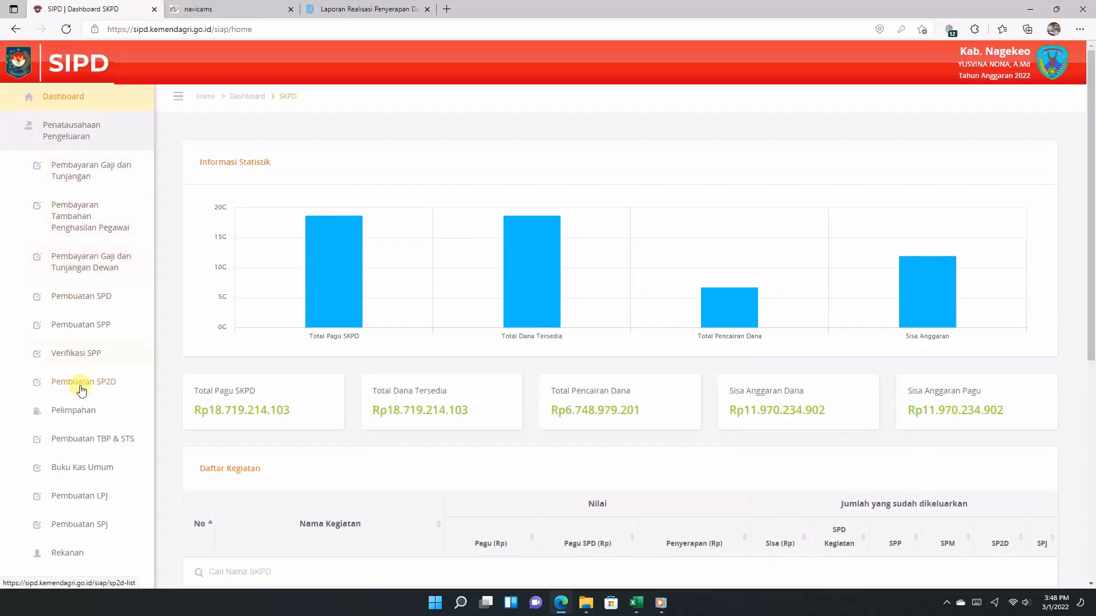
{"action": "left_click", "coordinate": [72, 525]}
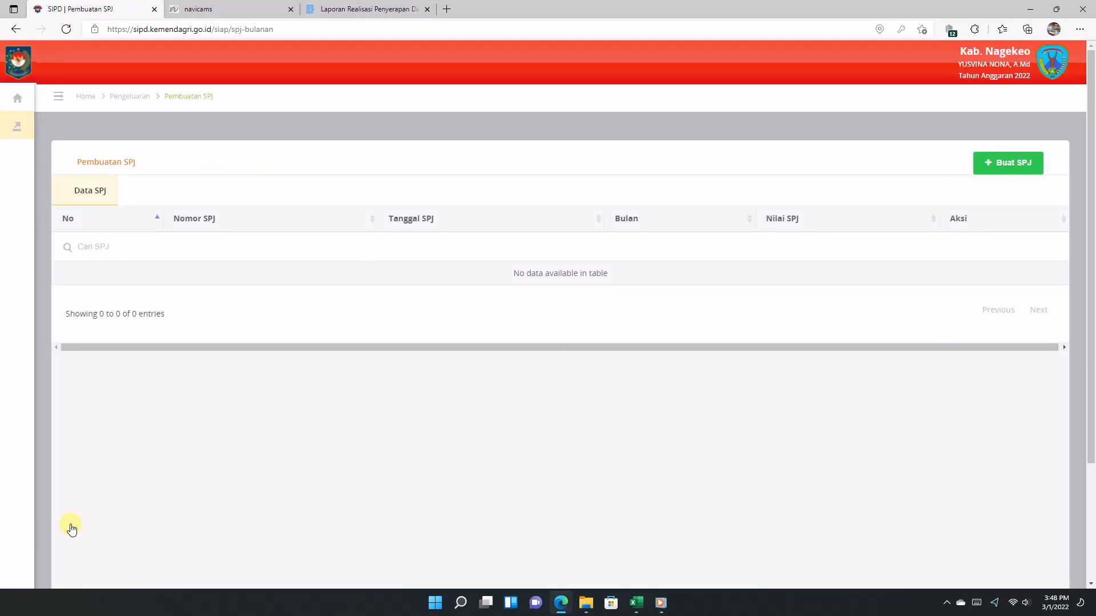
{"action": "left_click", "coordinate": [1003, 163]}
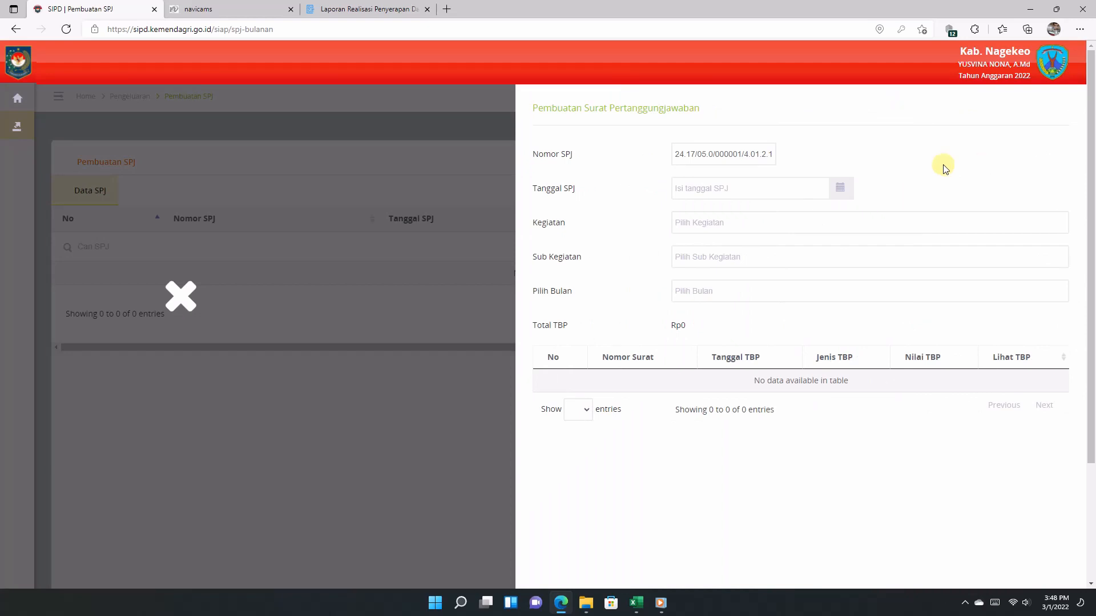
Set SPJ date 01/03/2022, Kegiatan 4.01.03.2.03 - Pengelolaan Pengadaan Barang dan Jasa and Sub Kegiatan 4.01.03.2.03.03 - Pembinaan dan Advokasi Pengadaan Barang dan Jasa
{"action": "left_click", "coordinate": [699, 185]}
{"action": "left_click", "coordinate": [726, 252]}
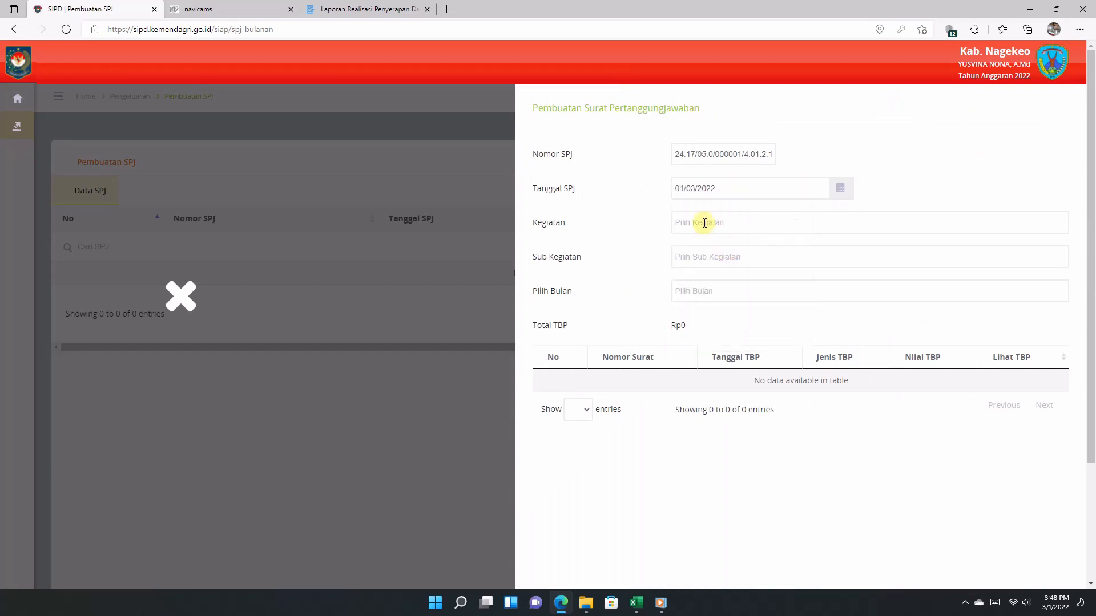
{"action": "left_click", "coordinate": [705, 223]}
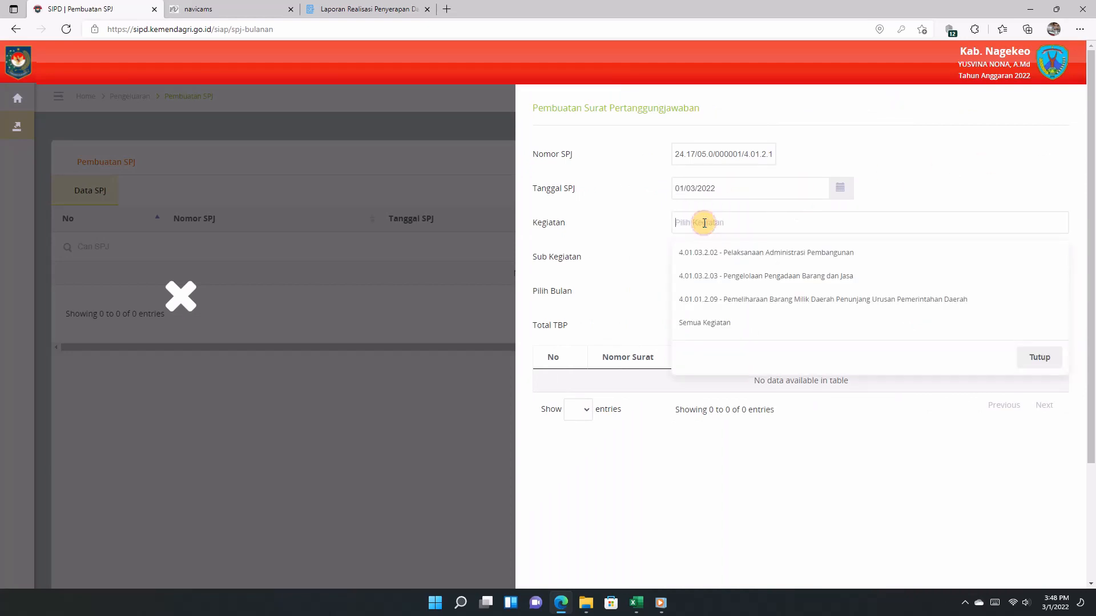
{"action": "left_click", "coordinate": [726, 282]}
{"action": "left_click", "coordinate": [722, 257]}
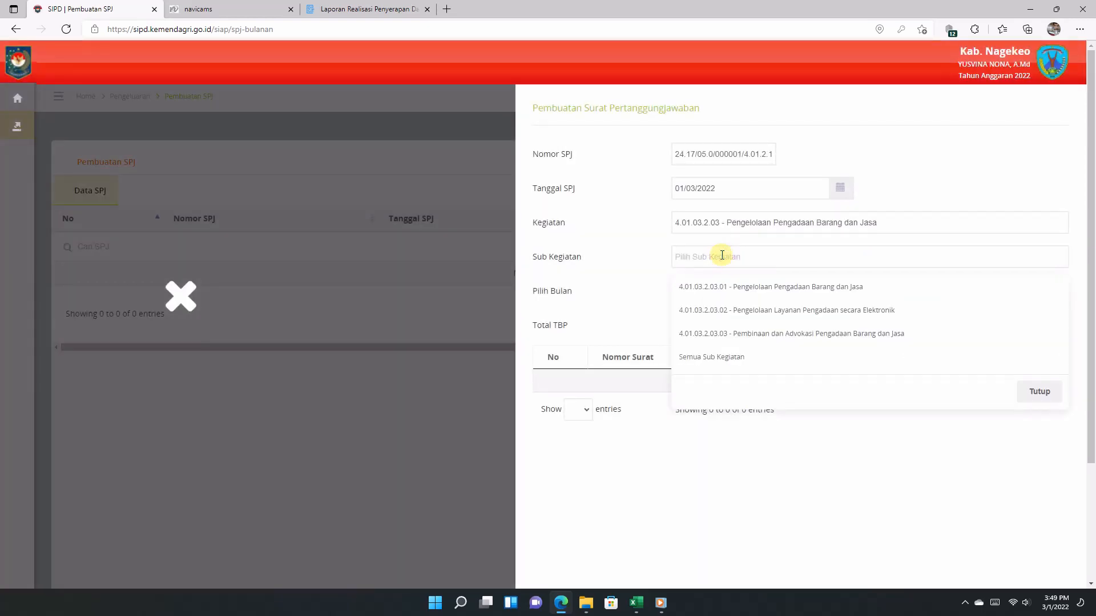
{"action": "left_click", "coordinate": [740, 334]}
Try Maret as the month of the SPJ and check the TBP list for it
{"action": "left_click", "coordinate": [721, 286]}
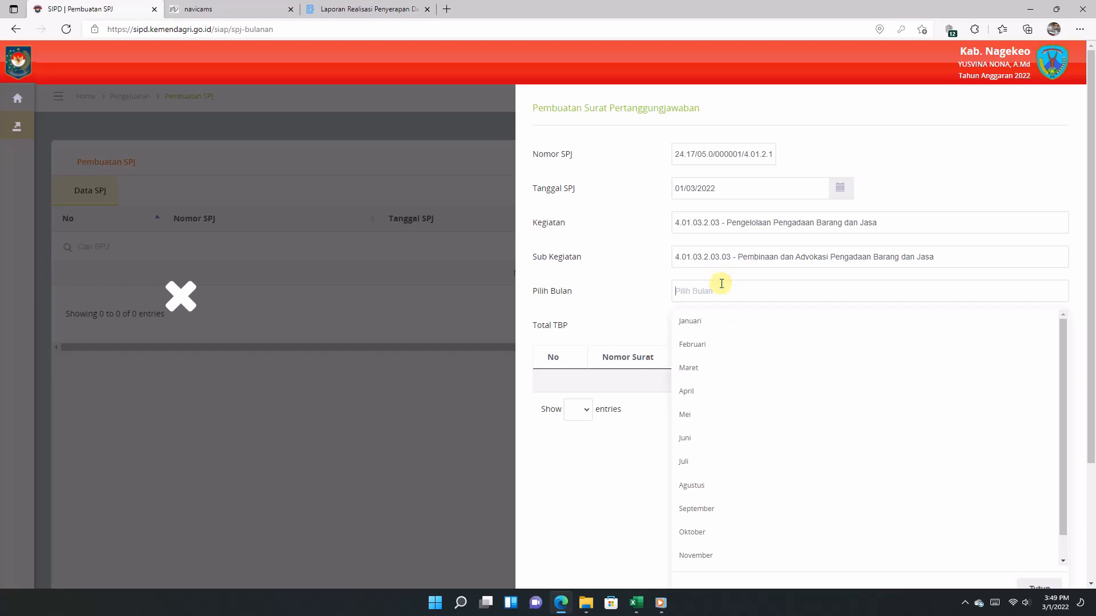
{"action": "left_click", "coordinate": [704, 371]}
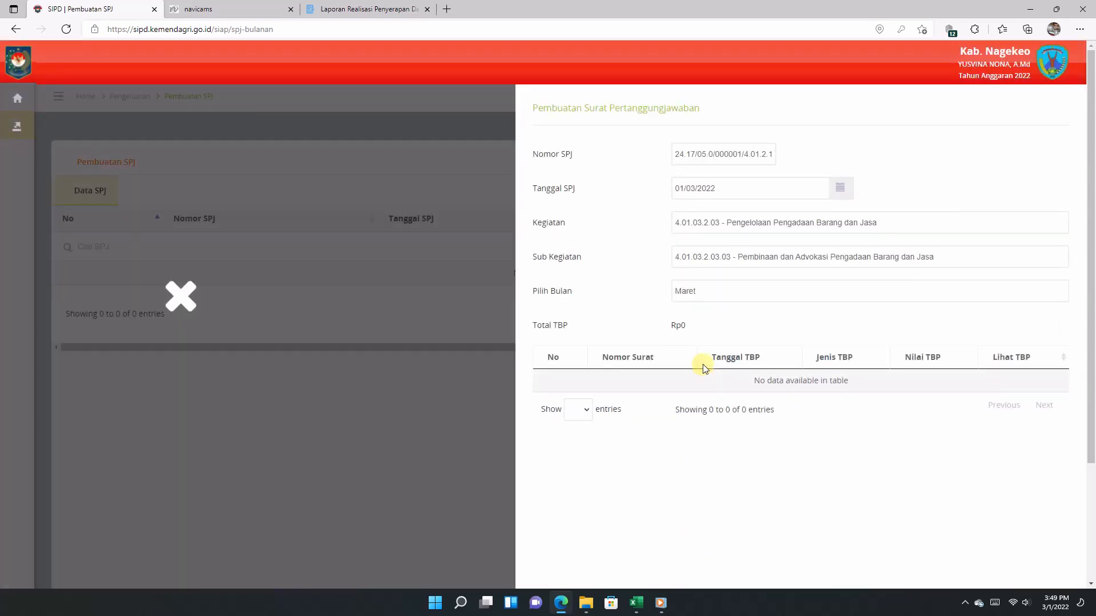
{"action": "scroll", "coordinate": [704, 371], "scroll_direction": "down", "scroll_amount": 3}
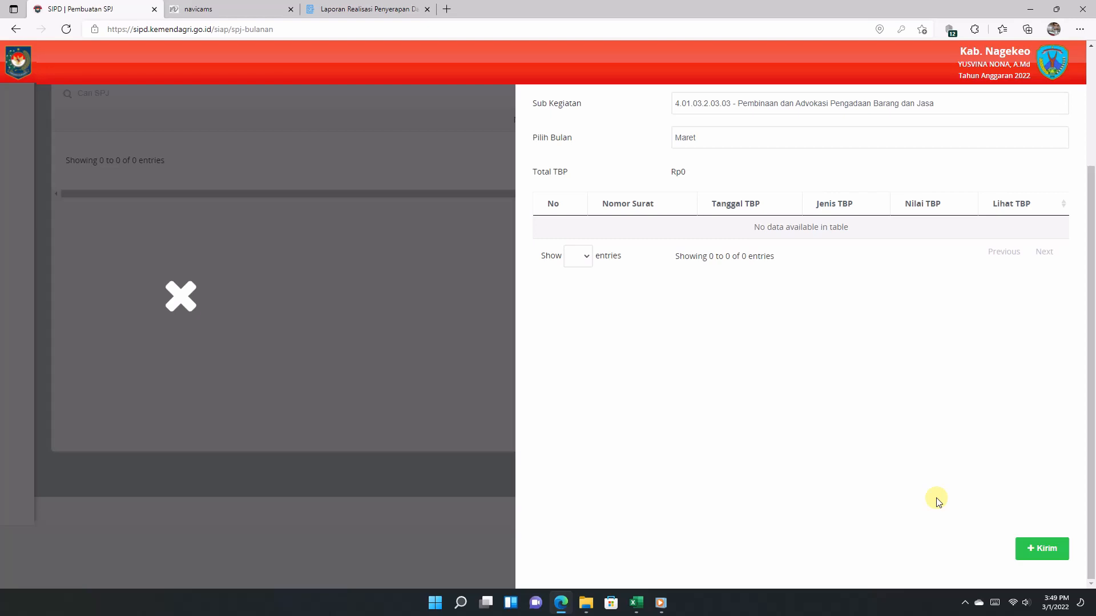
{"action": "scroll", "coordinate": [1048, 350], "scroll_direction": "up", "scroll_amount": 3}
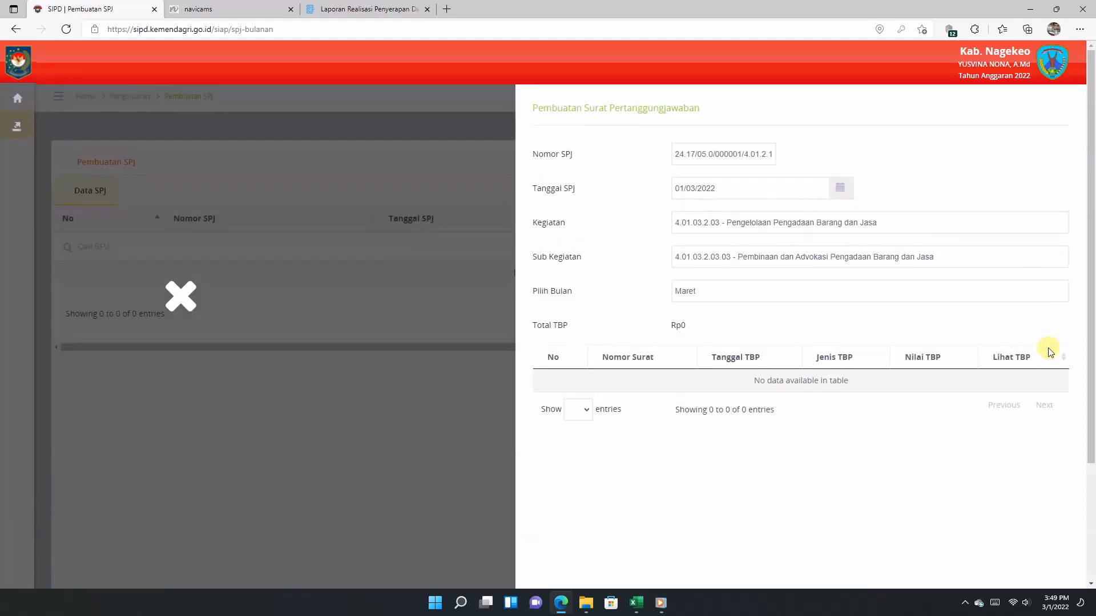
Set the SPJ month to Februari and review the listed TBPs on both pages and the Total TBP
{"action": "left_click", "coordinate": [778, 288]}
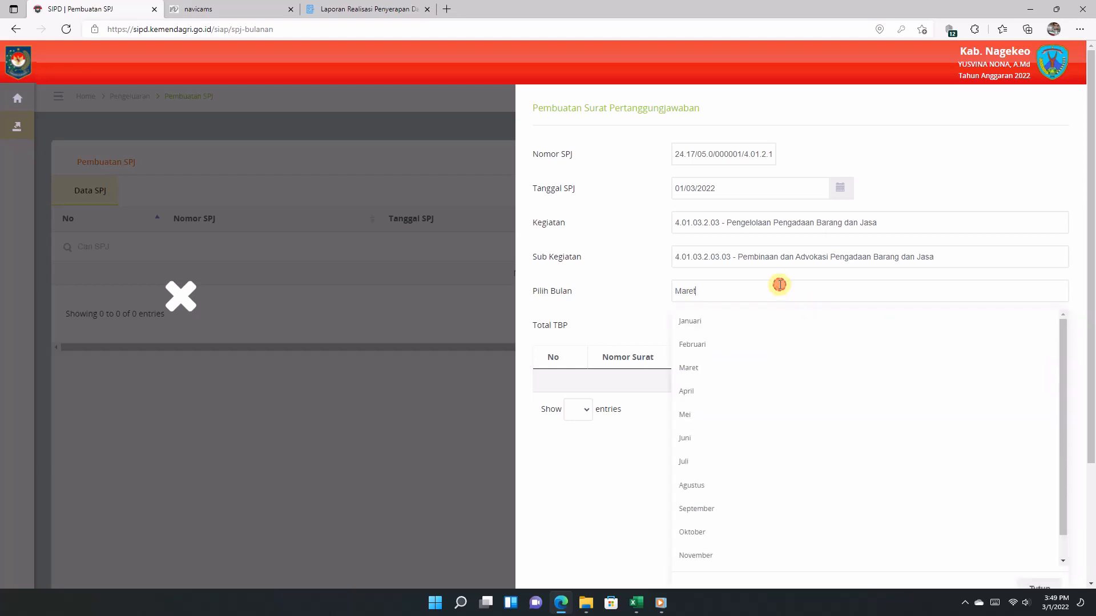
{"action": "left_click", "coordinate": [711, 348]}
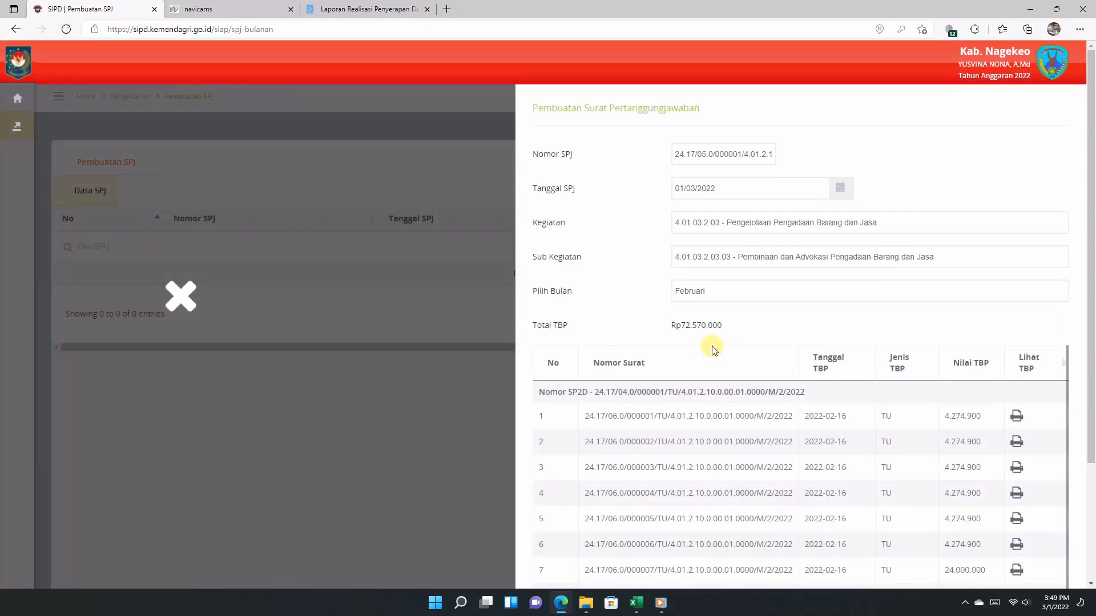
{"action": "scroll", "coordinate": [713, 349], "scroll_direction": "down", "scroll_amount": 1}
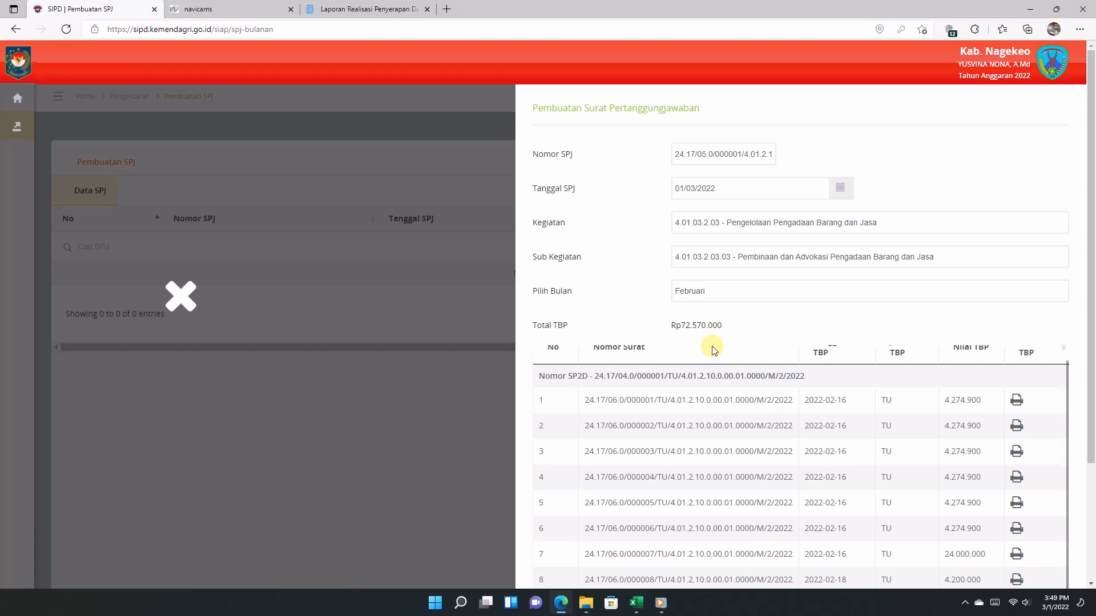
{"action": "left_click_drag", "start_coordinate": [1090, 332], "coordinate": [1092, 445]}
{"action": "left_click", "coordinate": [1017, 509]}
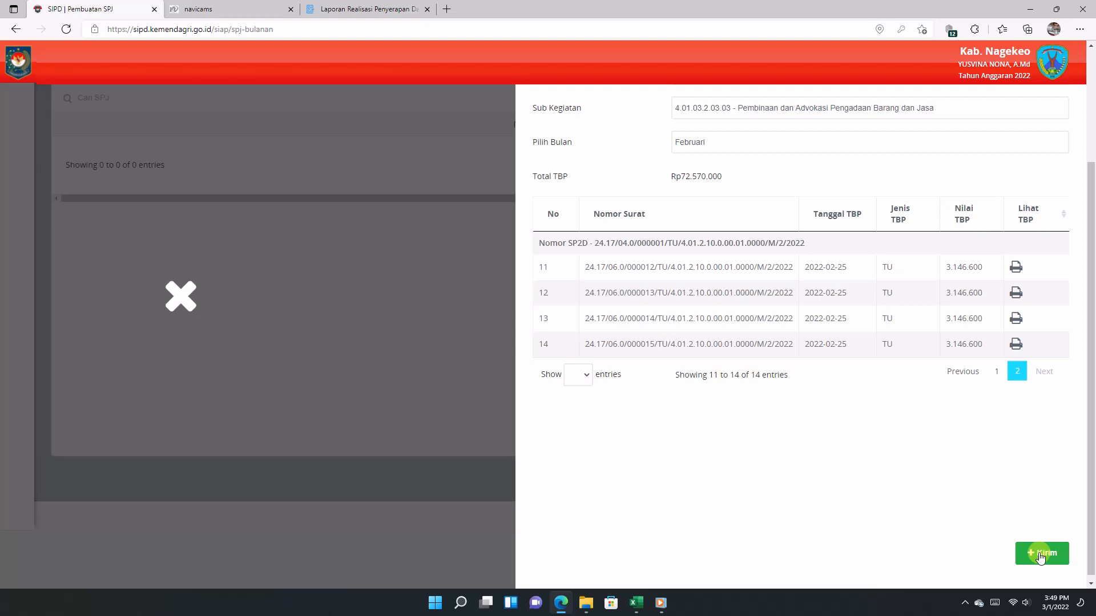
{"action": "scroll", "coordinate": [768, 400], "scroll_direction": "up", "scroll_amount": 3}
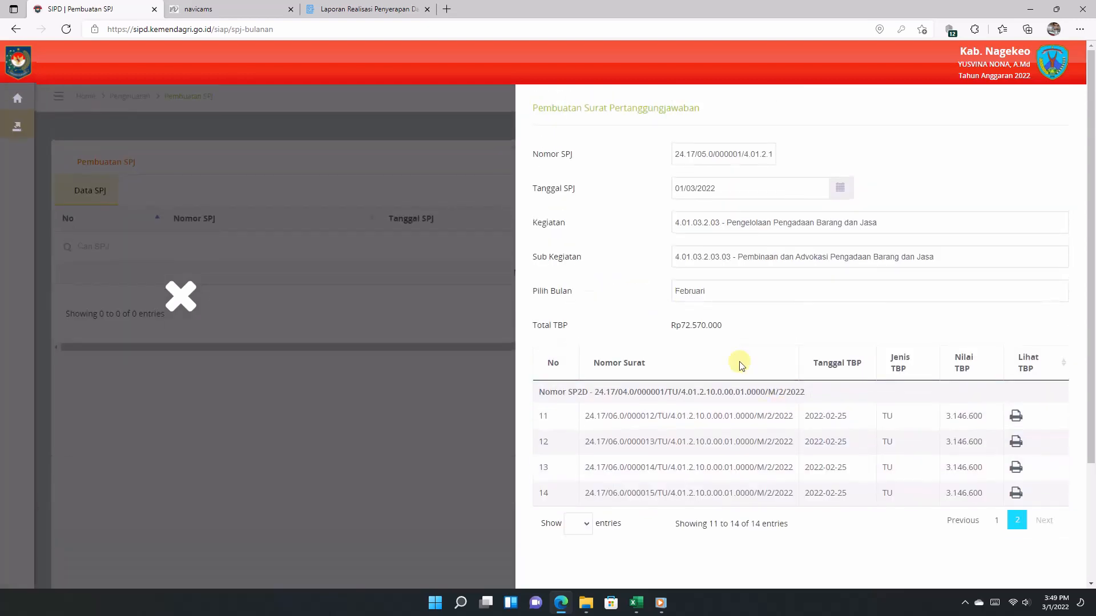
{"action": "left_click_drag", "start_coordinate": [664, 325], "coordinate": [759, 320]}
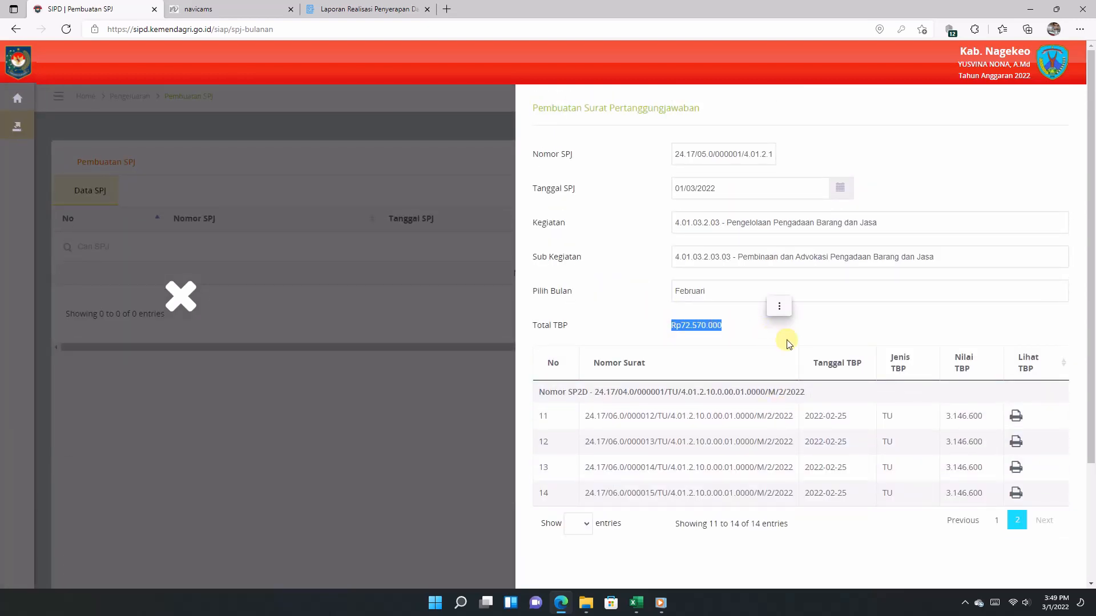
{"action": "left_click", "coordinate": [705, 329]}
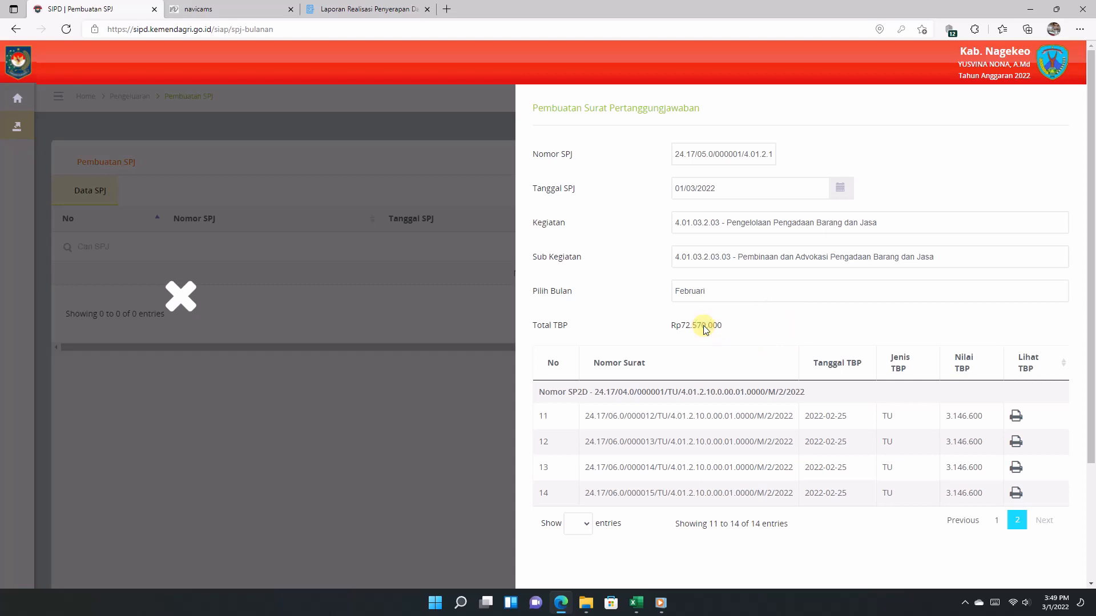
Submit the completed SPJ, acknowledge the save and open the printout of the new SPJ record
{"action": "scroll", "coordinate": [771, 371], "scroll_direction": "down", "scroll_amount": 3}
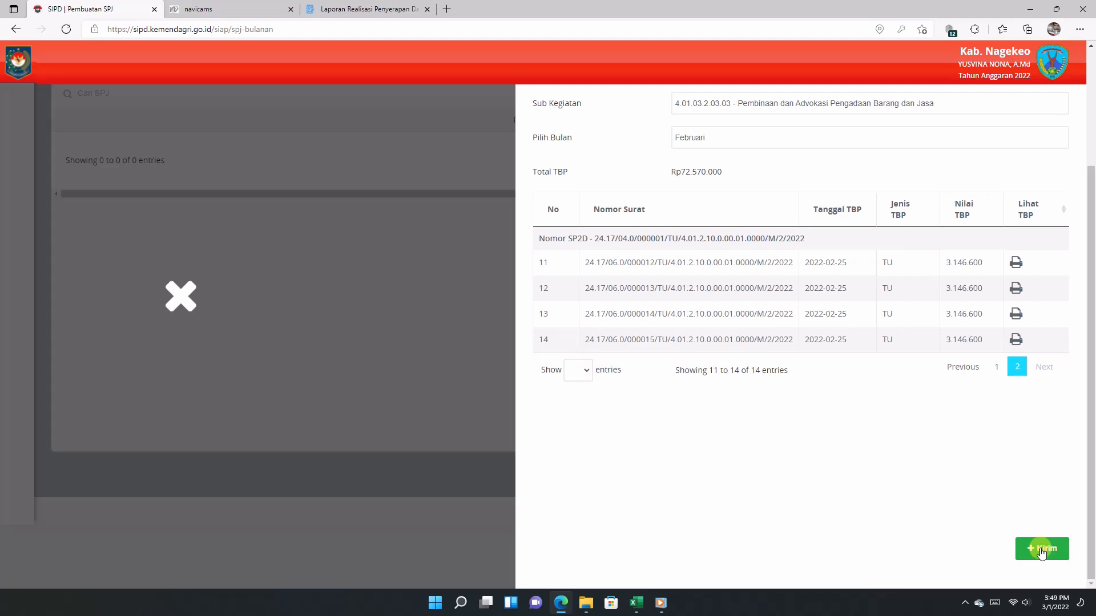
{"action": "left_click", "coordinate": [1040, 551]}
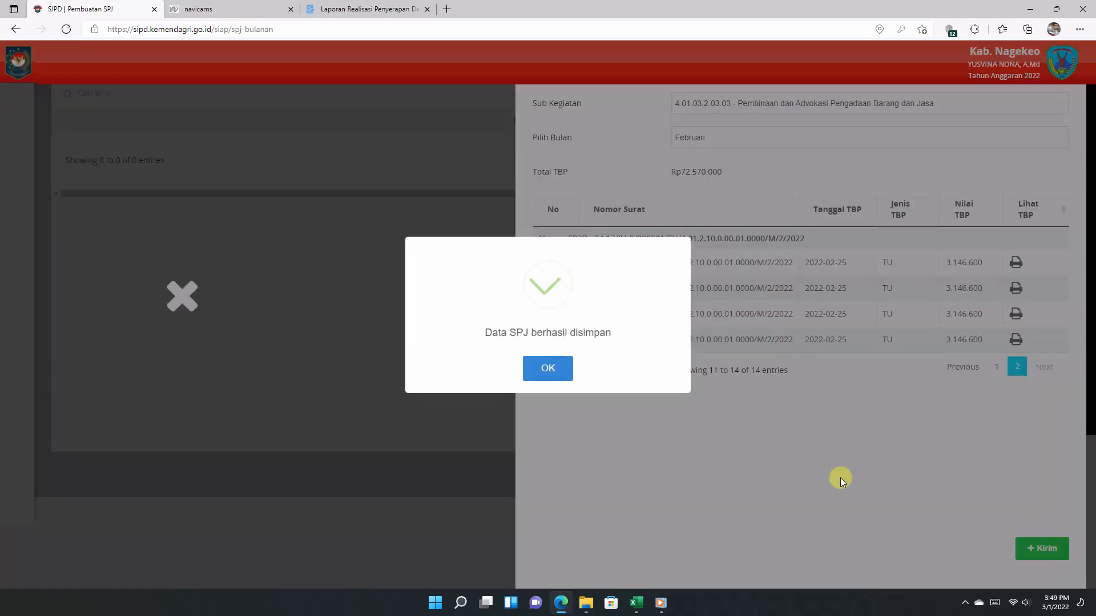
{"action": "left_click", "coordinate": [542, 370]}
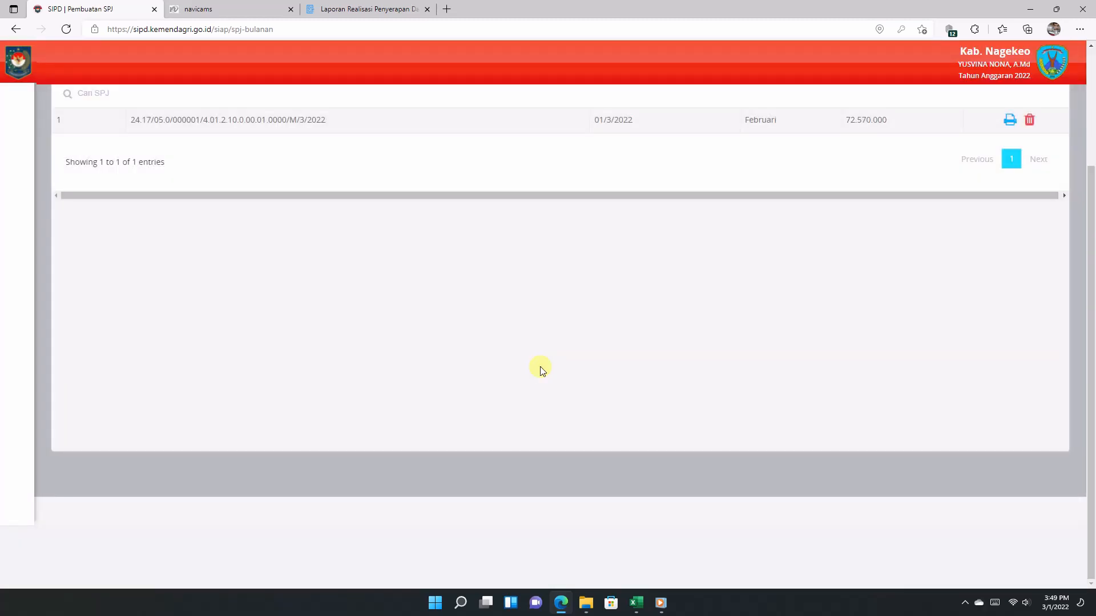
{"action": "scroll", "coordinate": [540, 367], "scroll_direction": "up", "scroll_amount": 3}
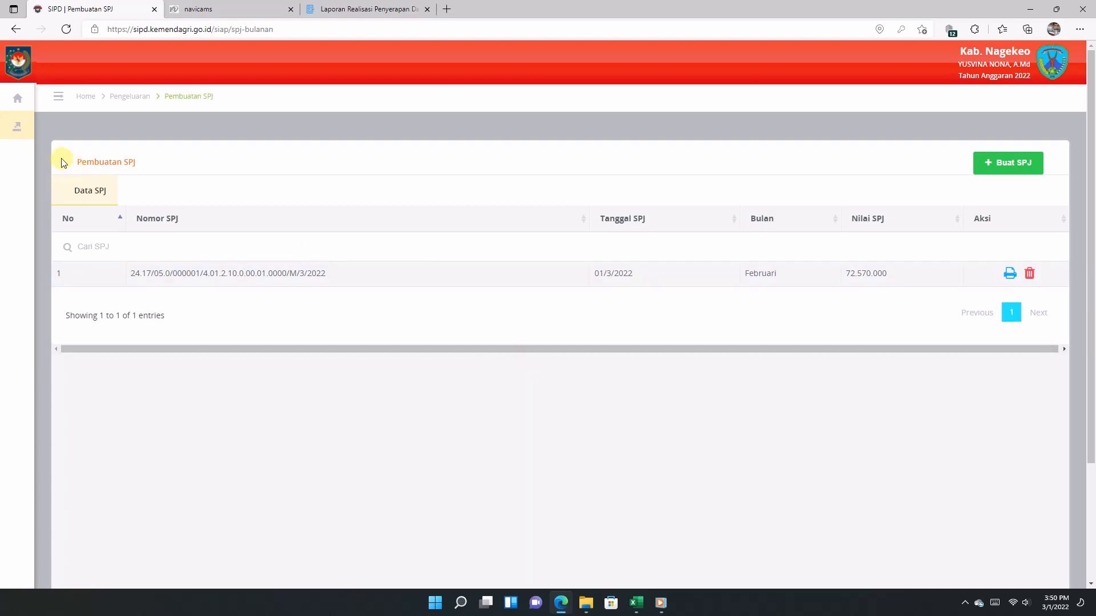
{"action": "left_click", "coordinate": [1008, 275]}
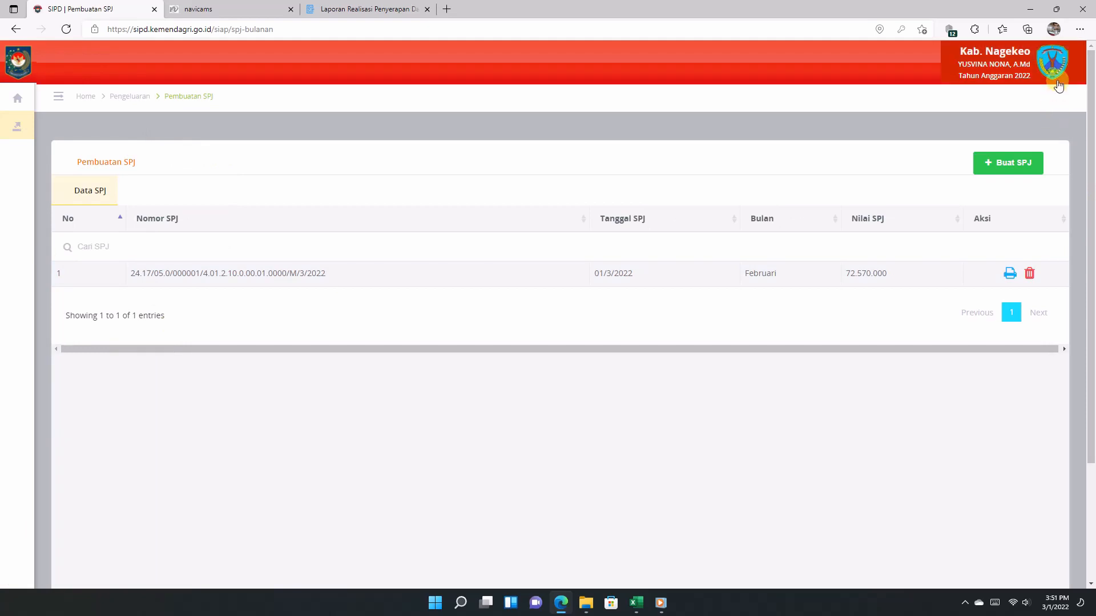
Log out of the assistant treasurer account and sign in with the saved username and password of the PPK account
{"action": "left_click", "coordinate": [1057, 85]}
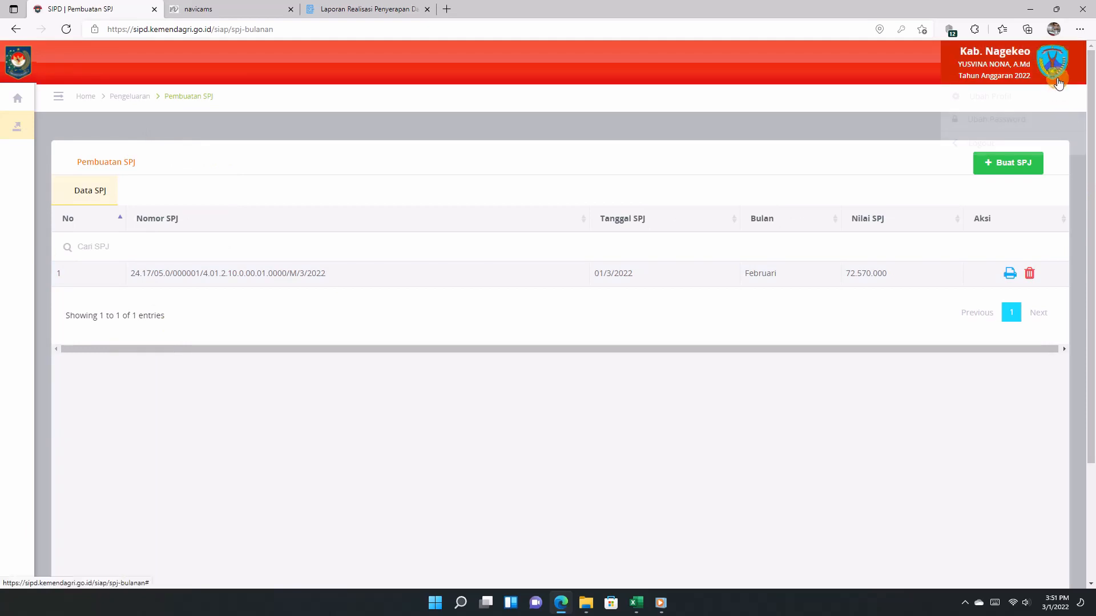
{"action": "left_click", "coordinate": [991, 147]}
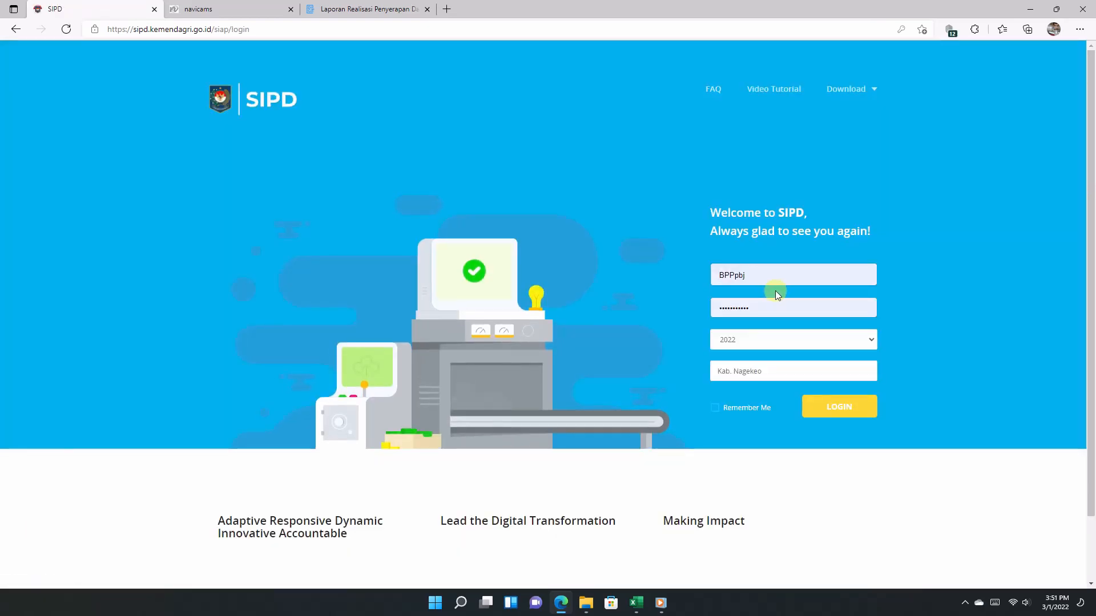
{"action": "left_click", "coordinate": [760, 268]}
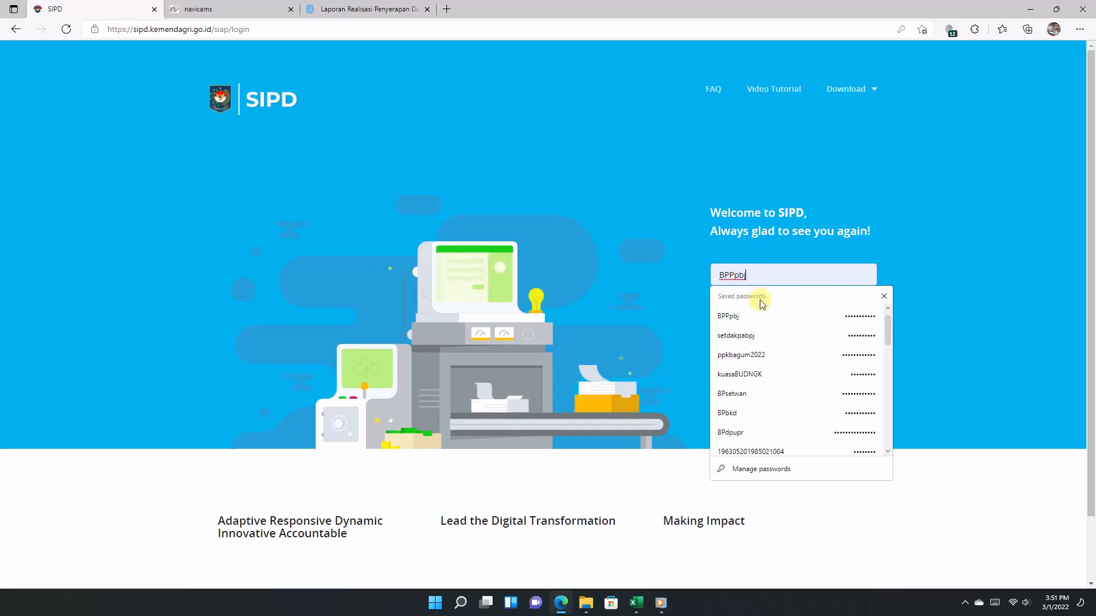
{"action": "left_click", "coordinate": [758, 355]}
{"action": "left_click", "coordinate": [830, 413]}
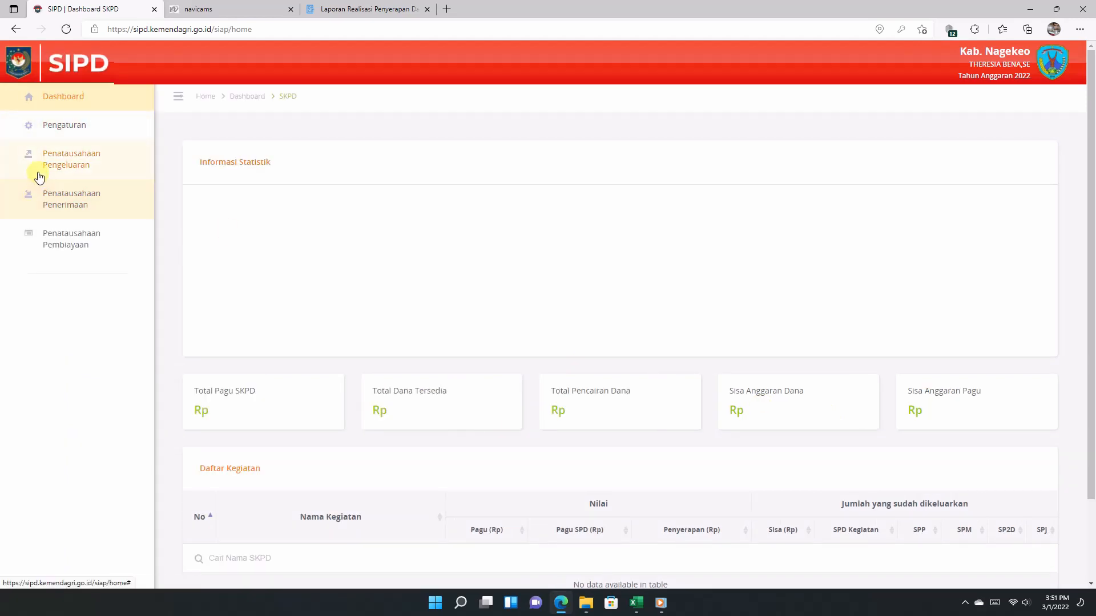
Open Verifikasi SPJ under Penatausahaan Pengeluaran and verify the pending SPJ with verification date 01/03/2022
{"action": "left_click", "coordinate": [38, 174]}
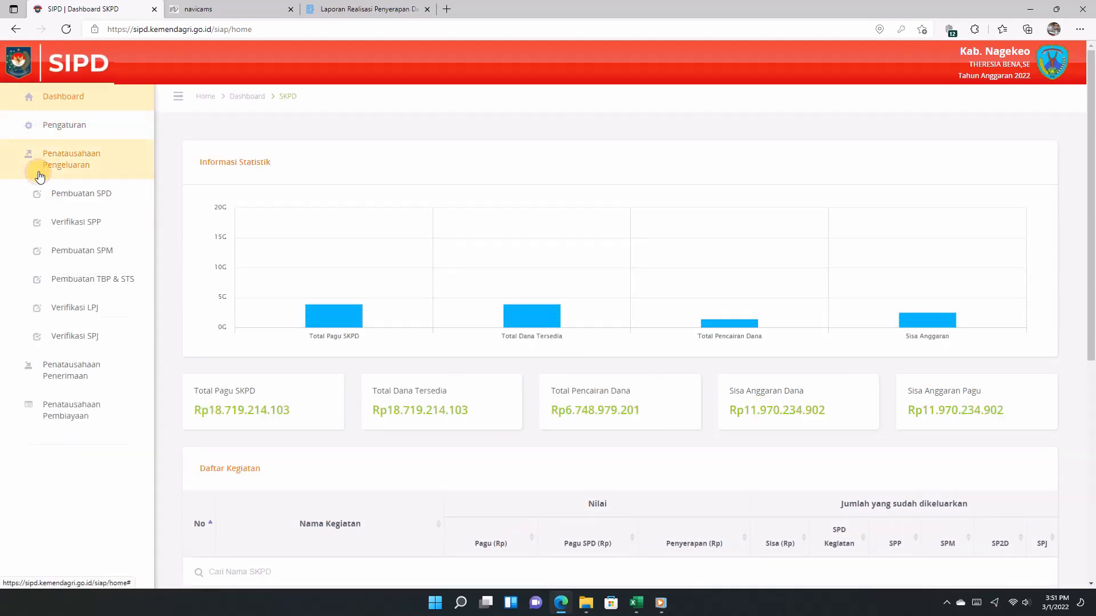
{"action": "left_click", "coordinate": [76, 338]}
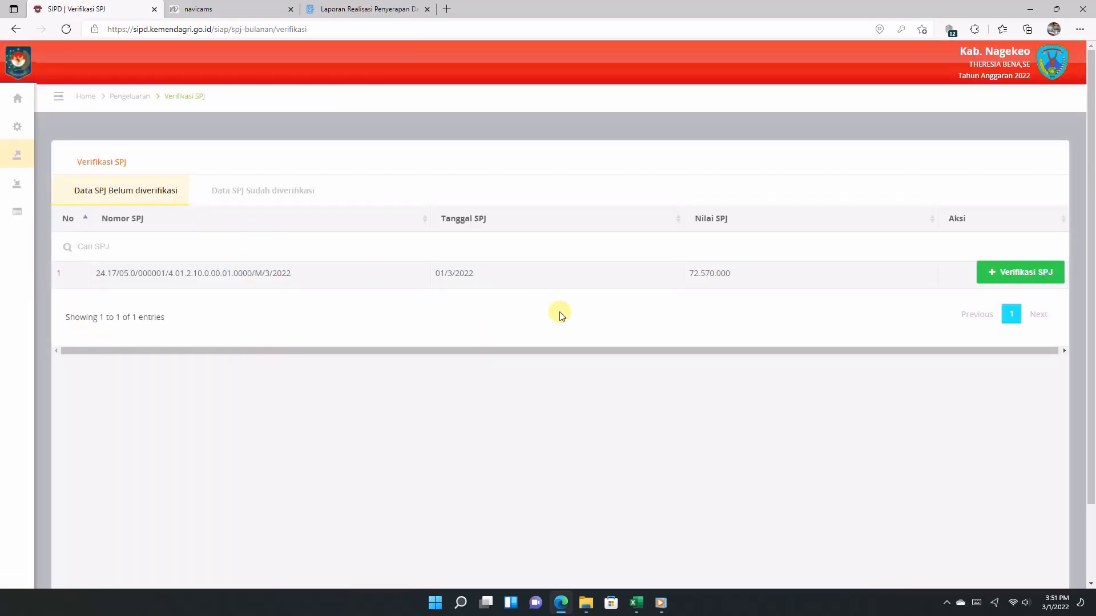
{"action": "left_click", "coordinate": [1000, 274]}
{"action": "left_click", "coordinate": [724, 217]}
{"action": "left_click", "coordinate": [723, 279]}
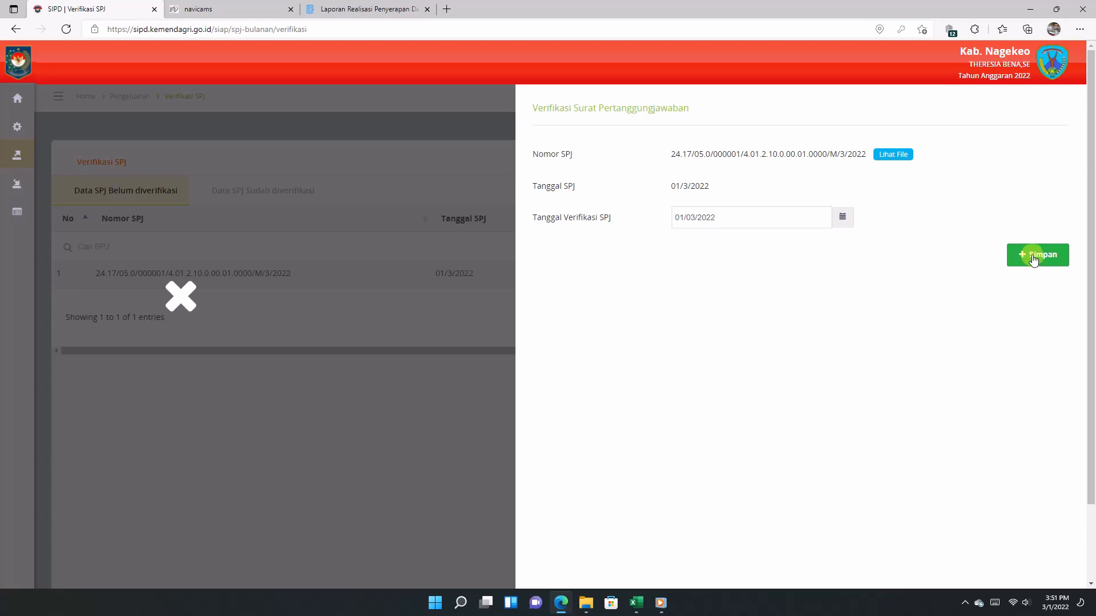
{"action": "left_click", "coordinate": [1033, 258]}
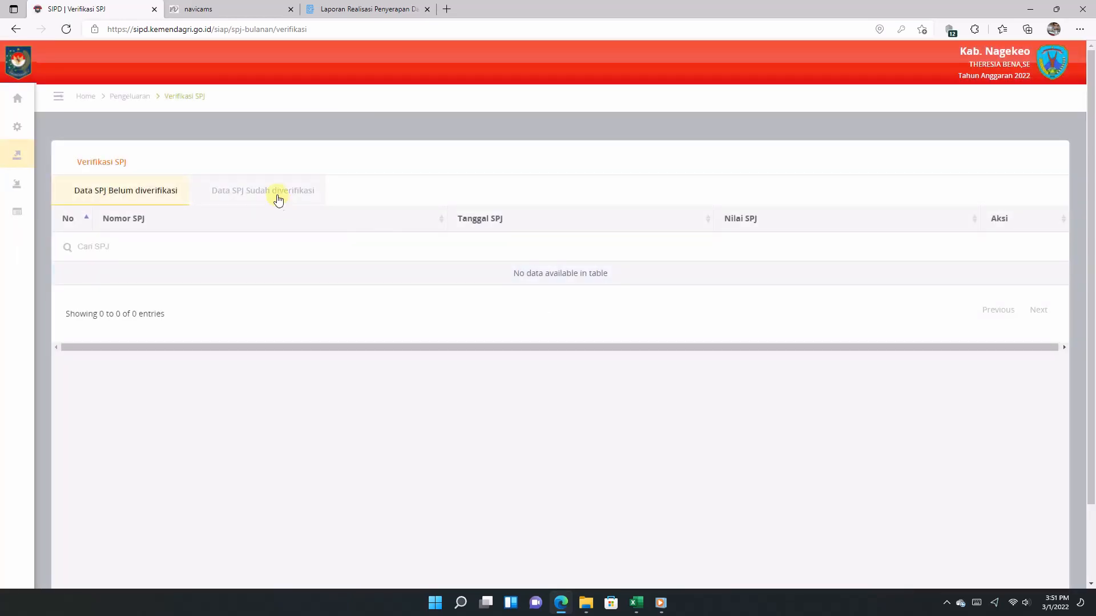
Examine the verified SPJ and its printed Laporan SPJ report, and close the report
{"action": "left_click", "coordinate": [278, 196]}
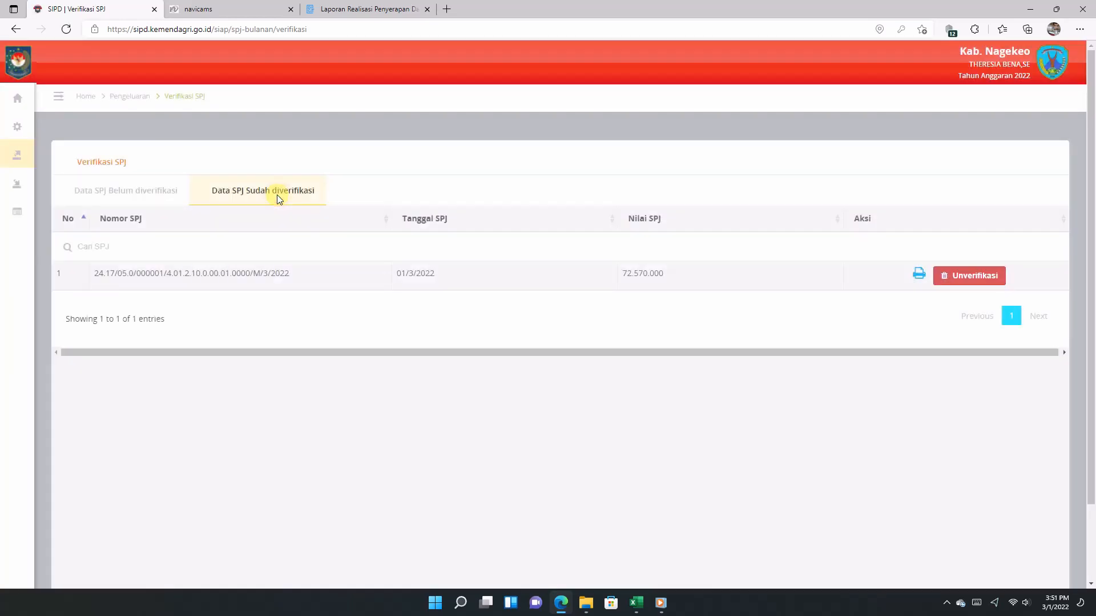
{"action": "left_click", "coordinate": [916, 274]}
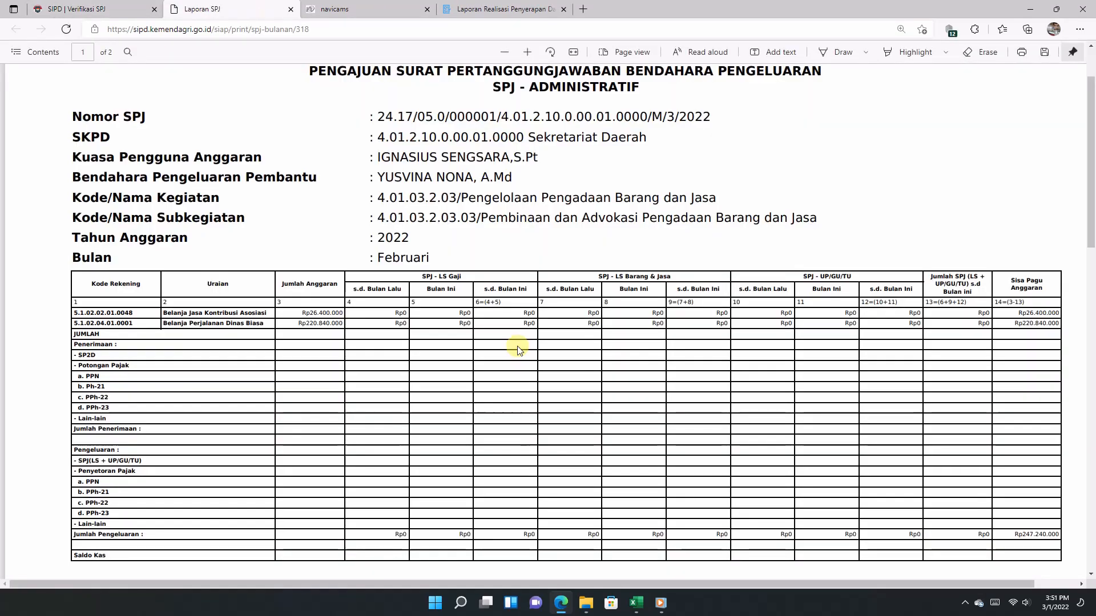
{"action": "left_click", "coordinate": [290, 9]}
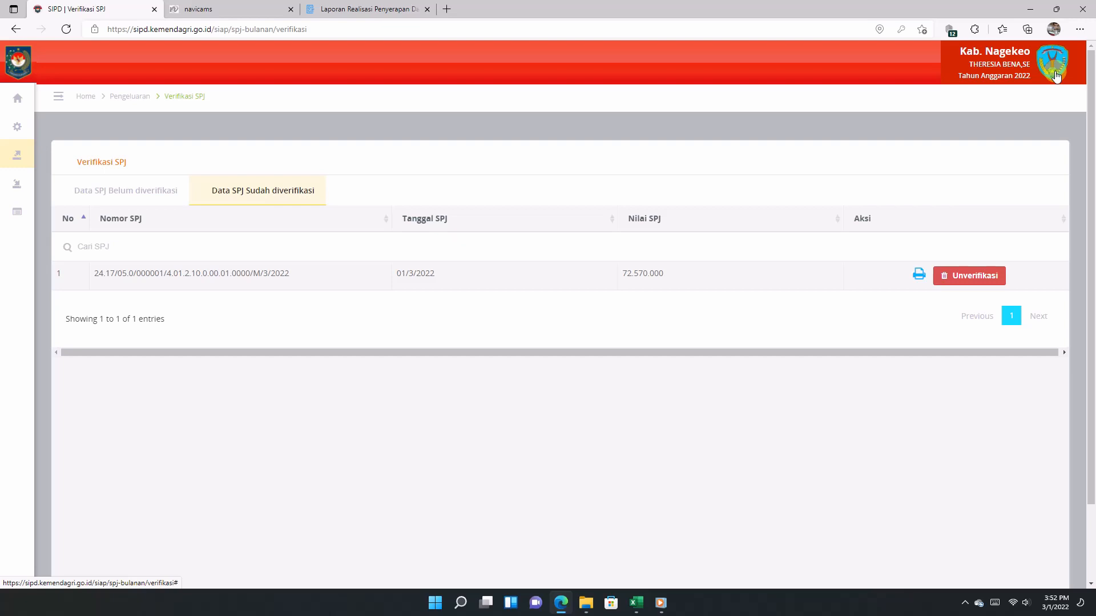
Log out of the PPK account
{"action": "left_click", "coordinate": [1056, 76]}
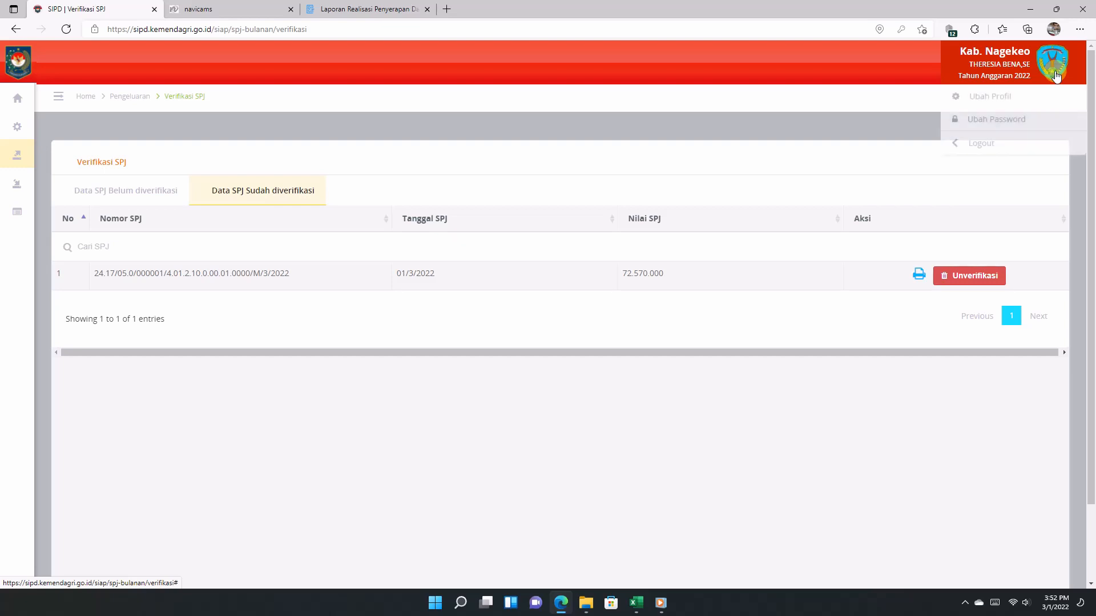
{"action": "left_click", "coordinate": [1003, 144]}
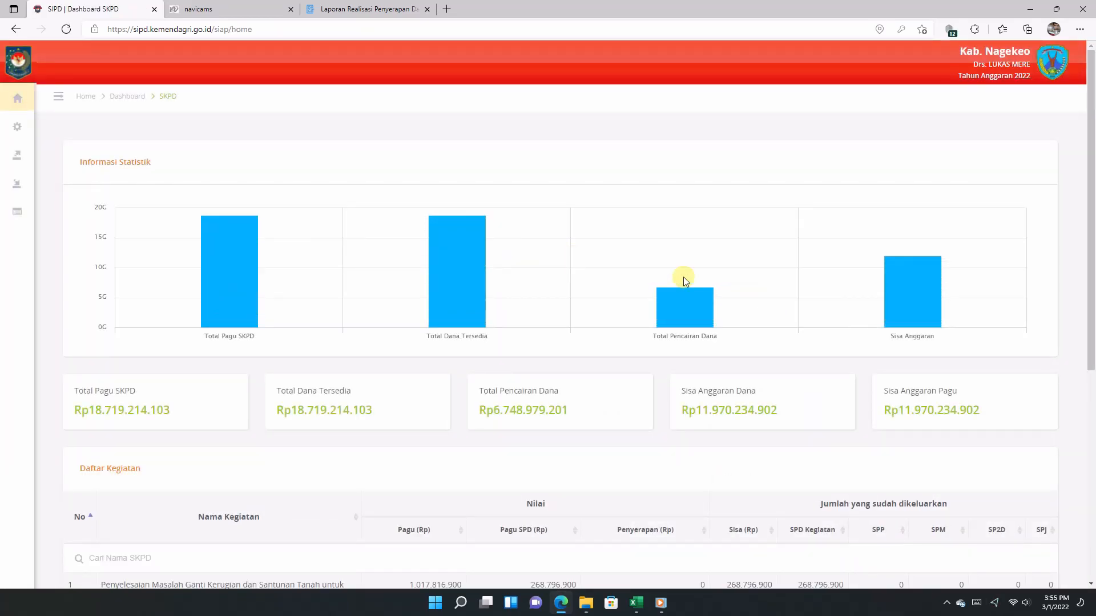
Open Pengesahan SPJ under Penatausahaan Pengeluaran and approve the pending SPJ with approval date 01/03/2022
{"action": "mouse_move", "coordinate": [5, 115]}
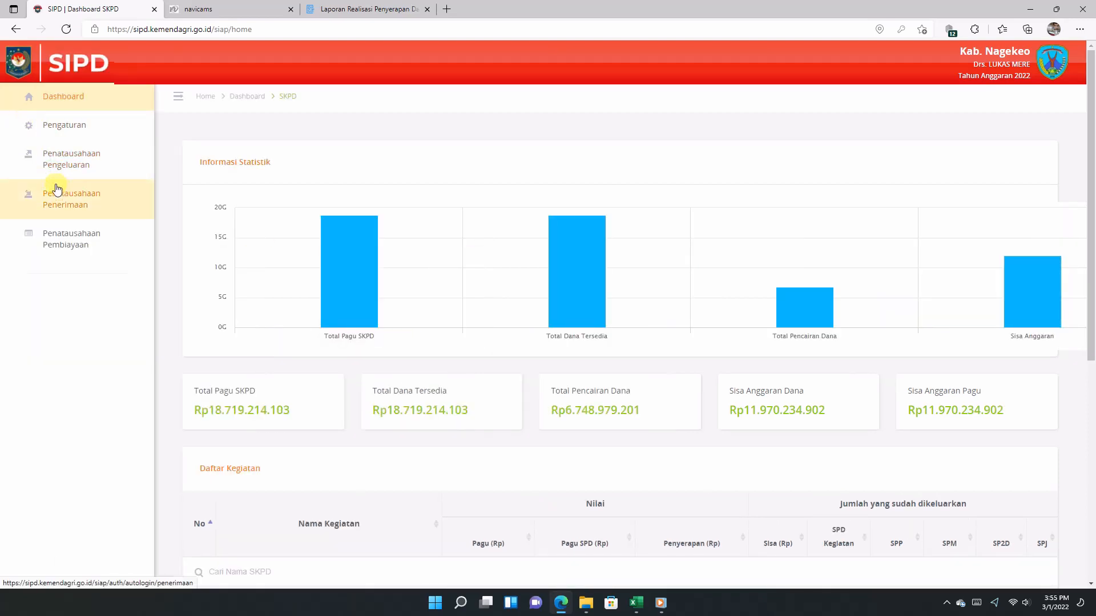
{"action": "left_click", "coordinate": [40, 162]}
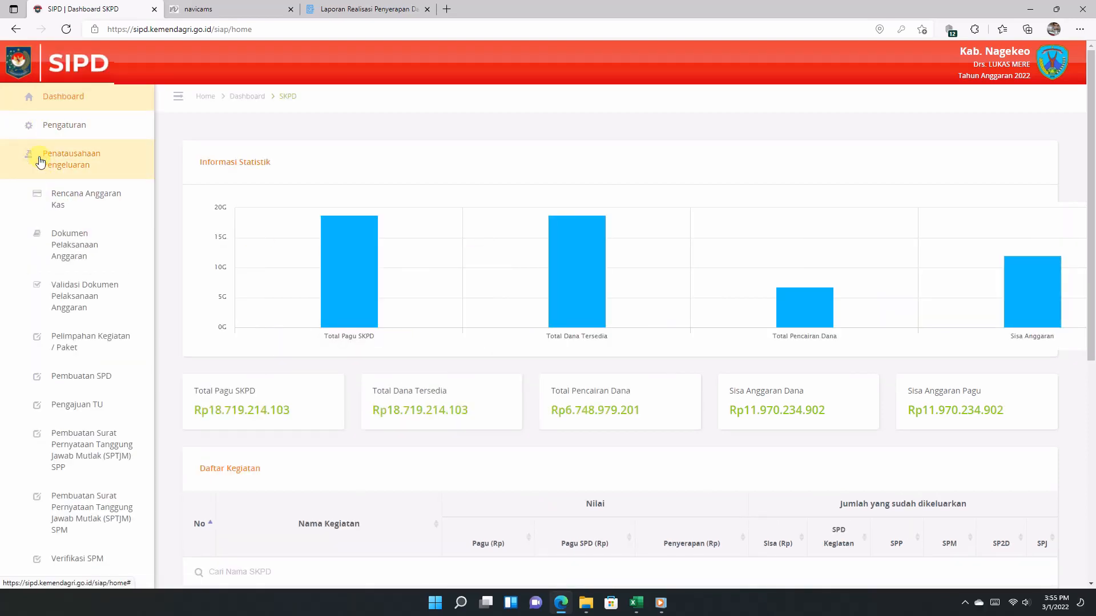
{"action": "scroll", "coordinate": [93, 313], "scroll_direction": "down", "scroll_amount": 4}
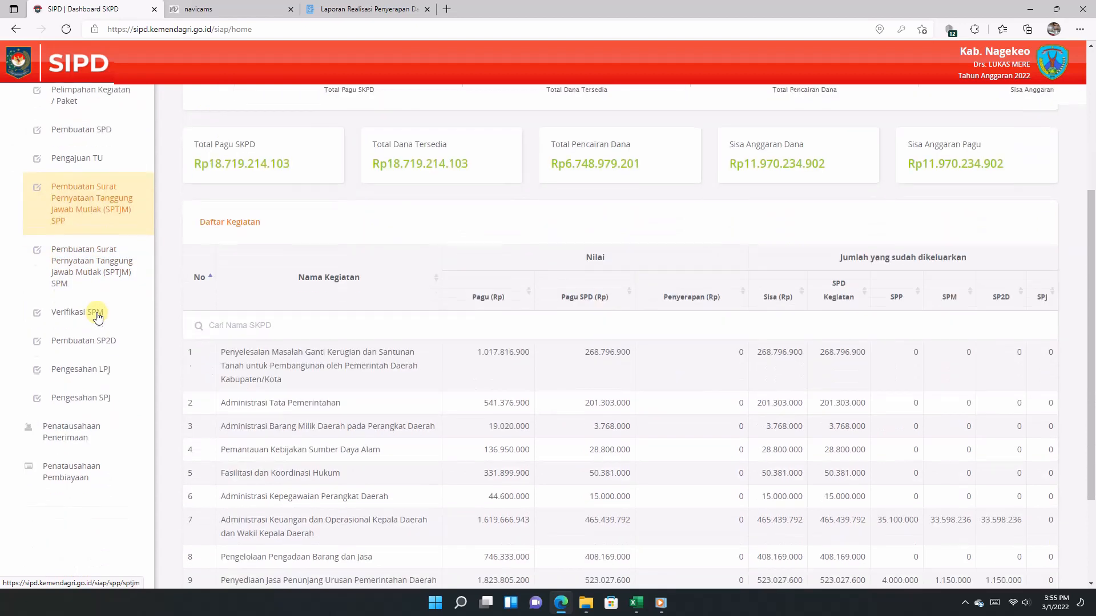
{"action": "left_click", "coordinate": [98, 403]}
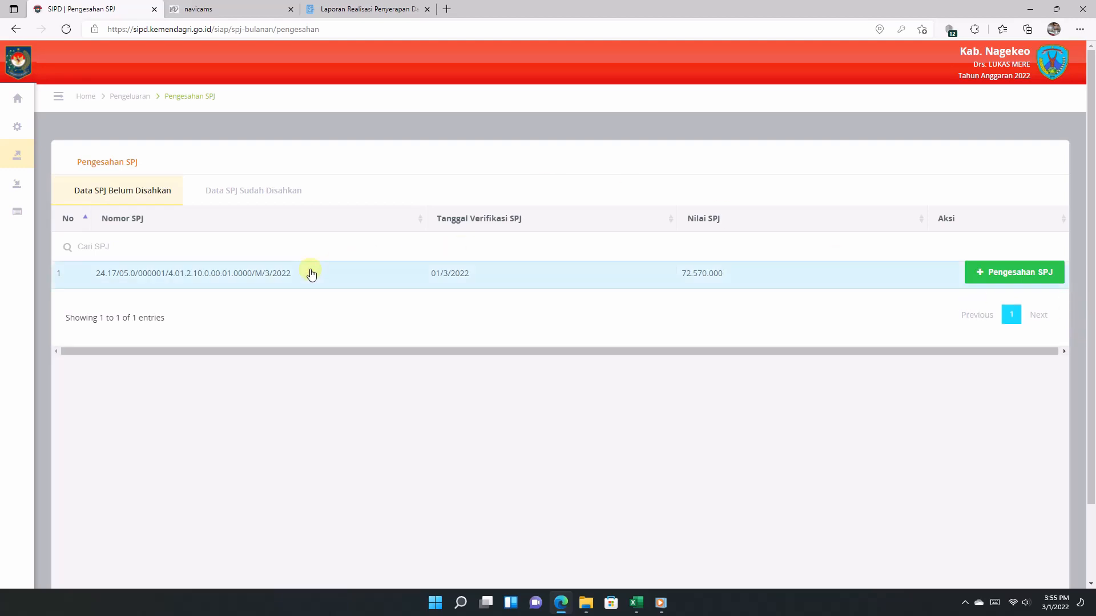
{"action": "left_click", "coordinate": [998, 273]}
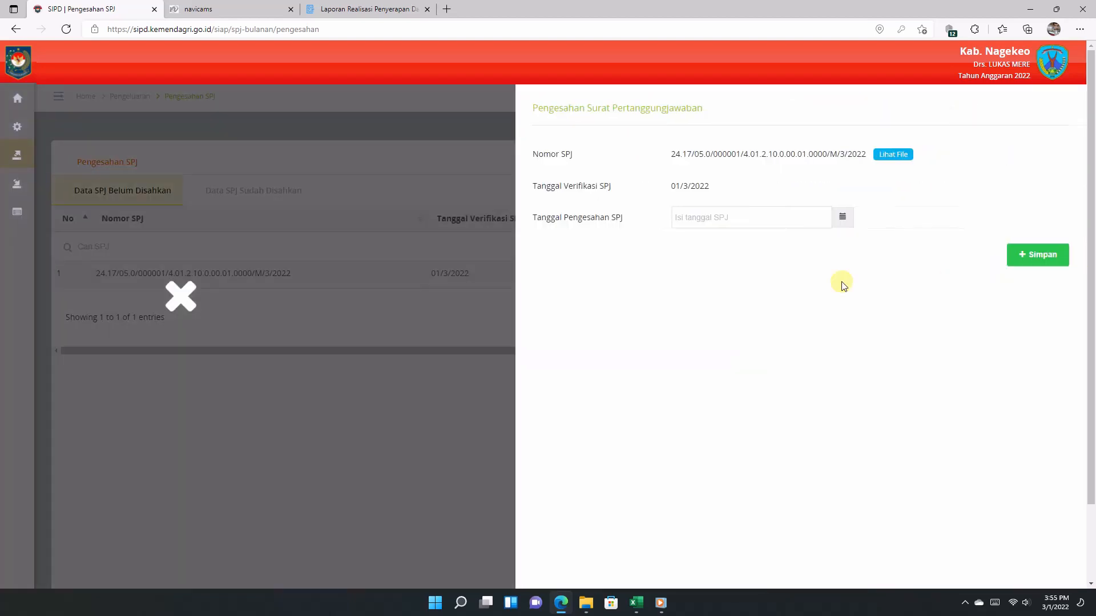
{"action": "left_click", "coordinate": [729, 213]}
{"action": "left_click", "coordinate": [722, 278]}
{"action": "left_click", "coordinate": [1032, 255]}
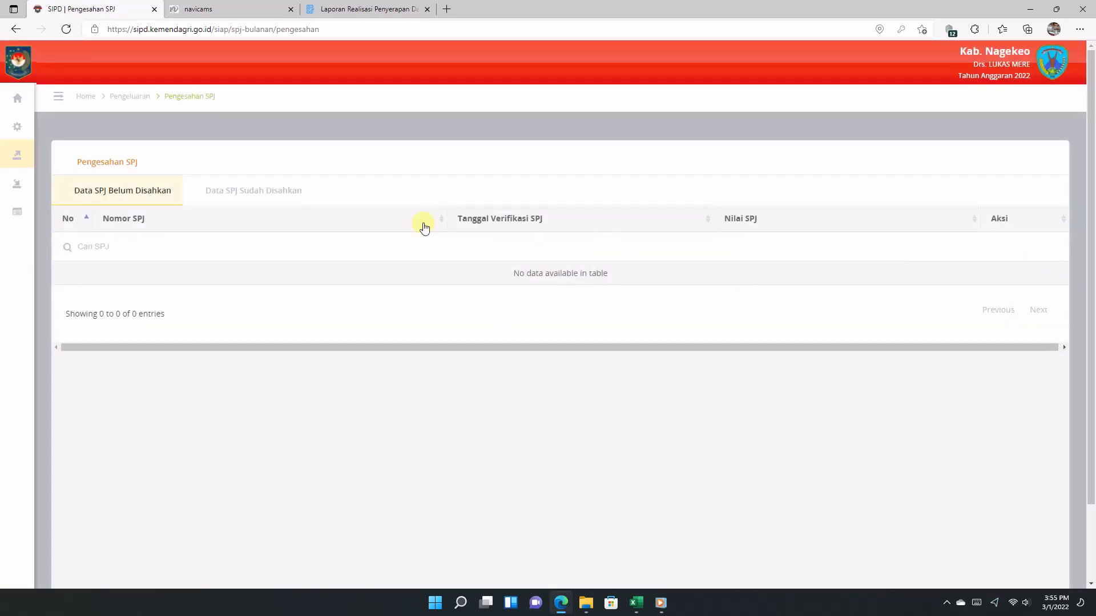
View the Administratif report of the approved SPJ, and close the report
{"action": "left_click", "coordinate": [252, 190]}
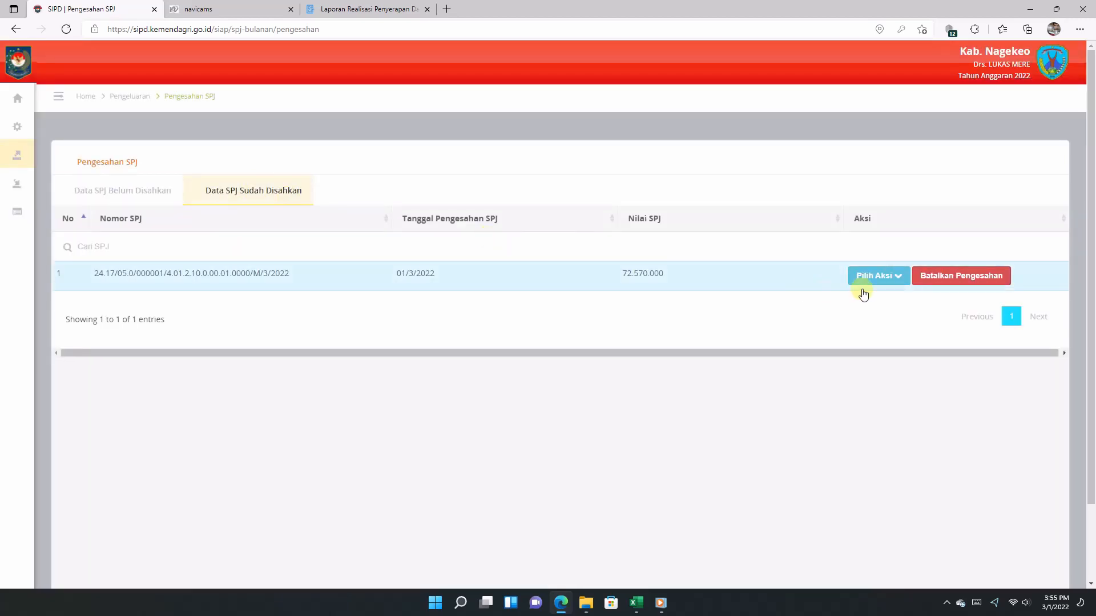
{"action": "left_click", "coordinate": [898, 277]}
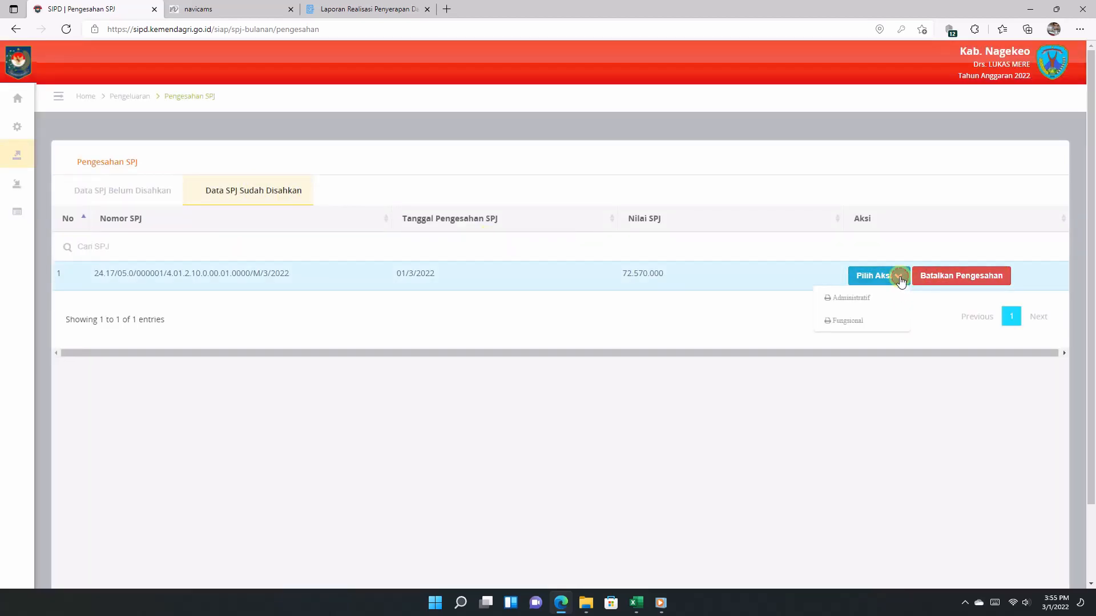
{"action": "left_click", "coordinate": [868, 295]}
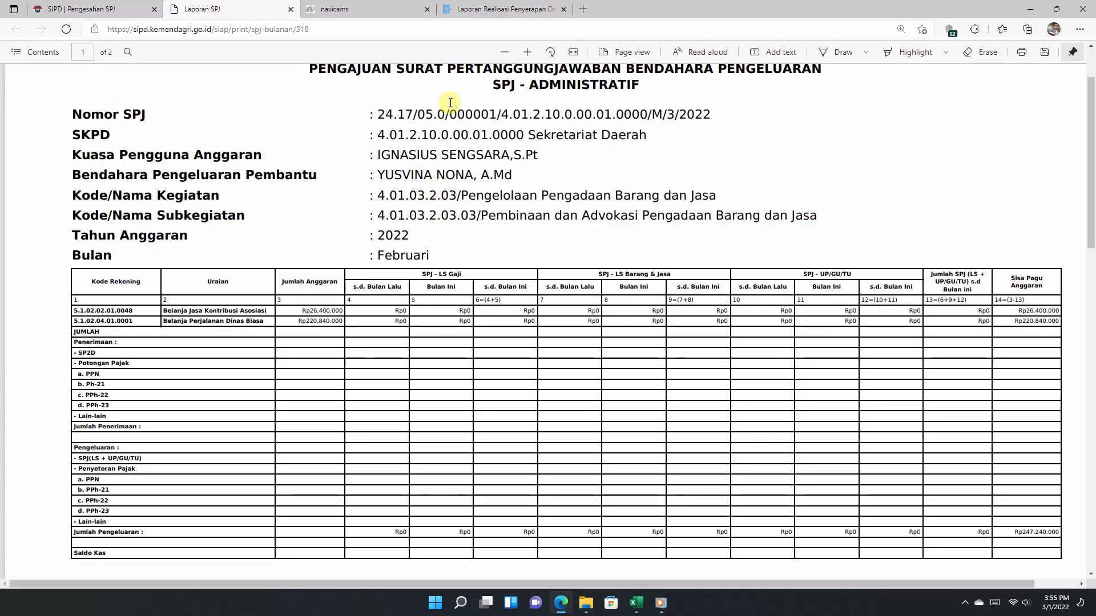
{"action": "left_click", "coordinate": [290, 10]}
View the enlarged Fungsional report of the approved SPJ, close it, and check the lists of unapproved and approved SPJs
{"action": "left_click", "coordinate": [887, 278]}
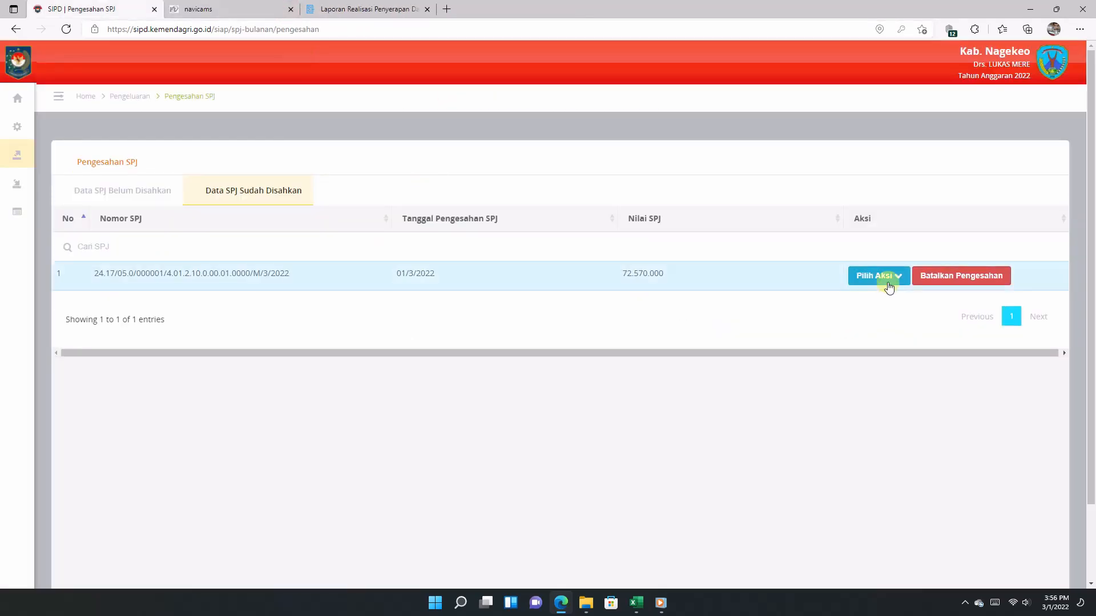
{"action": "left_click", "coordinate": [846, 317]}
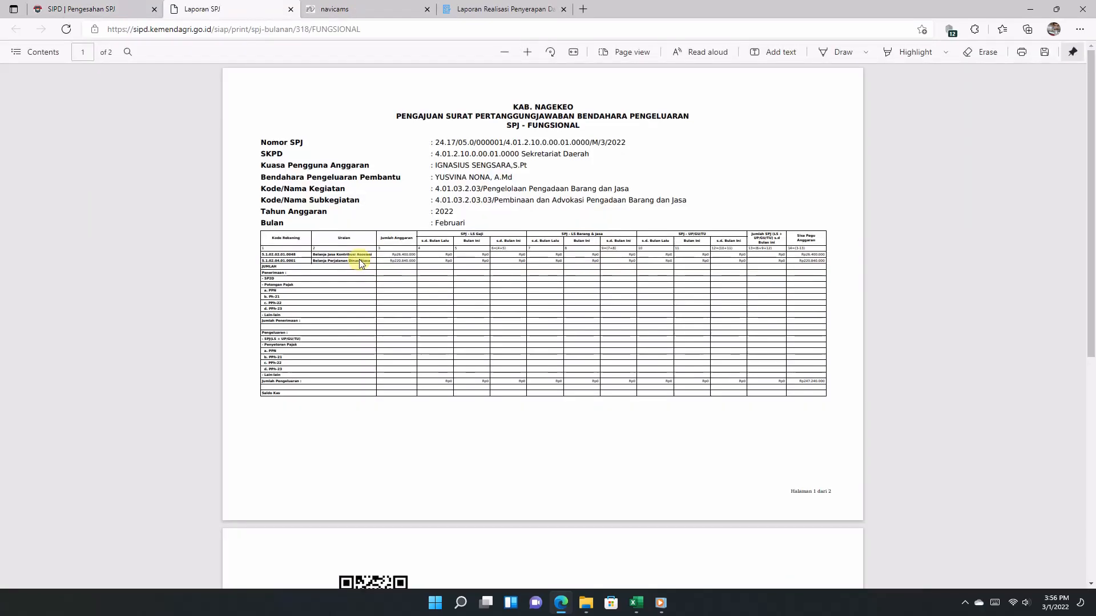
{"action": "left_click", "coordinate": [678, 350]}
{"action": "left_click", "coordinate": [528, 52]}
{"action": "left_click", "coordinate": [528, 52]}
{"action": "left_click", "coordinate": [528, 52]}
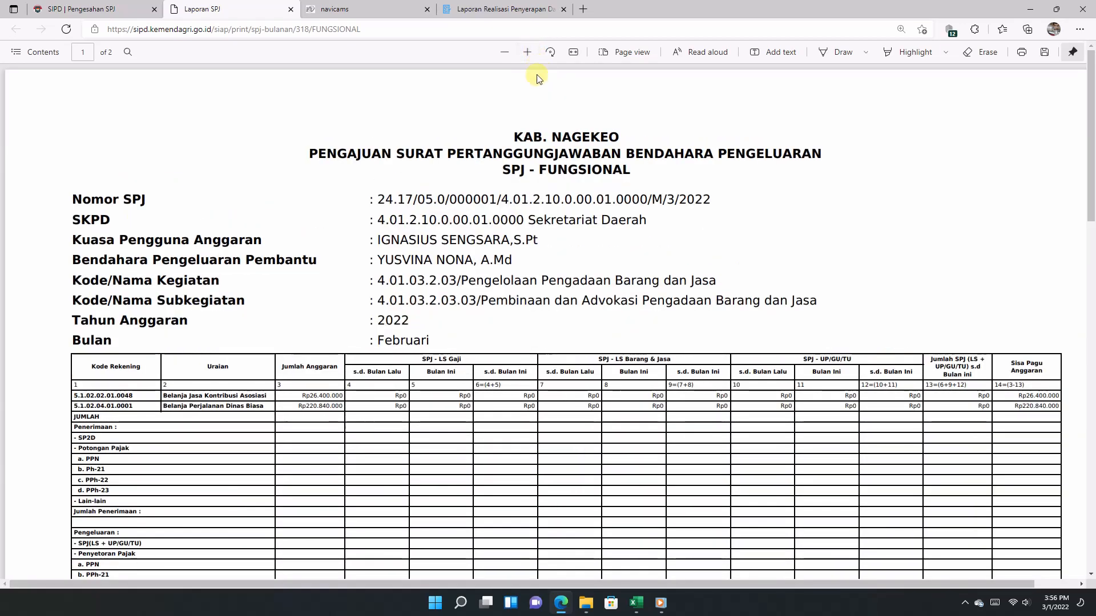
{"action": "left_click", "coordinate": [290, 10]}
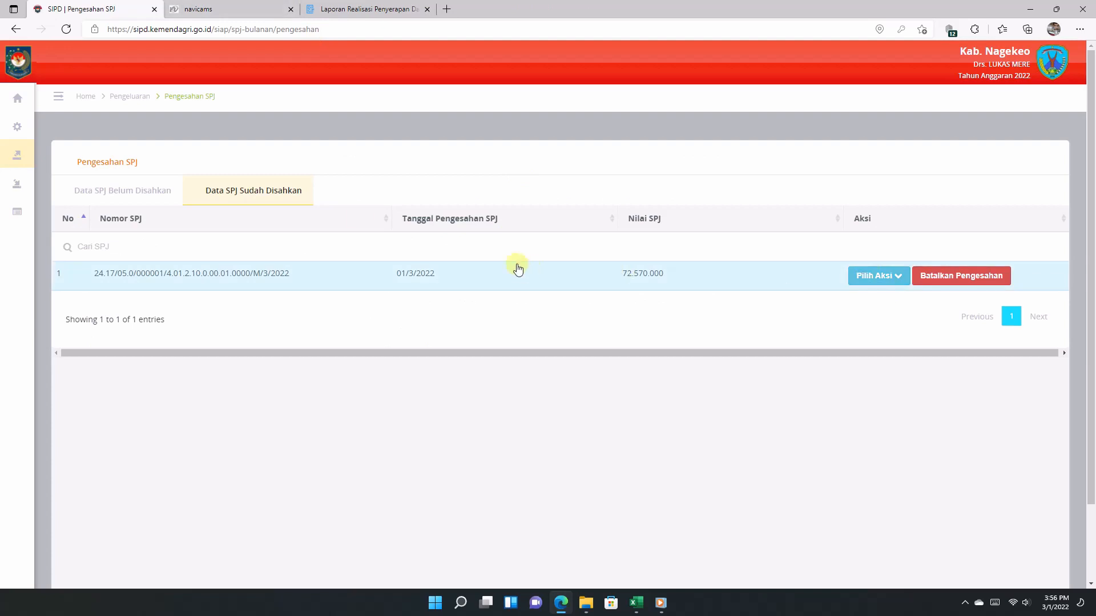
{"action": "left_click", "coordinate": [141, 189]}
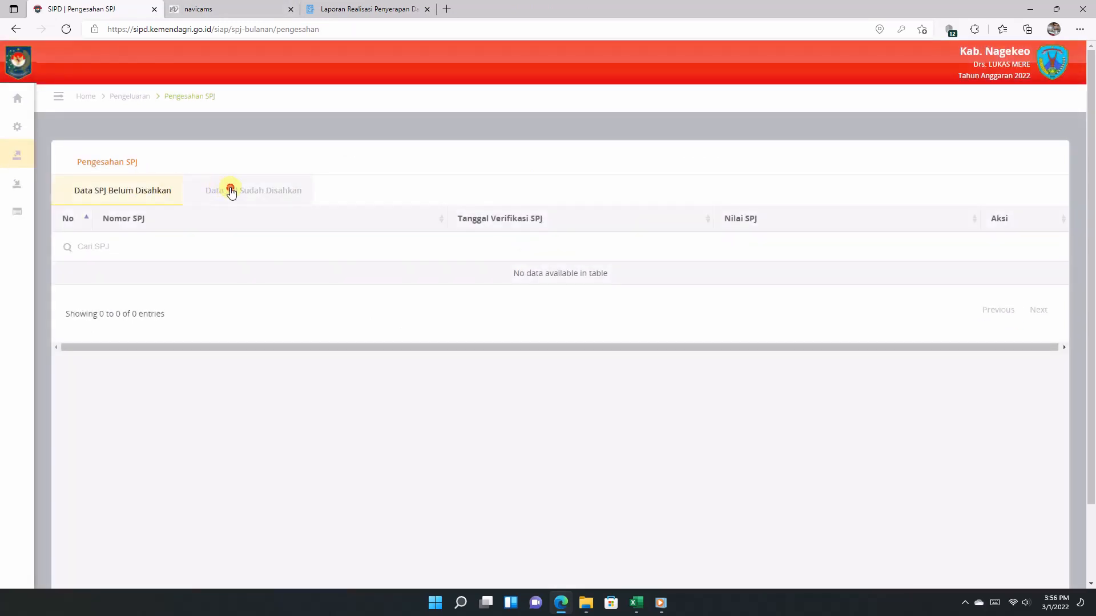
{"action": "left_click", "coordinate": [230, 189]}
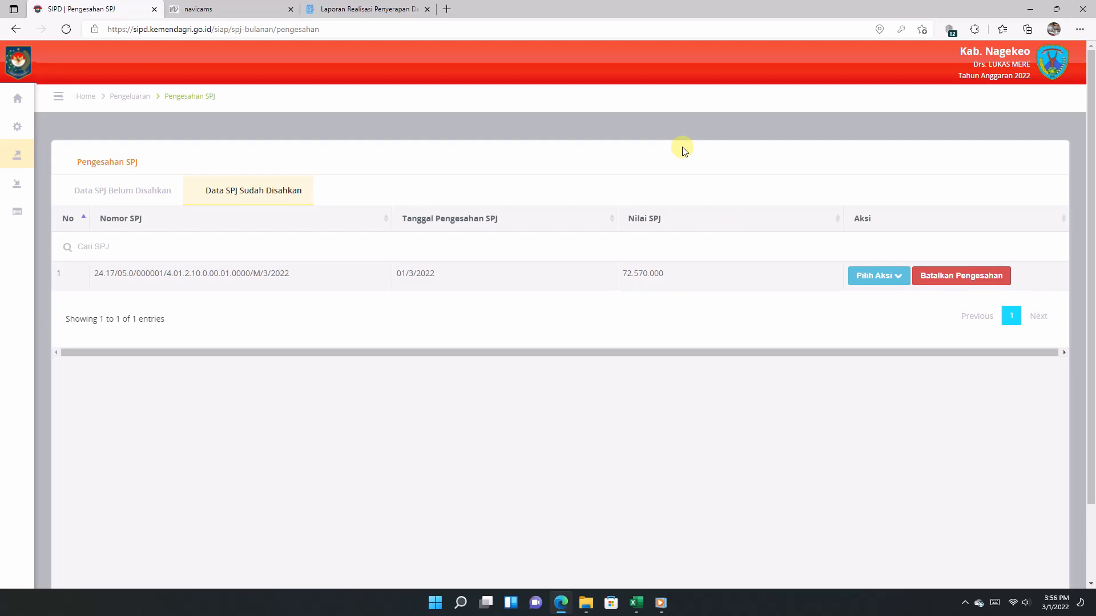
Log out of the current account and sign in with the saved username and password of the assistant treasurer account
{"action": "left_click", "coordinate": [1050, 67]}
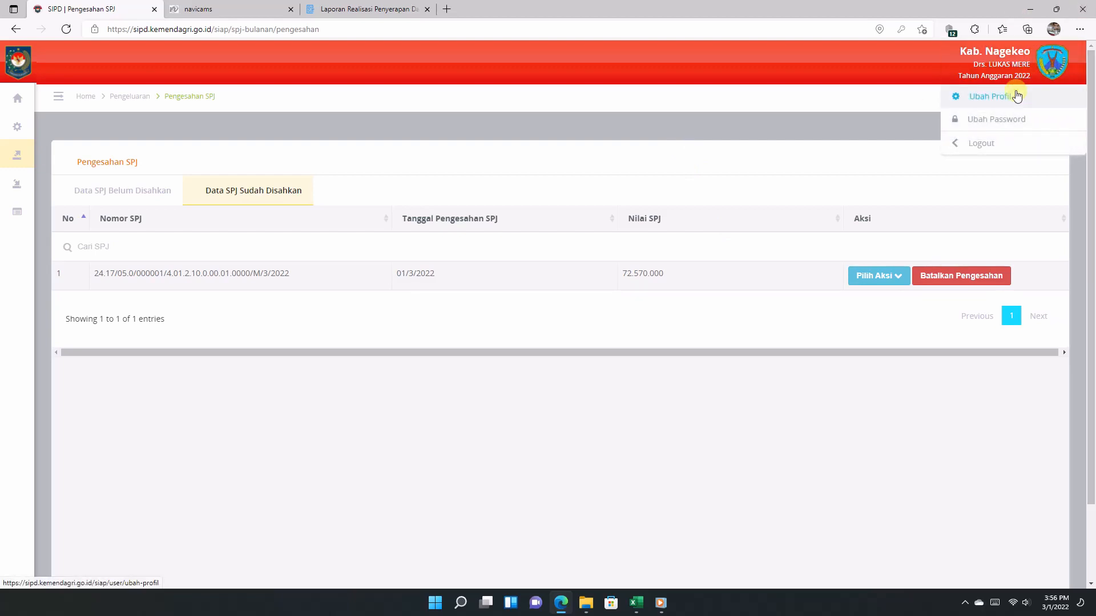
{"action": "left_click", "coordinate": [992, 144]}
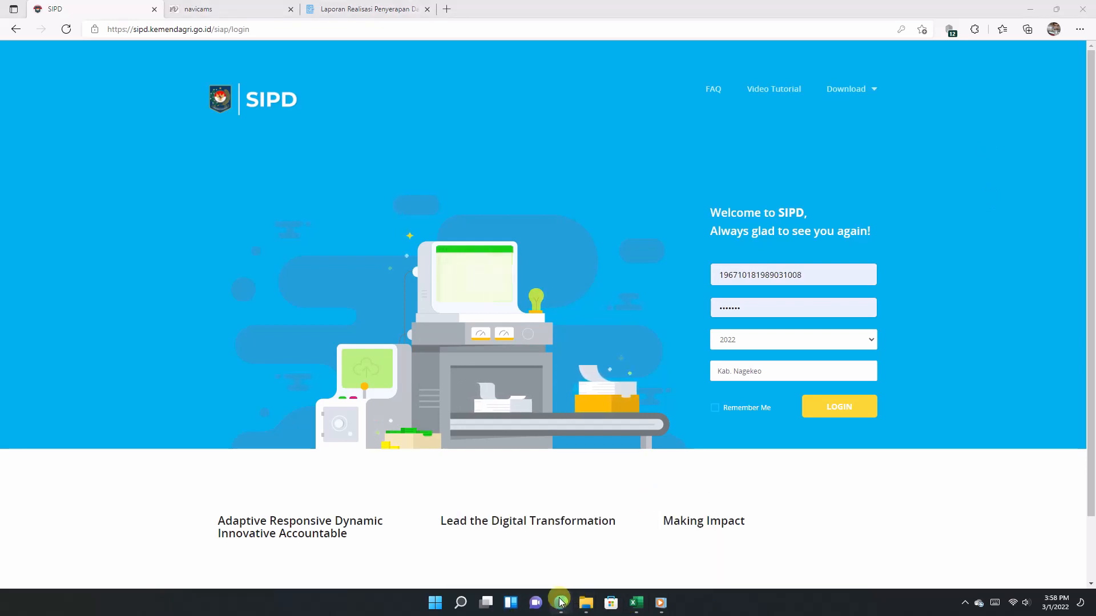
{"action": "left_click", "coordinate": [809, 275]}
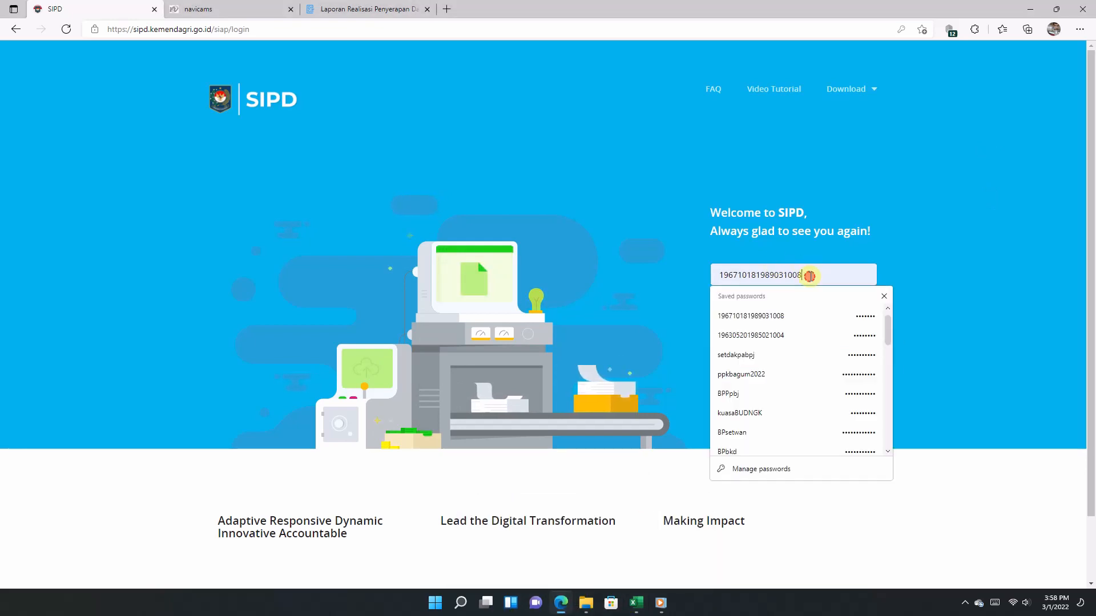
{"action": "left_click", "coordinate": [738, 393]}
{"action": "left_click", "coordinate": [832, 405]}
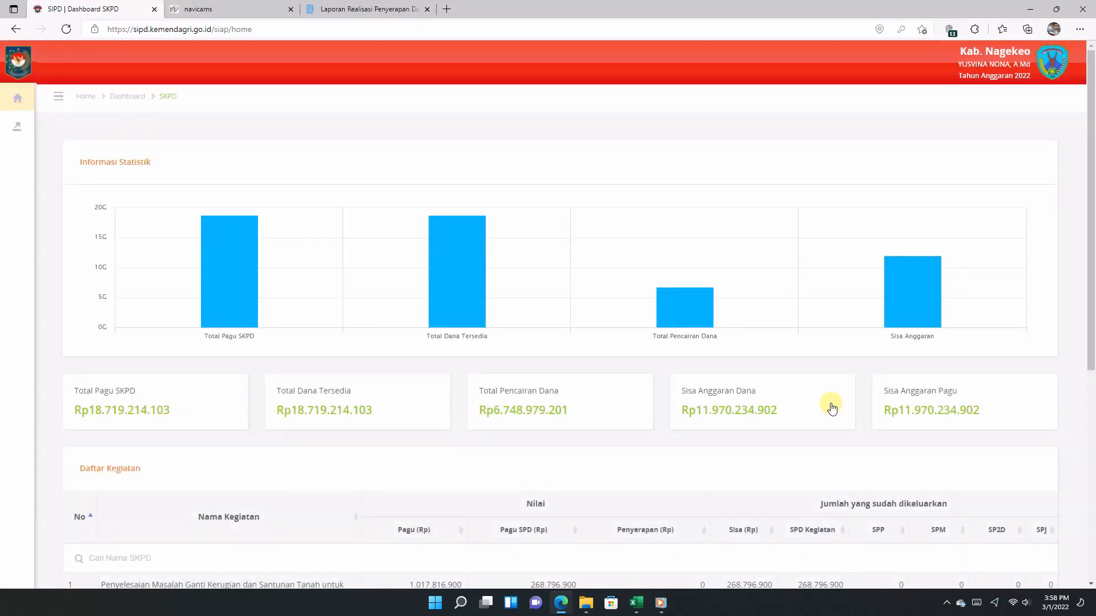
Open Pembuatan SPP under Penatausahaan Pengeluaran and start a new SPP for Tambah Uang
{"action": "mouse_move", "coordinate": [29, 198]}
{"action": "left_click", "coordinate": [22, 130]}
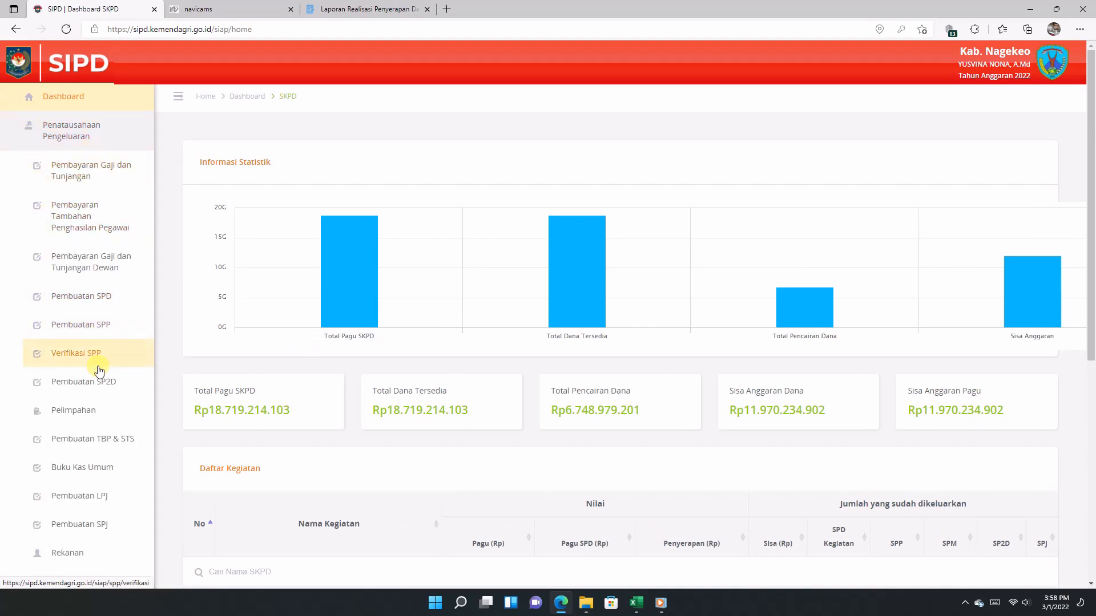
{"action": "left_click", "coordinate": [102, 326]}
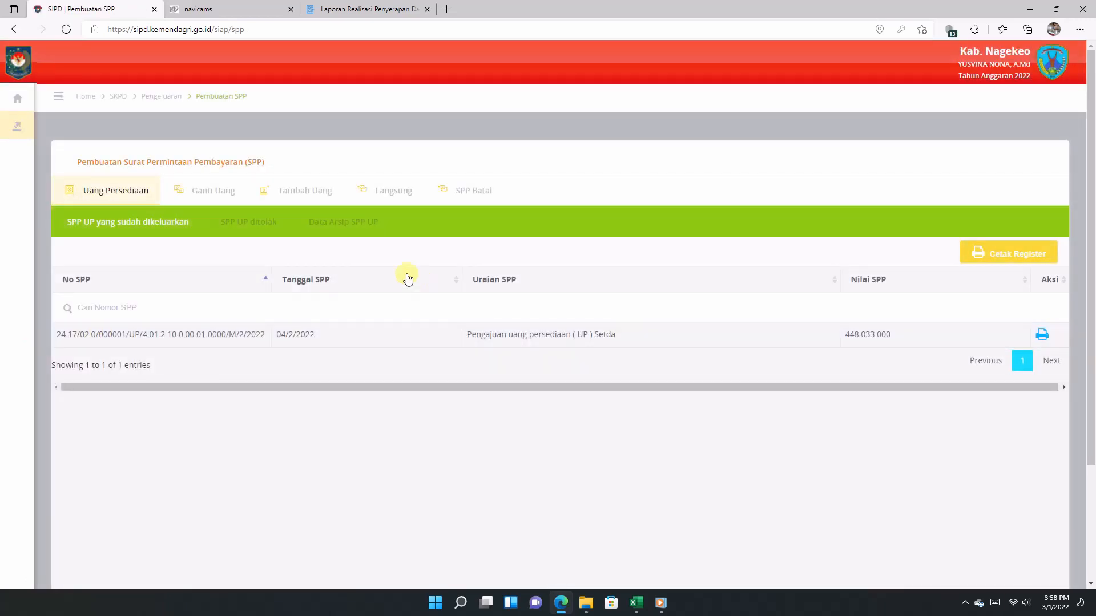
{"action": "left_click", "coordinate": [310, 189]}
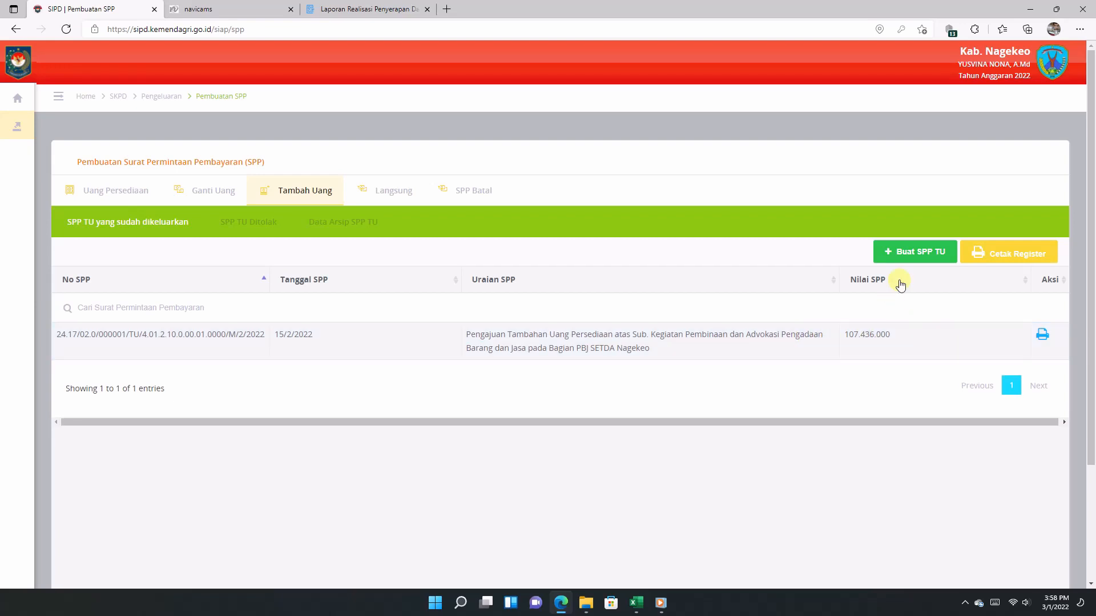
{"action": "left_click", "coordinate": [918, 258]}
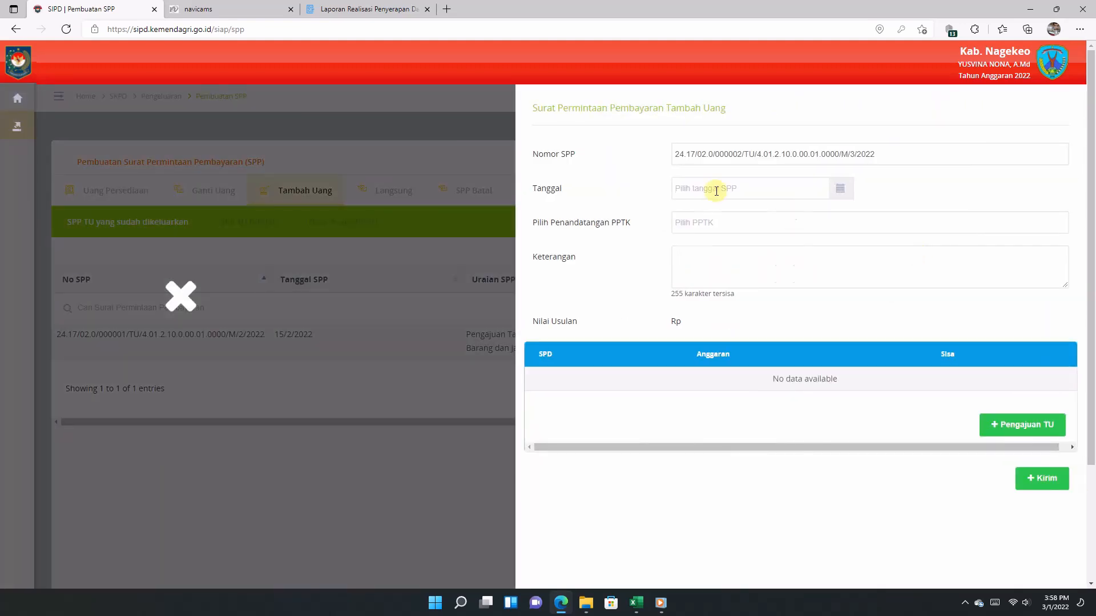
Set the SPP date to 01/03/2022, choose the PPTK signatory, and enter the description "COBA TU AGAIN dehhhhh......"
{"action": "left_click", "coordinate": [716, 190]}
{"action": "left_click", "coordinate": [723, 250]}
{"action": "left_click", "coordinate": [713, 223]}
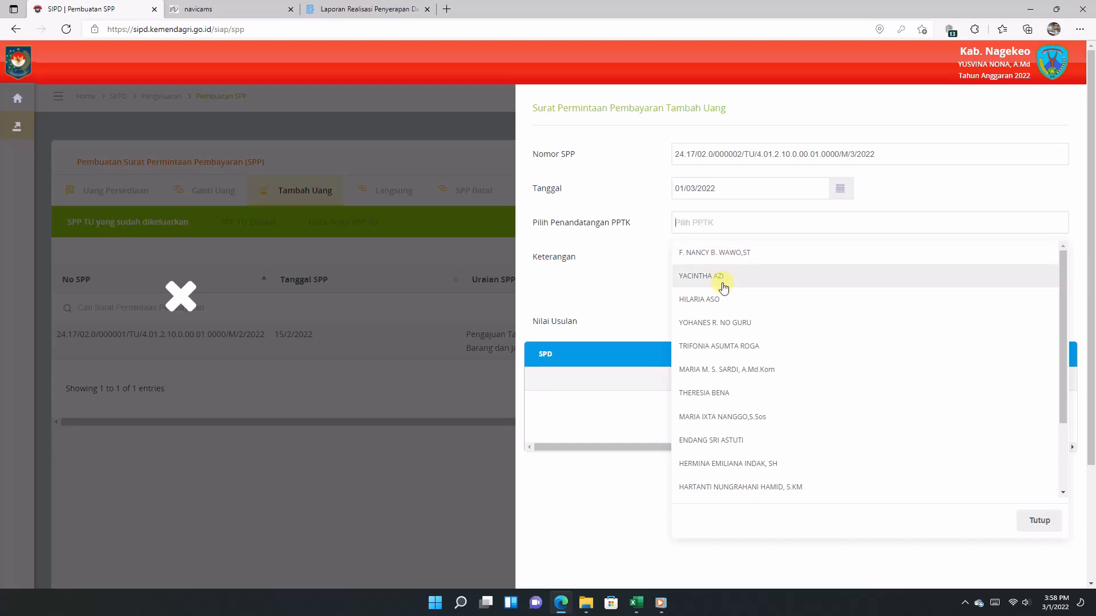
{"action": "left_click", "coordinate": [733, 322]}
{"action": "left_click", "coordinate": [726, 270]}
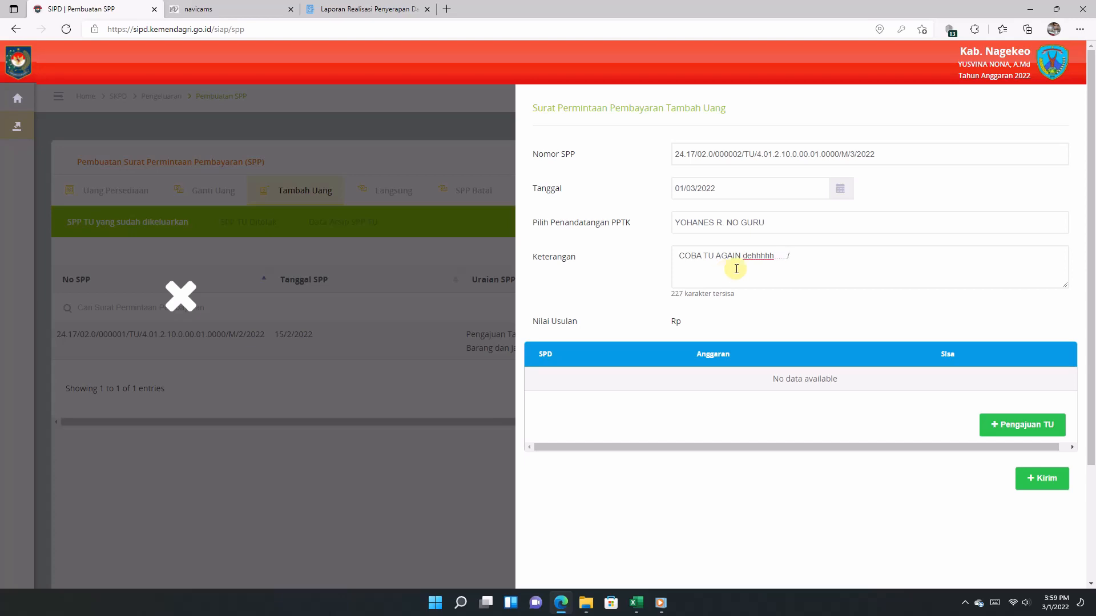
{"action": "key", "text": "BackSpace"}
Add the TU application 01/TU-PBJ/SETDA/II/2022 to the SPP
{"action": "left_click", "coordinate": [1005, 426]}
{"action": "left_click", "coordinate": [287, 331]}
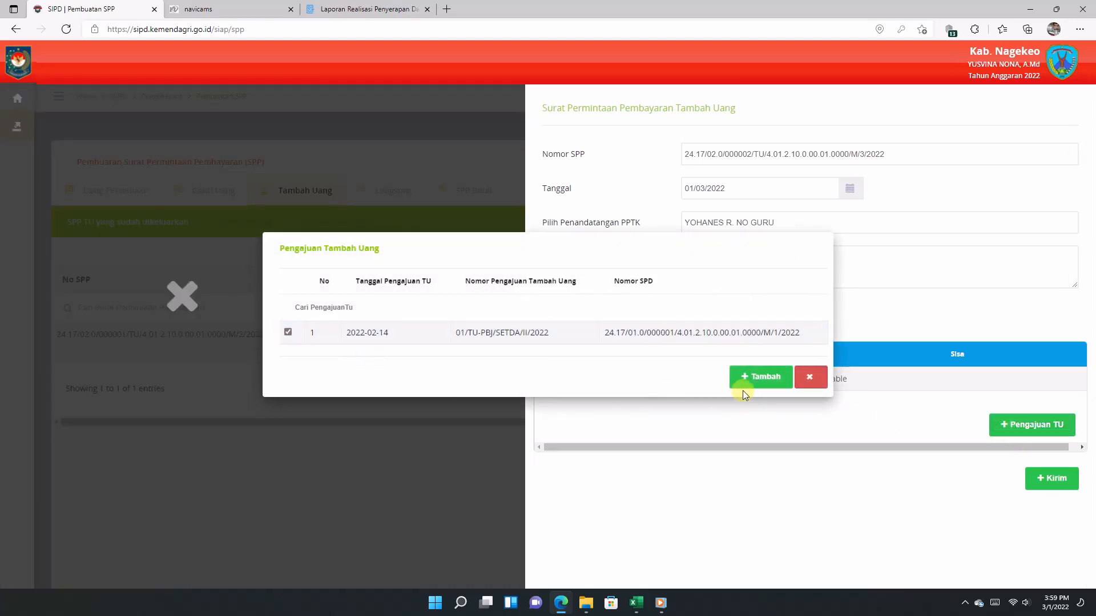
{"action": "left_click", "coordinate": [758, 378]}
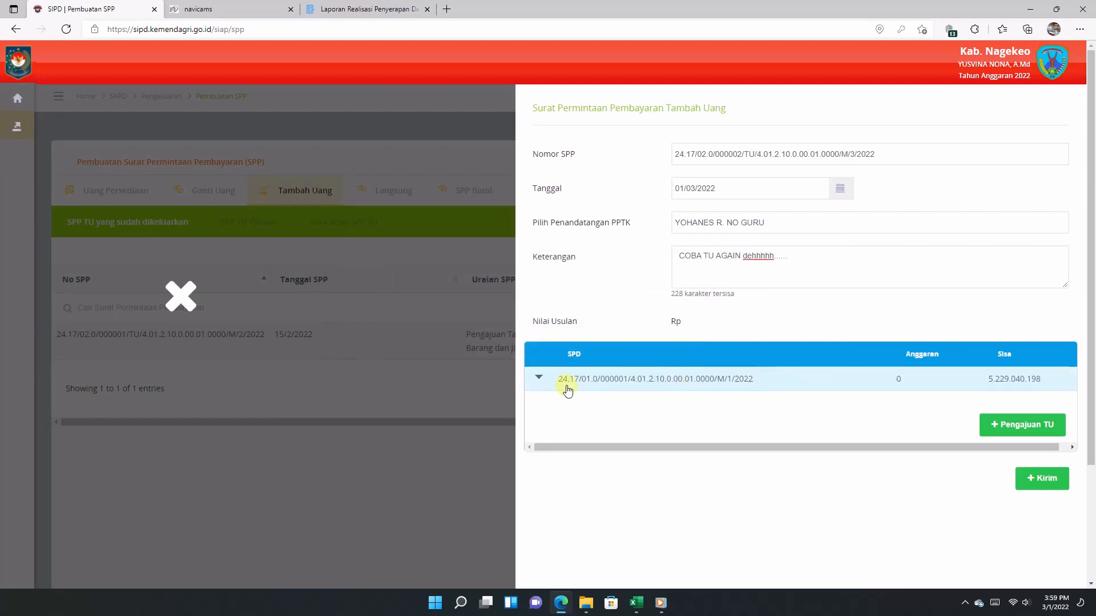
Include activity 4.01.03.2.03 Pengelolaan Pengadaan Barang dan Jasa from the SPD and expand its subactivity down to the account lines
{"action": "left_click", "coordinate": [540, 377]}
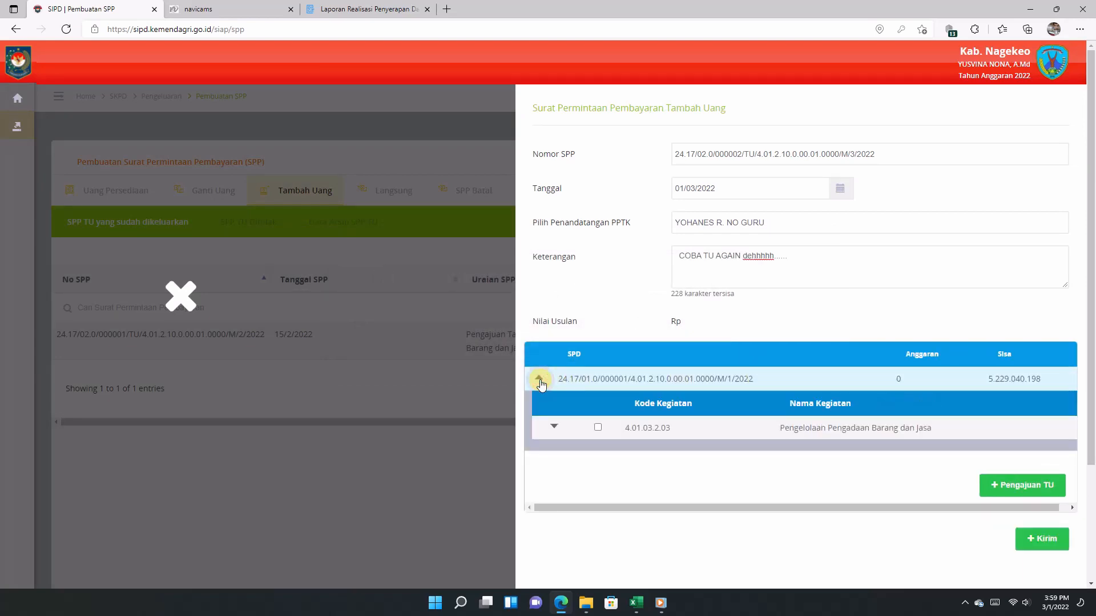
{"action": "scroll", "coordinate": [594, 400], "scroll_direction": "down", "scroll_amount": 1}
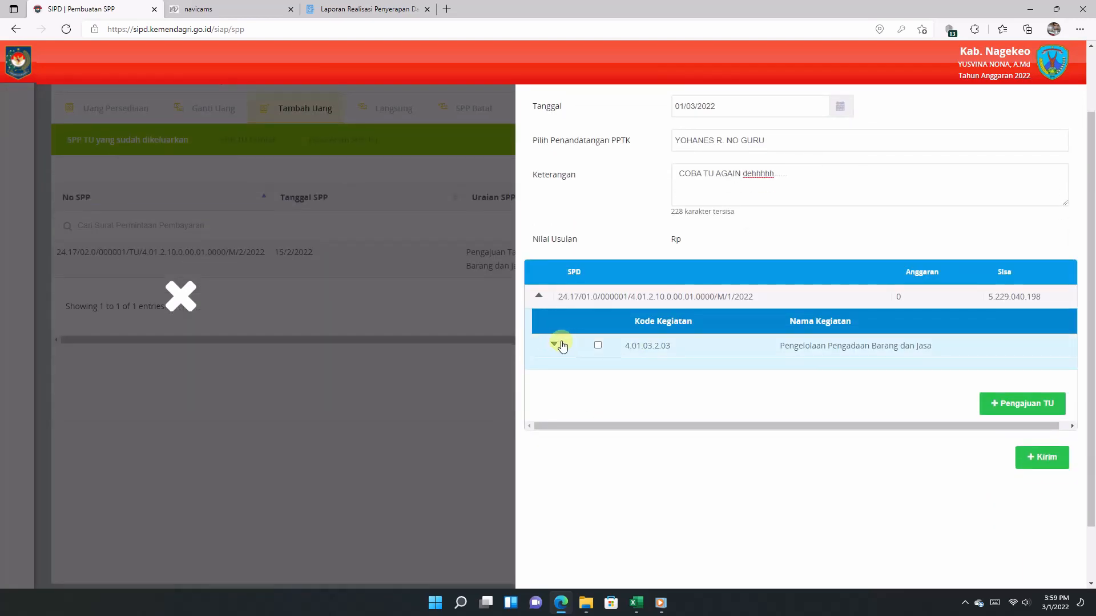
{"action": "left_click", "coordinate": [597, 345]}
{"action": "left_click", "coordinate": [554, 345]}
{"action": "left_click", "coordinate": [552, 393]}
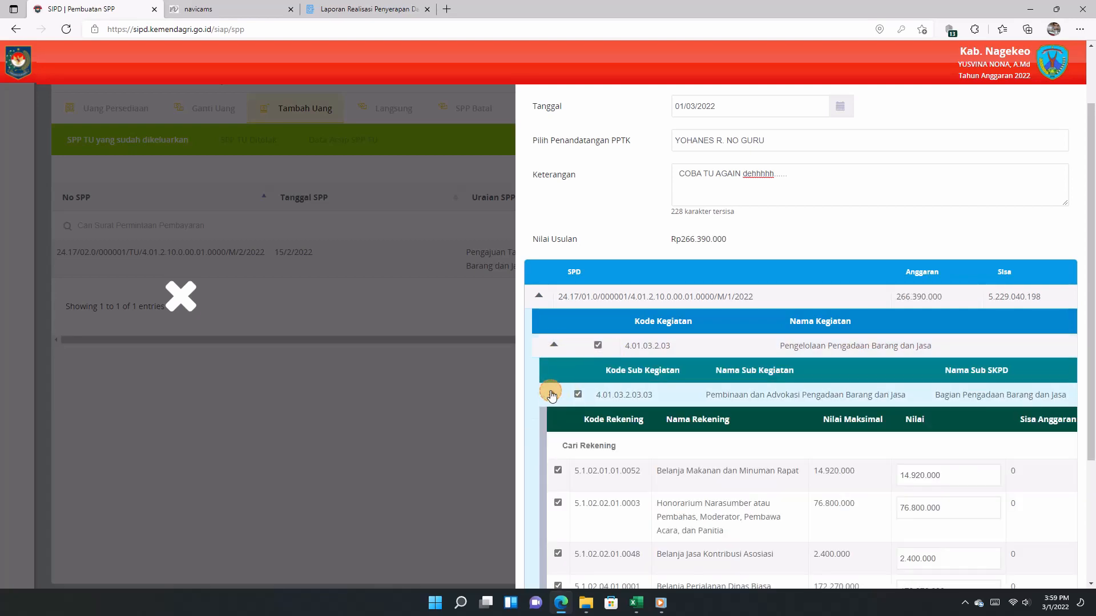
{"action": "scroll", "coordinate": [577, 399], "scroll_direction": "down", "scroll_amount": 3}
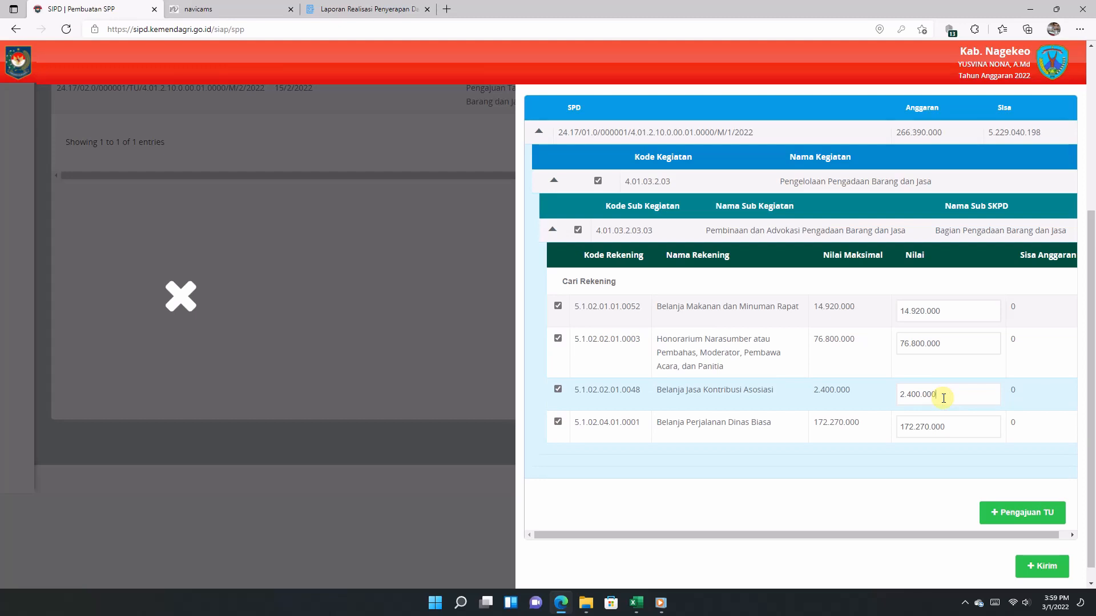
Review the amounts of the four account lines and submit the SPP TU
{"action": "left_click", "coordinate": [937, 343]}
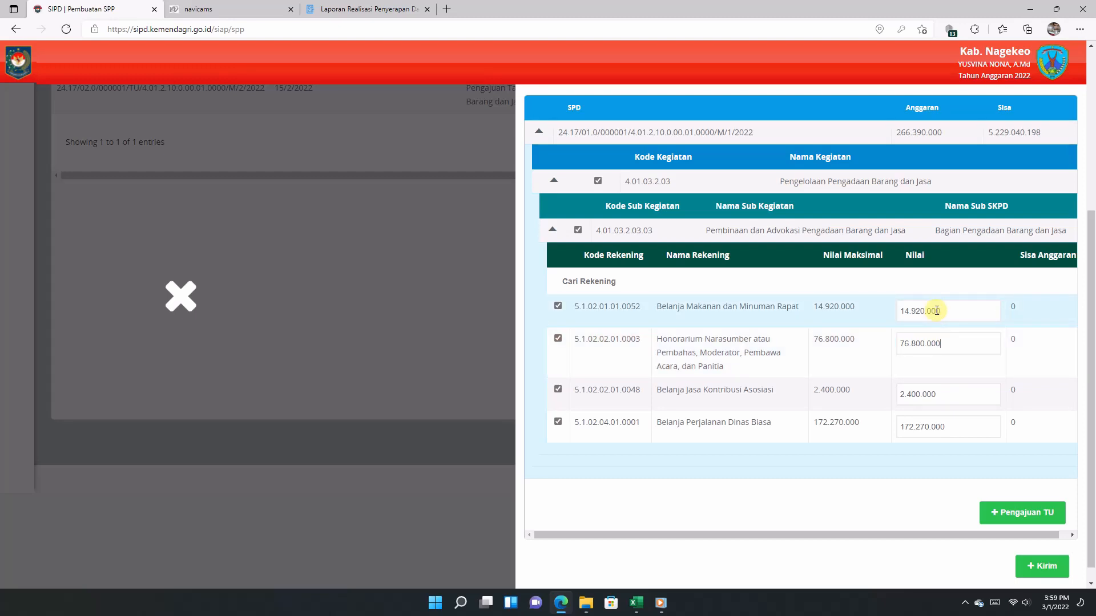
{"action": "scroll", "coordinate": [936, 342], "scroll_direction": "down", "scroll_amount": 1}
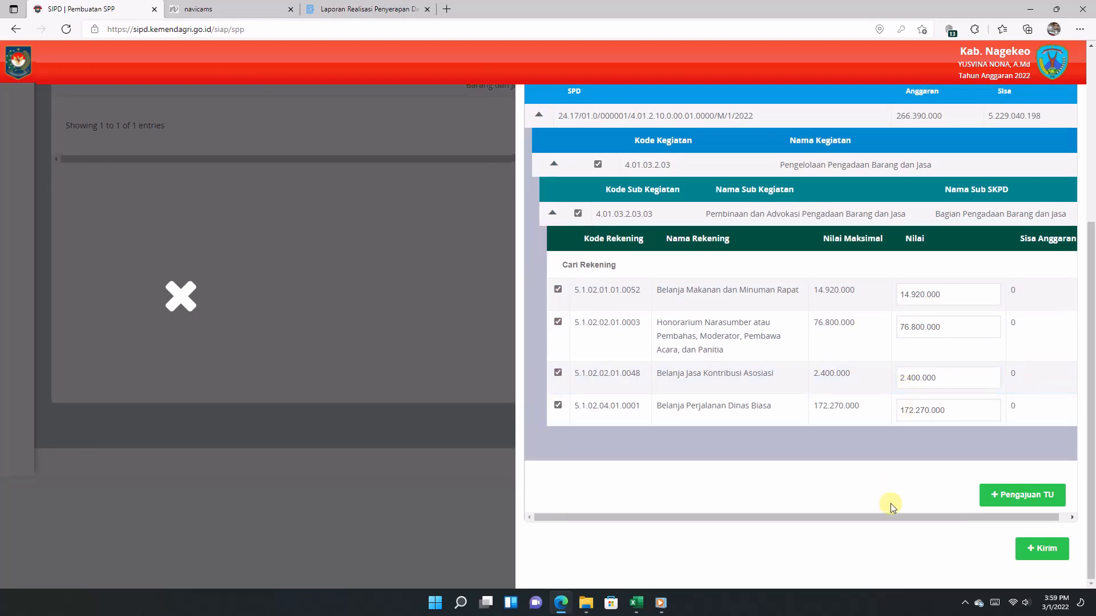
{"action": "left_click_drag", "start_coordinate": [900, 518], "coordinate": [843, 502]}
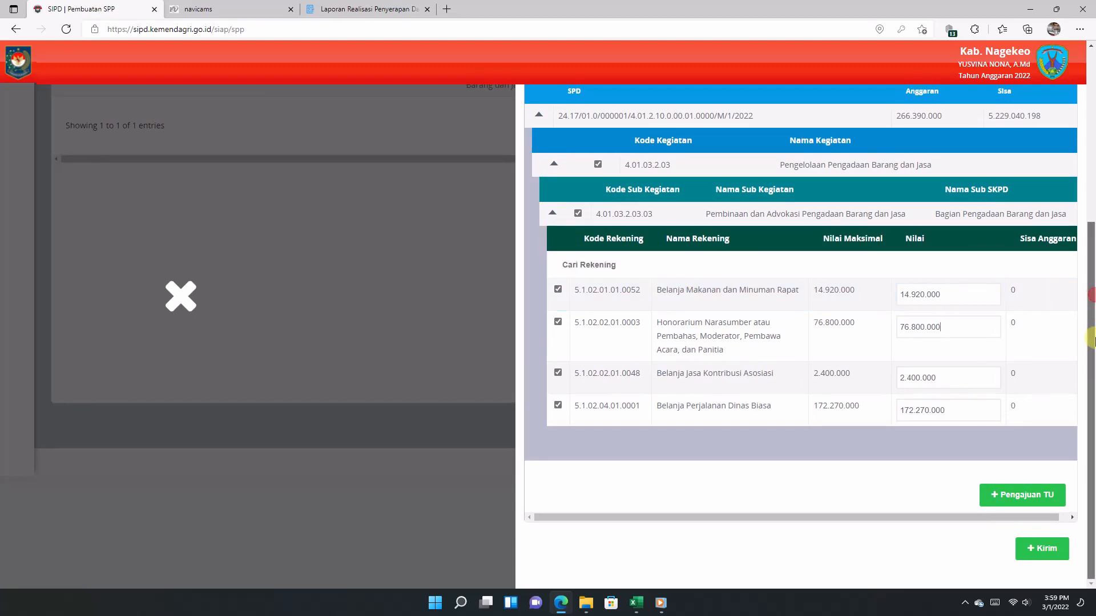
{"action": "left_click", "coordinate": [1041, 553]}
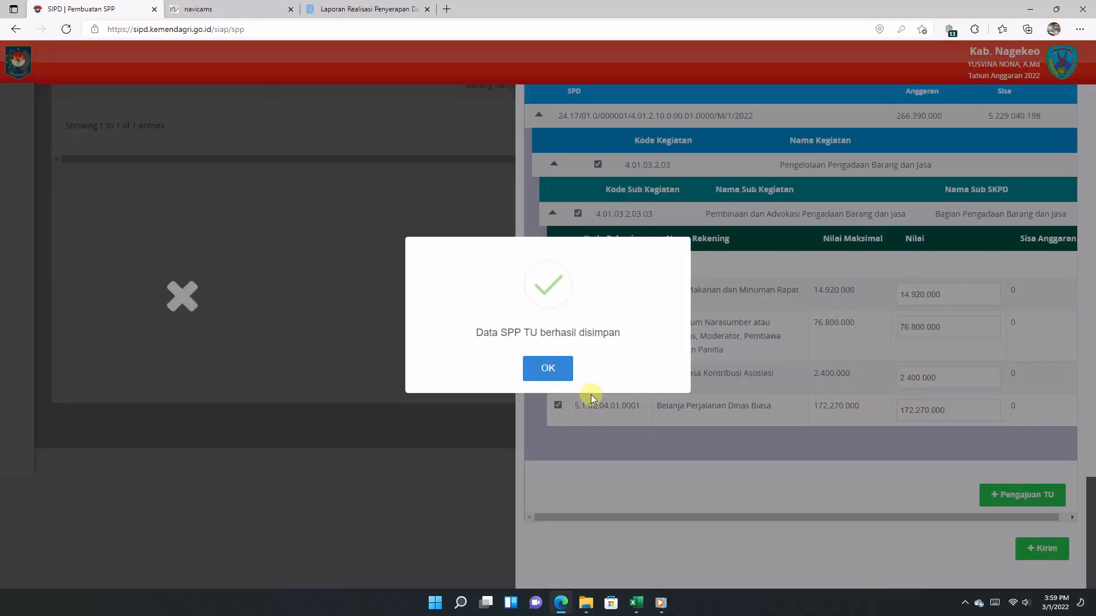
Open the printout of the newly saved SPP TU, read its request page and its usage plan page, and close it
{"action": "left_click", "coordinate": [547, 369]}
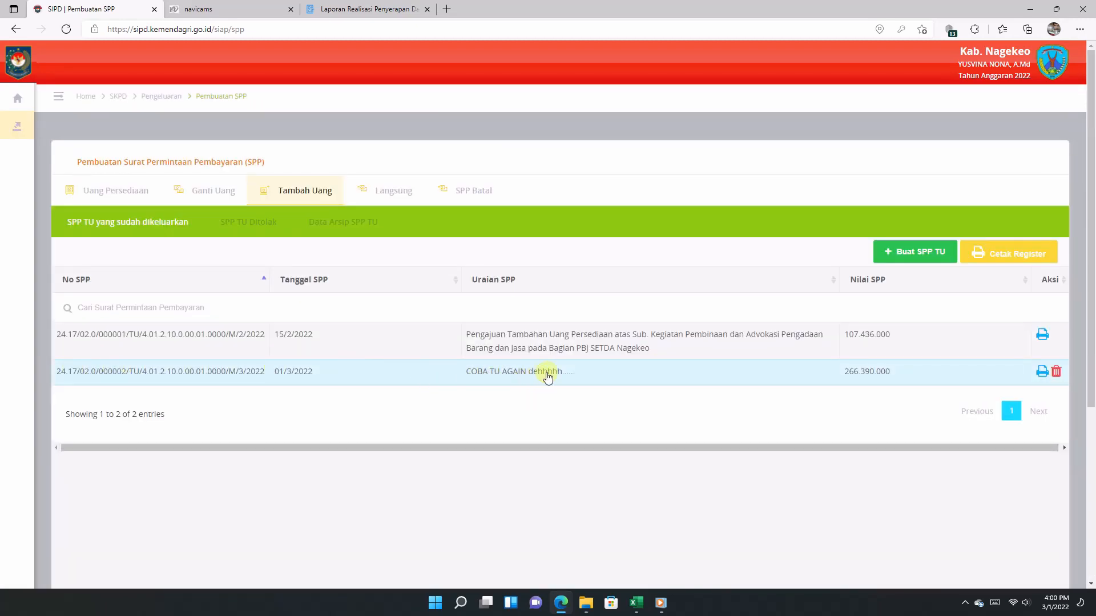
{"action": "left_click", "coordinate": [1042, 372]}
{"action": "scroll", "coordinate": [625, 360], "scroll_direction": "down", "scroll_amount": 5}
{"action": "scroll", "coordinate": [625, 359], "scroll_direction": "down", "scroll_amount": 6}
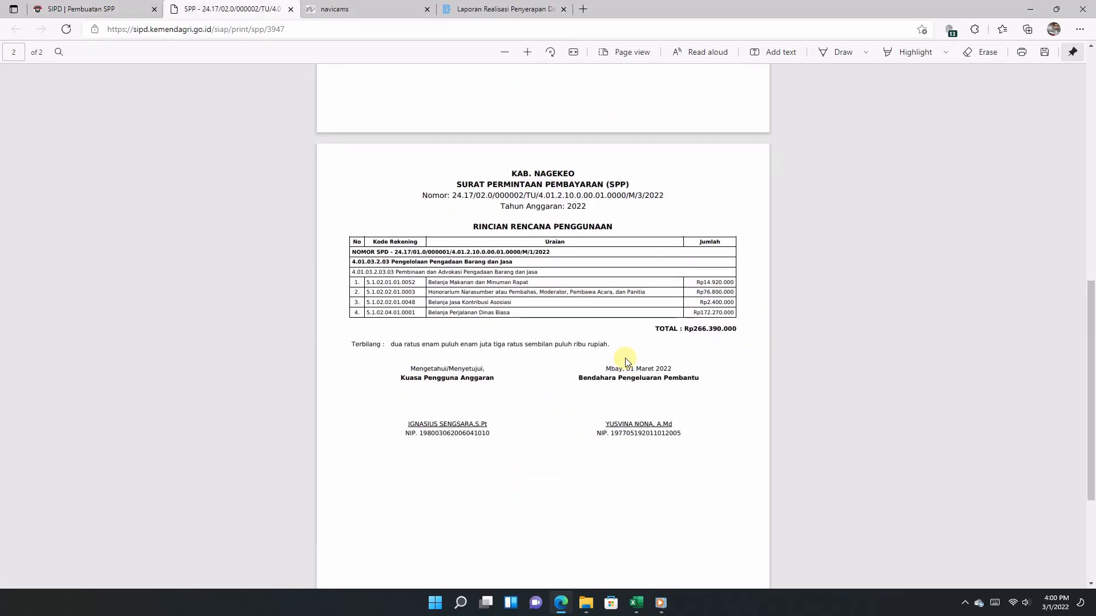
{"action": "scroll", "coordinate": [625, 360], "scroll_direction": "up", "scroll_amount": 9}
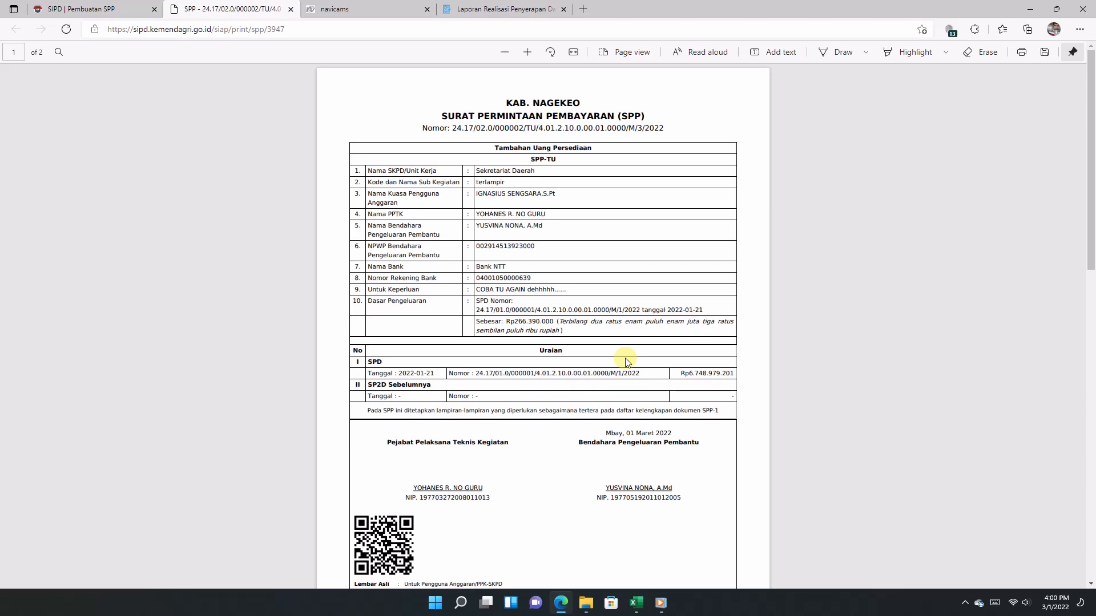
{"action": "scroll", "coordinate": [625, 360], "scroll_direction": "down", "scroll_amount": 10}
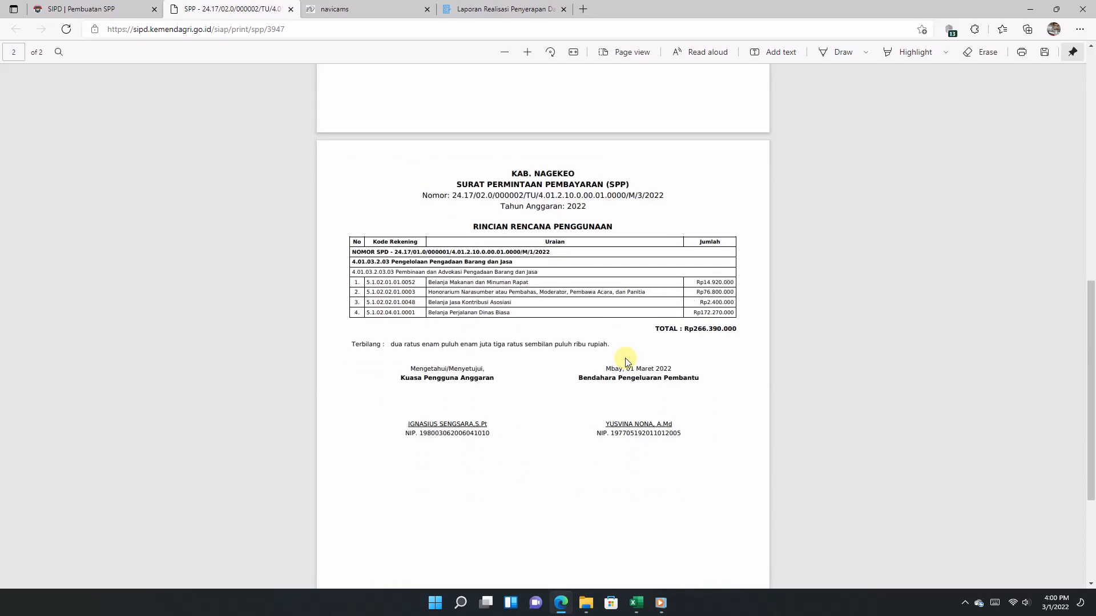
{"action": "scroll", "coordinate": [625, 358], "scroll_direction": "up", "scroll_amount": 10}
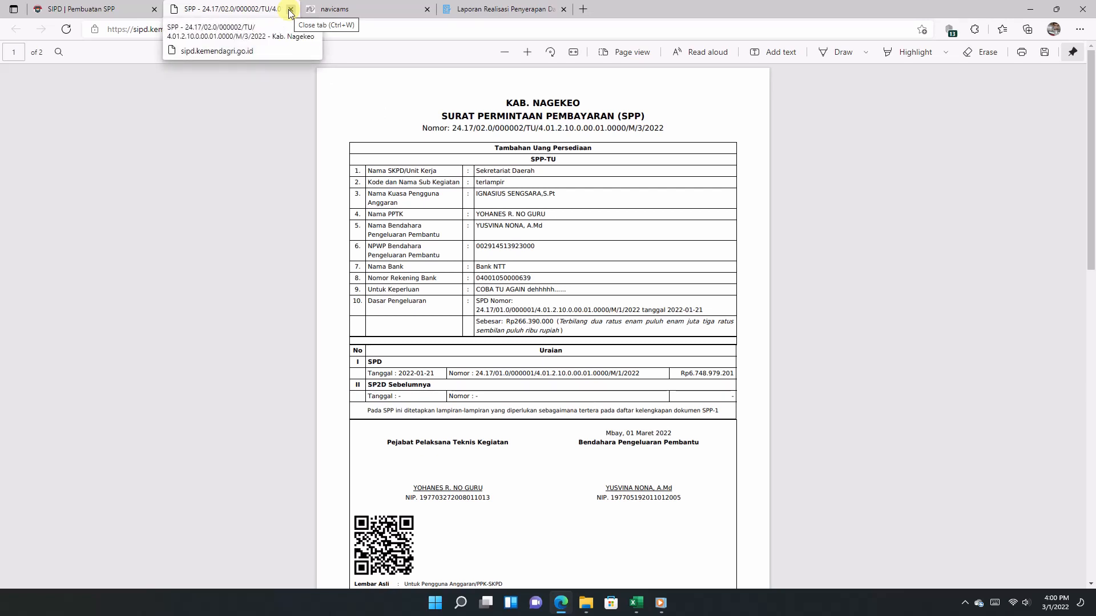
{"action": "left_click", "coordinate": [291, 9]}
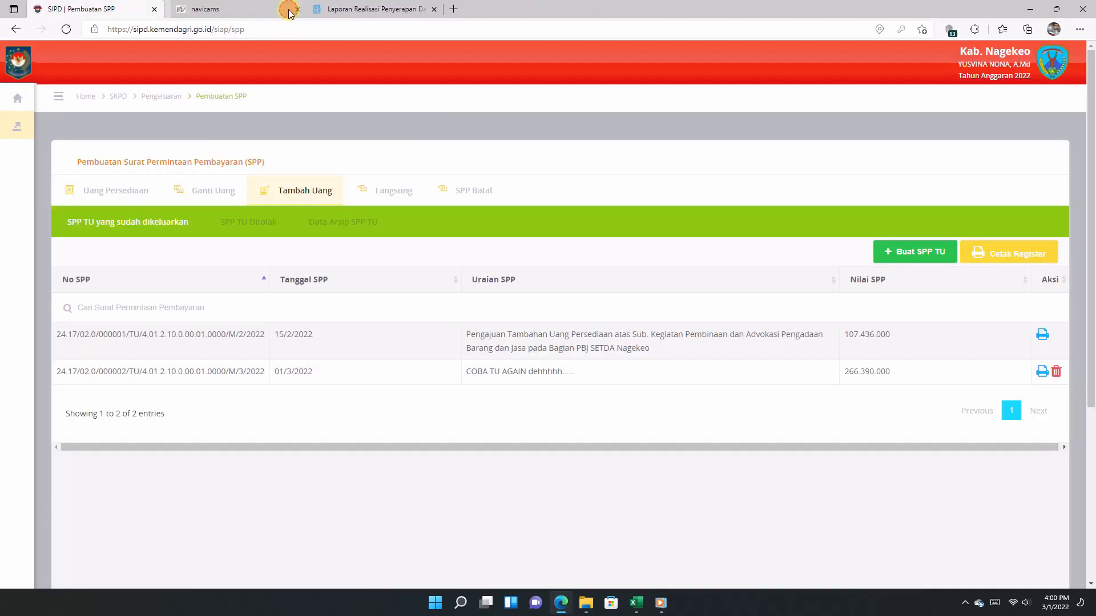
Reopen the printout of the SPP described "COBA TU AGAIN dehhhhh......" and enlarge its Rincian Rencana Penggunaan page
{"action": "left_click_drag", "start_coordinate": [474, 372], "coordinate": [598, 376]}
{"action": "left_click_drag", "start_coordinate": [464, 372], "coordinate": [591, 375]}
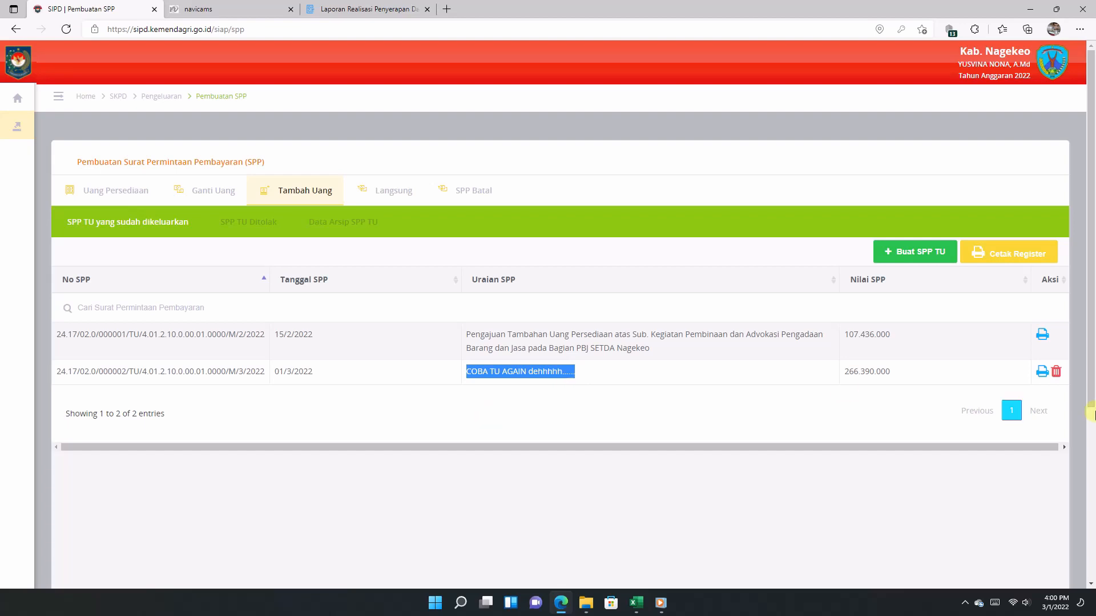
{"action": "left_click", "coordinate": [1041, 370]}
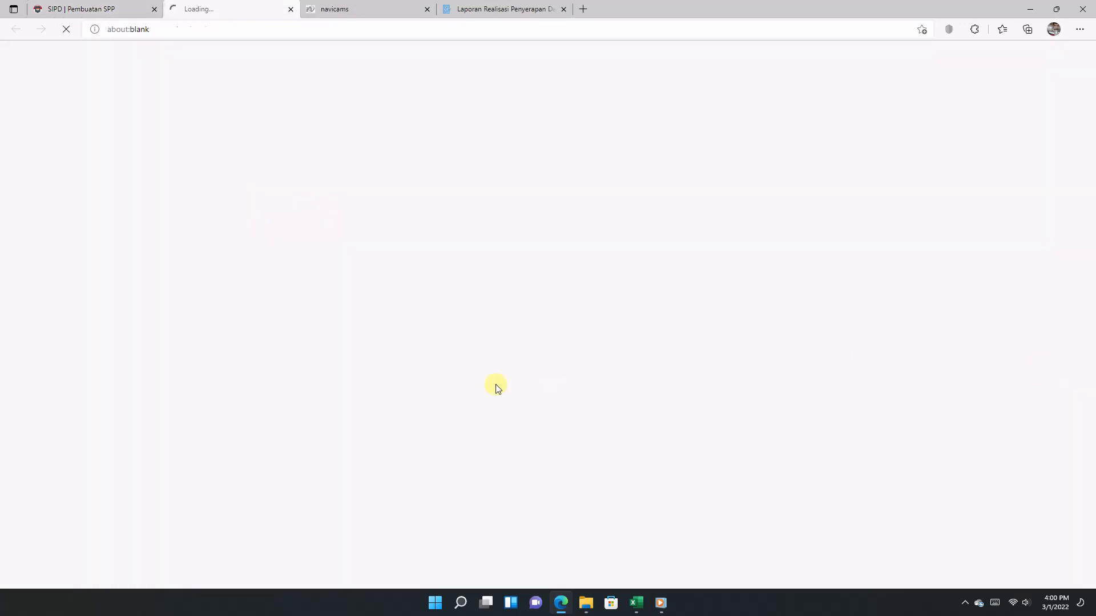
{"action": "scroll", "coordinate": [451, 357], "scroll_direction": "down", "scroll_amount": 15}
{"action": "scroll", "coordinate": [417, 160], "scroll_direction": "up", "scroll_amount": 3}
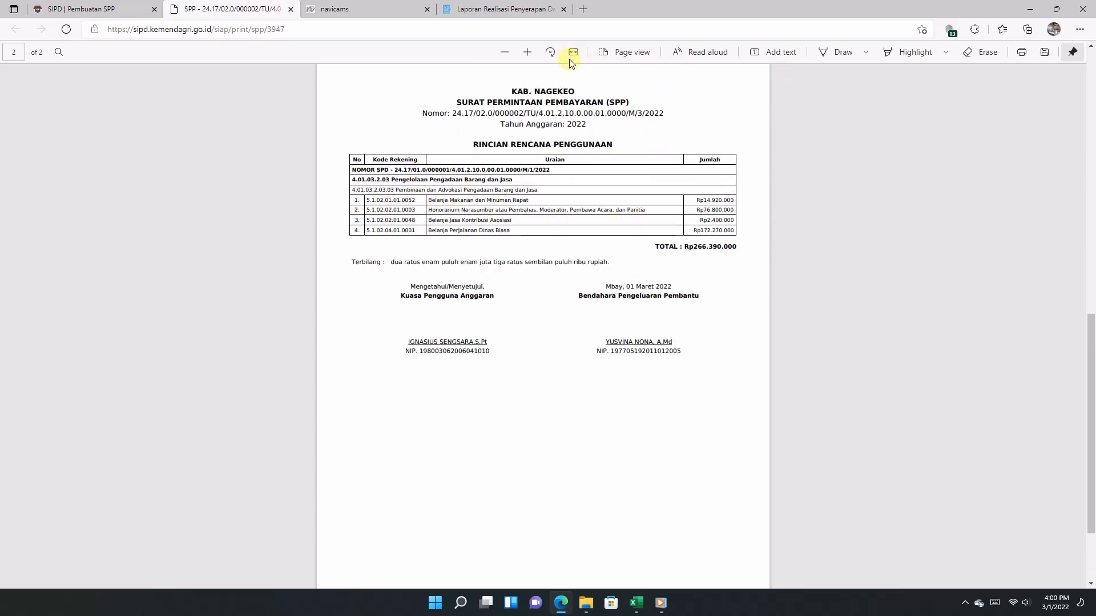
{"action": "left_click", "coordinate": [526, 52]}
{"action": "left_click", "coordinate": [527, 52]}
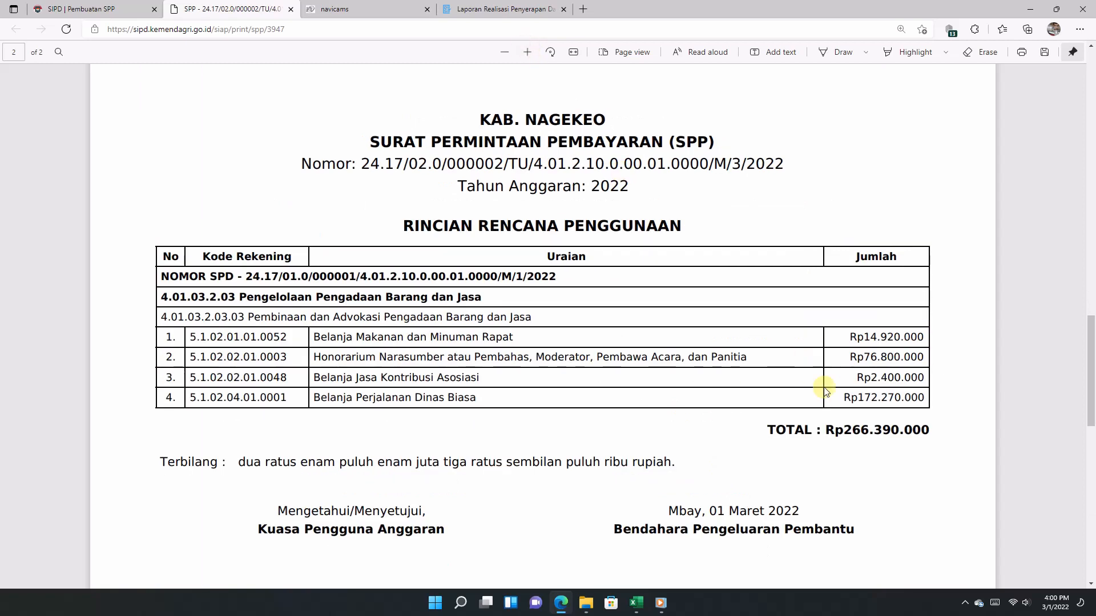
Check the amount of each of the four account lines in the Rincian Rencana Penggunaan table
{"action": "left_click_drag", "start_coordinate": [850, 380], "coordinate": [968, 378]}
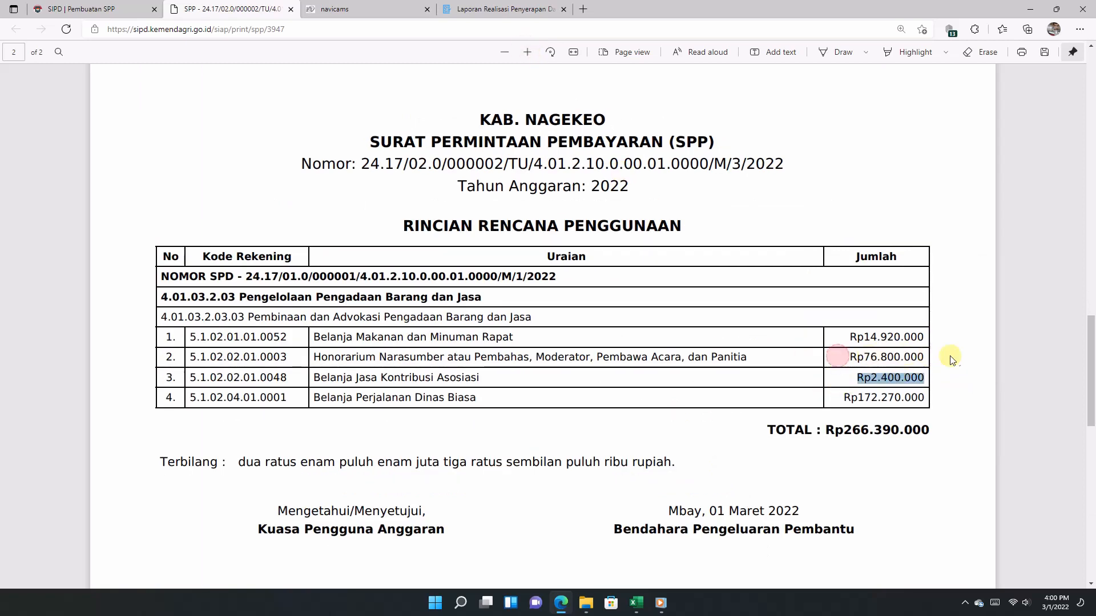
{"action": "left_click_drag", "start_coordinate": [850, 357], "coordinate": [925, 357]}
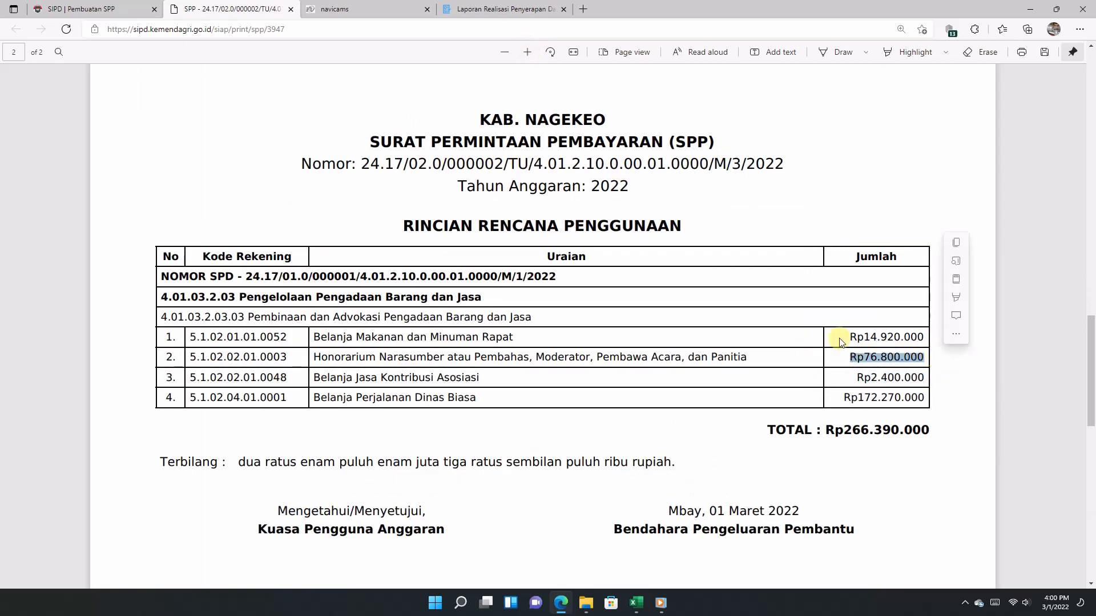
{"action": "left_click_drag", "start_coordinate": [844, 337], "coordinate": [930, 339]}
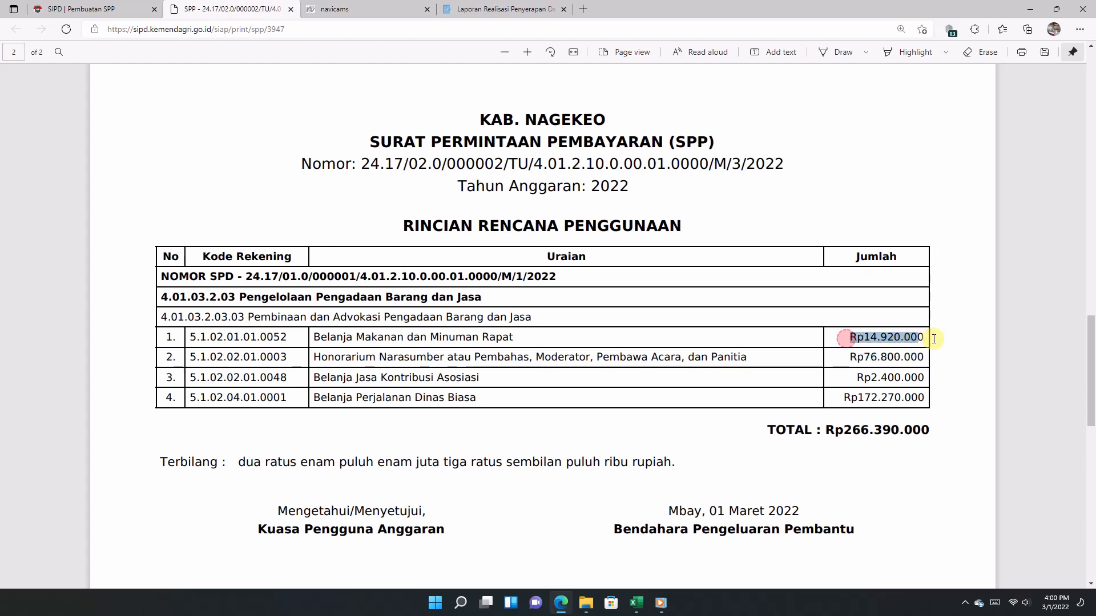
{"action": "left_click", "coordinate": [841, 395]}
{"action": "mouse_move", "coordinate": [841, 395]}
{"action": "left_mouse_down"}
{"action": "mouse_move", "coordinate": [951, 393]}
{"action": "mouse_move", "coordinate": [827, 398]}
{"action": "left_mouse_up"}
{"action": "left_click", "coordinate": [921, 398]}
{"action": "left_click", "coordinate": [383, 405]}
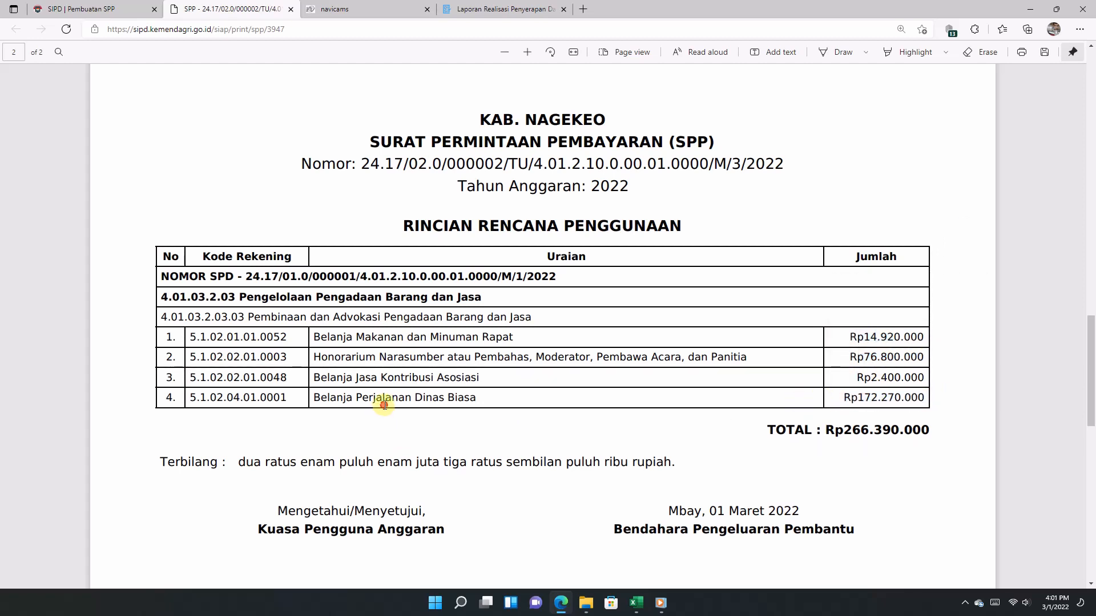
Check the printout's total and the purpose and header details on its first page, and close the document
{"action": "scroll", "coordinate": [441, 415], "scroll_direction": "down", "scroll_amount": 1}
{"action": "scroll", "coordinate": [441, 415], "scroll_direction": "down", "scroll_amount": 1}
{"action": "scroll", "coordinate": [441, 415], "scroll_direction": "up", "scroll_amount": 2}
{"action": "left_click_drag", "start_coordinate": [761, 439], "coordinate": [1007, 429]}
{"action": "scroll", "coordinate": [628, 448], "scroll_direction": "up", "scroll_amount": 15}
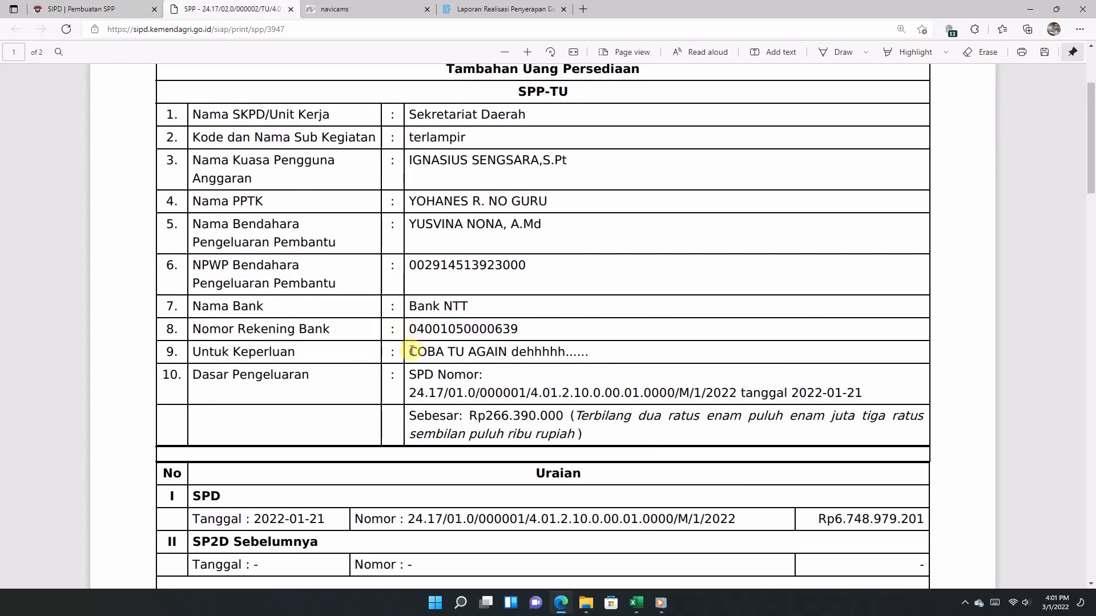
{"action": "left_click", "coordinate": [562, 363]}
{"action": "scroll", "coordinate": [585, 88], "scroll_direction": "up", "scroll_amount": 3}
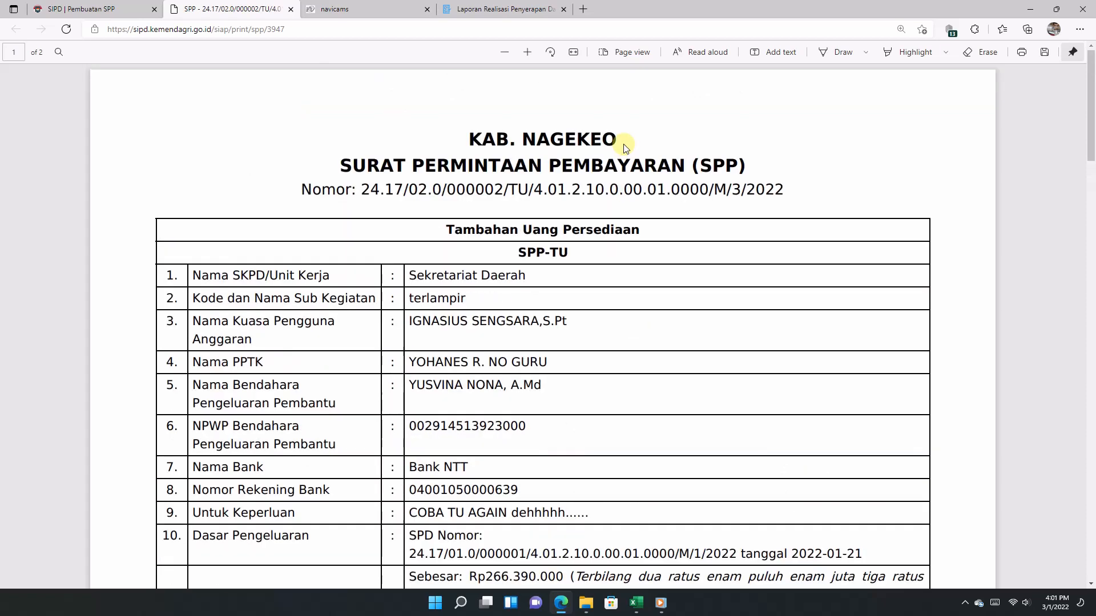
{"action": "left_click", "coordinate": [290, 10]}
Delete the SPP TU dated 01/3/2022 with the description "COBA TU AGAIN dehhhhh......" and confirm the deletion
{"action": "left_click", "coordinate": [494, 378]}
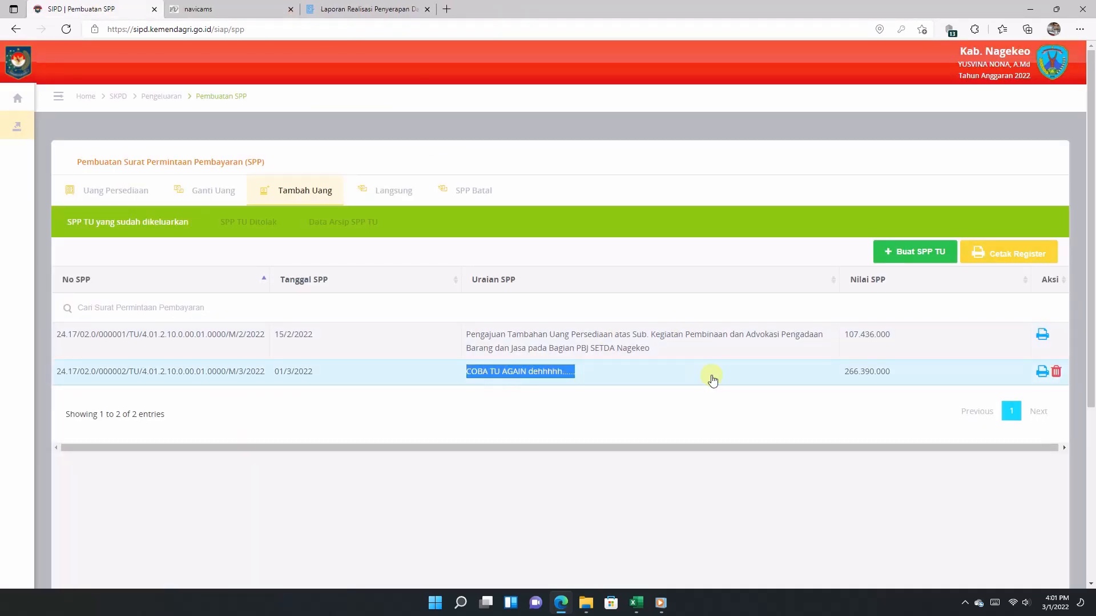
{"action": "left_click", "coordinate": [833, 423]}
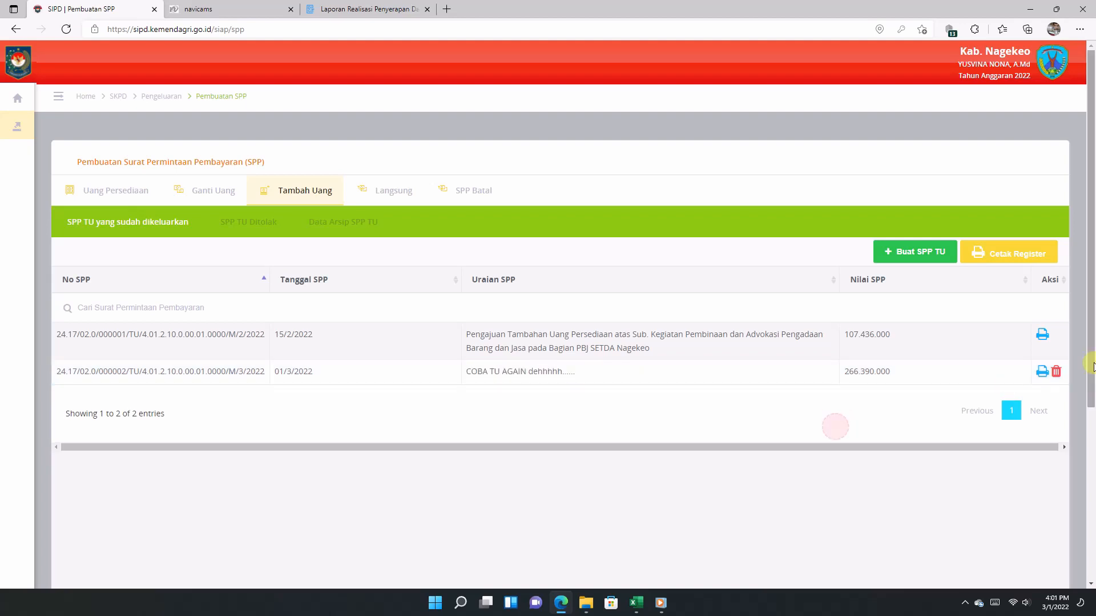
{"action": "left_click", "coordinate": [1057, 373]}
{"action": "left_click", "coordinate": [524, 404]}
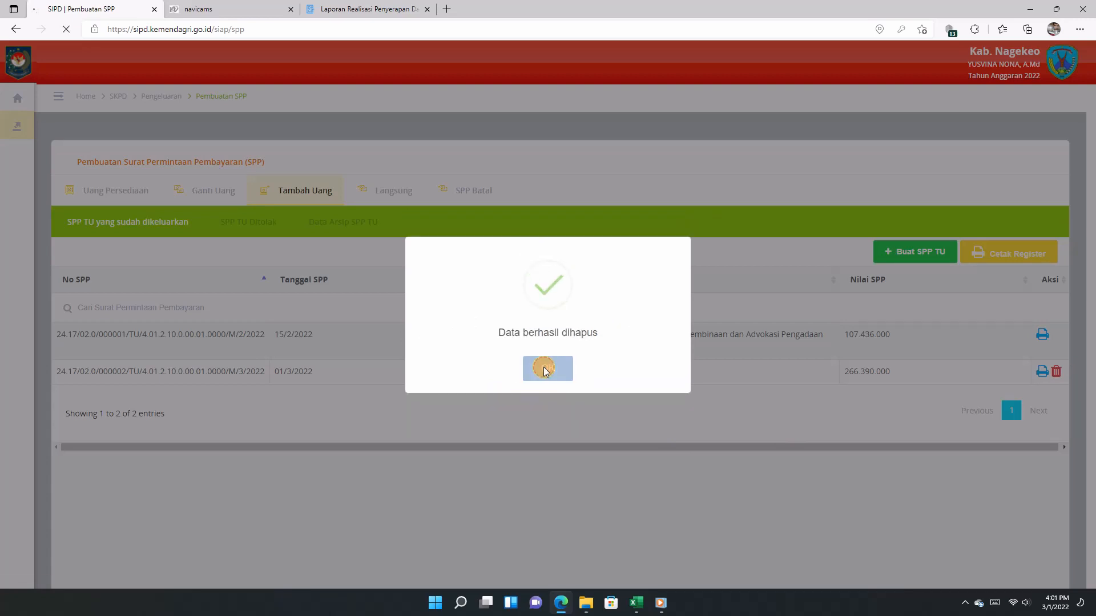
{"action": "left_click", "coordinate": [543, 369]}
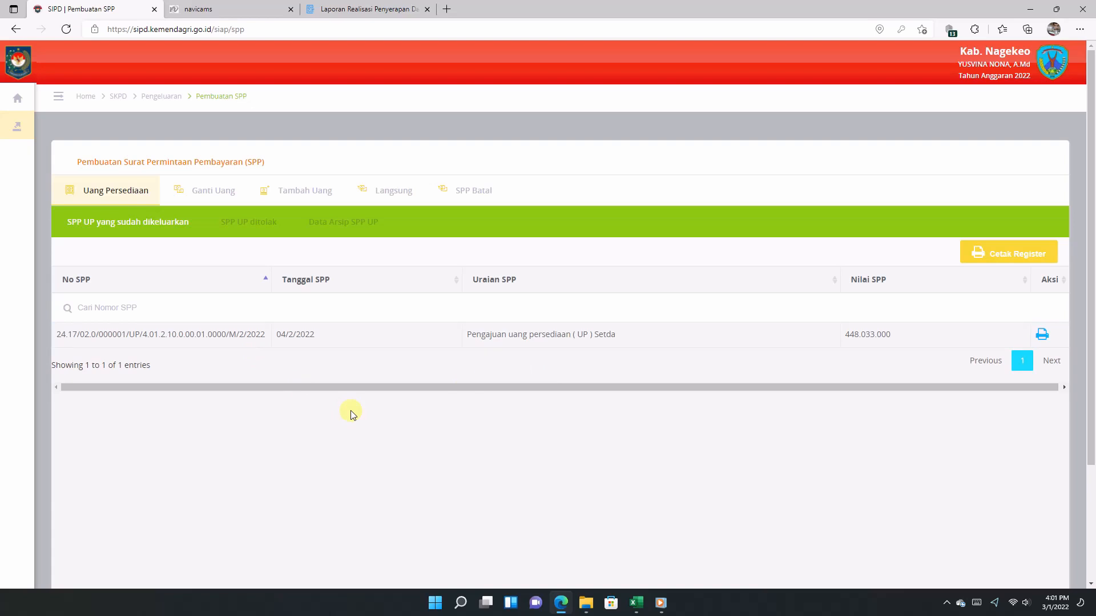
Log out of the assistant treasurer's account
{"action": "left_click", "coordinate": [1058, 74]}
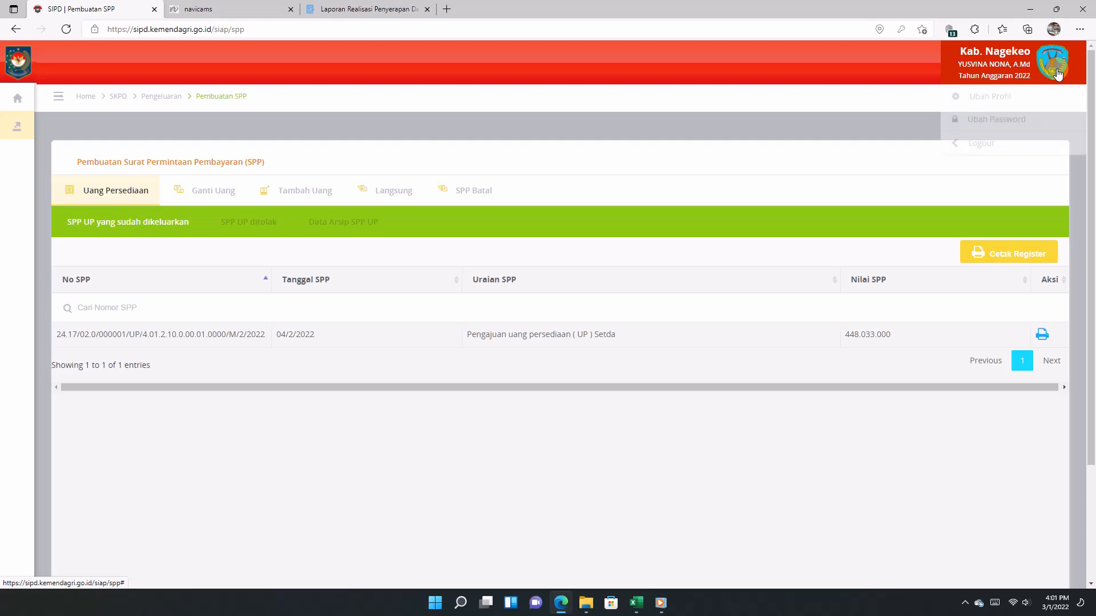
{"action": "left_click", "coordinate": [978, 147]}
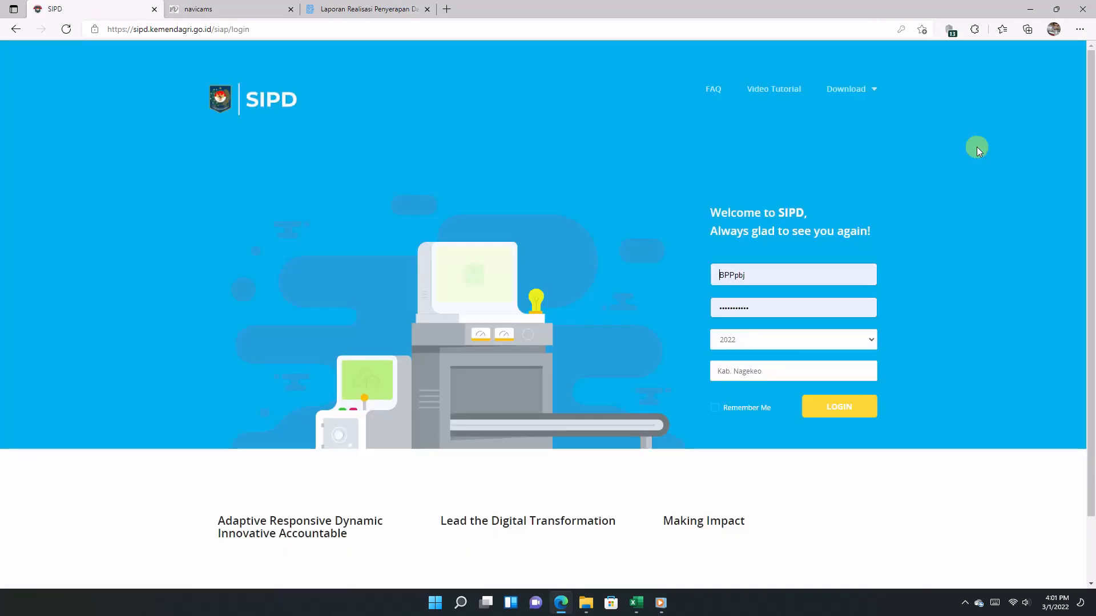